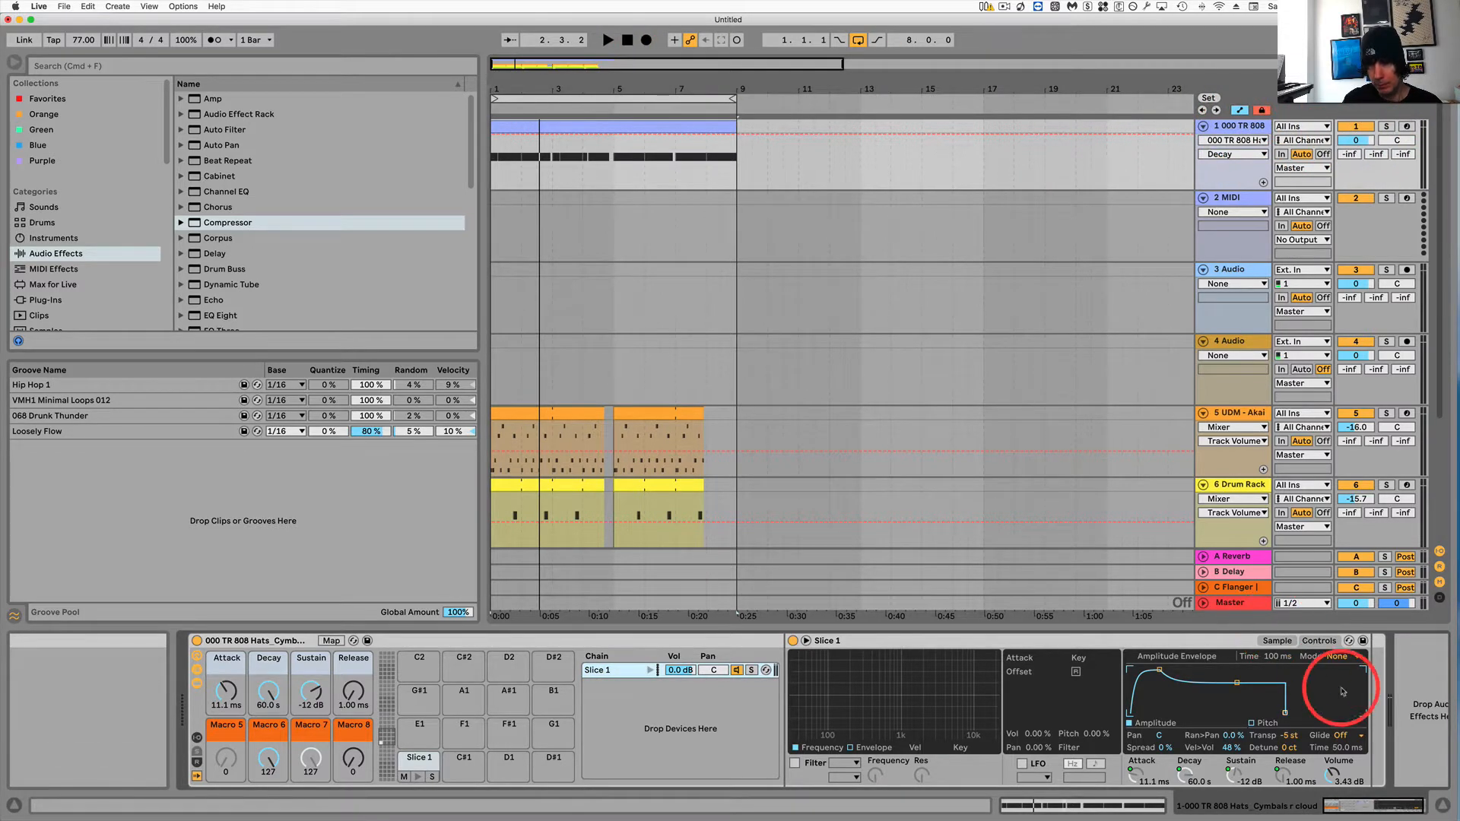
Raise the hi-hat Simpler's volume to 15.4 dB and return playback to the start.
left_click_drag(1332, 774, 1332, 768)
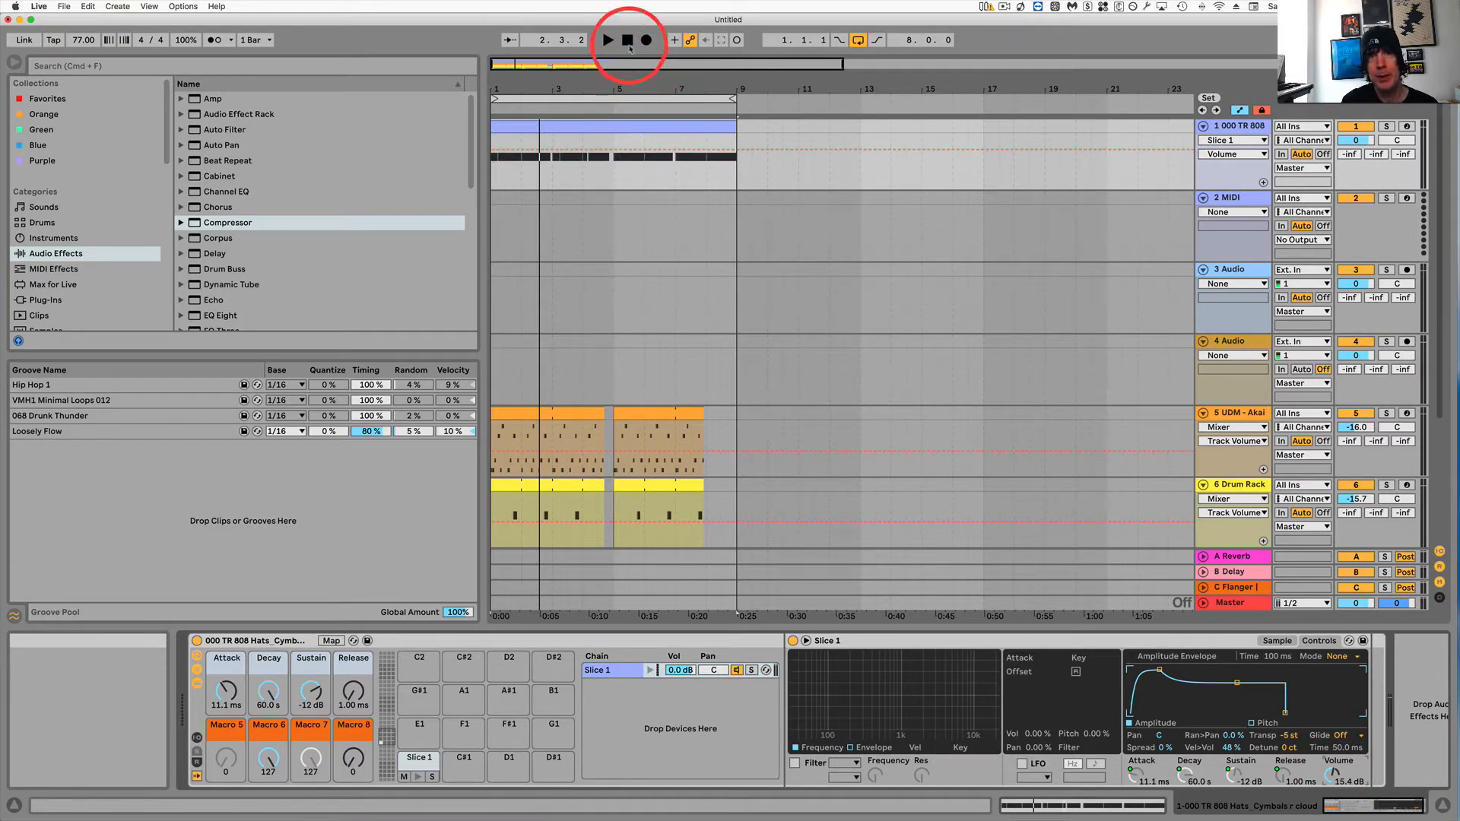
double_click(627, 40)
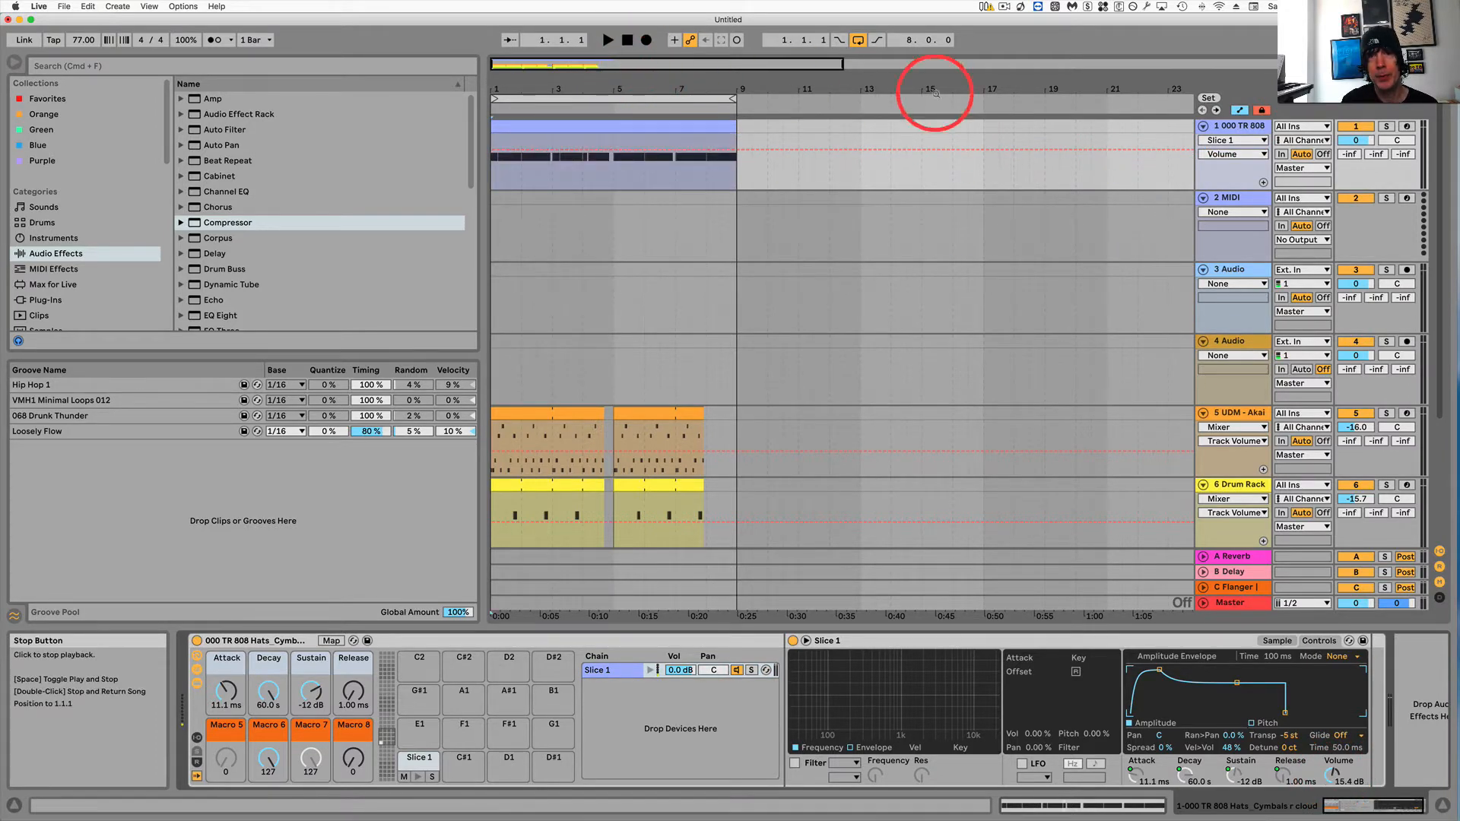
Play the arrangement while toggling the 000 TR 808 track off and on to compare the hats.
left_click(1355, 126)
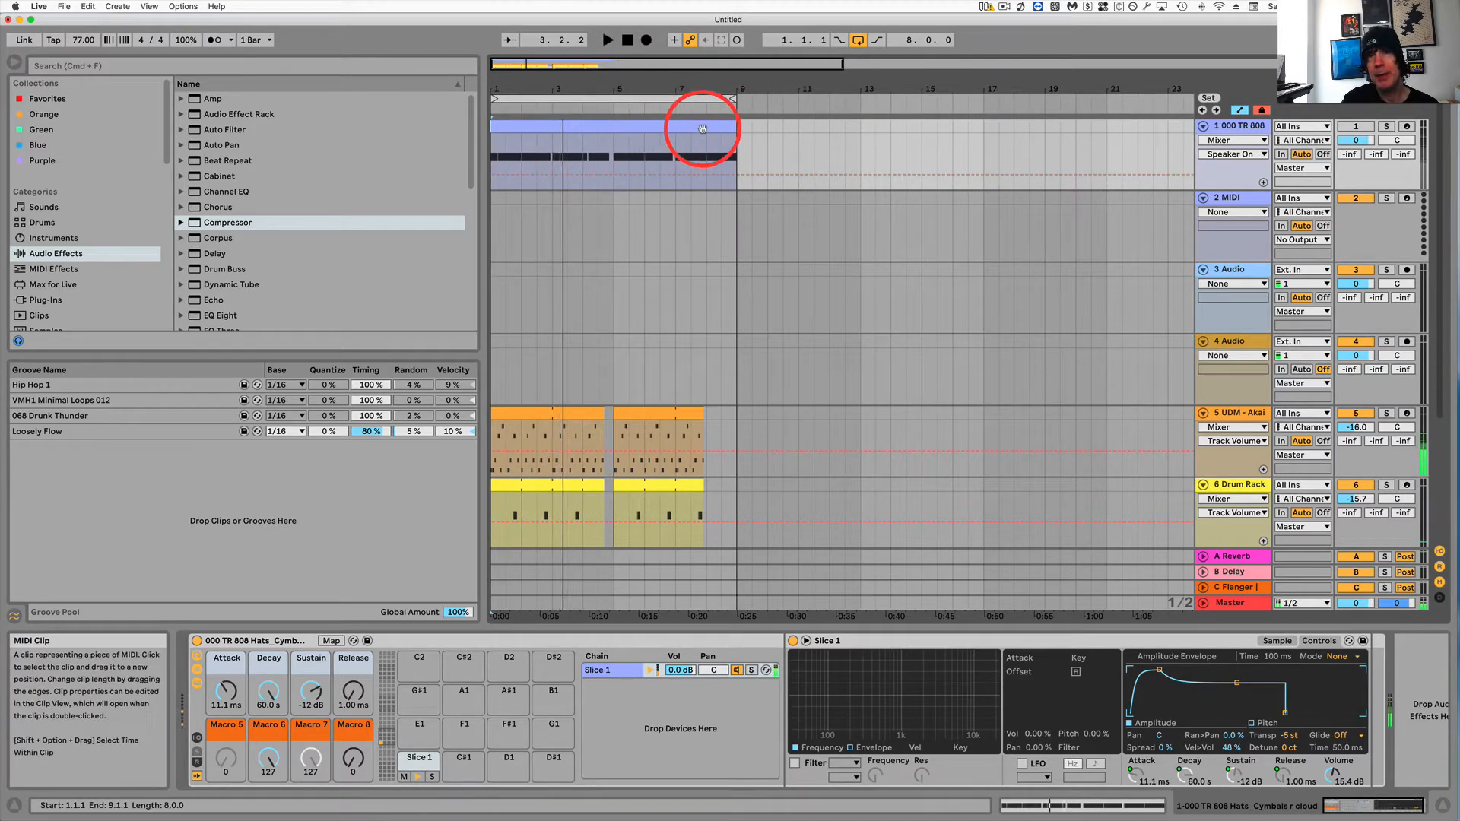
key("space")
left_click(536, 101)
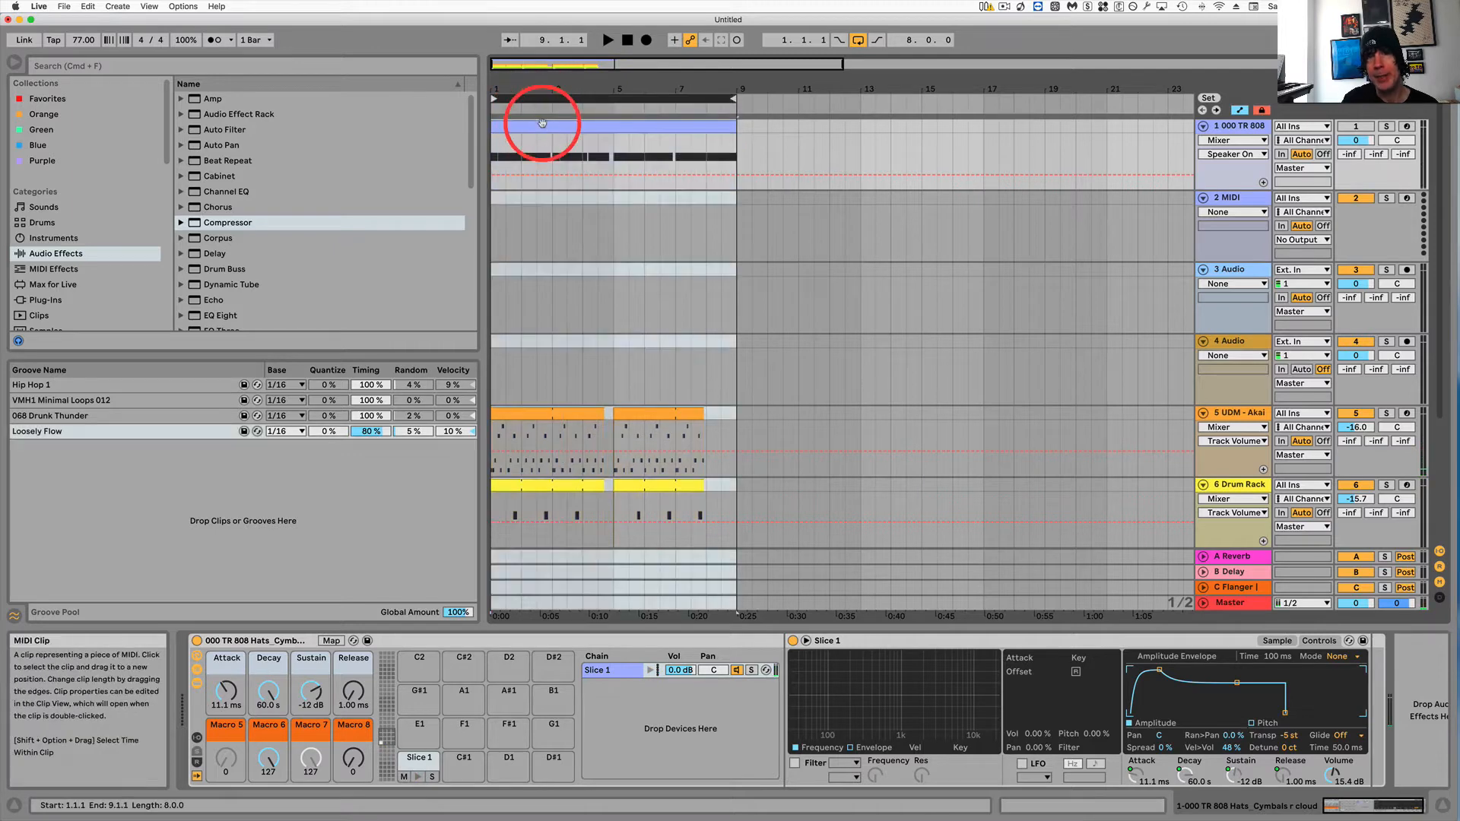
left_click(1358, 127)
left_click(1126, 137)
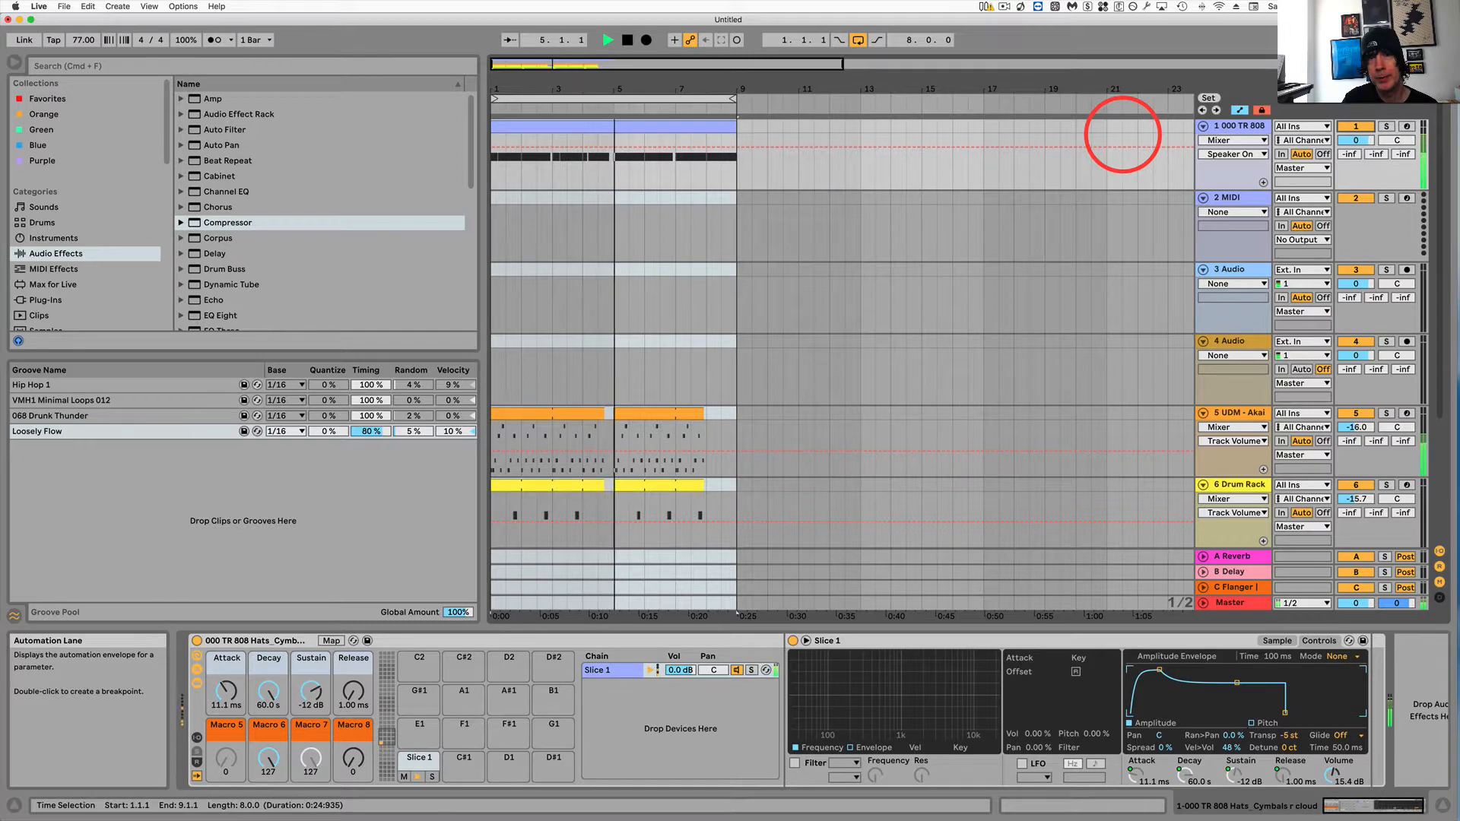
Lower the hi-hat Simpler's volume to 1.14 dB while the loop plays, then stop playback.
key("space")
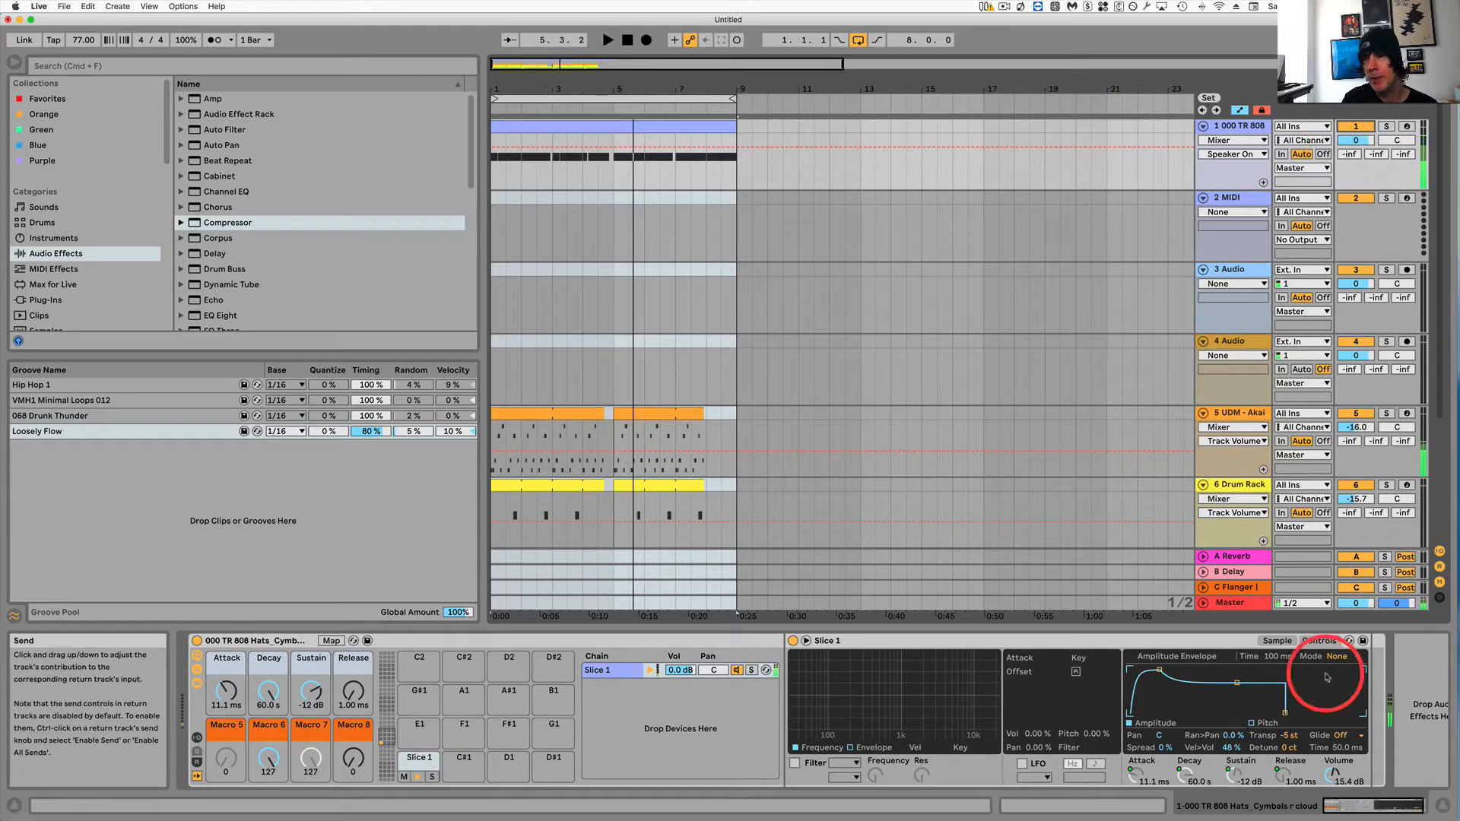
left_click_drag(1330, 770, 1332, 774)
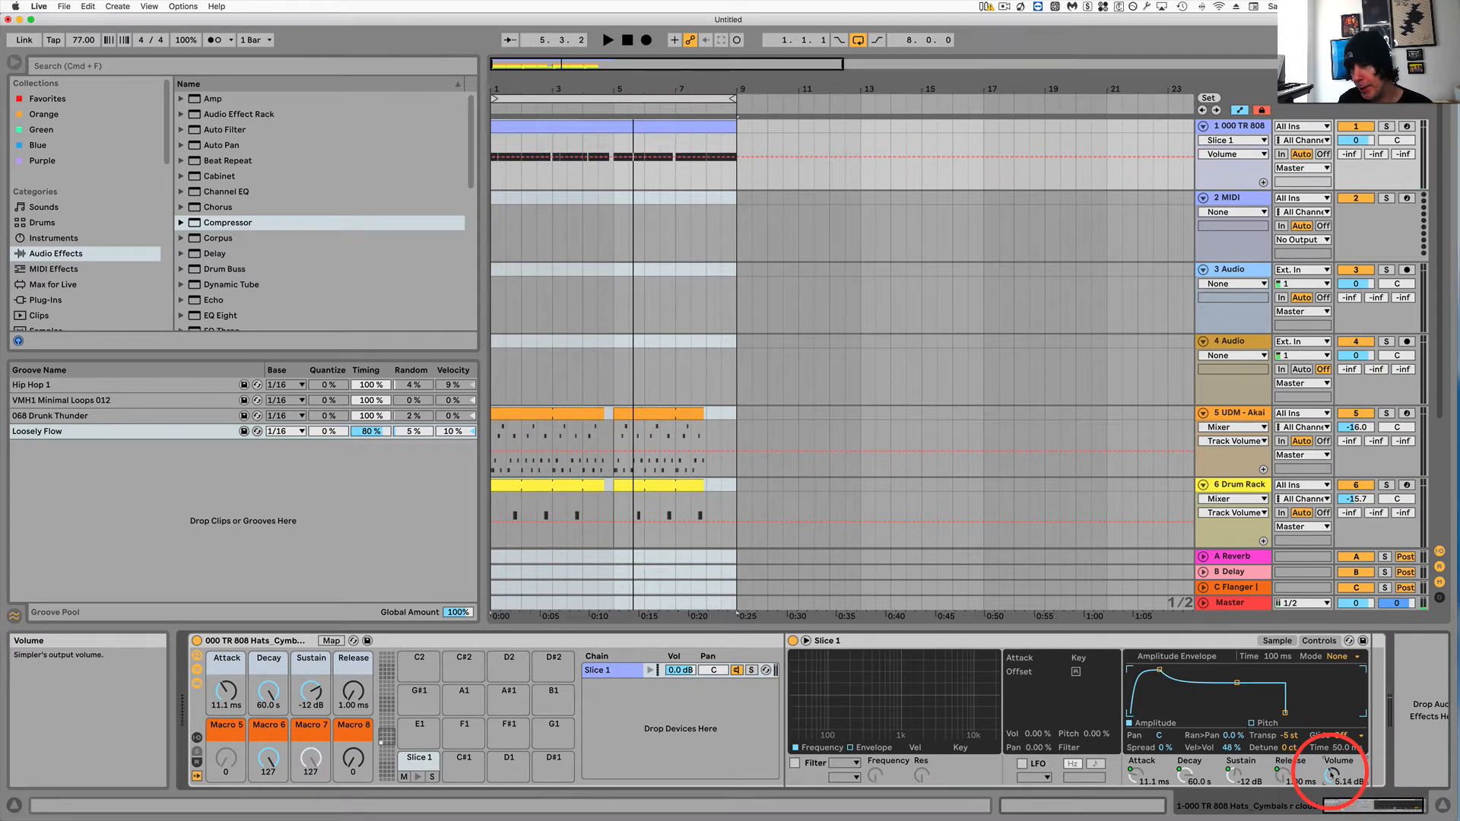
left_click_drag(1332, 774, 1332, 777)
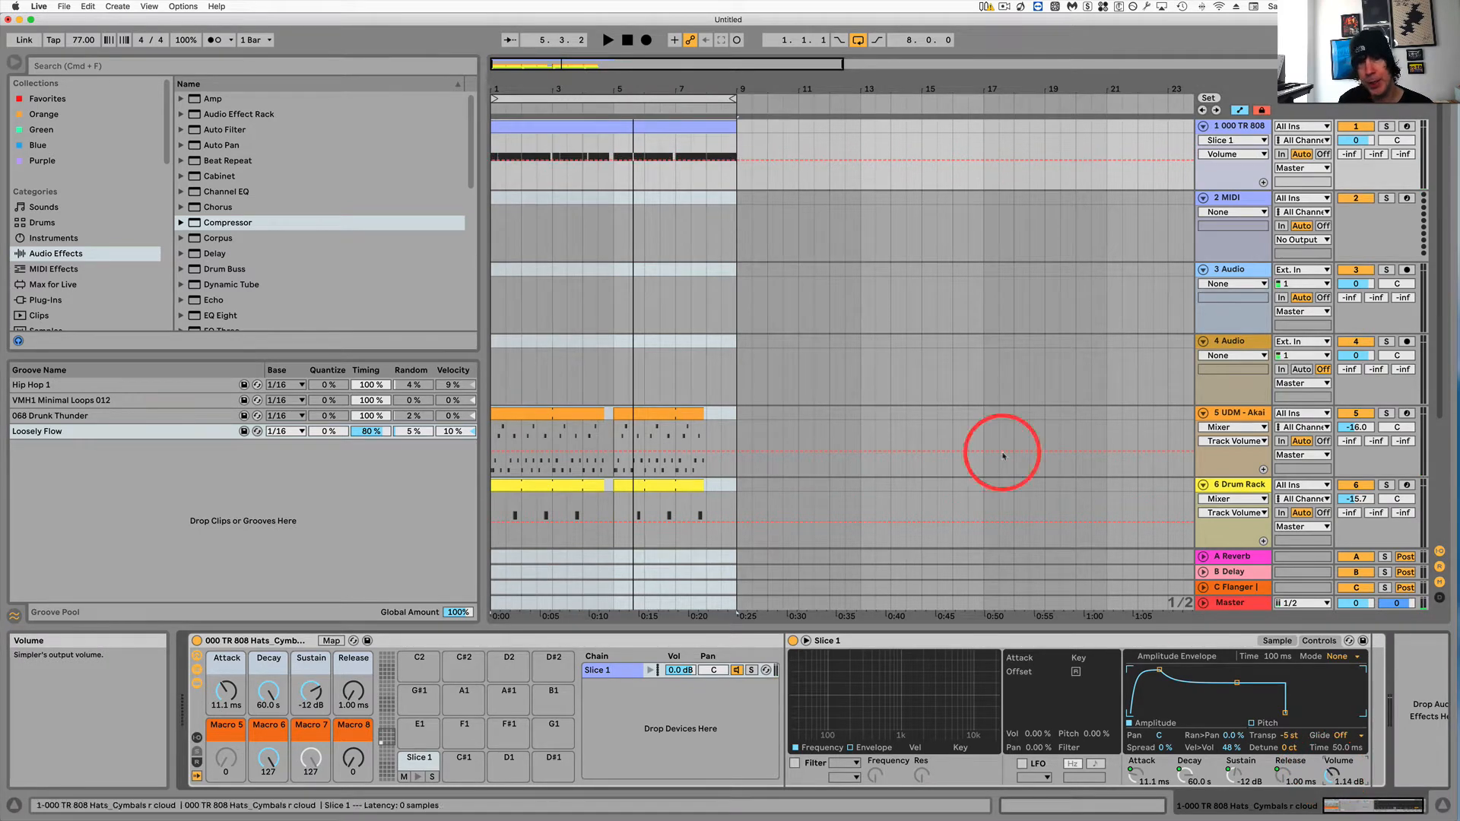
key("space")
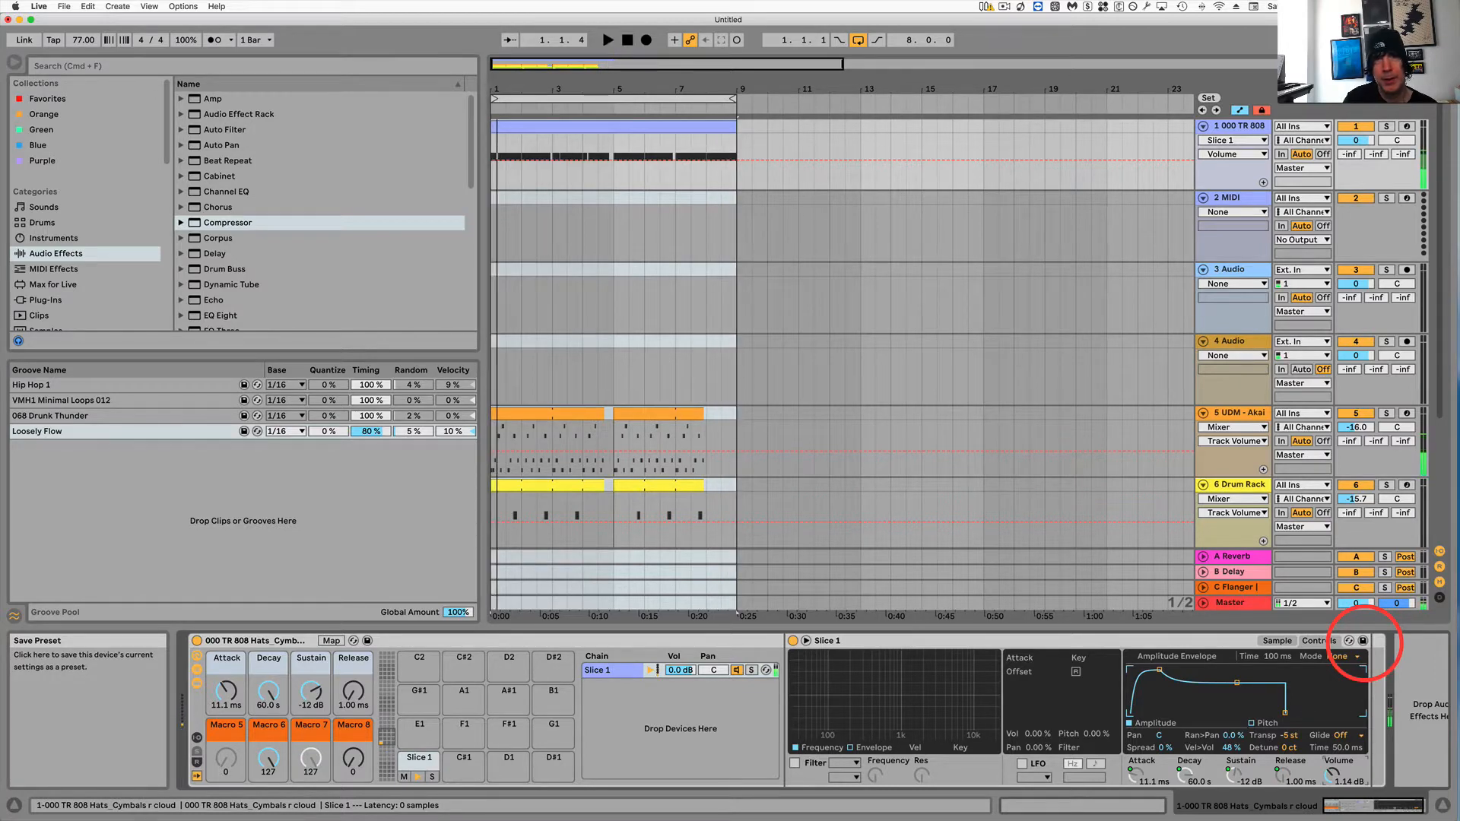
Play the loop and mute the 000 TR 808 track.
key("space")
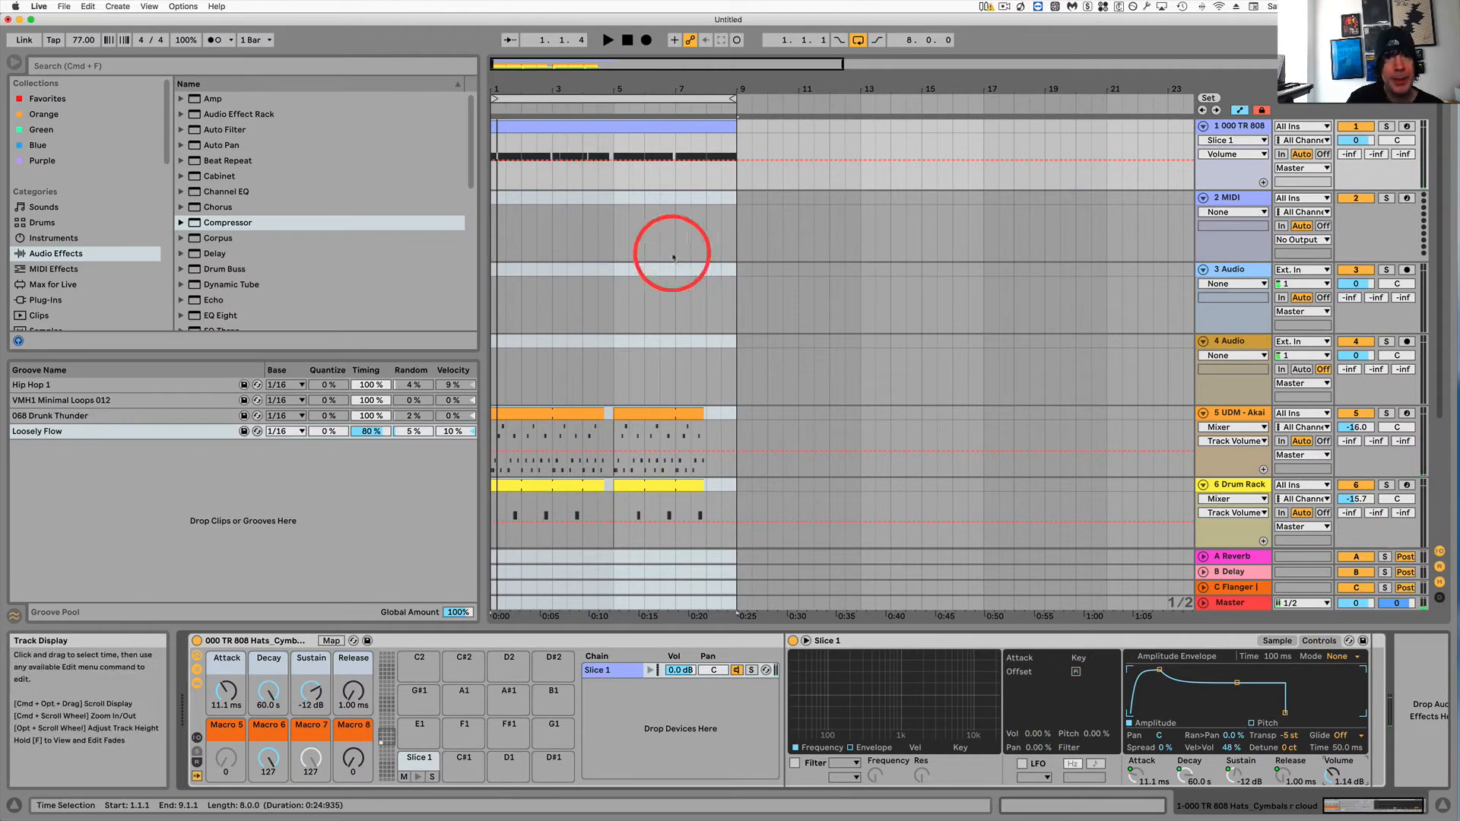
left_click(594, 126)
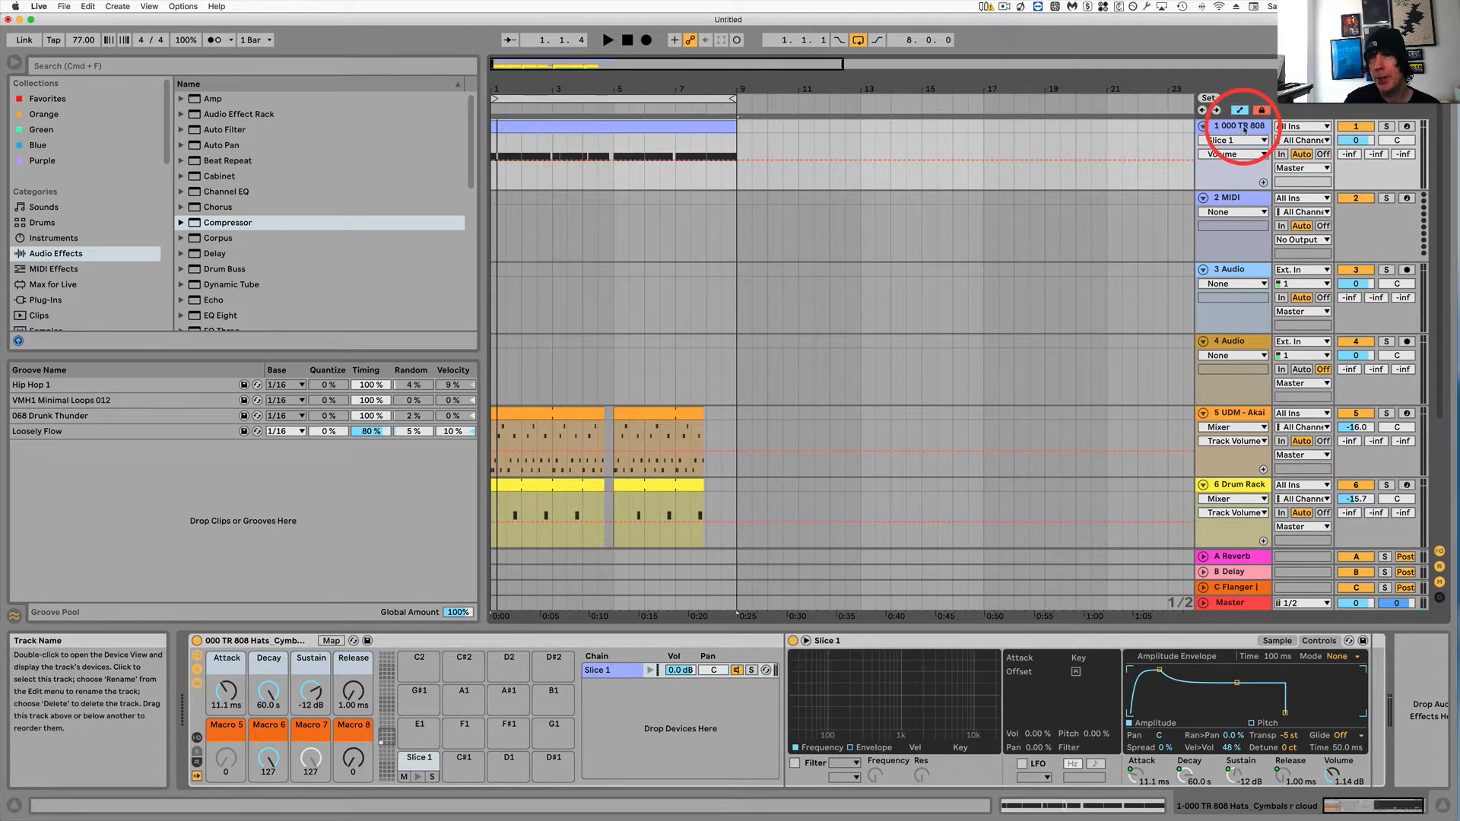
left_click(1356, 128)
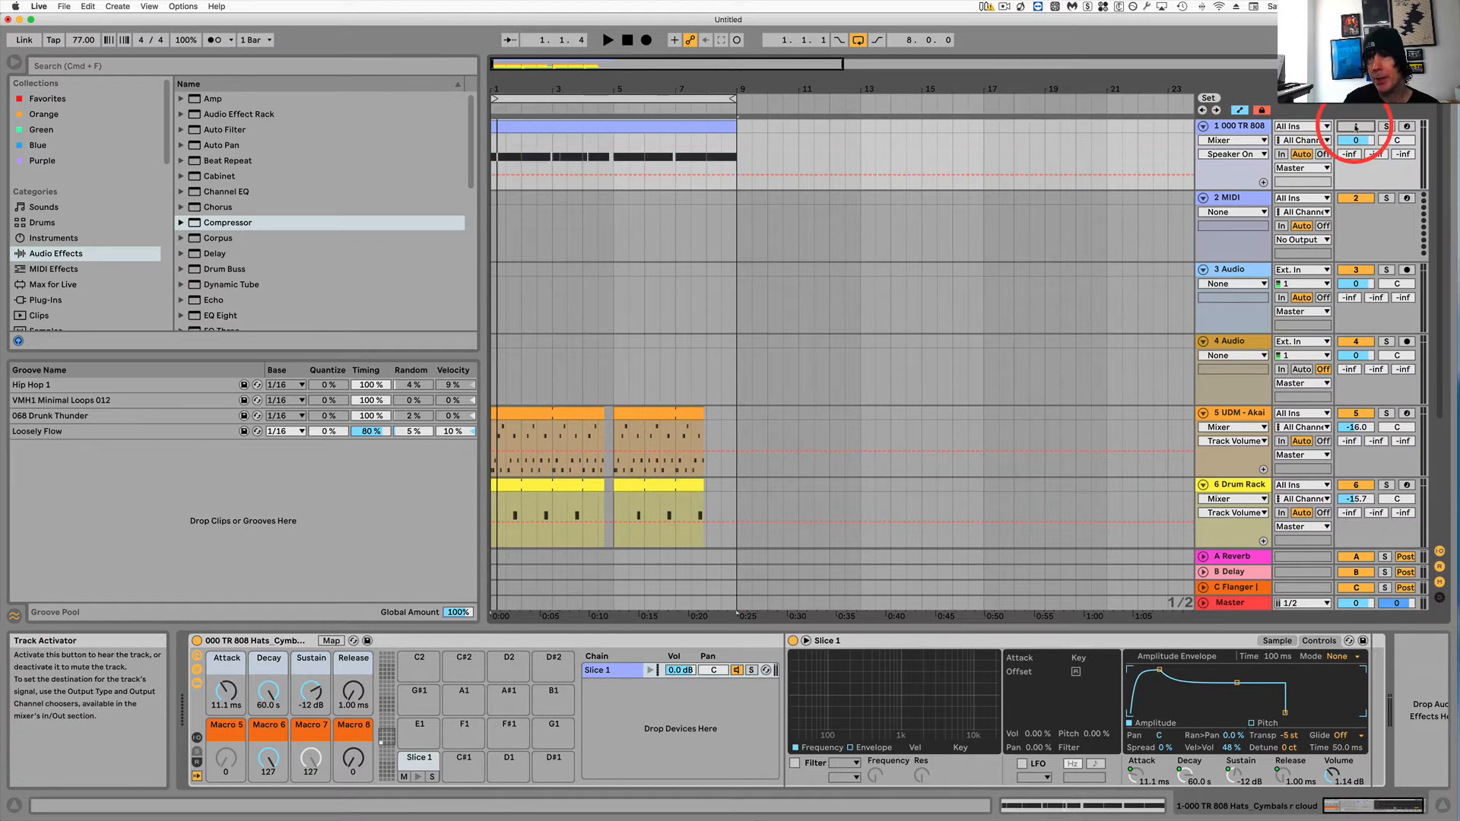
Load closedhat3.wav from the samples folder onto the 2 MIDI track as a Simpler instrument.
left_click(1245, 200)
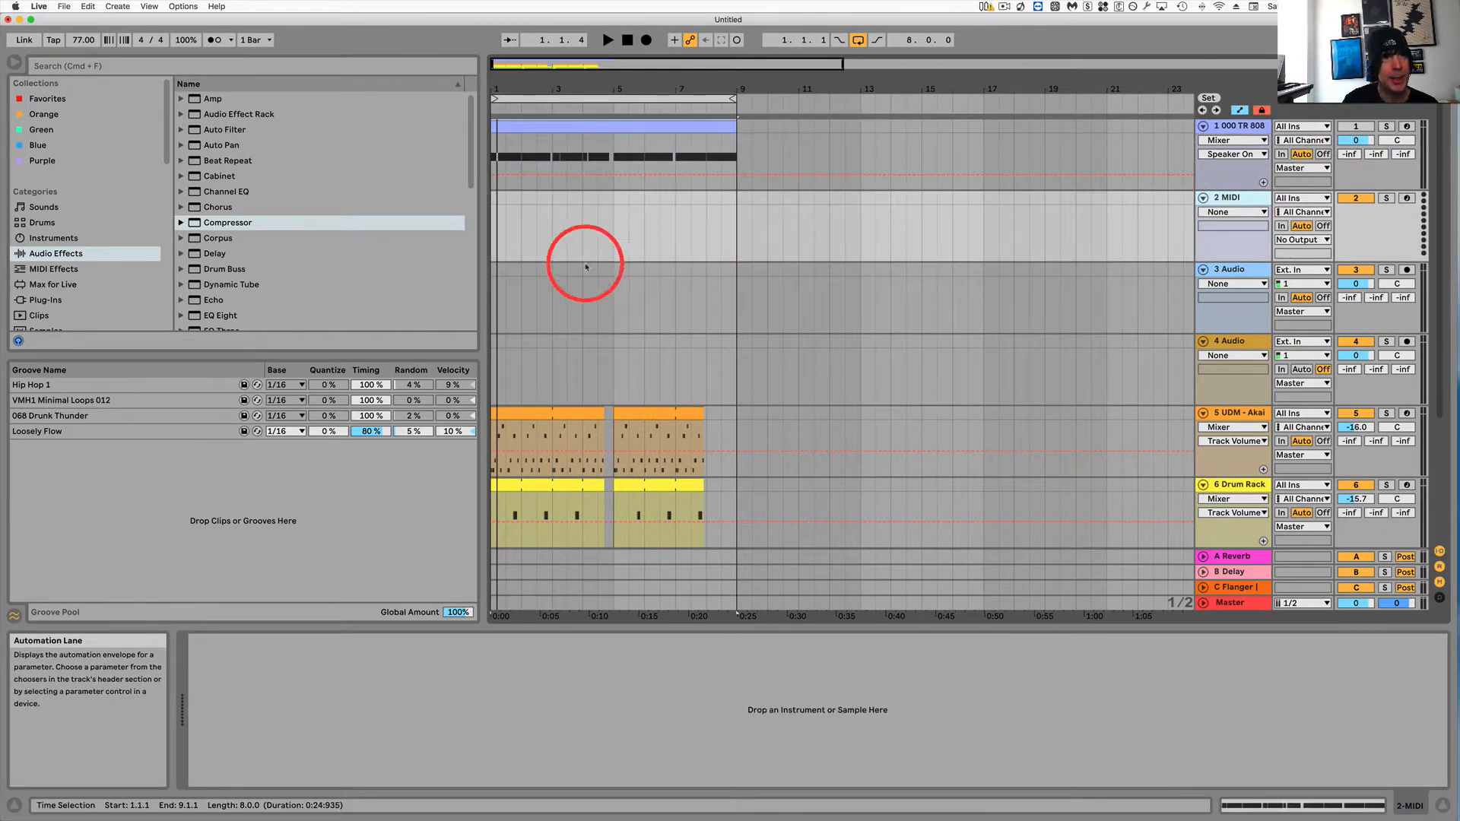
scroll(84, 250, "down", 3)
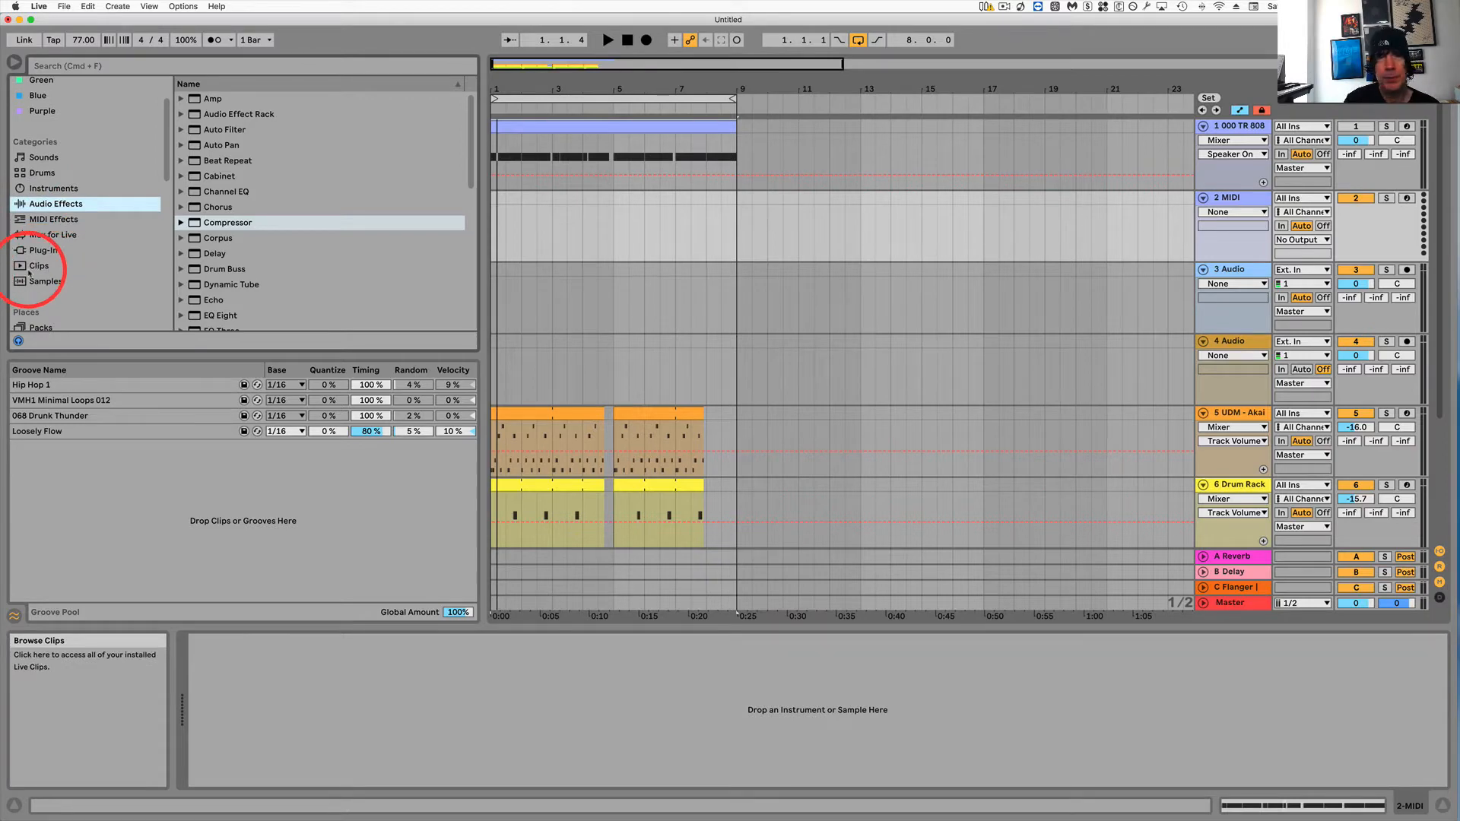
scroll(31, 270, "down", 8)
left_click(61, 274)
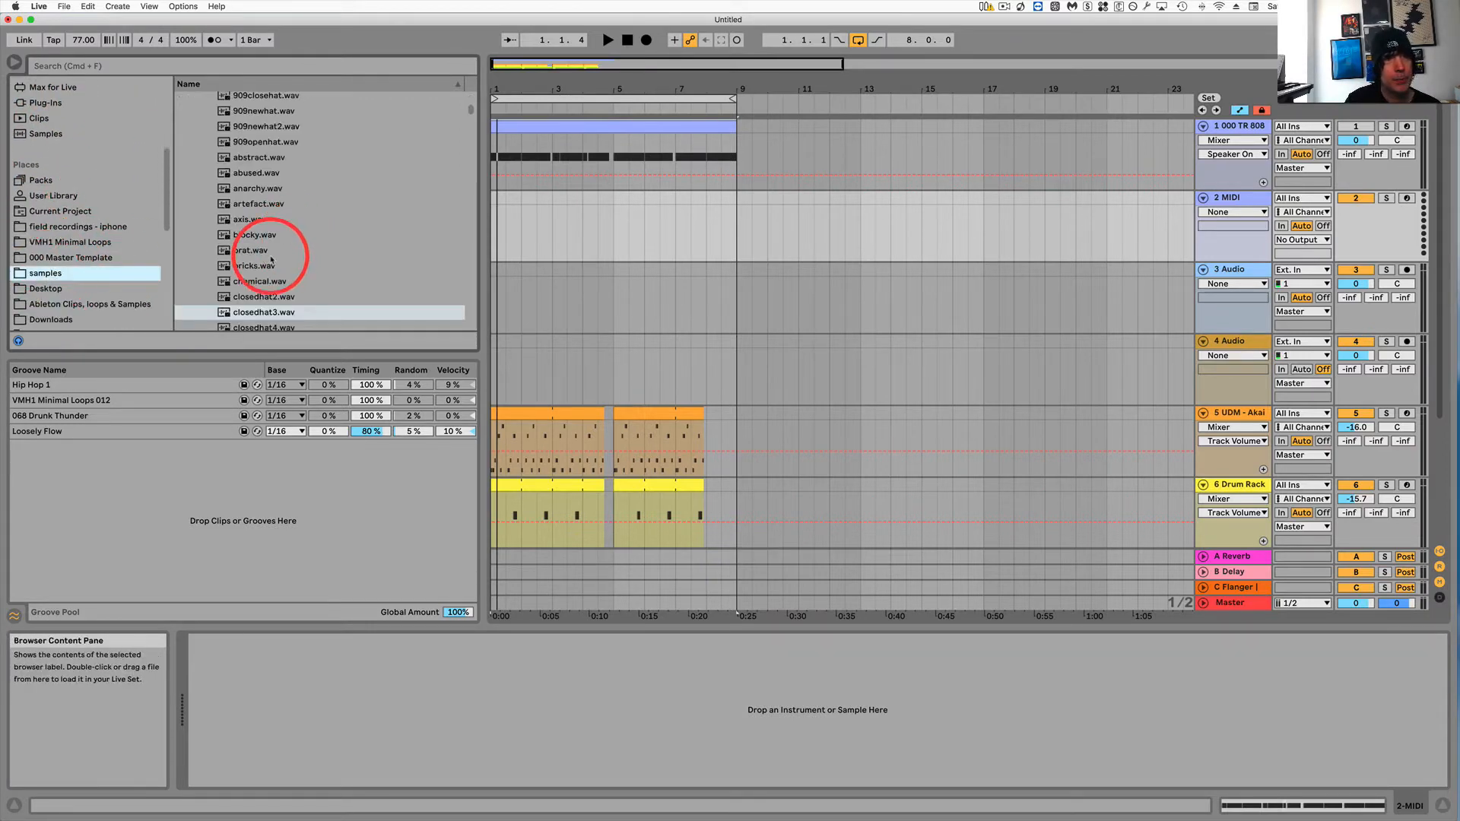
scroll(266, 255, "down", 3)
left_click(226, 255)
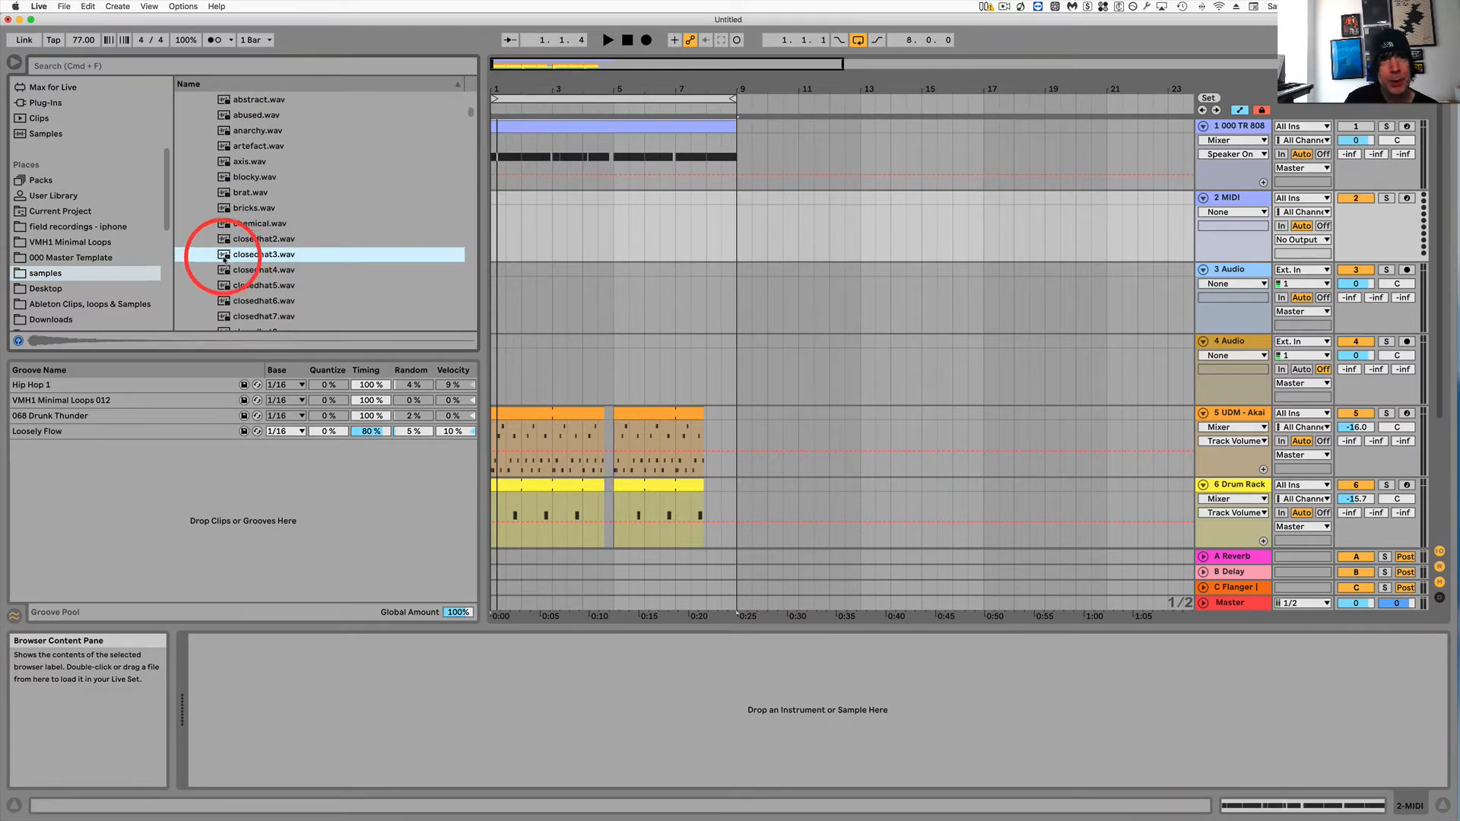
left_click_drag(223, 258, 428, 724)
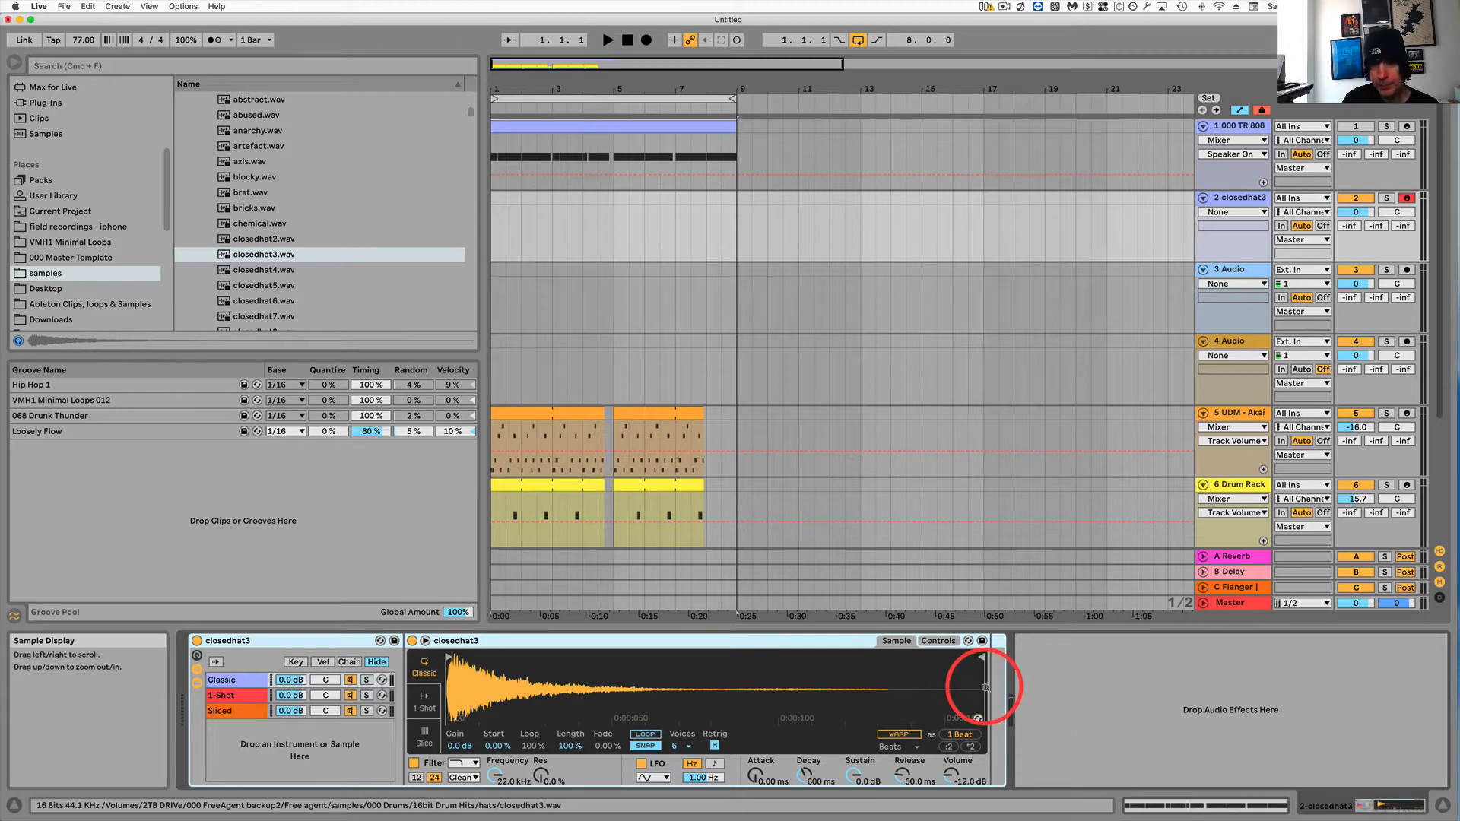
Insert an empty MIDI clip on the closedhat3 track spanning bars 1 to 9.
left_click(732, 207)
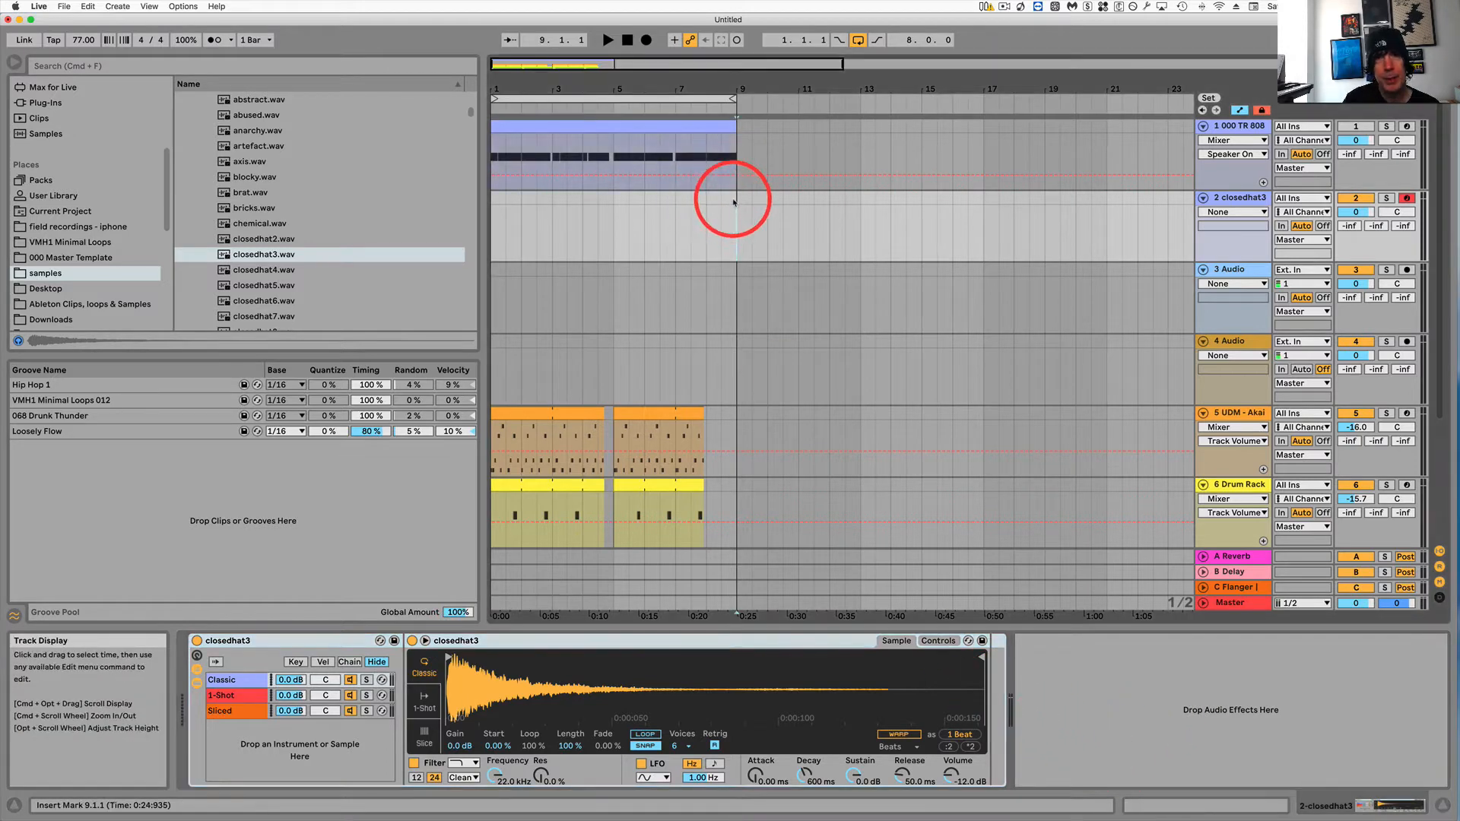
left_click_drag(735, 201, 488, 205)
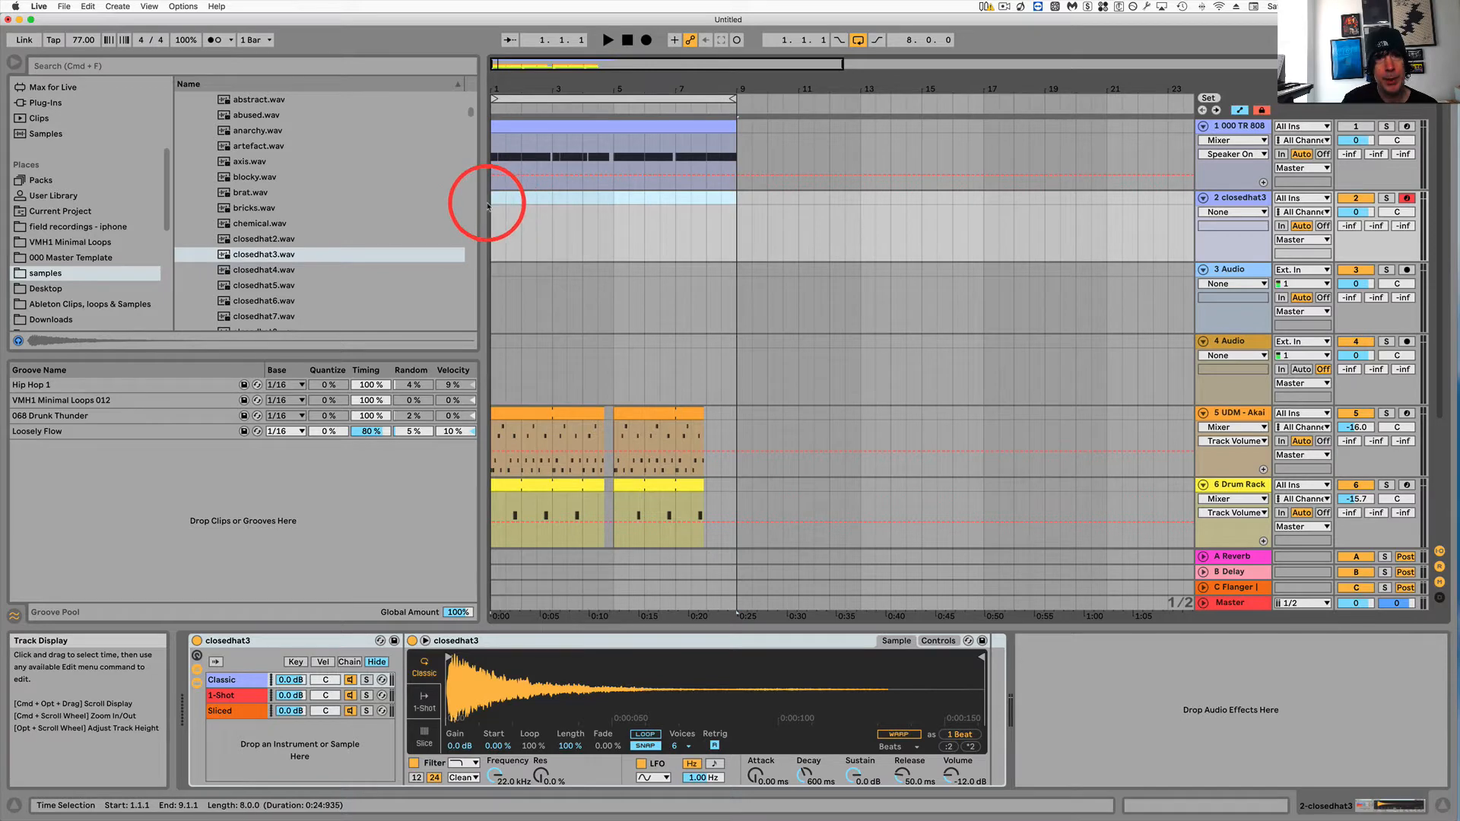
key("super+shift+m")
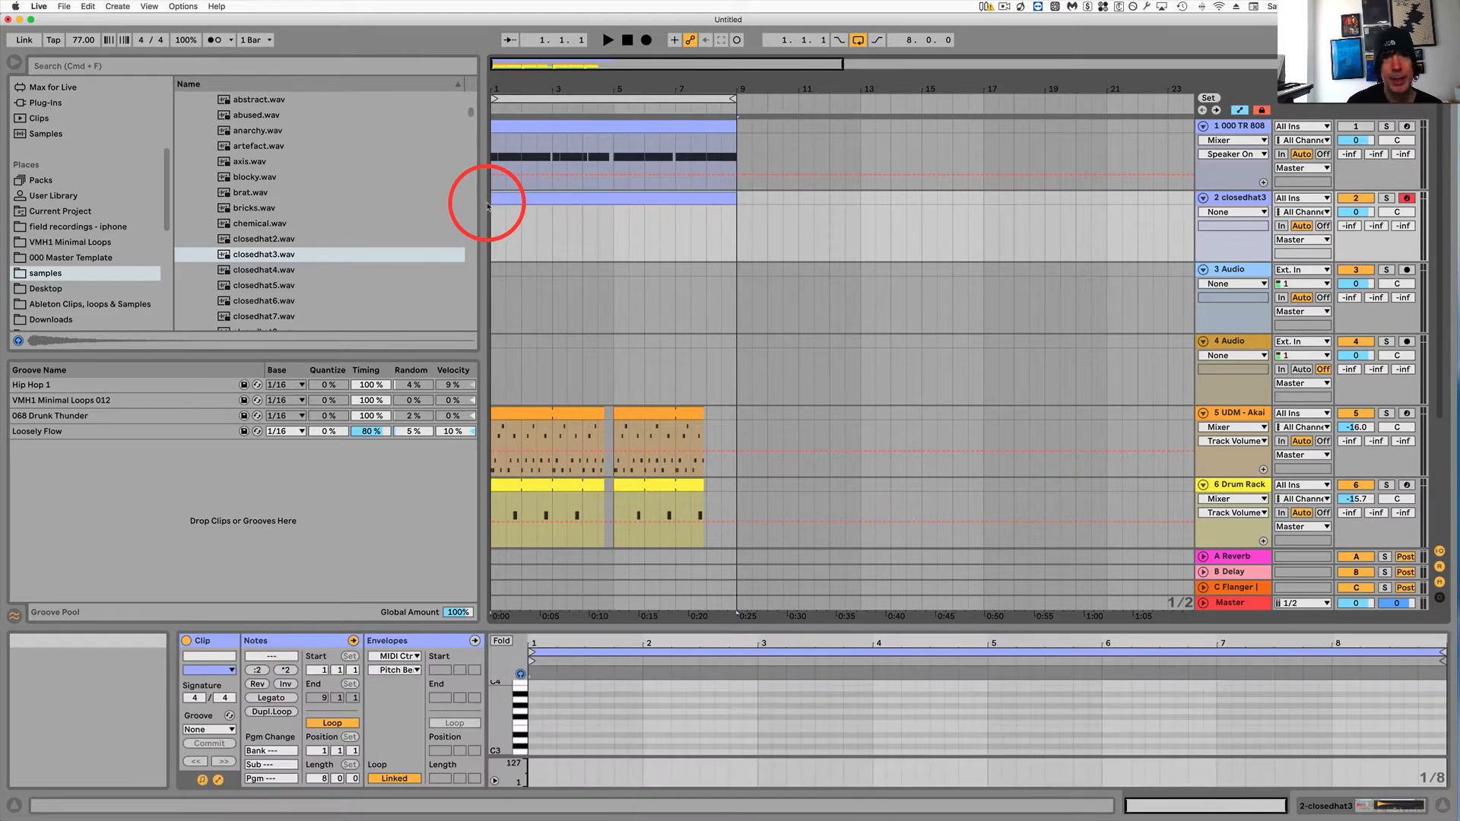
Fold the 808 track and draw a C3 note spanning the whole eight-bar clip, then select it.
left_click(1203, 126)
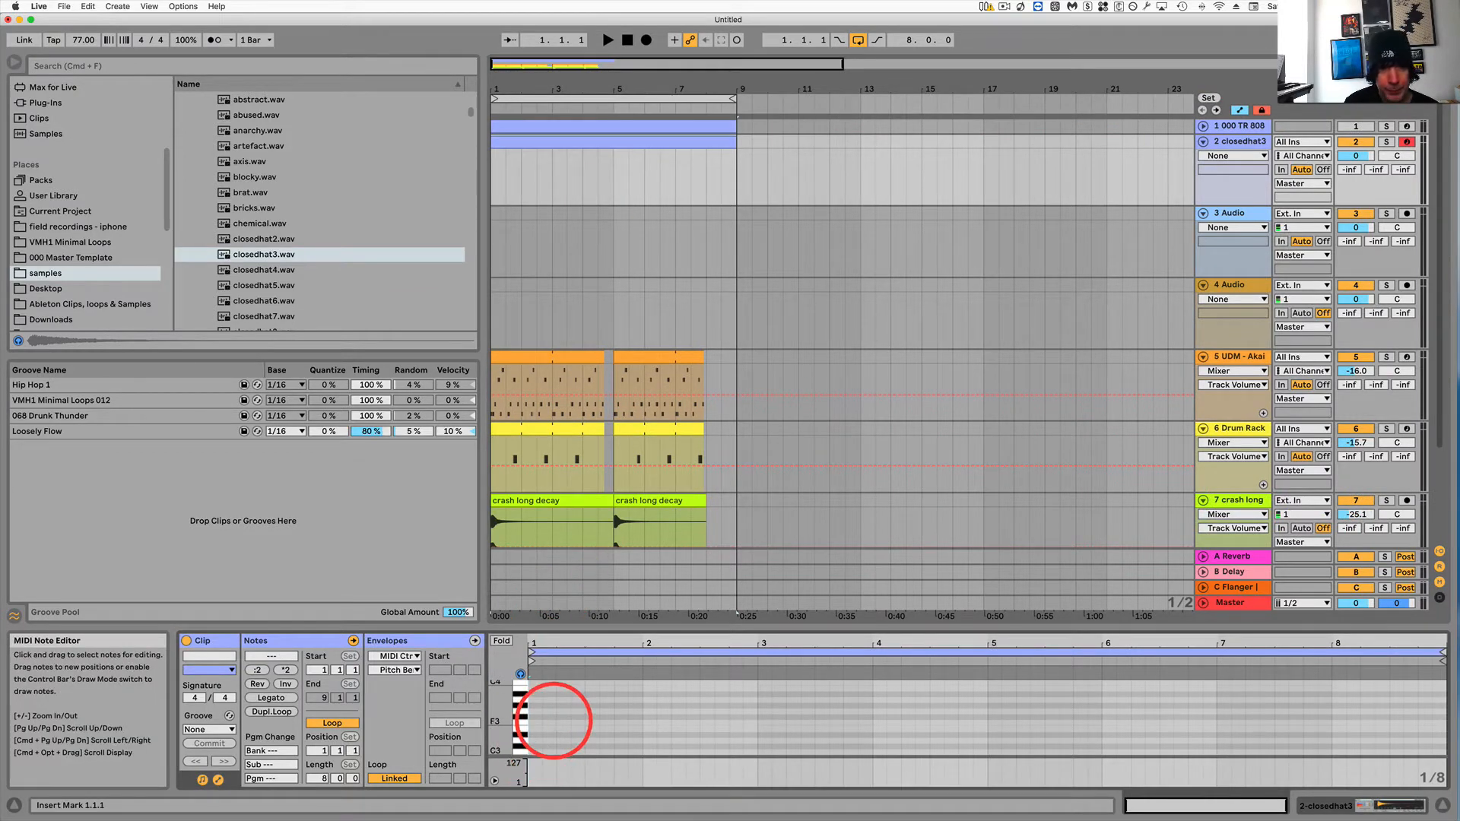
scroll(553, 724, "down", 2)
left_click_drag(514, 732, 1344, 739)
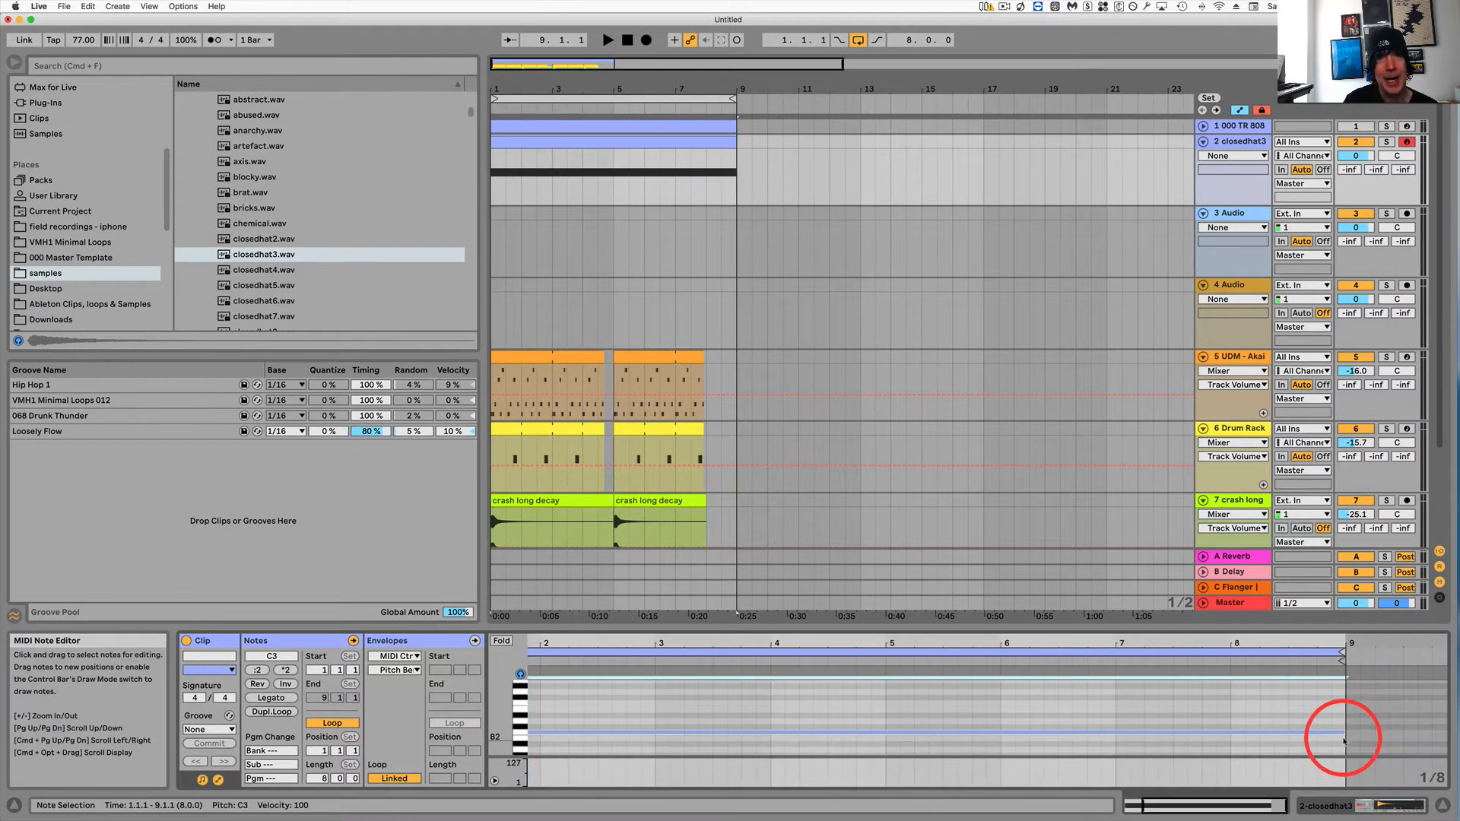
left_click(805, 735)
left_click(804, 734)
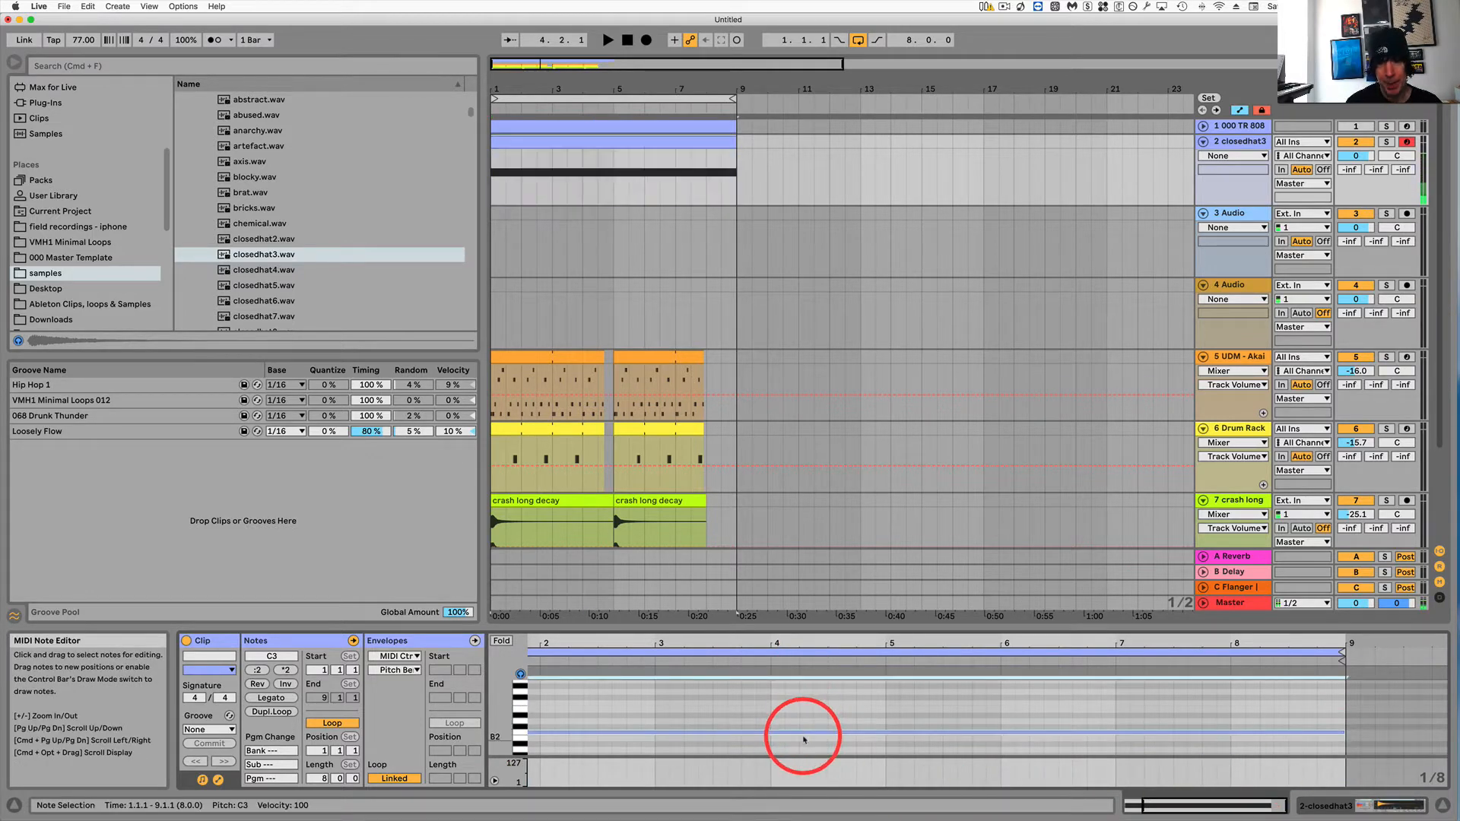
Audition the selected note at other pitches by transposing it up and down.
key("Up")
key("Up")
key("Up")
key("Up")
key("Up")
key("Up")
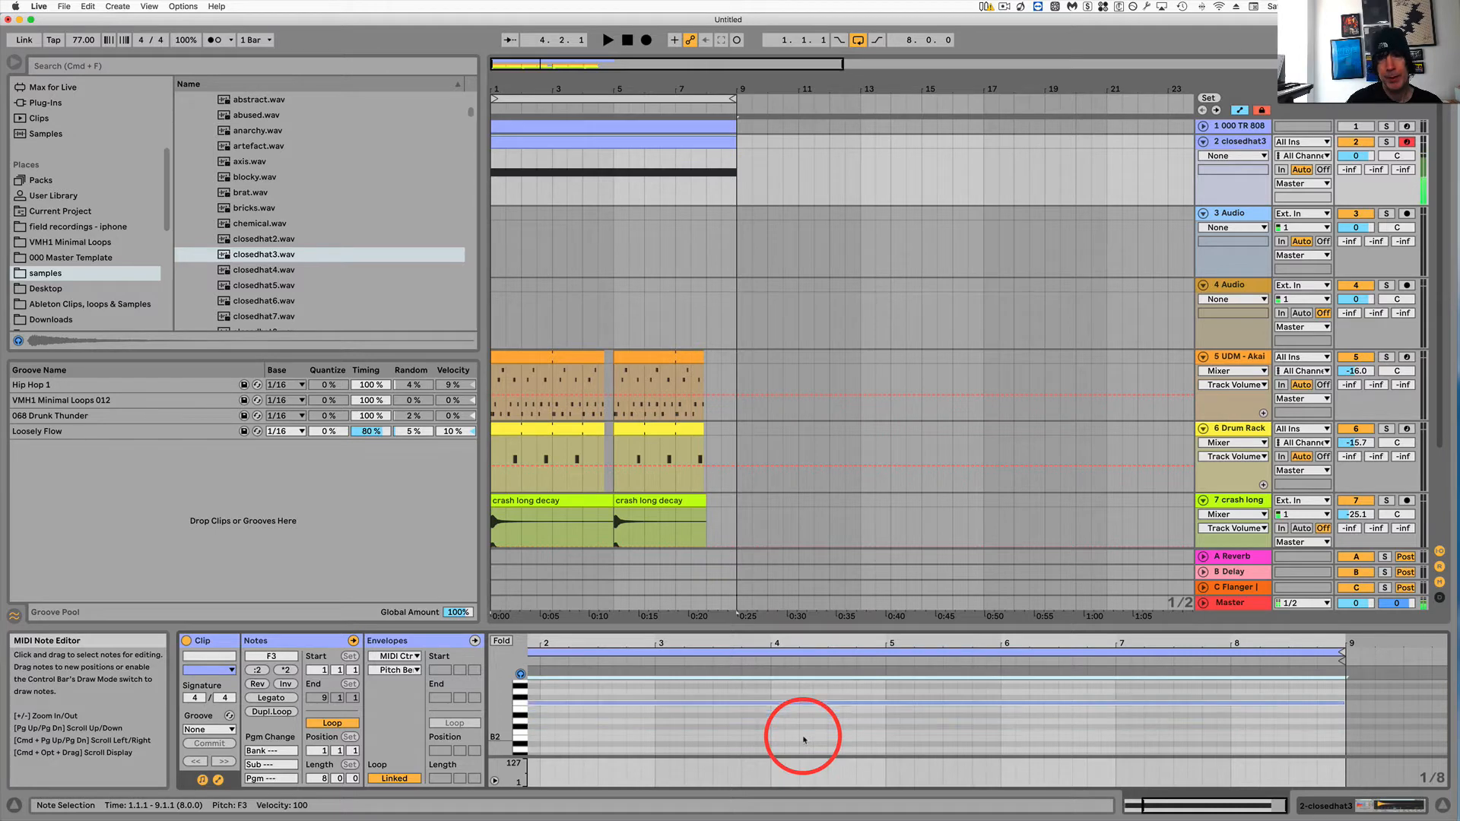
key("Down")
key("Down")
key("Down")
key("Down")
key("Down")
key("Down")
key("Down")
key("Down")
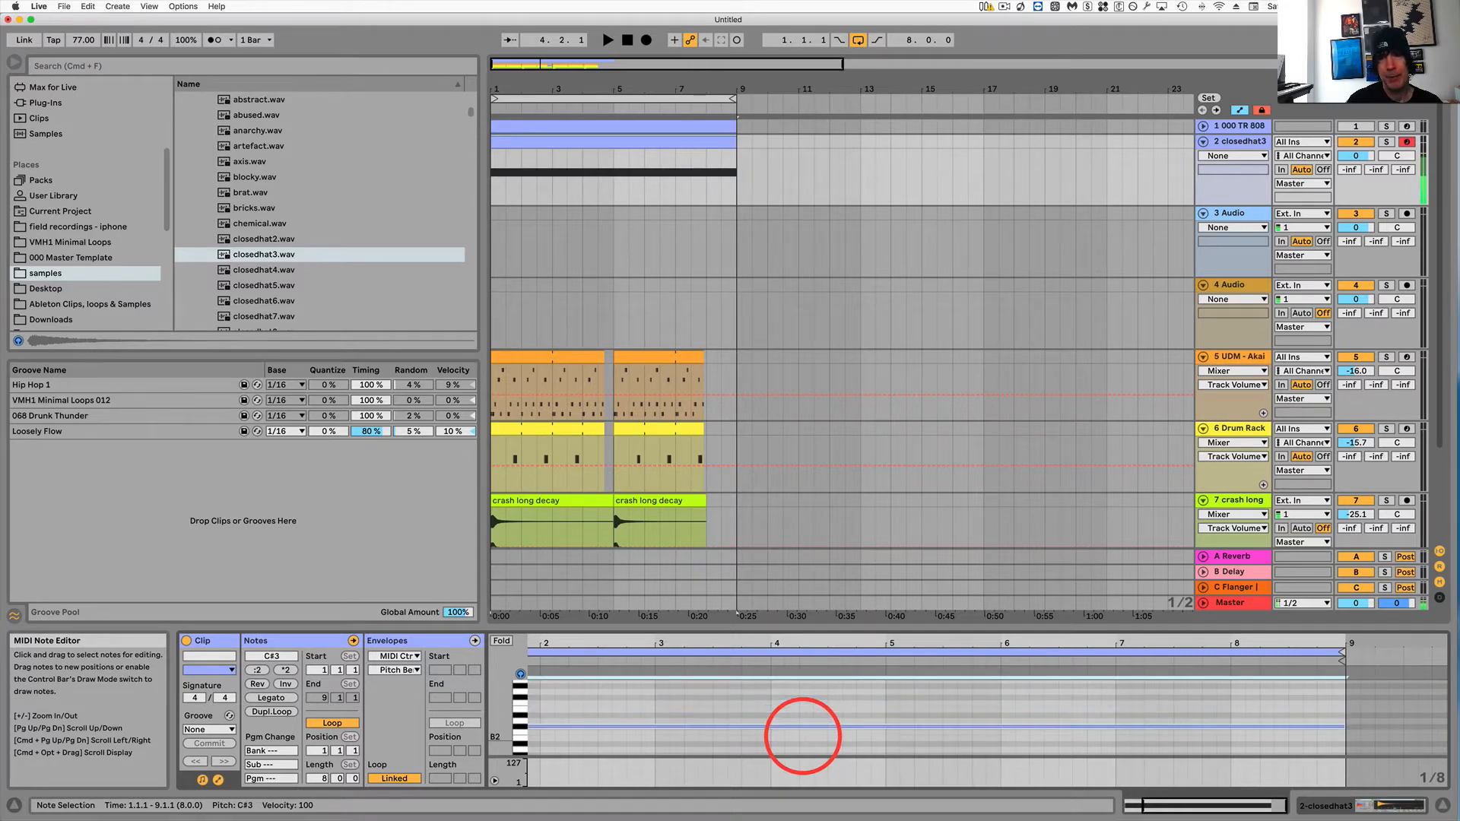
key("Down")
key("Down")
key("Down")
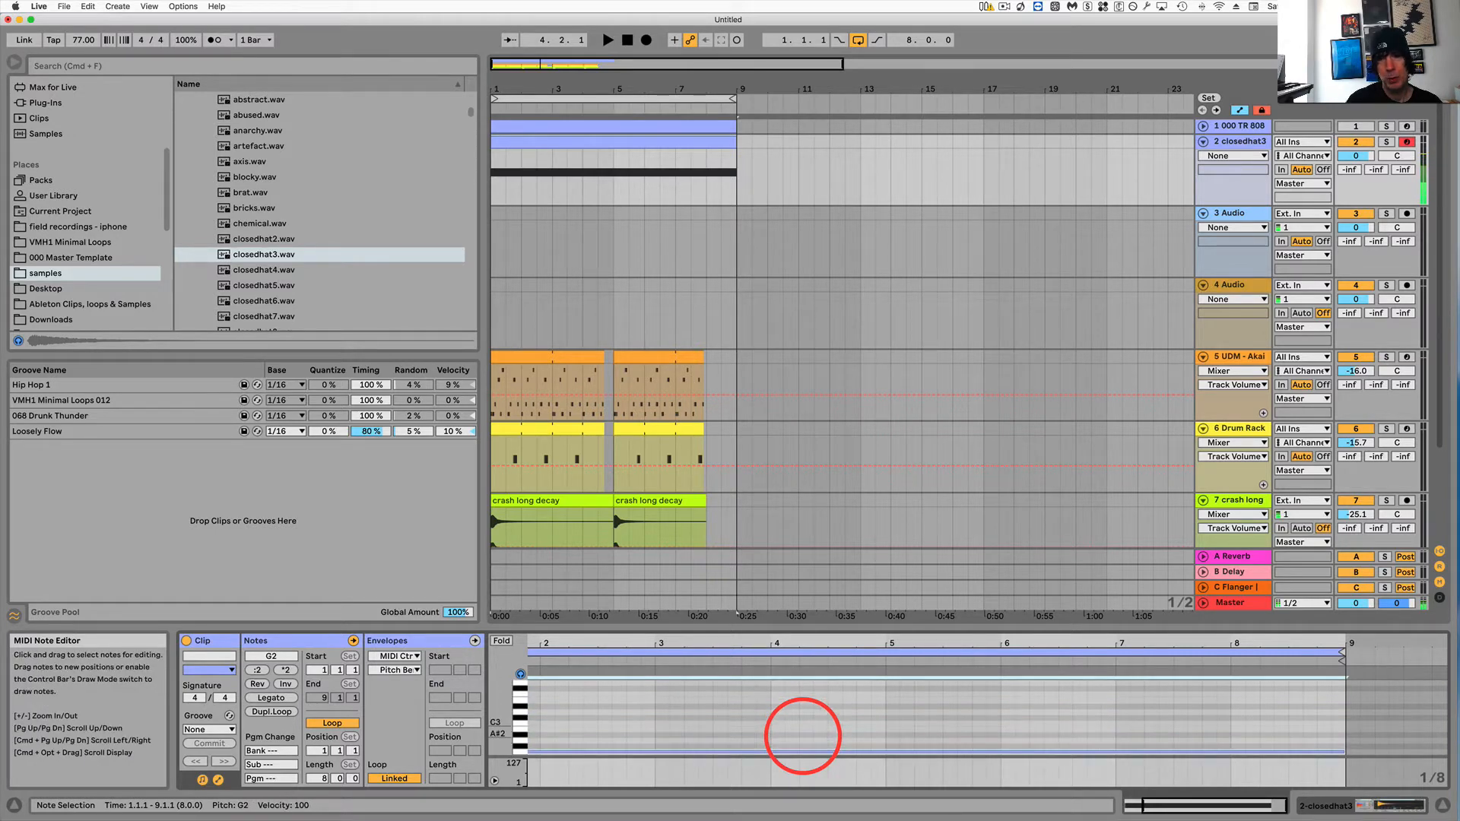
key("Up")
key("Up")
key("Up")
key("Up")
key("Up")
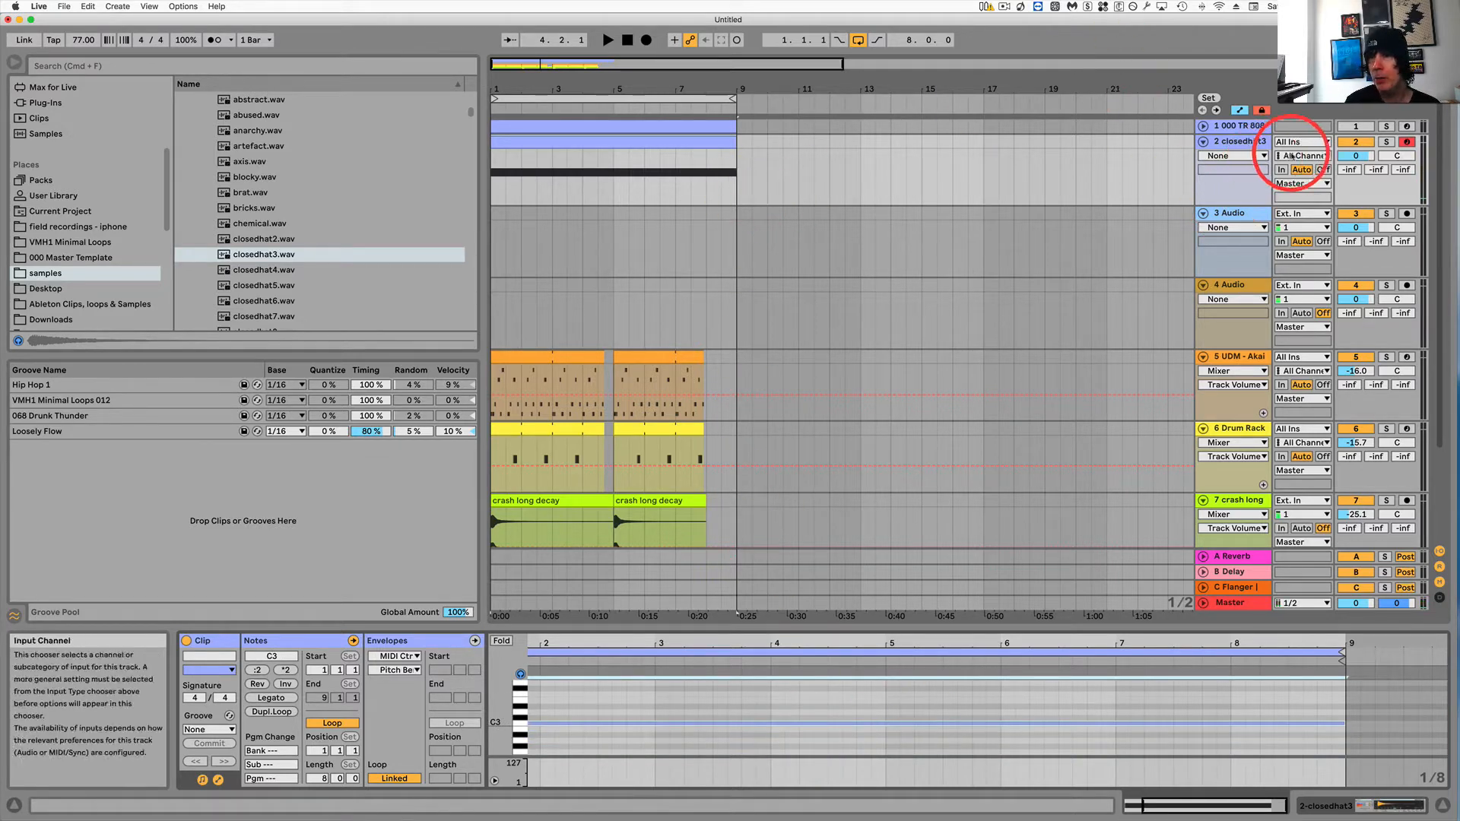
Play the arrangement from bar 1 and select the closedhat3 track.
left_click(554, 145)
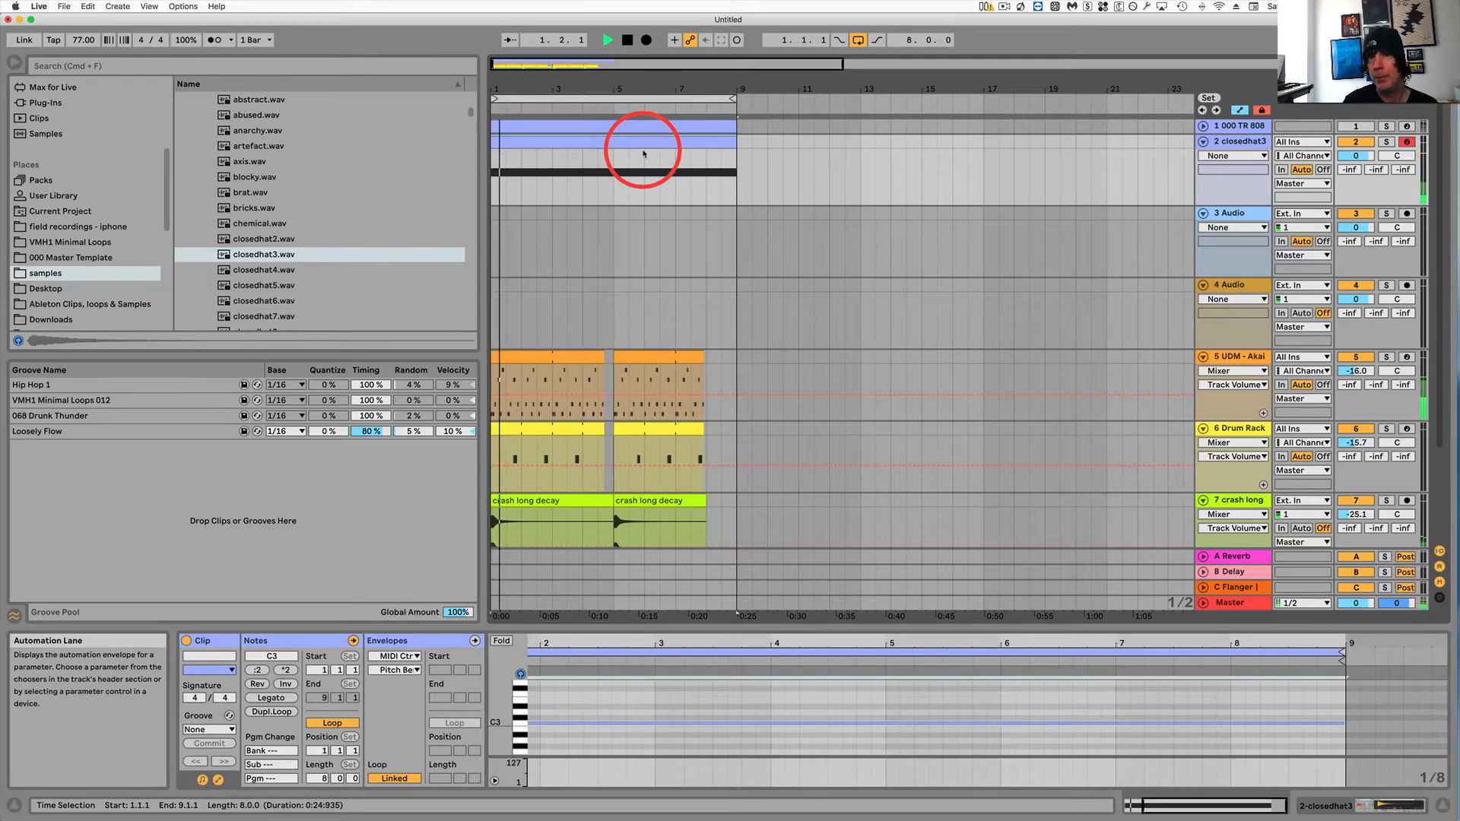
key("space")
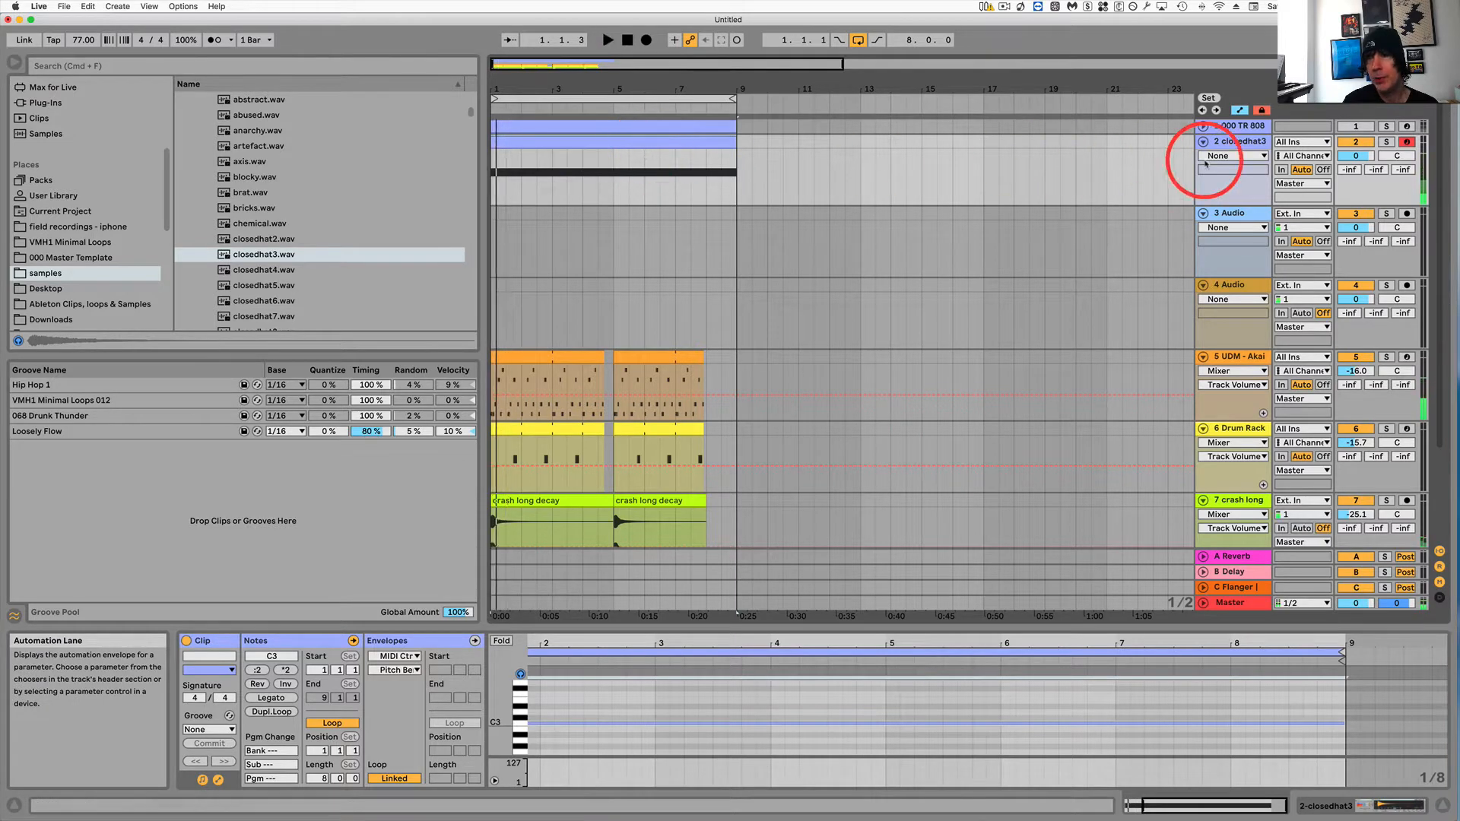
left_click(1239, 141)
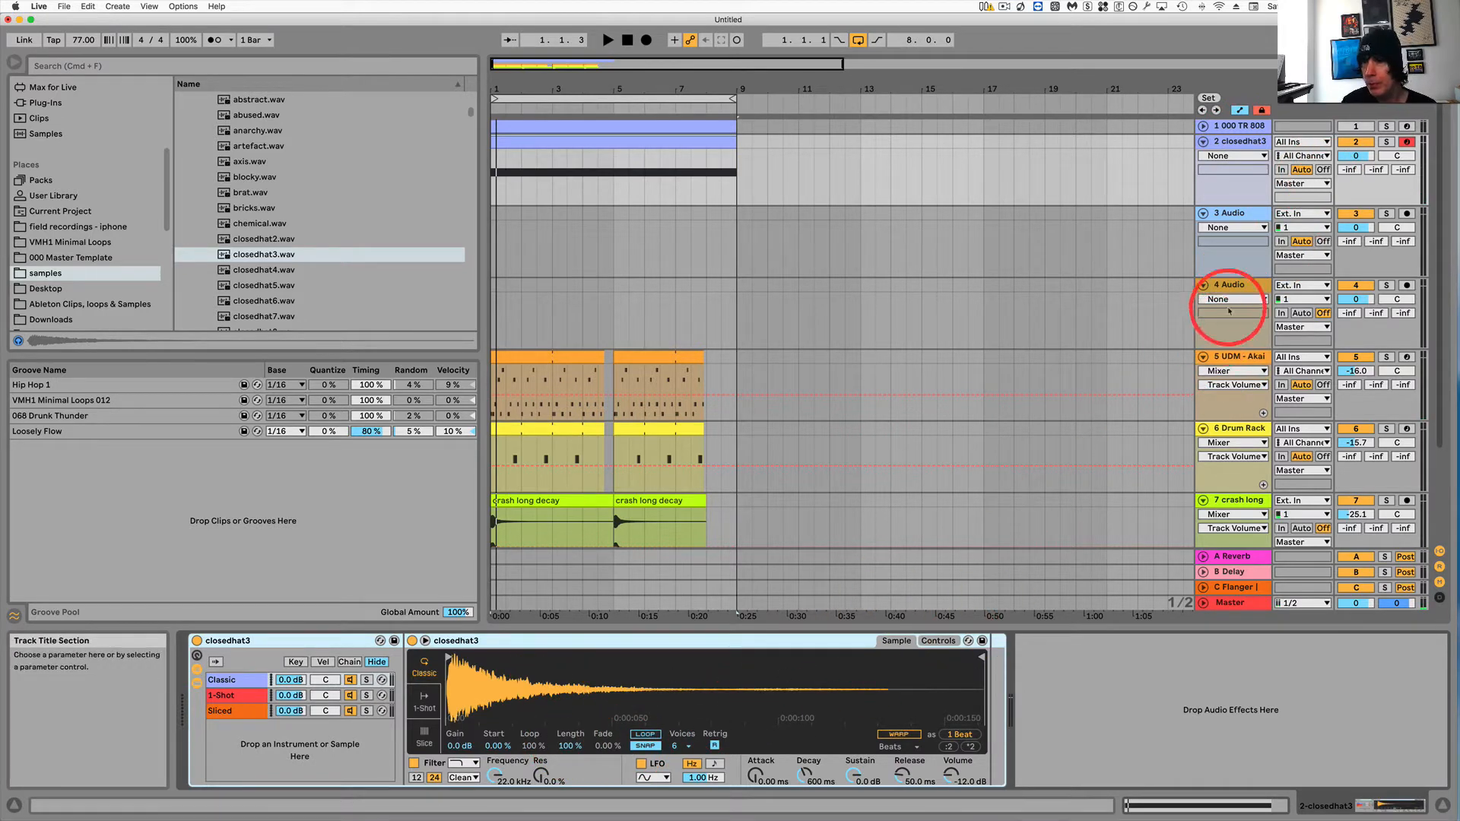
Select tracks 5 UDM - Akai through 8 Ride_Strai and lower their volumes together, setting track 5 to -25.3 dB.
left_click(1225, 356)
scroll(1243, 466, "down", 3)
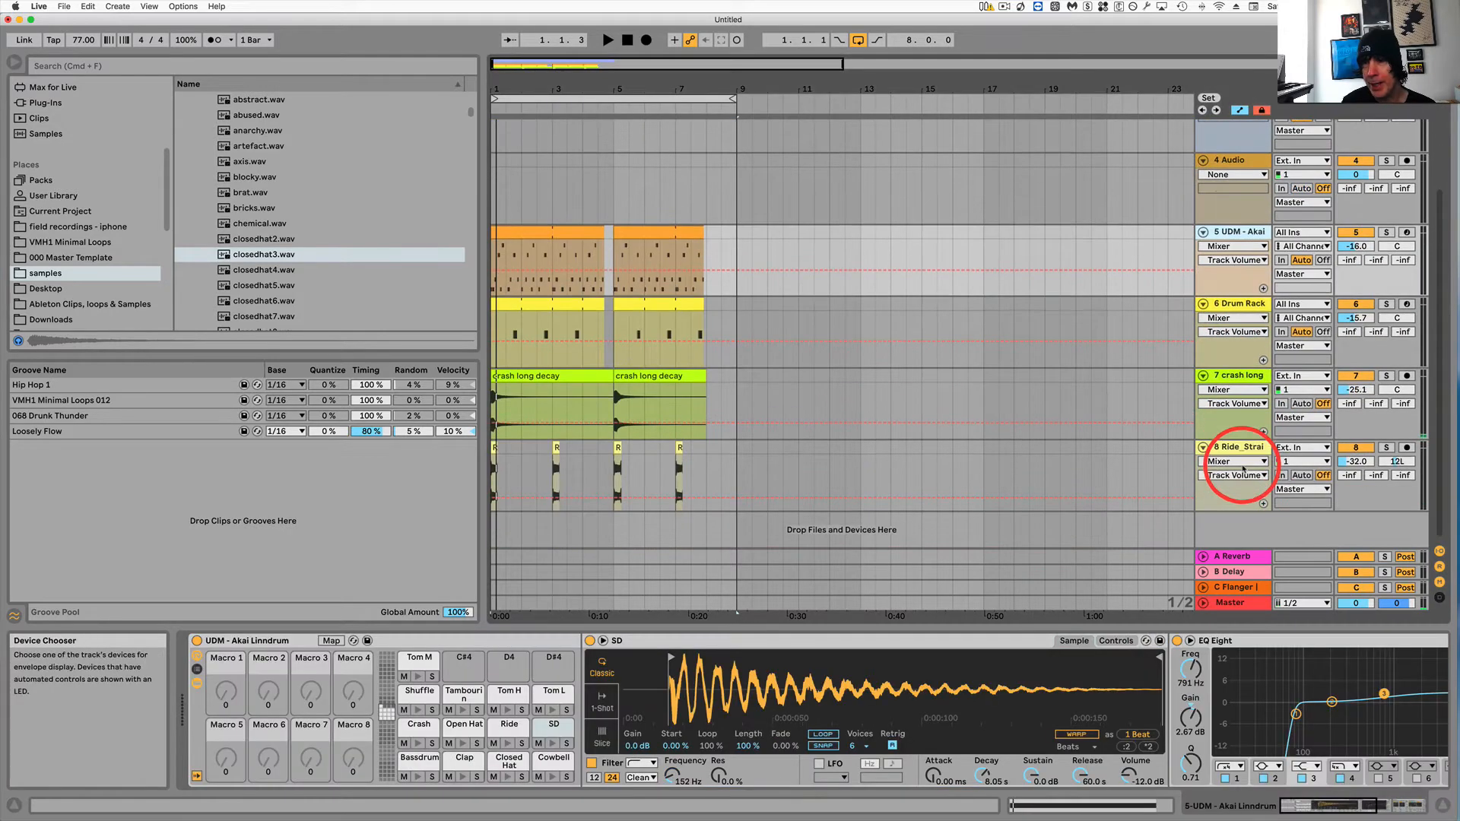
left_click(1236, 455)
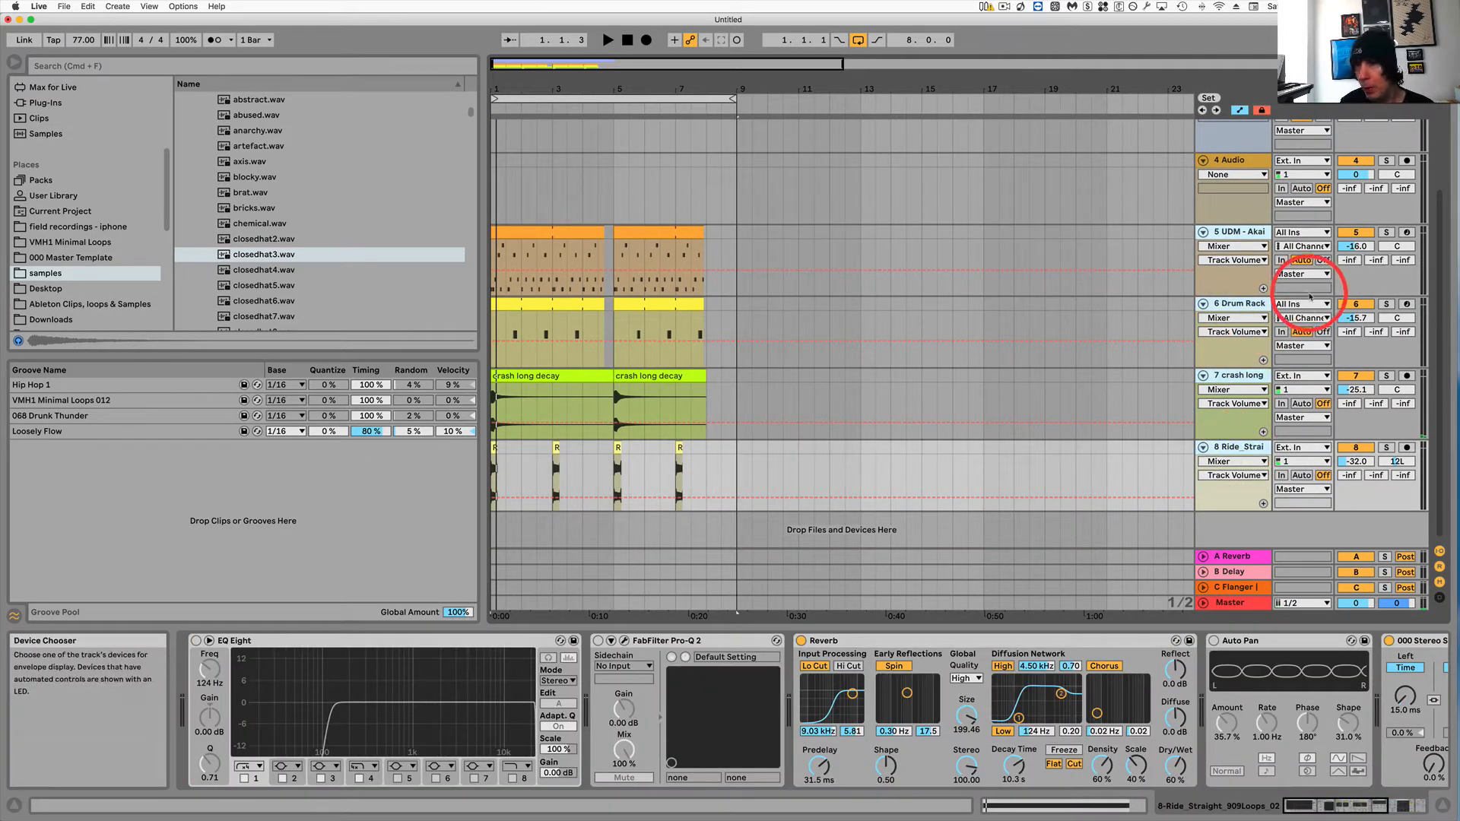
left_click(1362, 247)
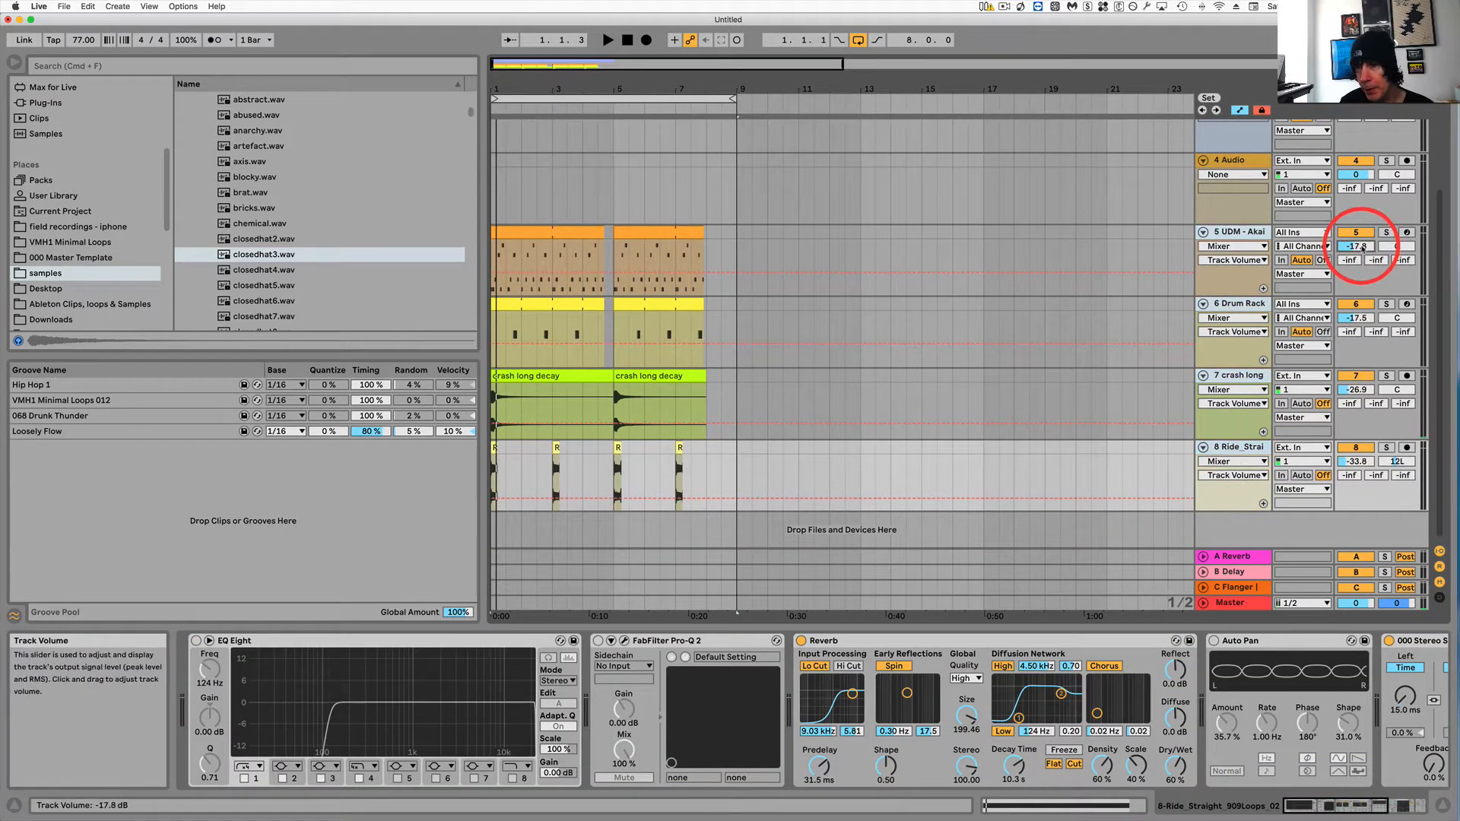
left_click_drag(1362, 247, 1362, 249)
key("space")
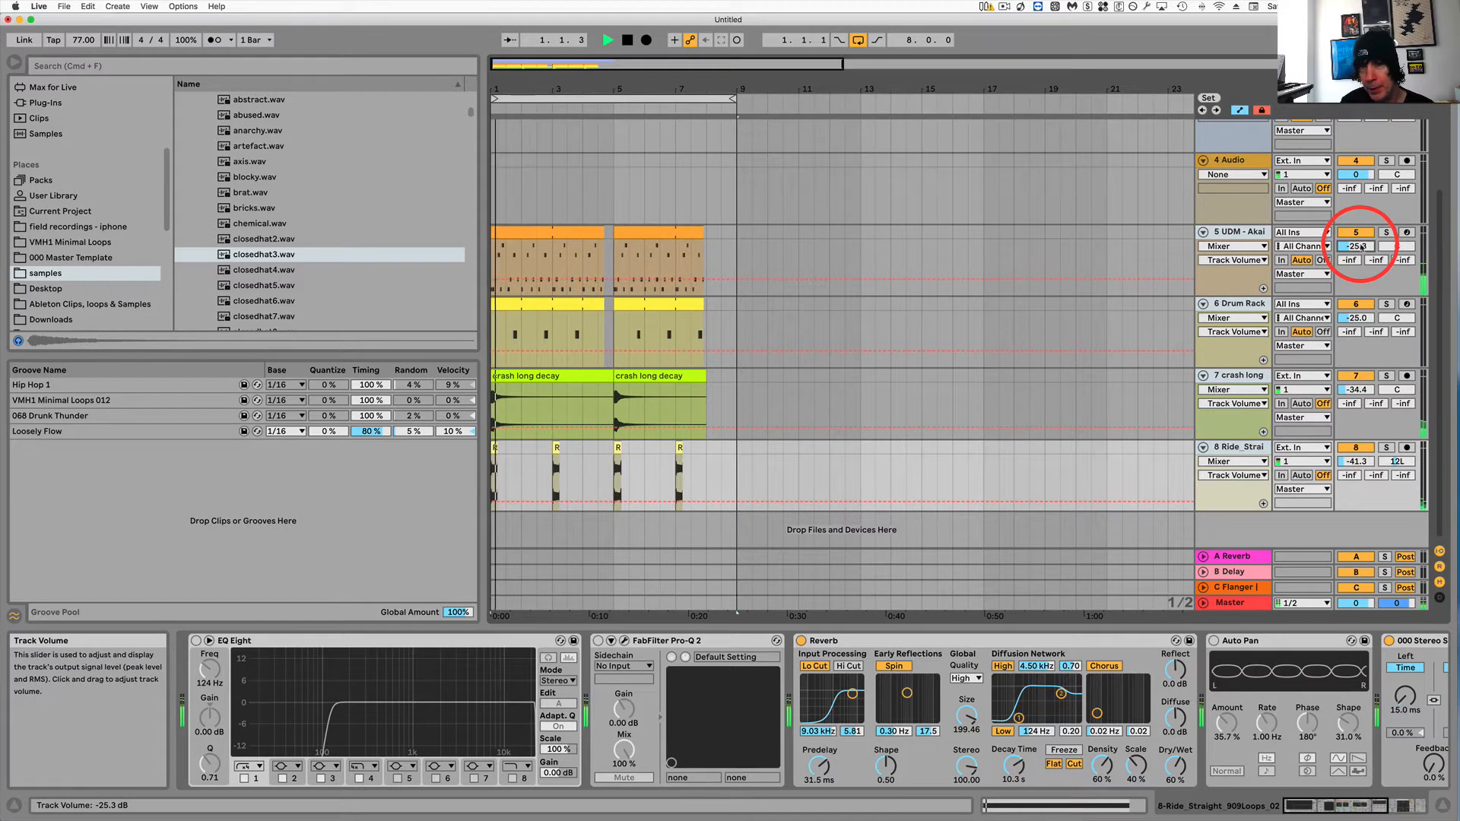
scroll(1243, 245, "up", 3)
key("space")
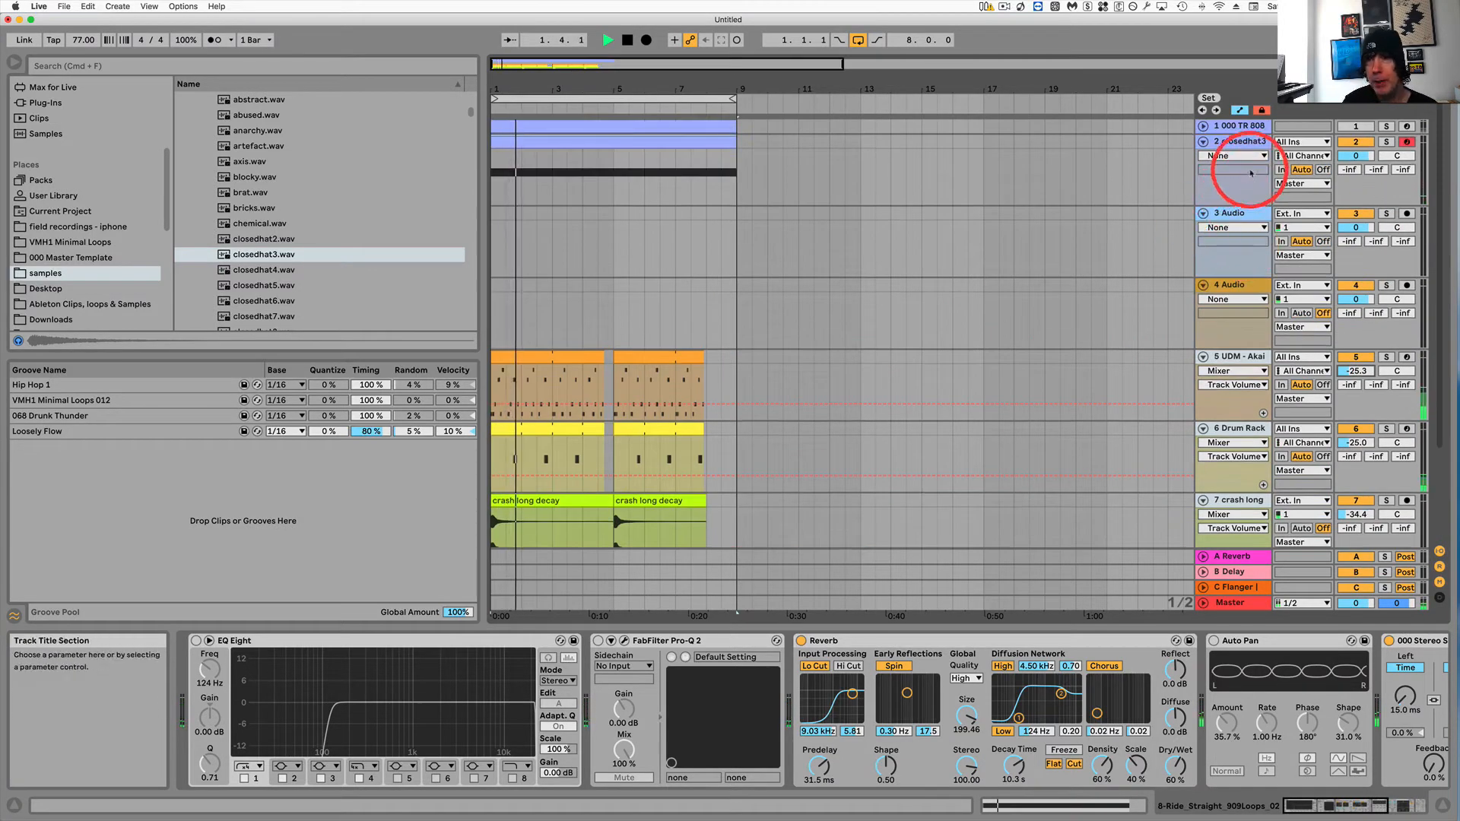
Open the closedhat3 track's Simpler and switch on sample looping.
left_click(1242, 143)
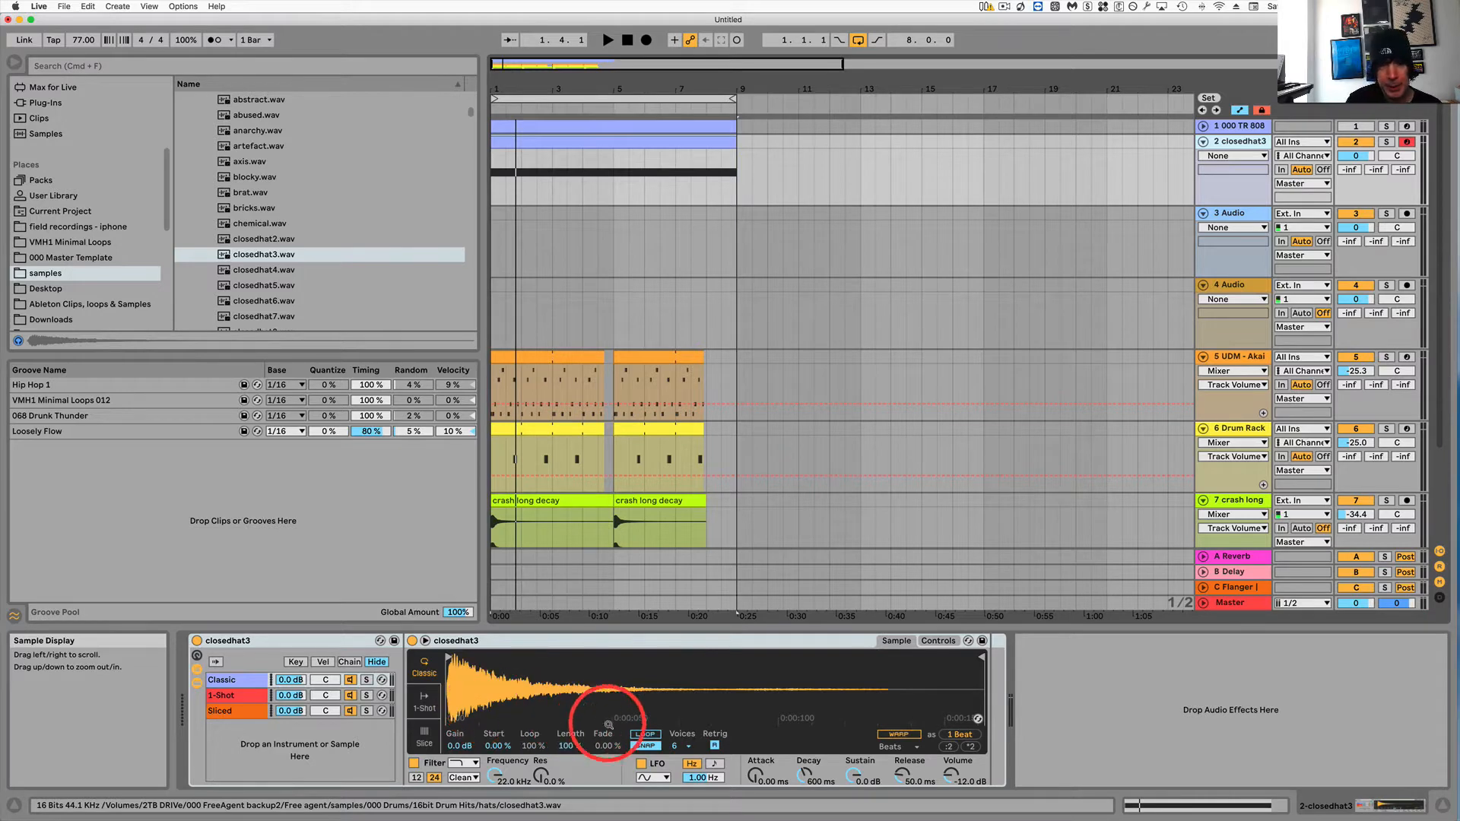
left_click(645, 734)
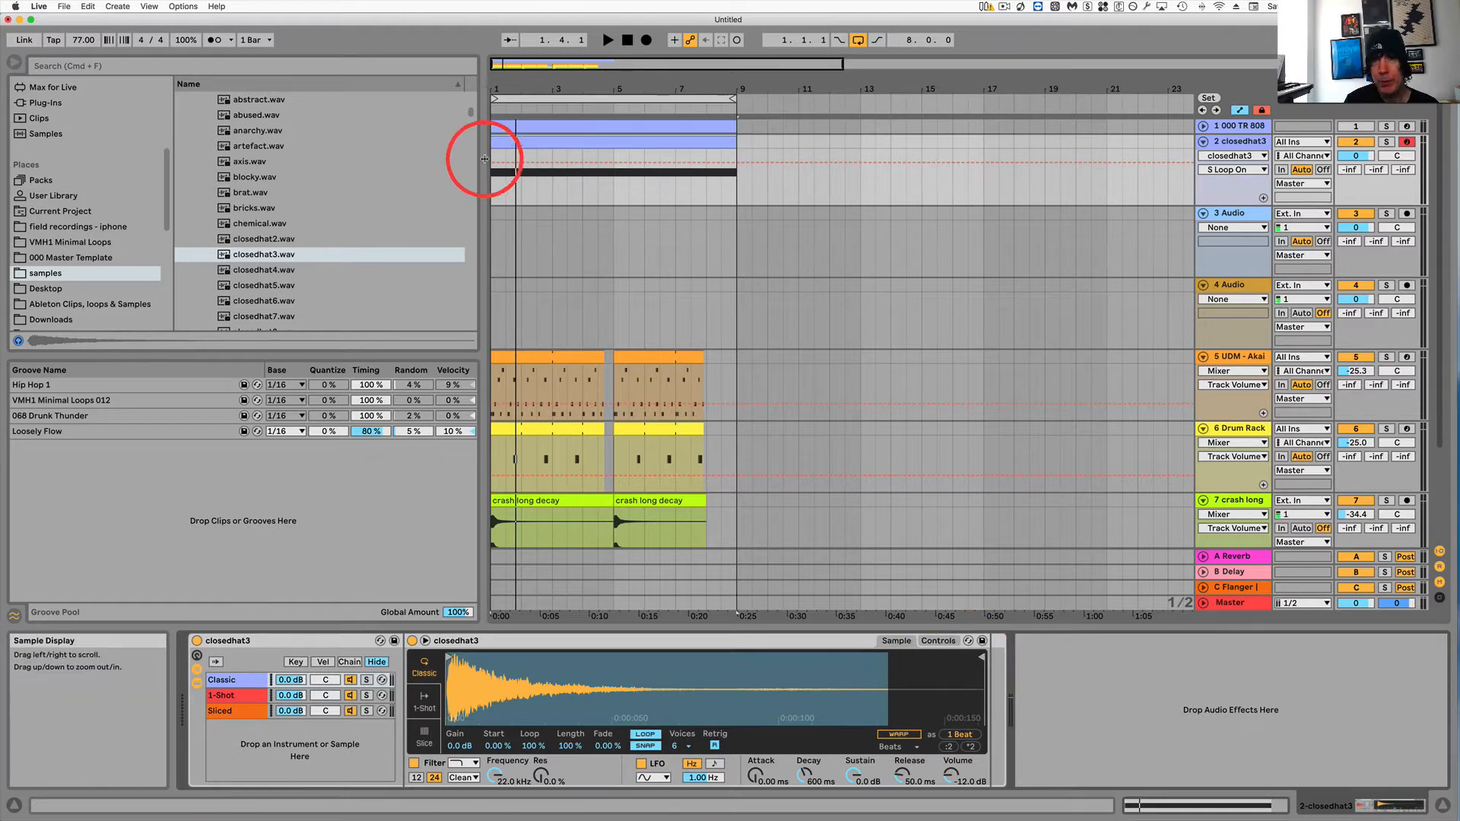
left_click_drag(496, 176, 599, 176)
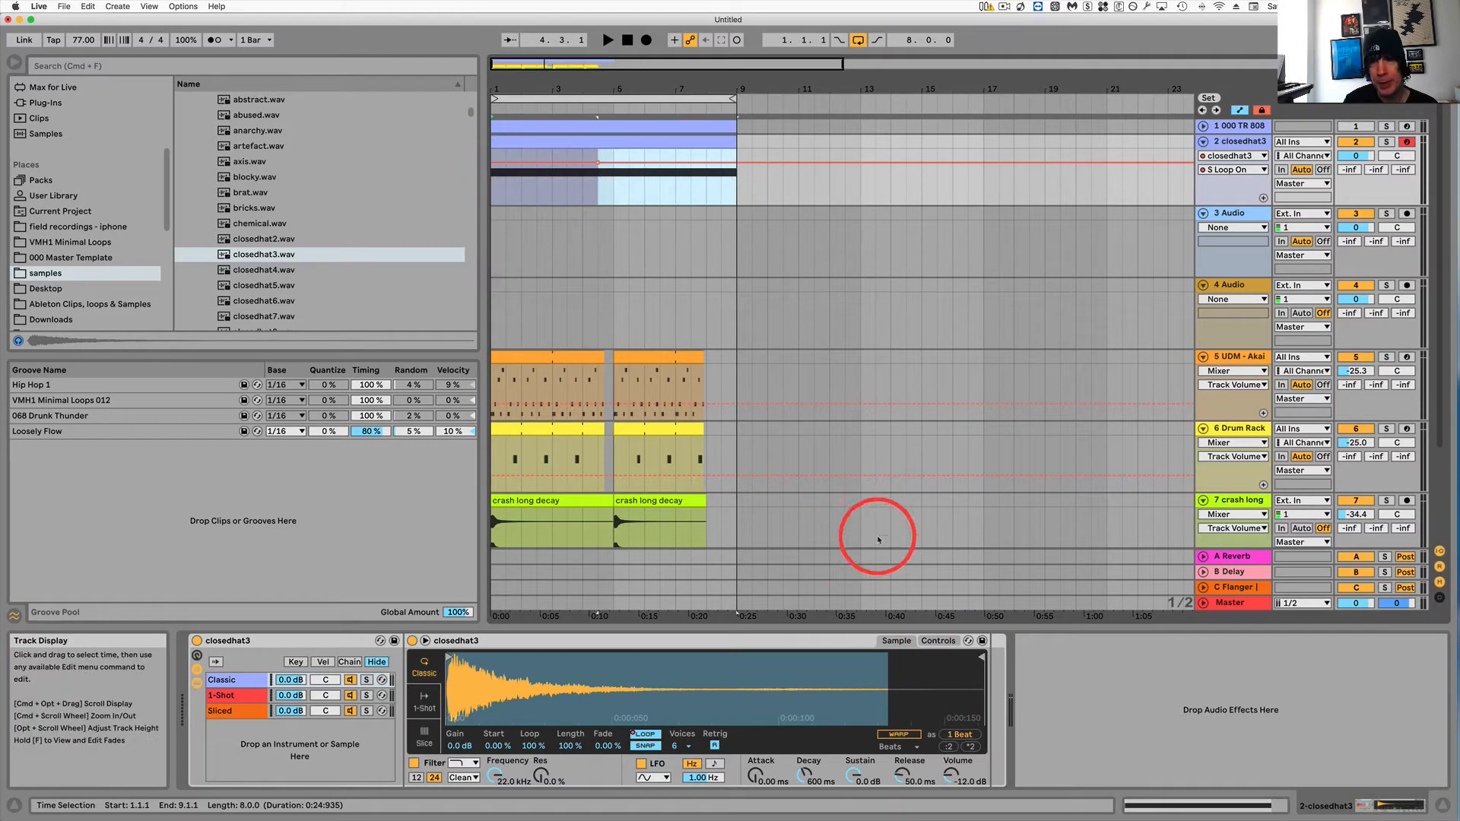
left_click_drag(980, 658, 952, 657)
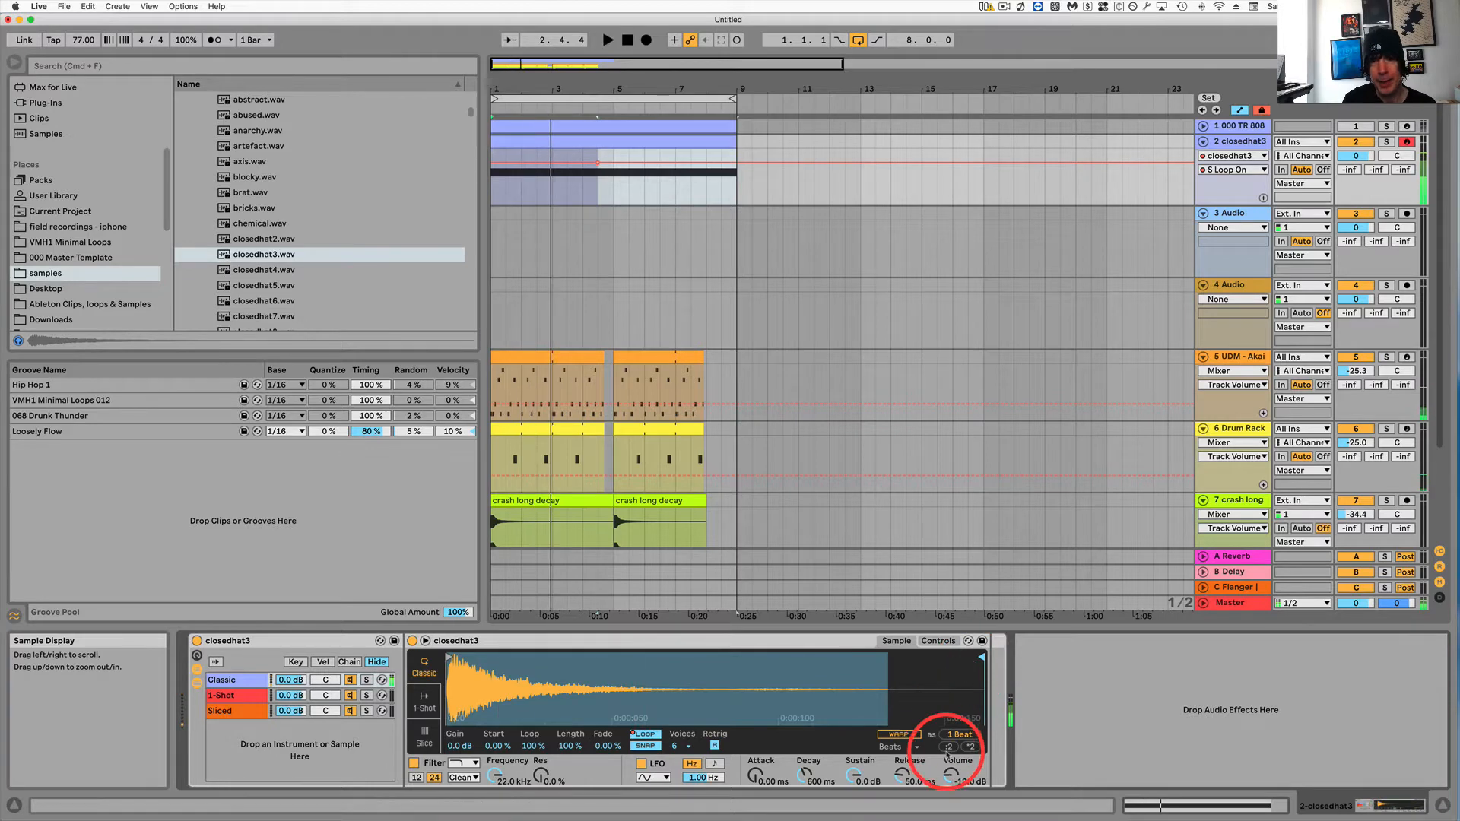
Set the Simpler's output volume to -20.0 dB and play the arrangement.
left_click_drag(950, 774, 948, 779)
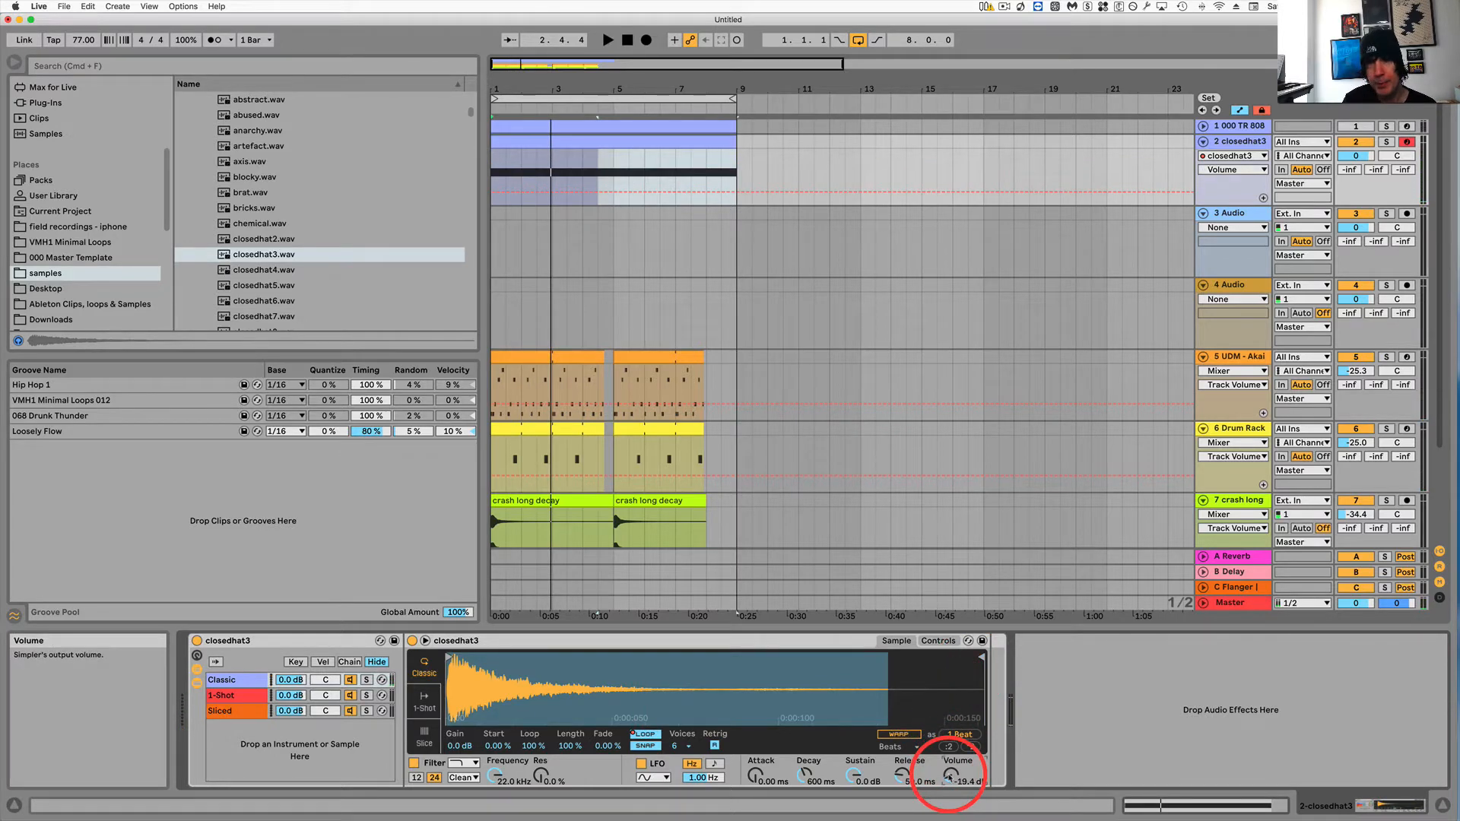
left_click_drag(948, 777, 948, 771)
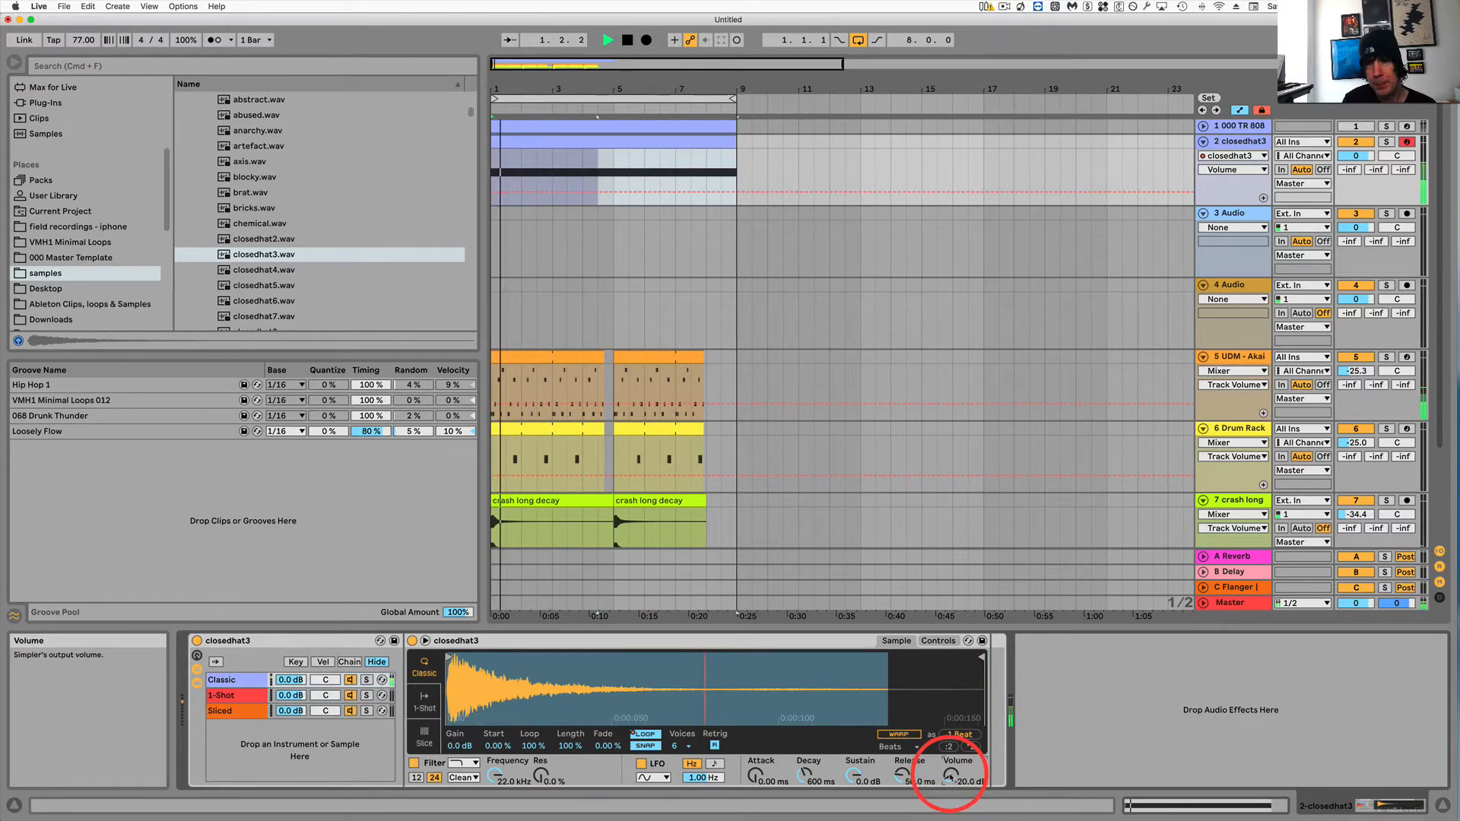
key("space")
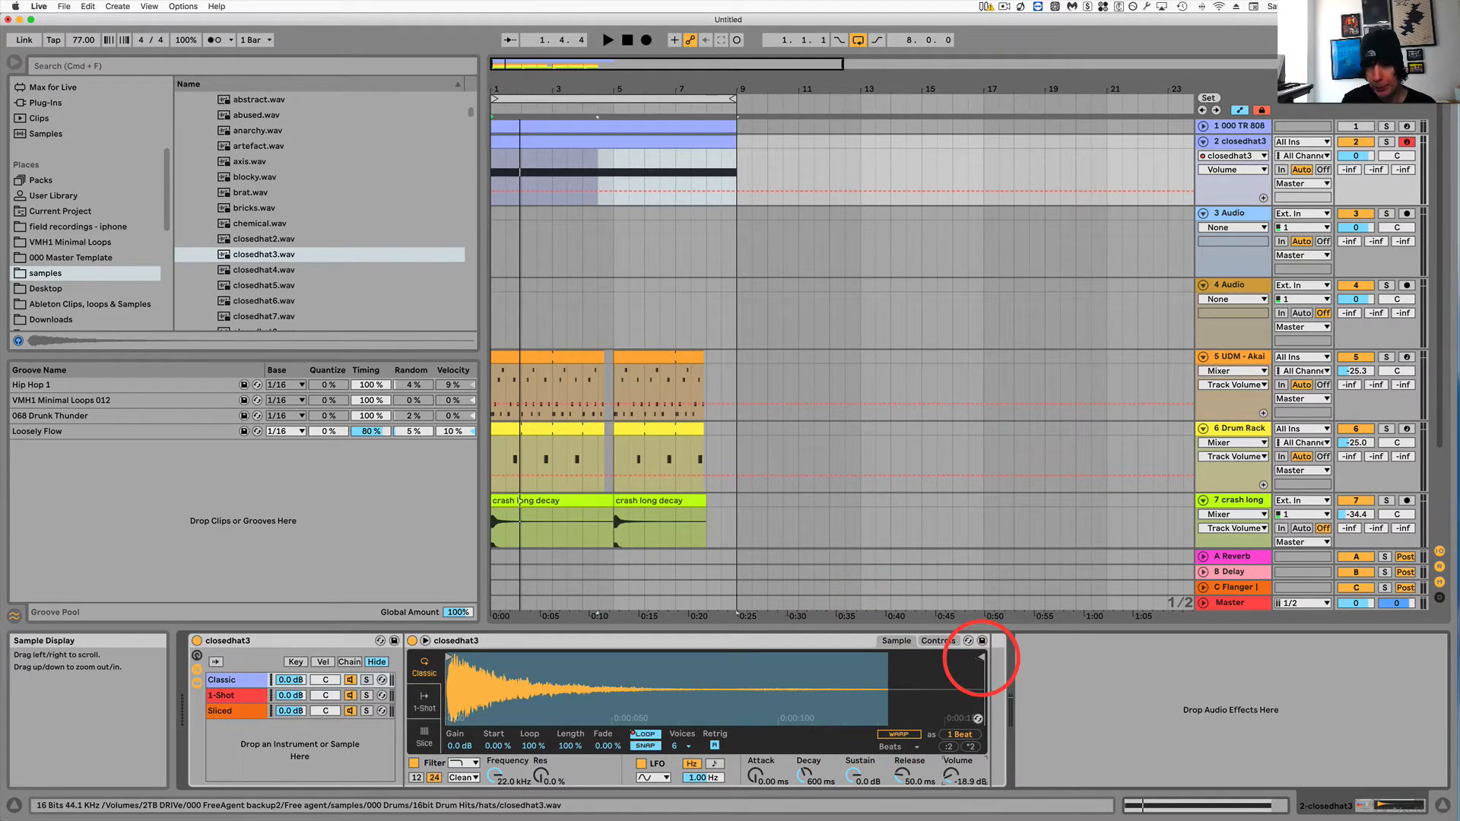
Move the sample's end marker to the end of the waveform in the Simpler and audition the hats.
mouse_move(923, 657)
left_mouse_down()
mouse_move(486, 656)
mouse_move(963, 651)
mouse_move(452, 655)
mouse_move(710, 650)
mouse_move(971, 669)
mouse_move(566, 669)
mouse_move(502, 666)
mouse_move(983, 658)
left_mouse_up()
key("space")
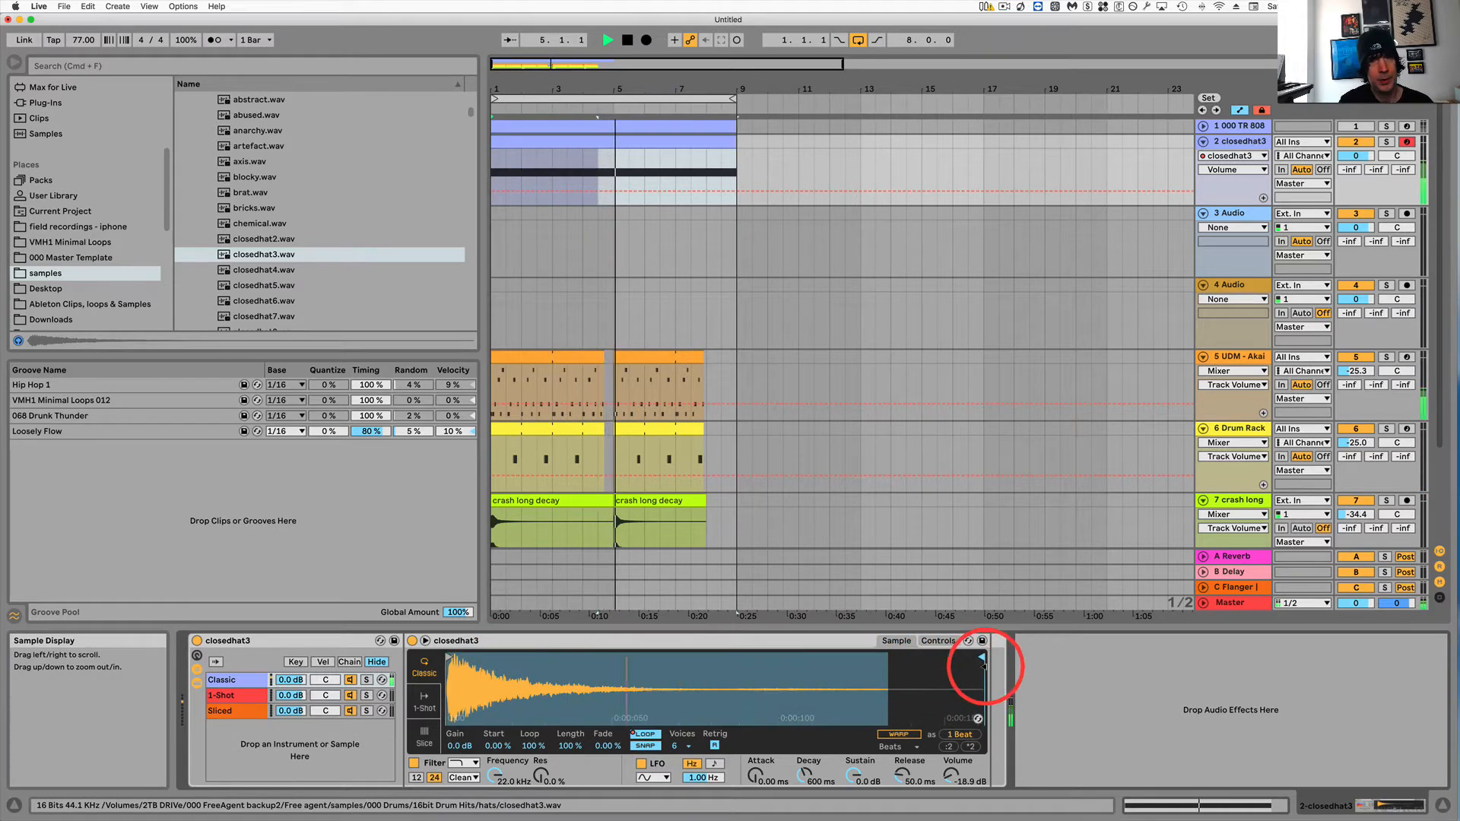
key("space")
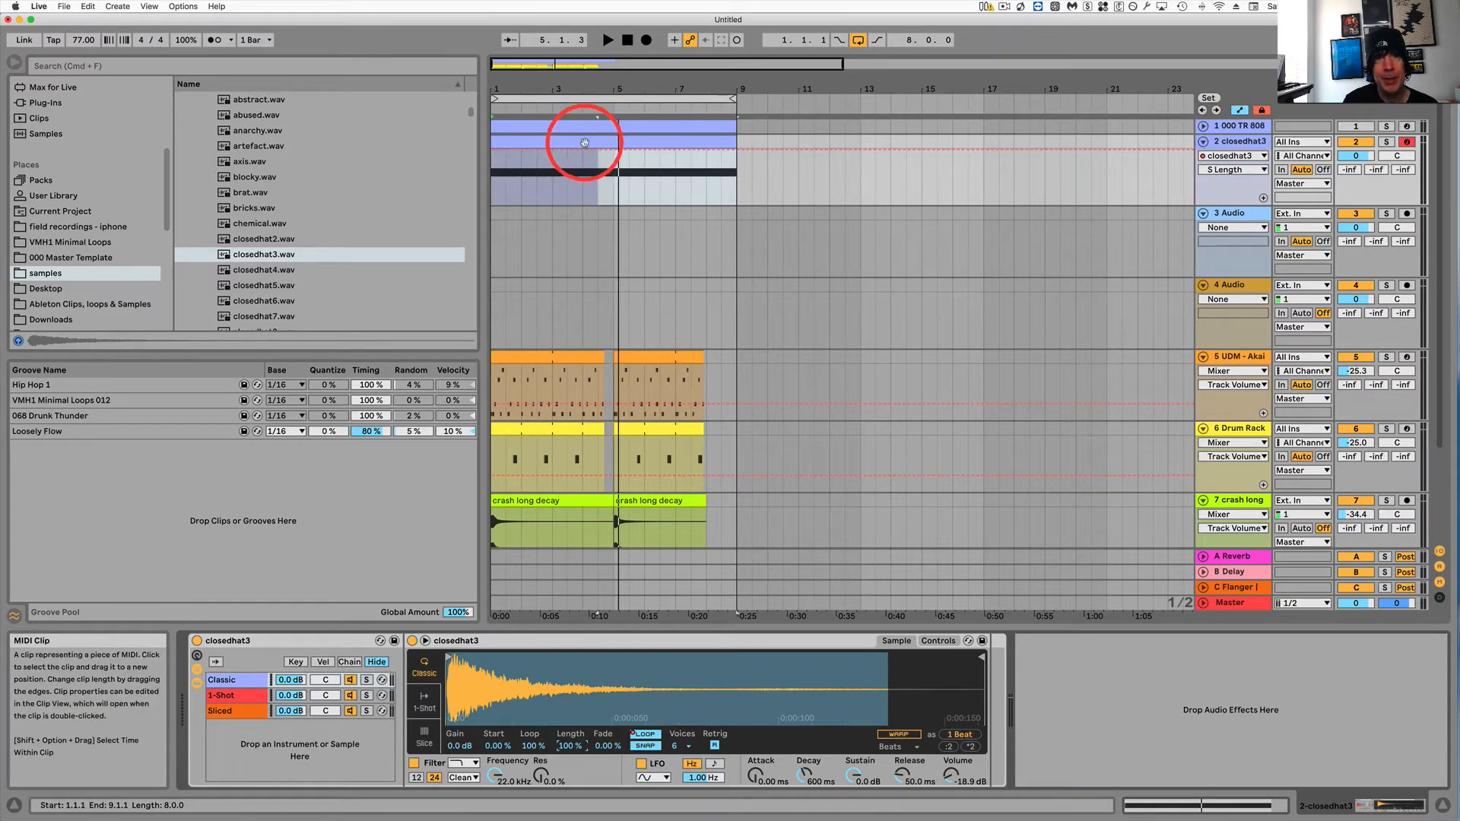
key("space")
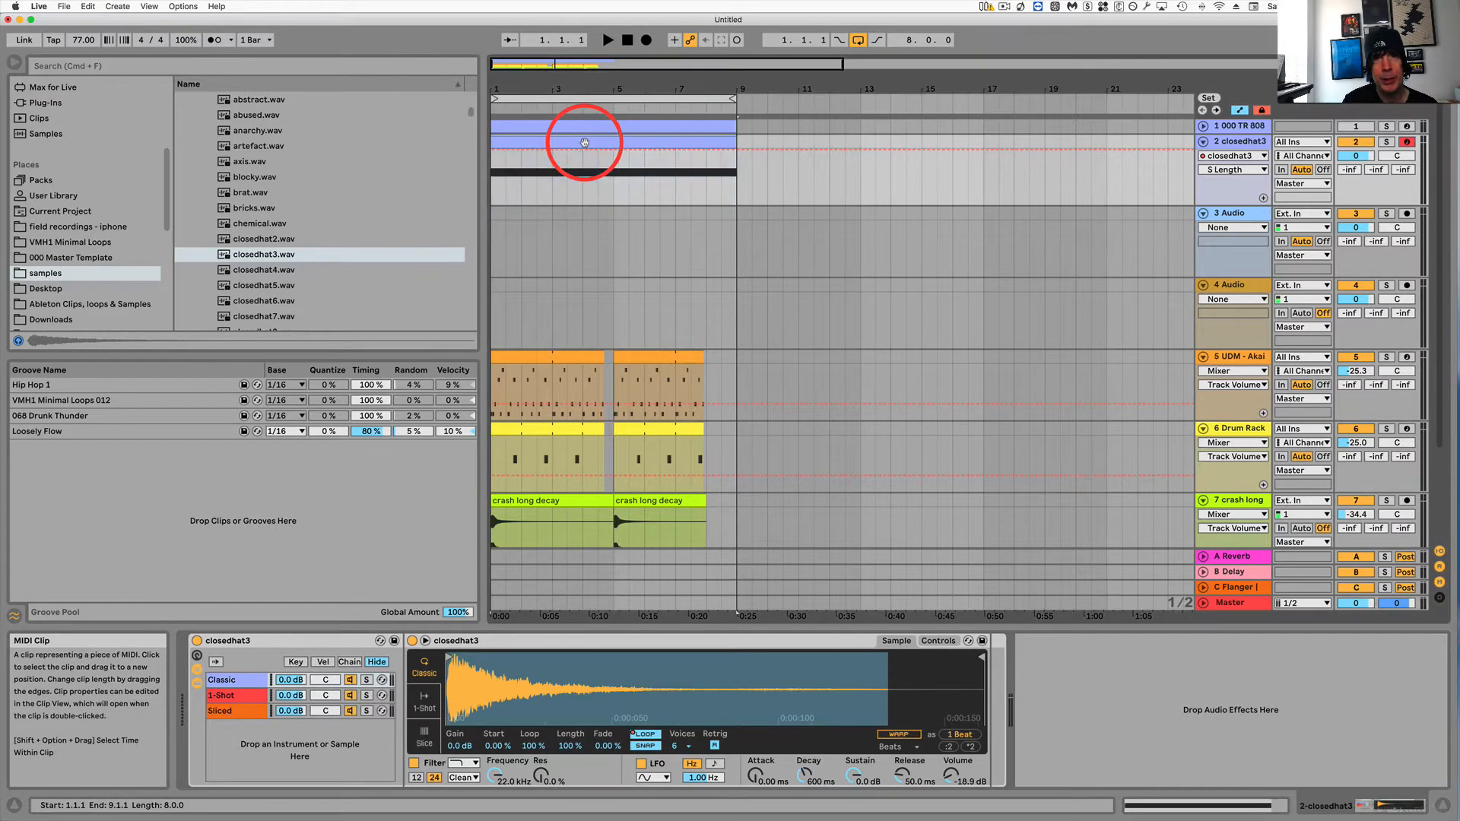
Open the hi-hat clip and show its envelope for the Simpler's sample length parameter.
double_click(584, 142)
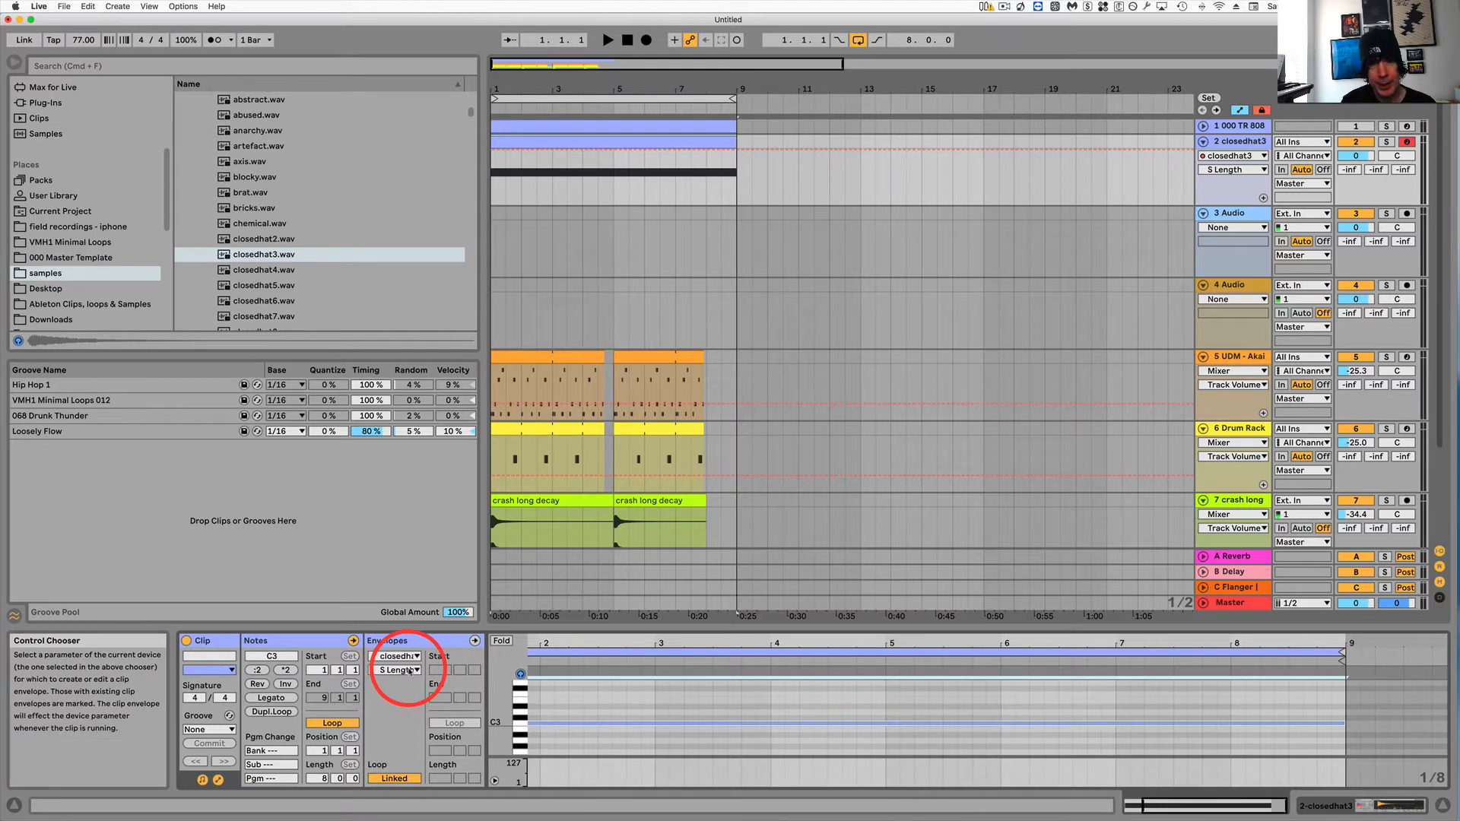
left_click(403, 641)
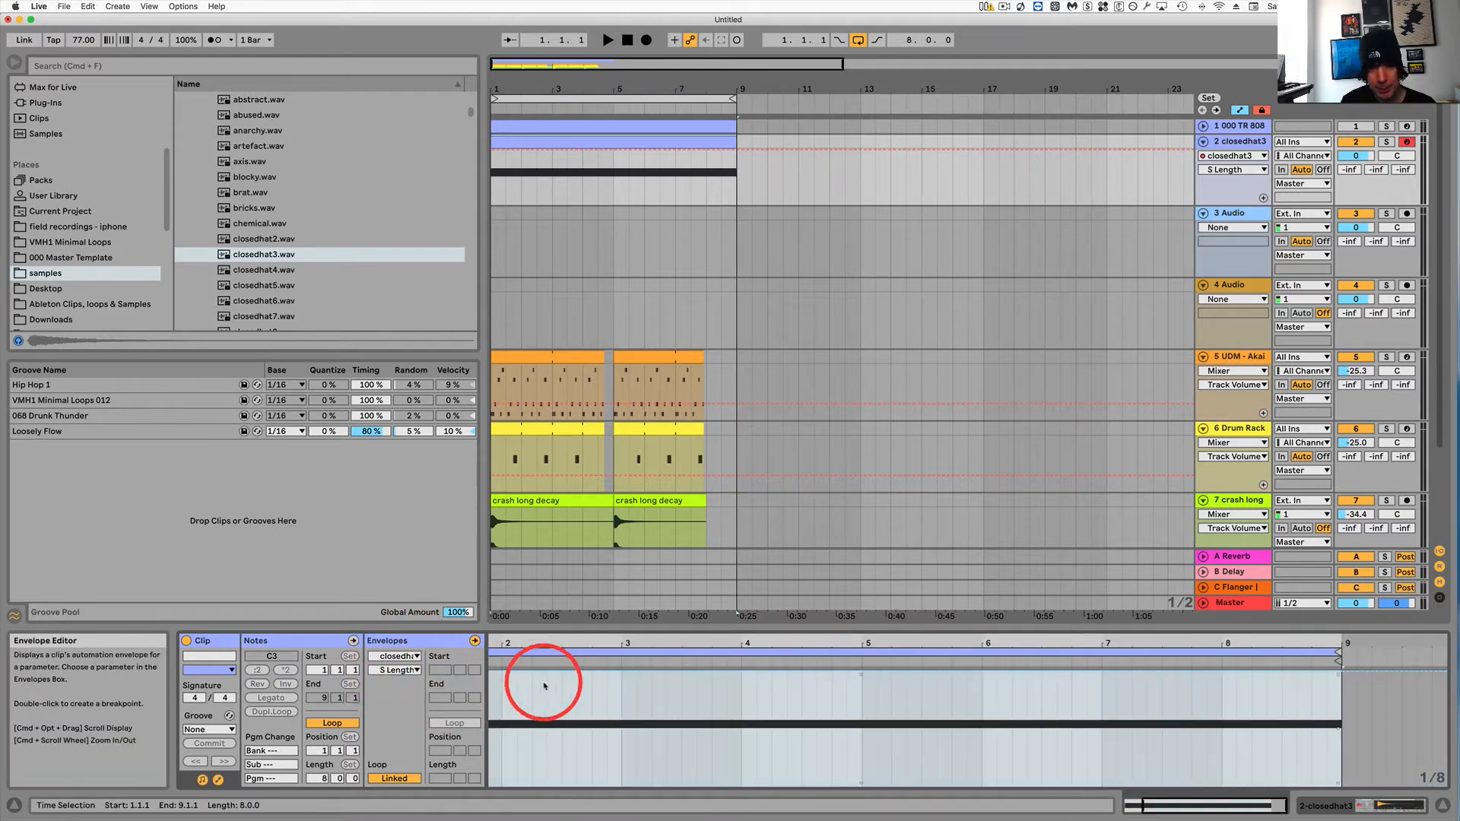
left_click(493, 676)
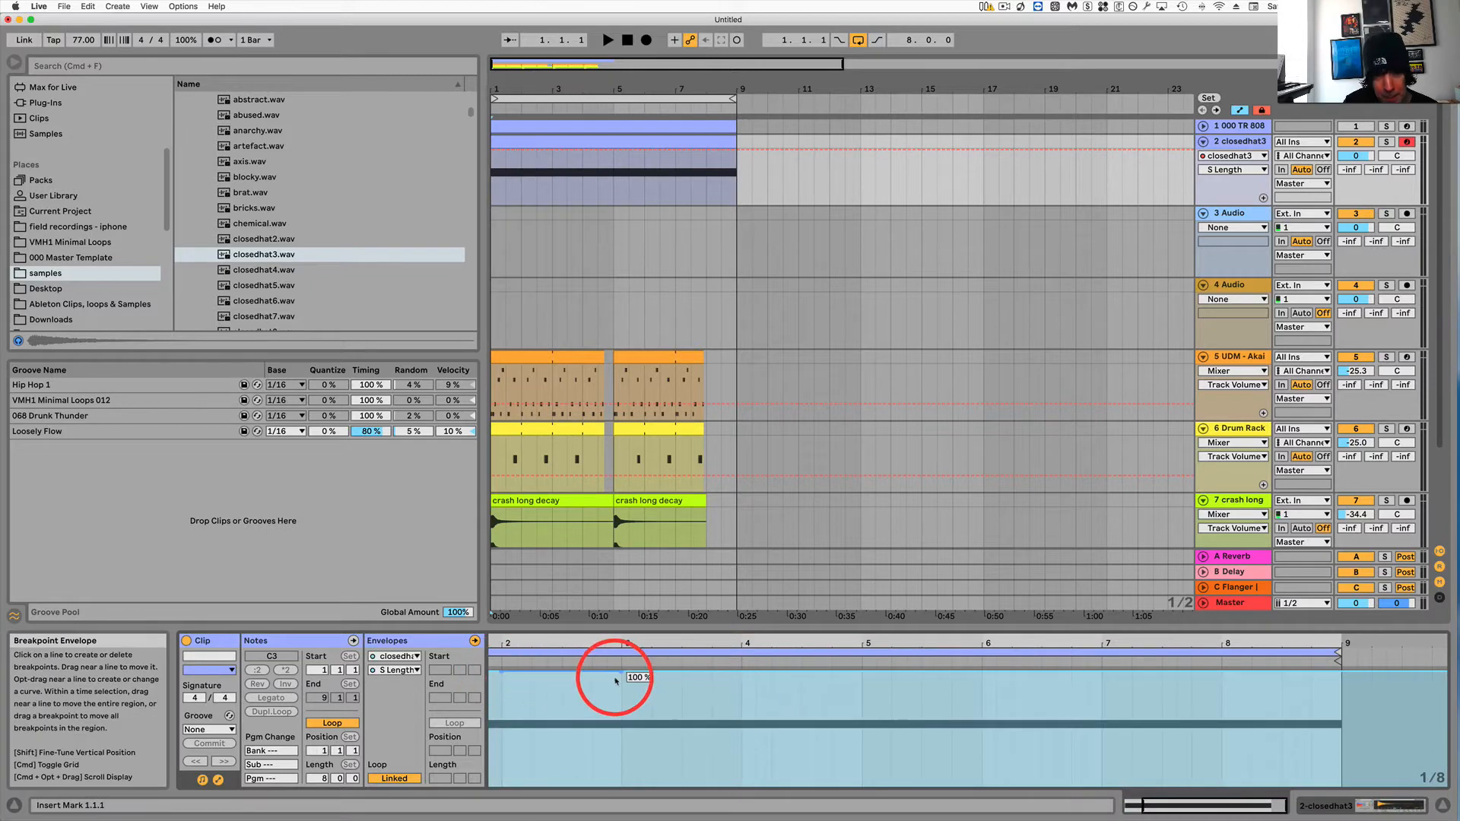
Try a V-shaped dip in the sample length envelope around bar 3, play it, and undo it.
left_click_drag(622, 675, 622, 758)
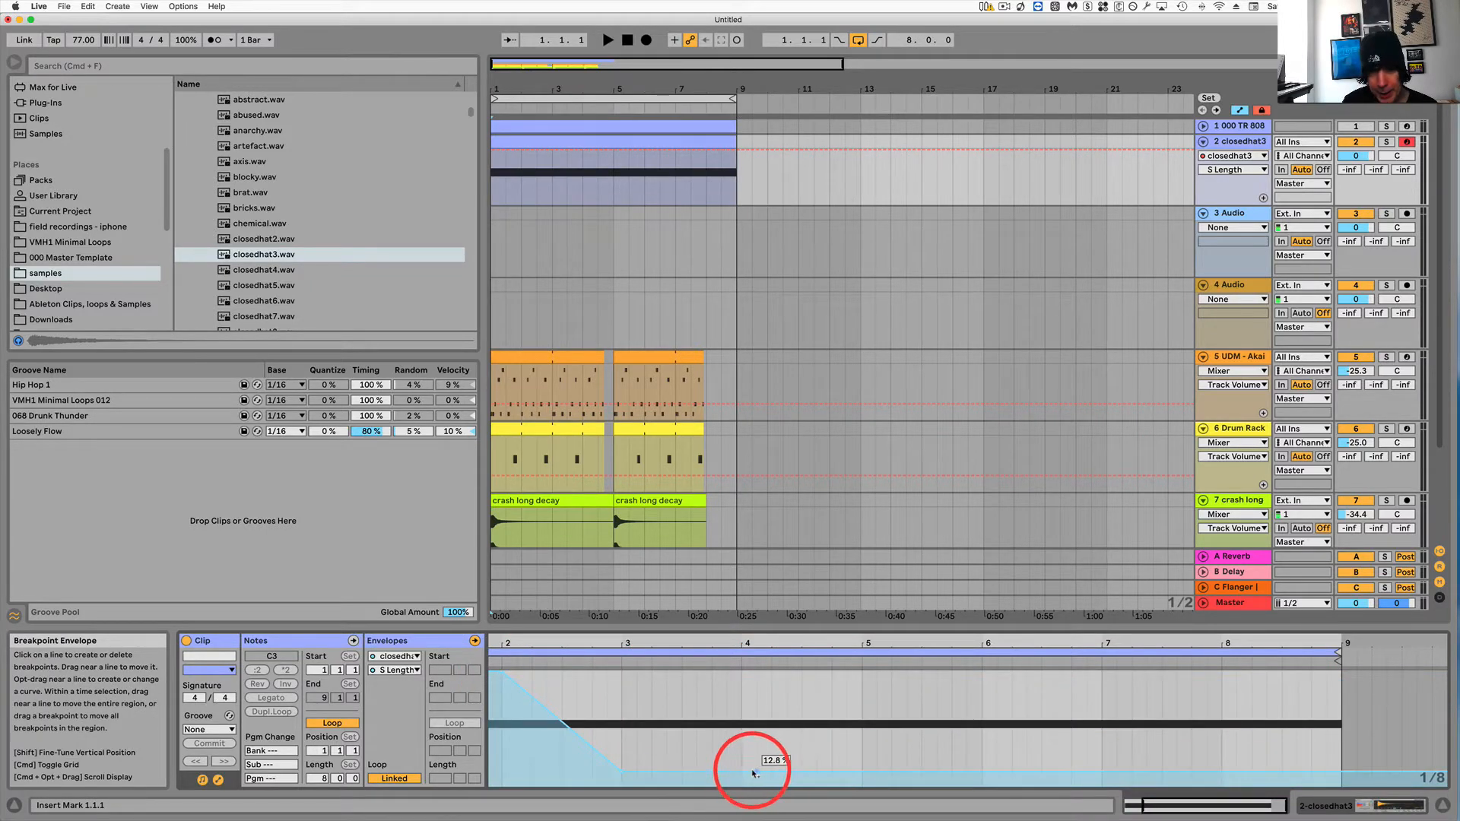
left_click_drag(742, 773, 742, 689)
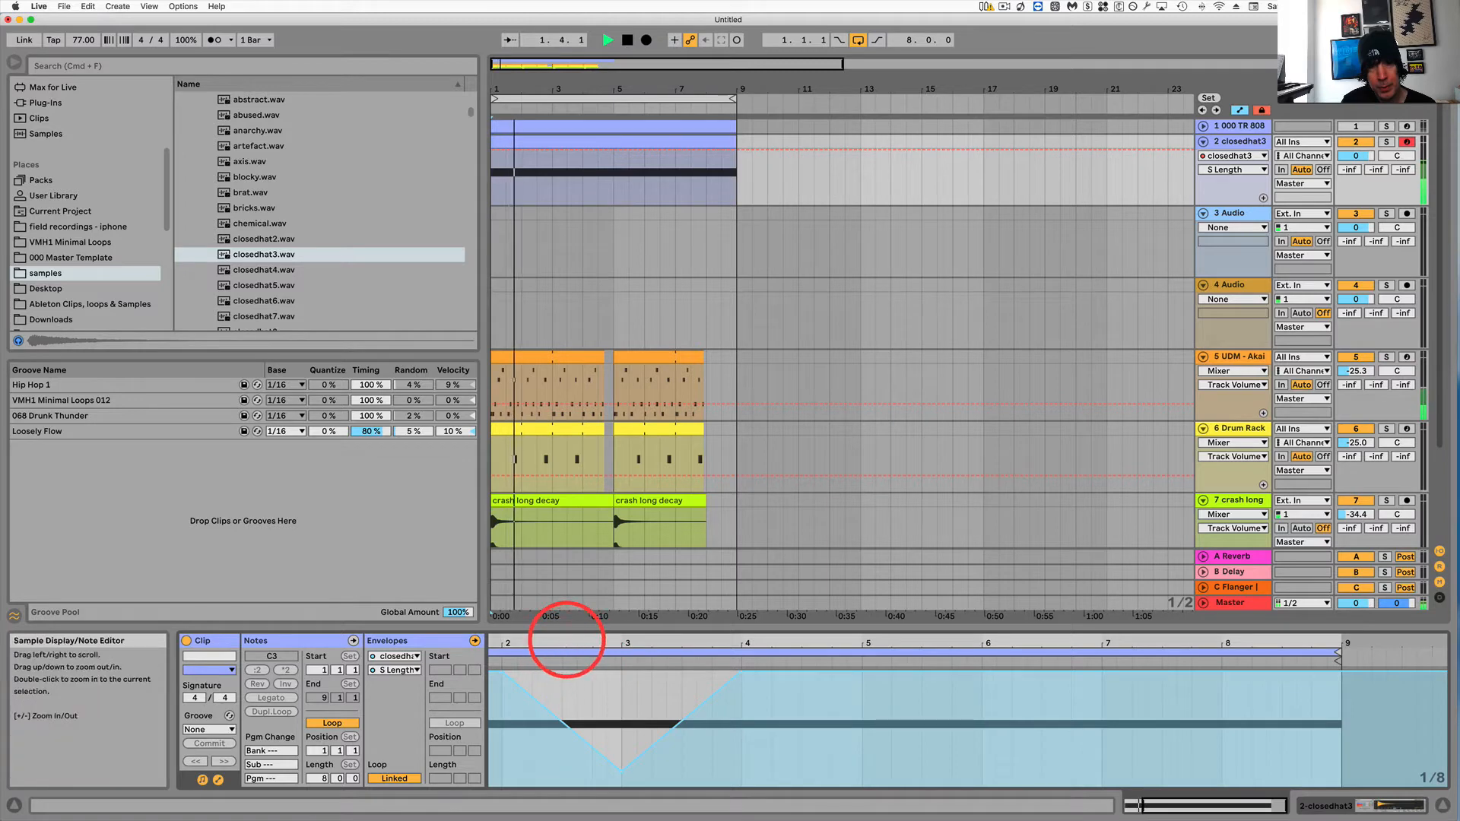
left_click_drag(566, 640, 656, 640)
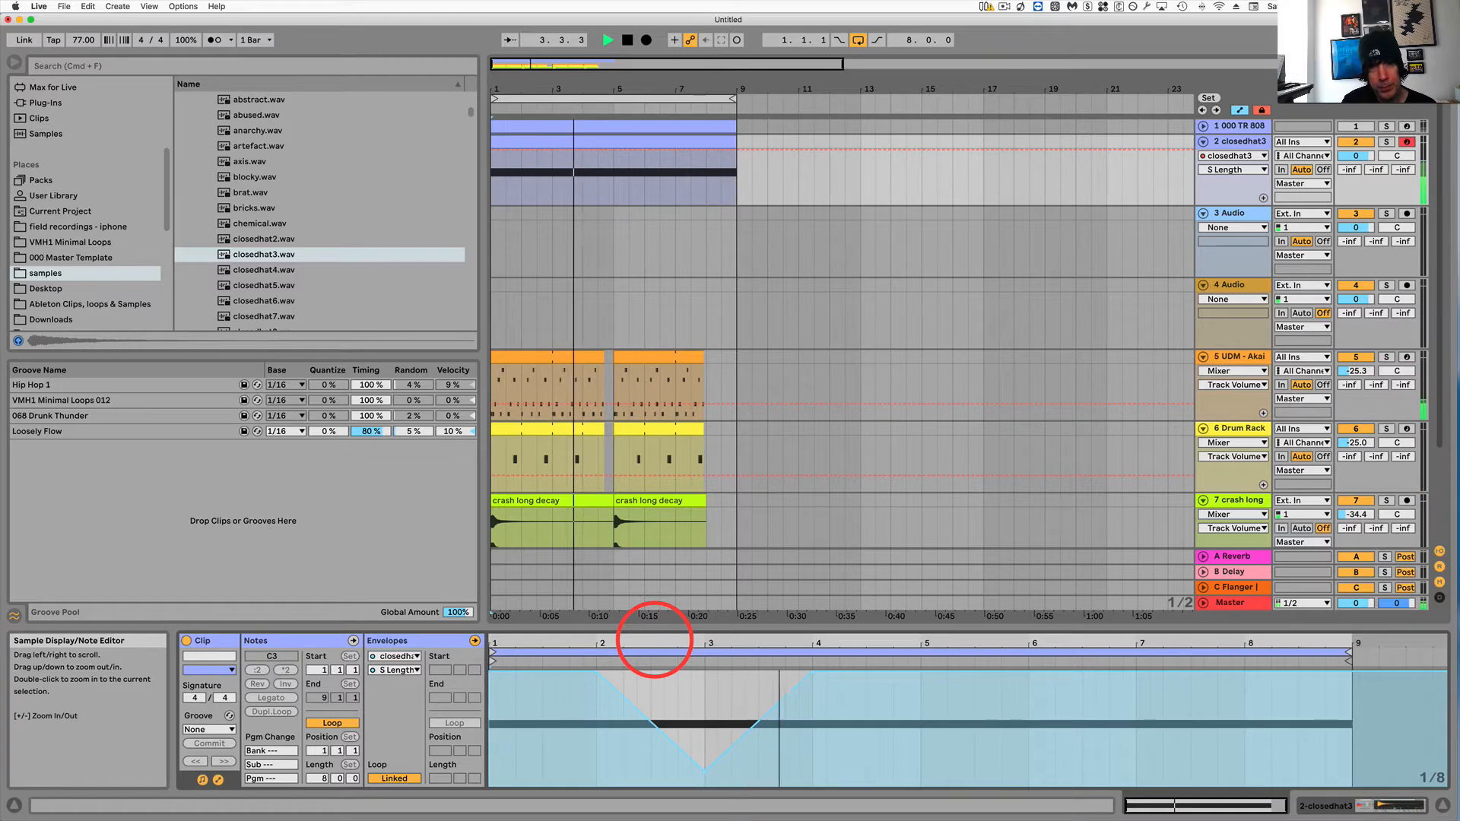
key("space")
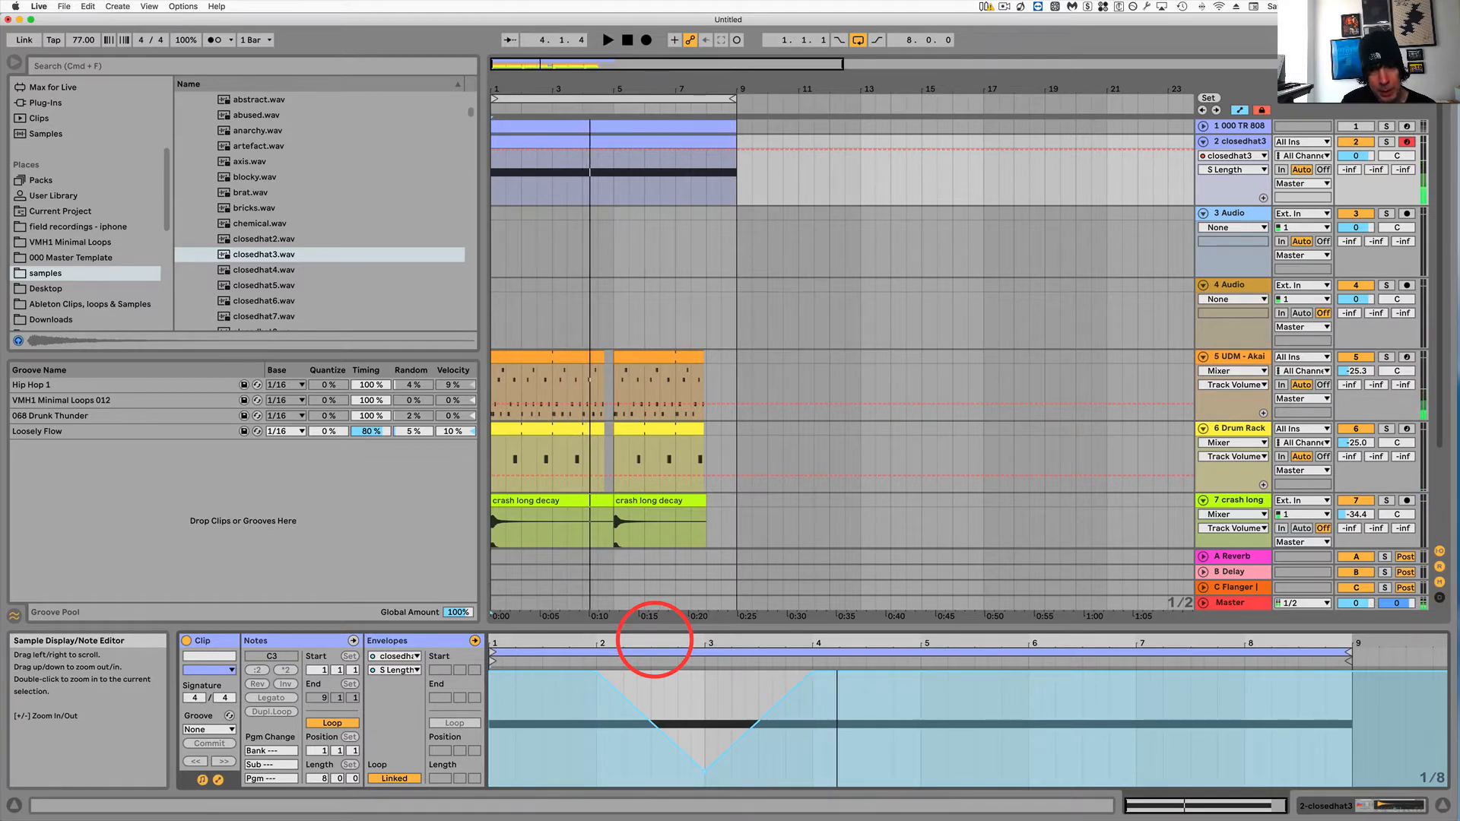
key("super+z")
key("super+z")
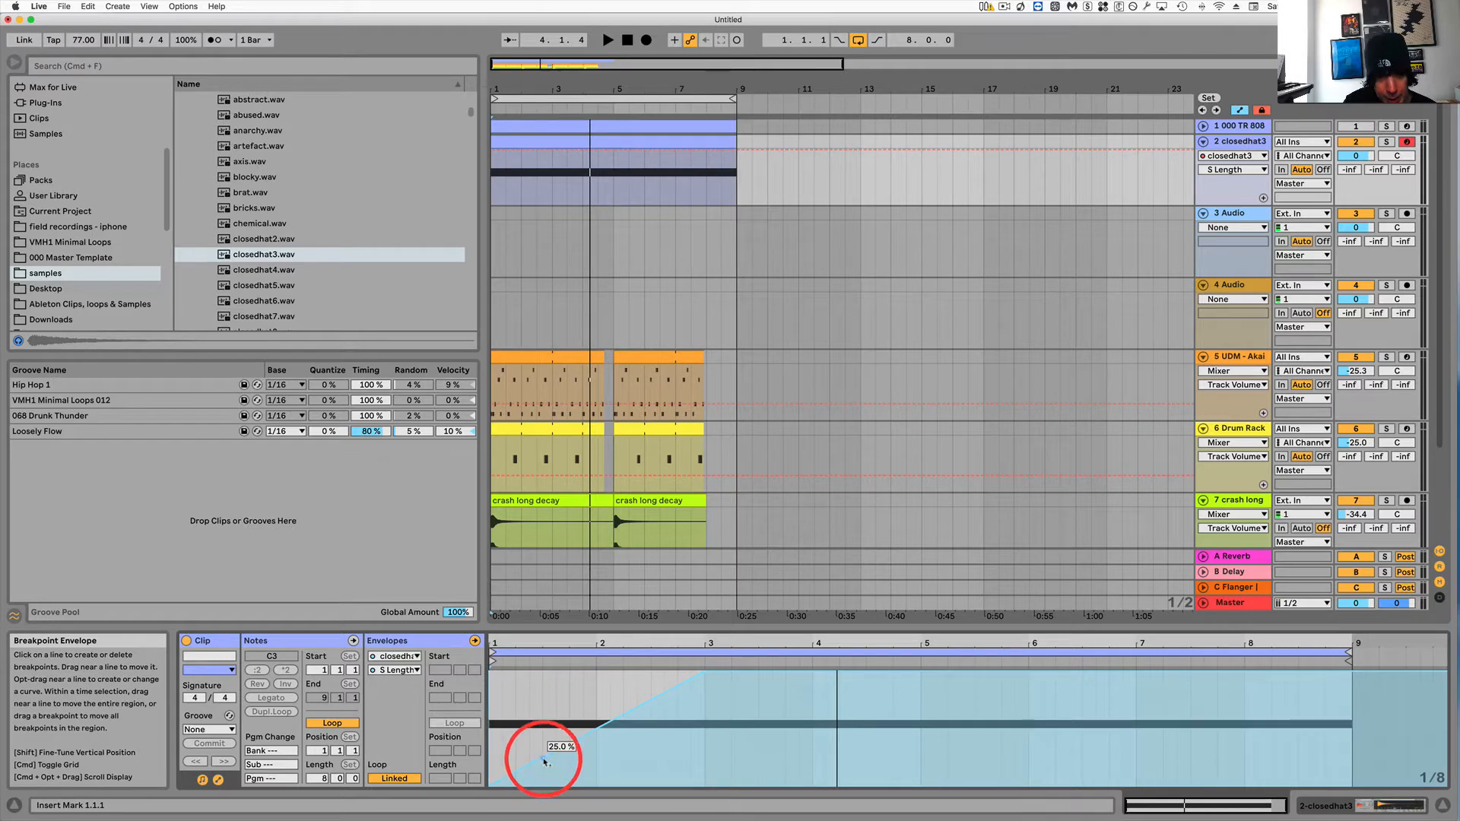
Pull the sample length envelope down to about 10% just before bar 3 and play it back.
key("space")
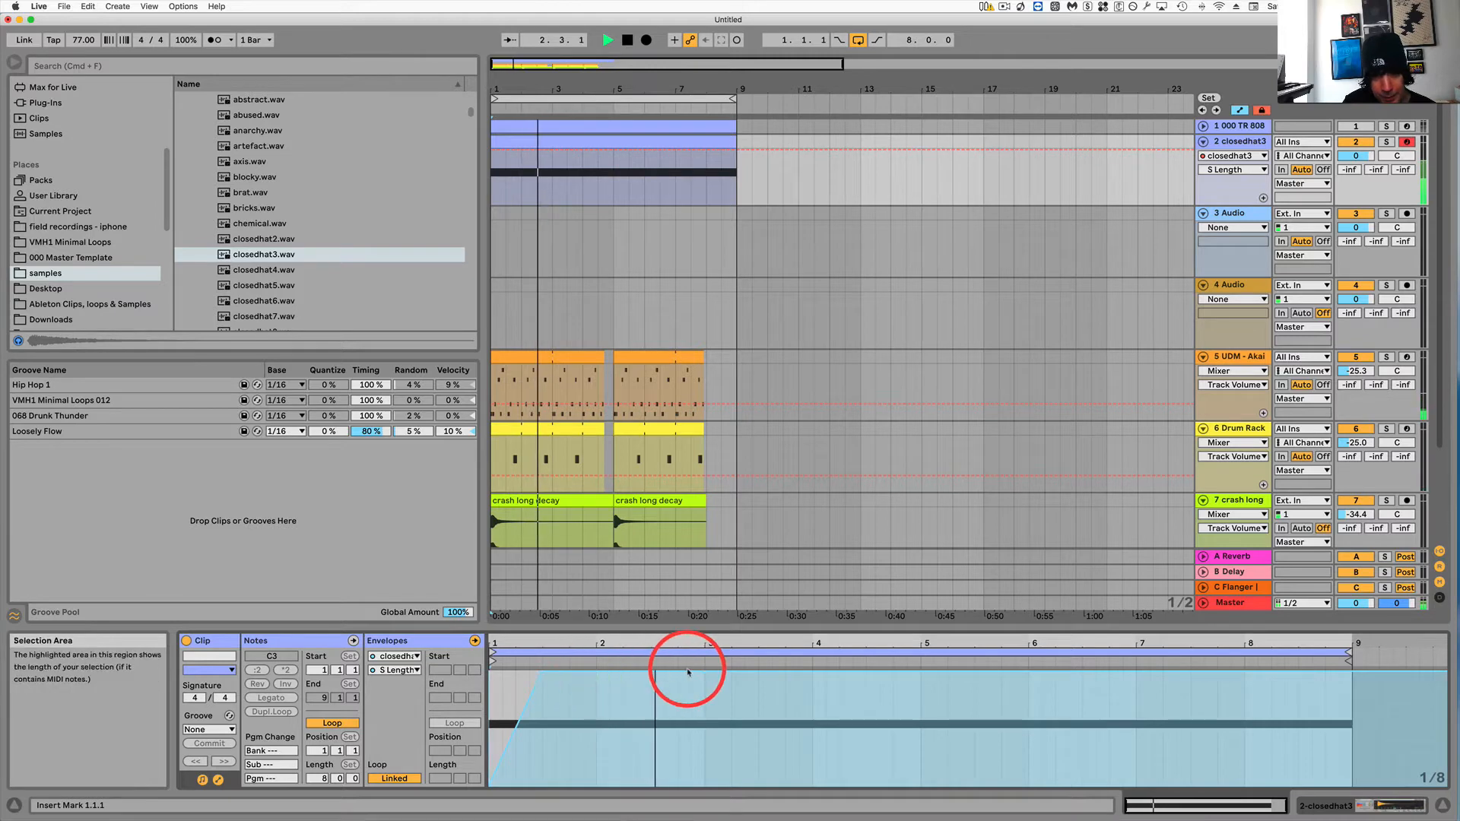
key("space")
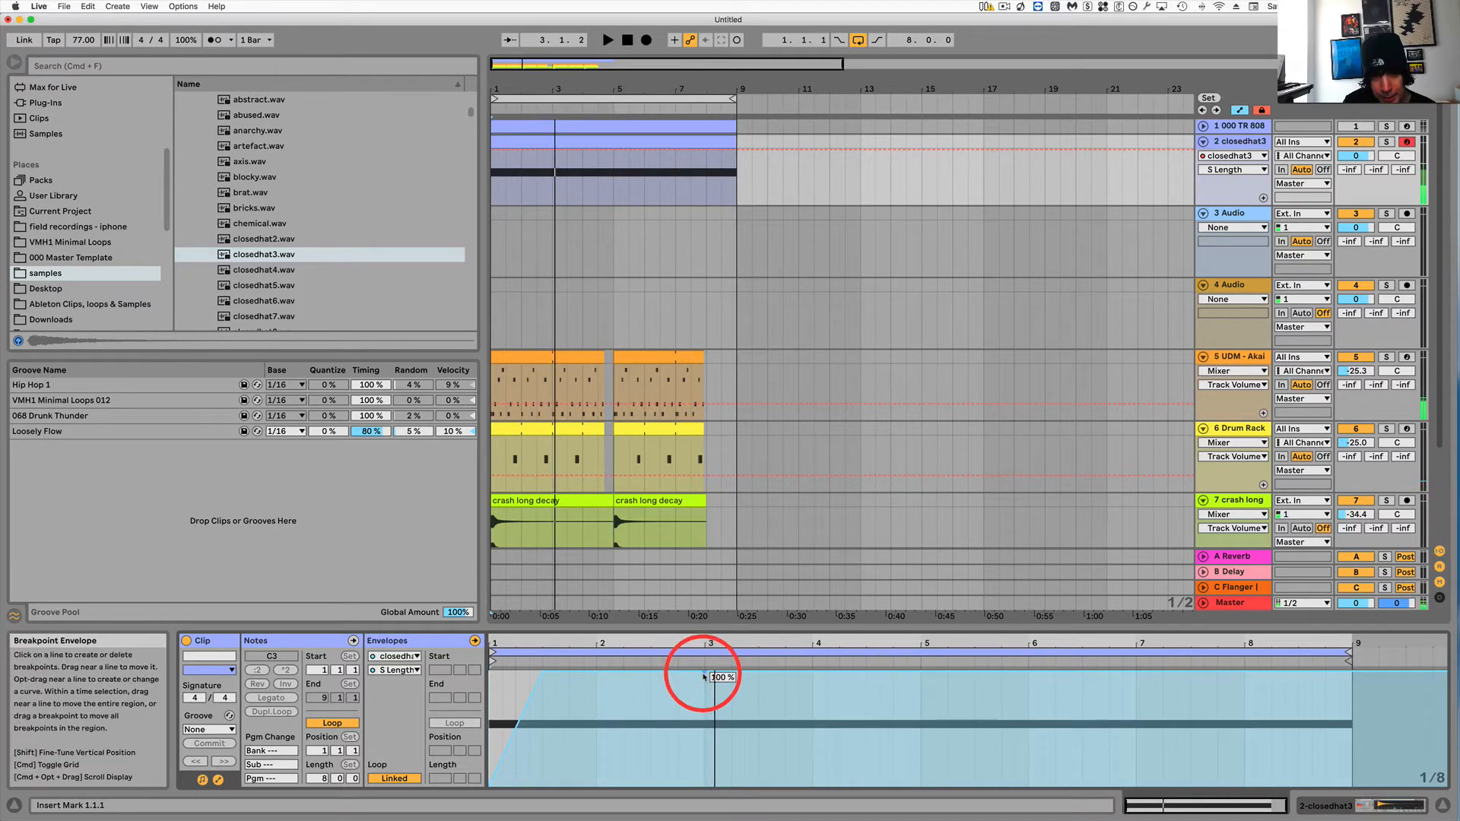
left_click_drag(706, 675, 705, 755)
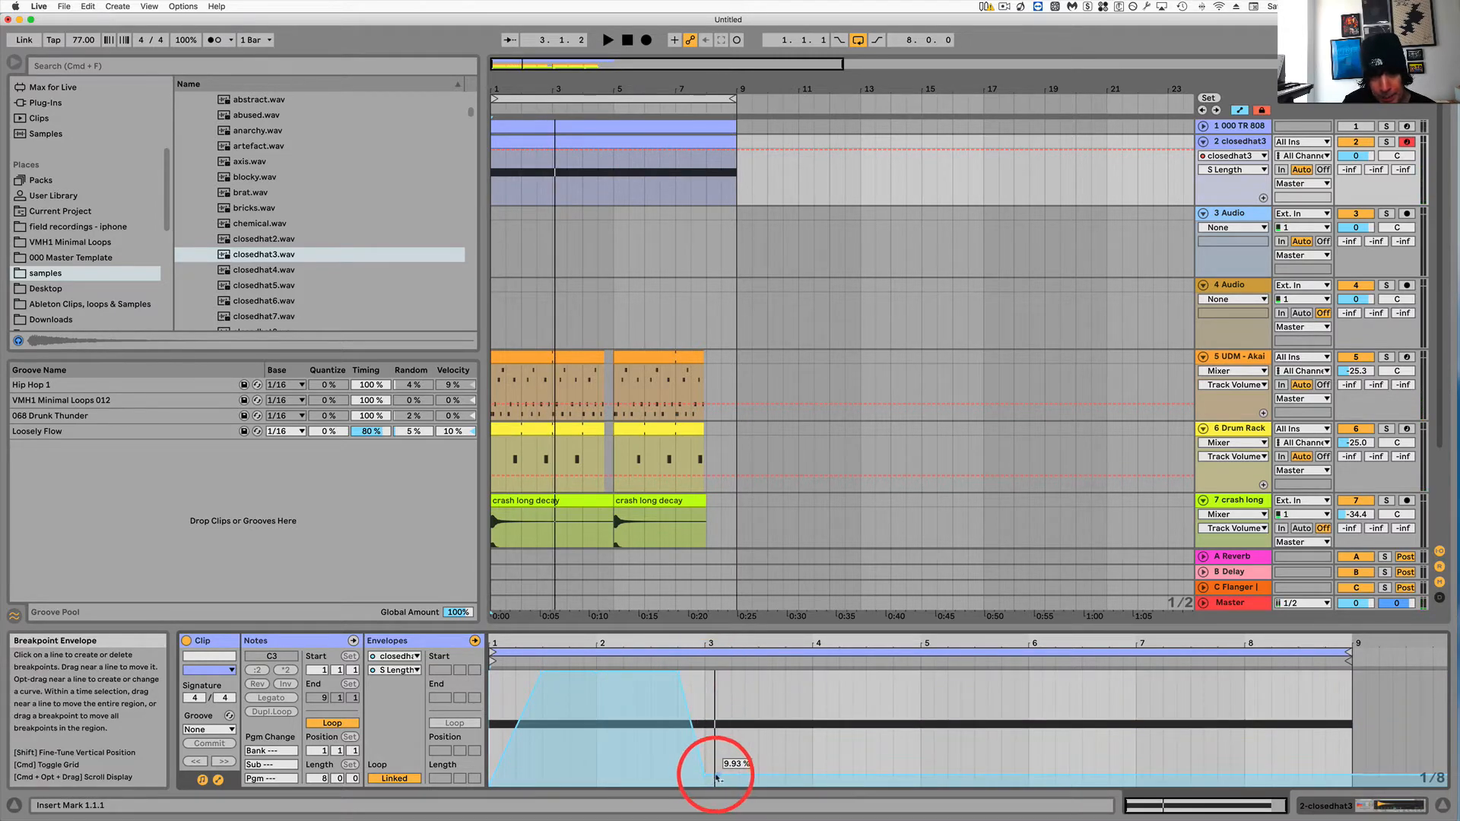
left_click(716, 776)
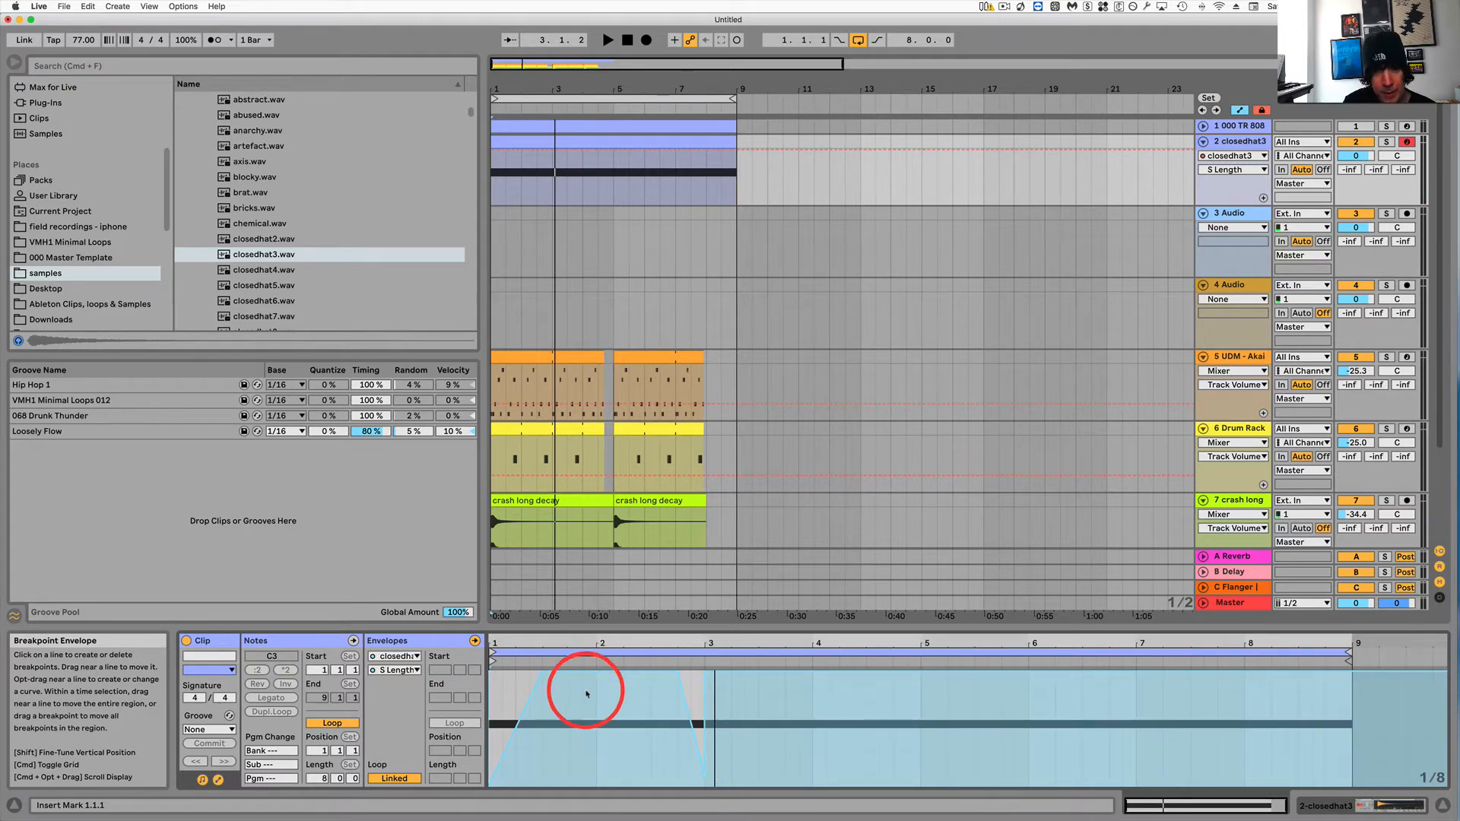
key("space")
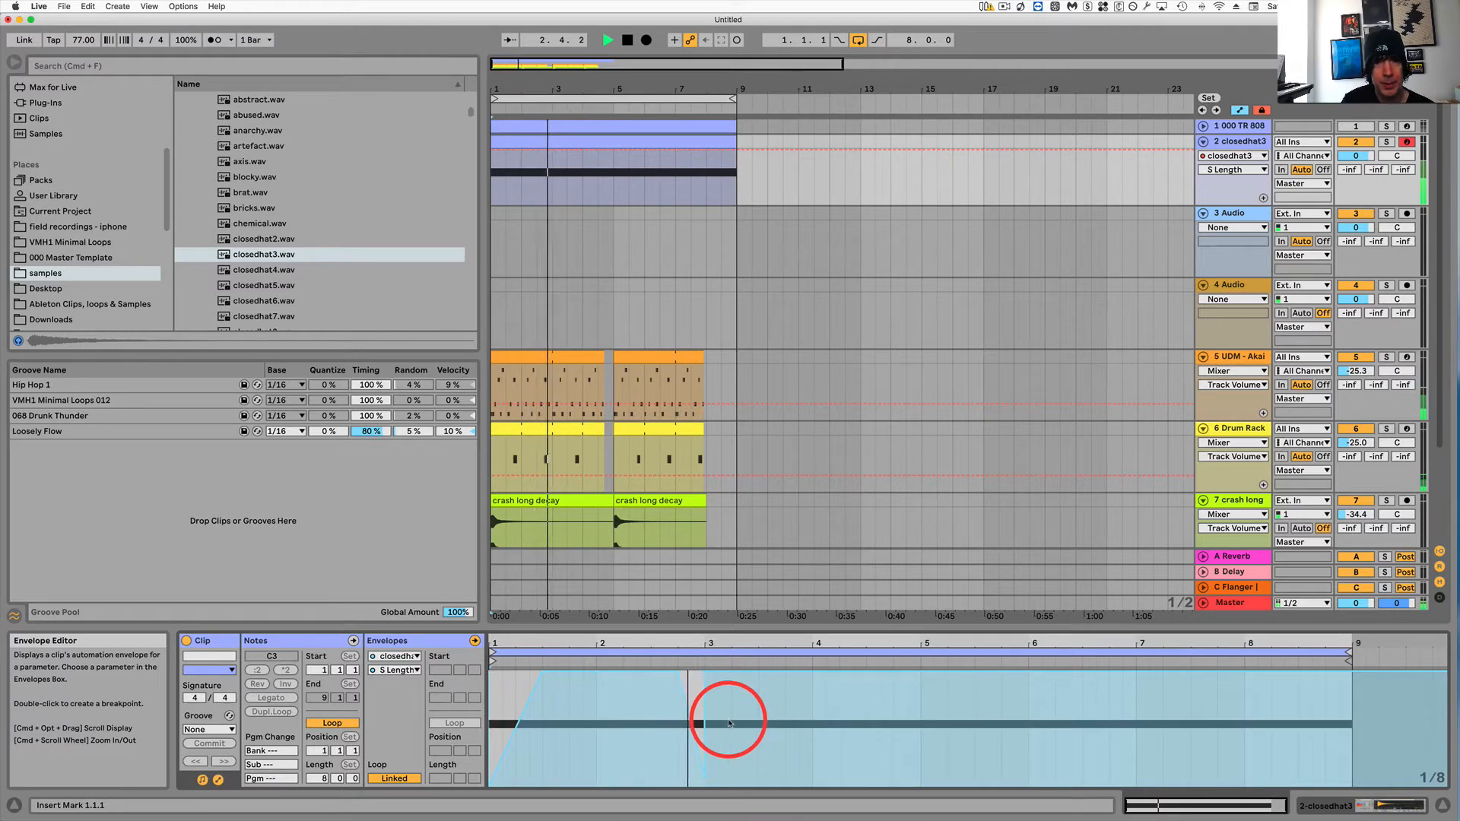
key("space")
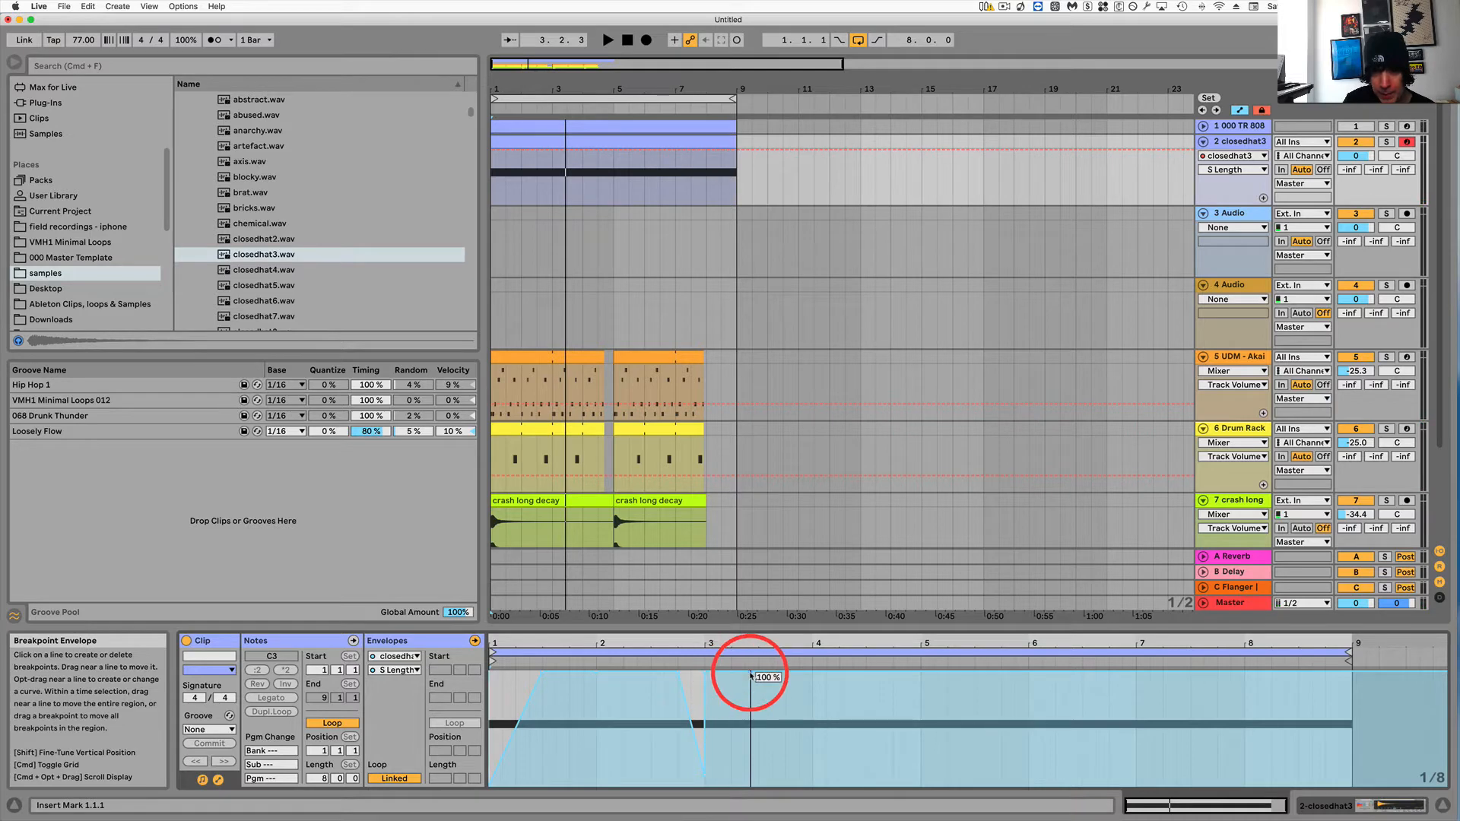
Add more dips to the sample length envelope after bar 3 and near bar 4.5, setting about 80%.
left_click_drag(757, 675, 758, 736)
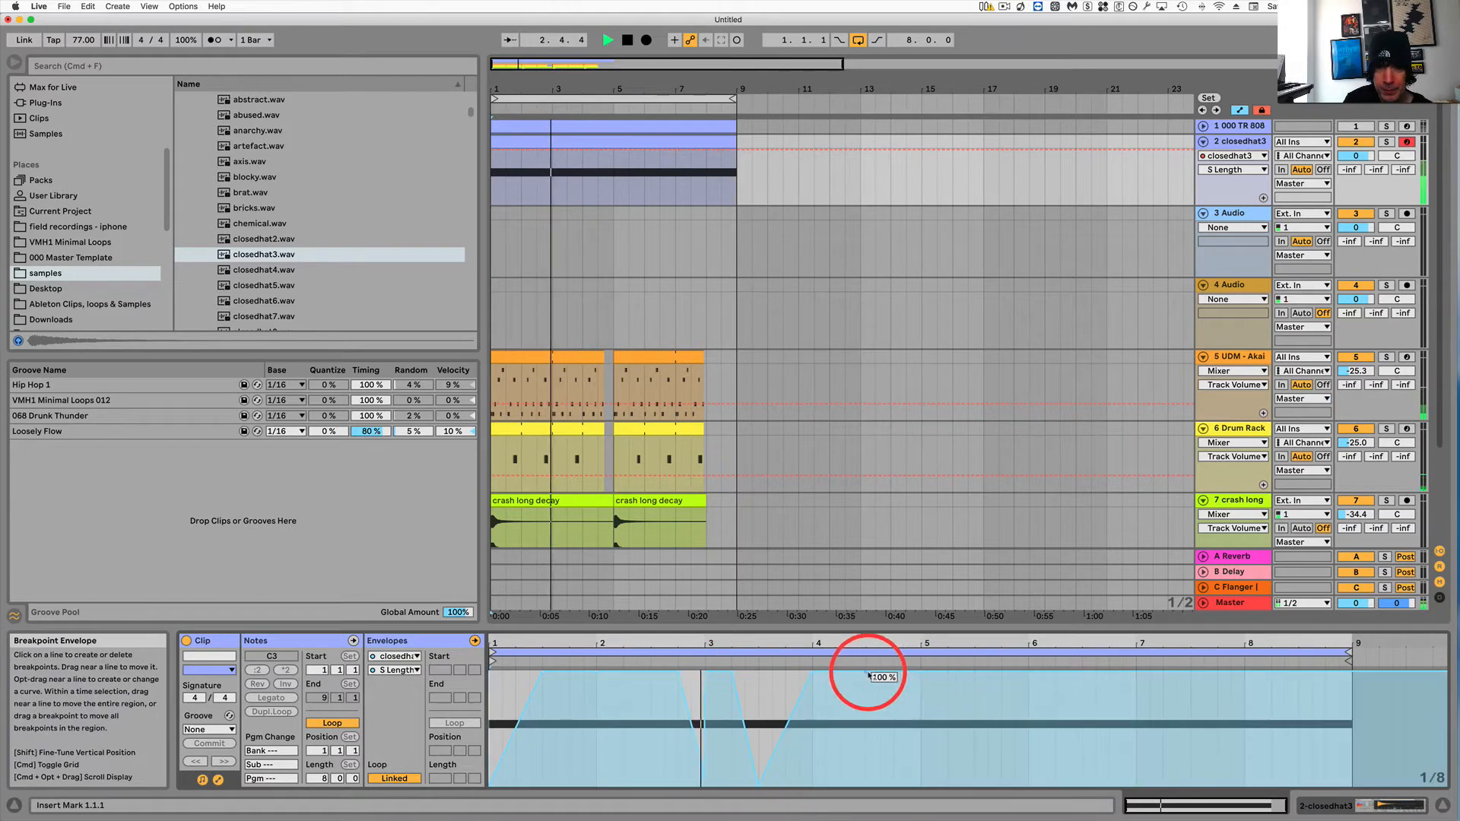
left_click(869, 675)
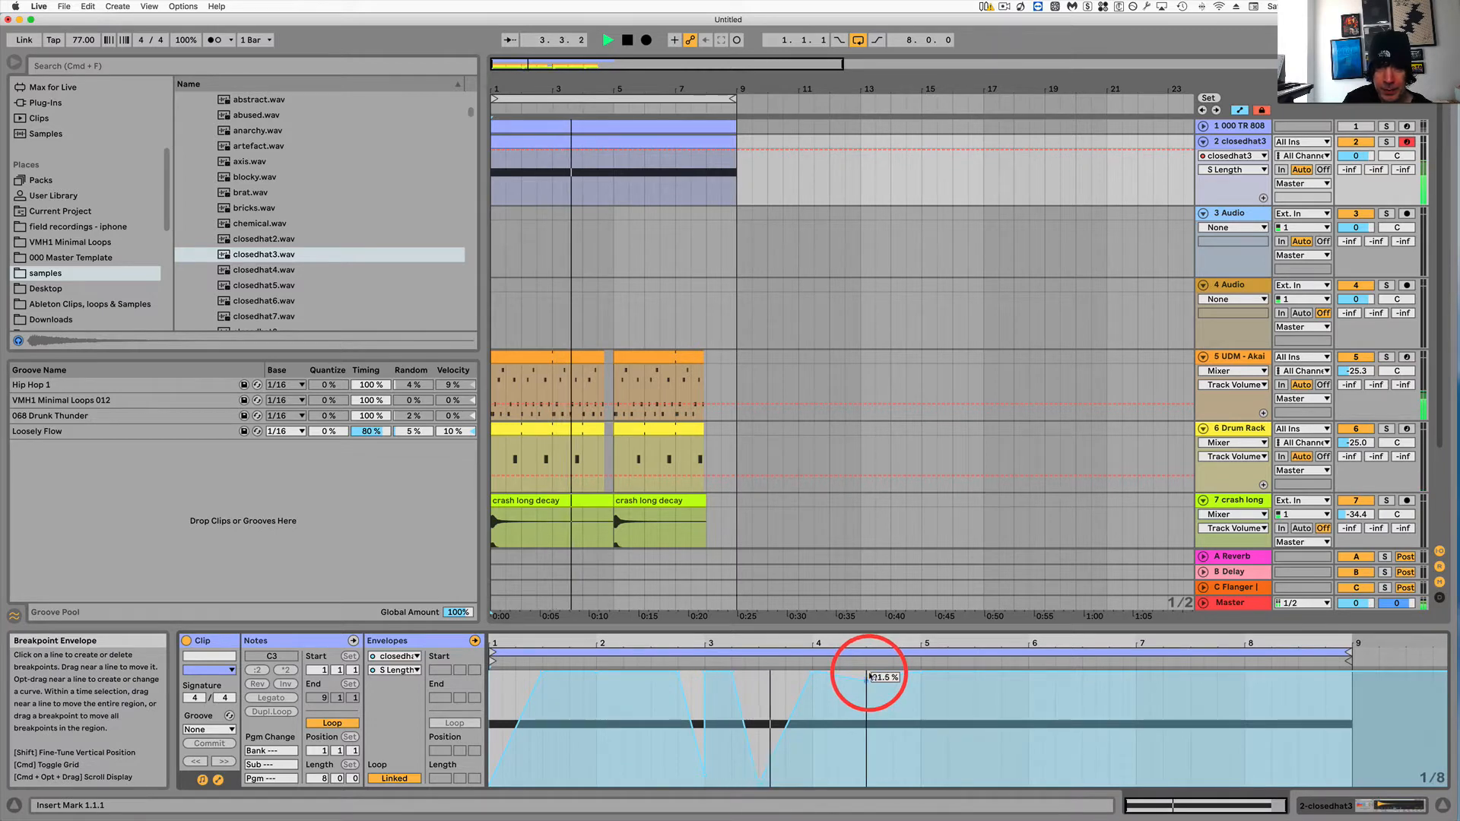
left_click_drag(869, 675, 870, 692)
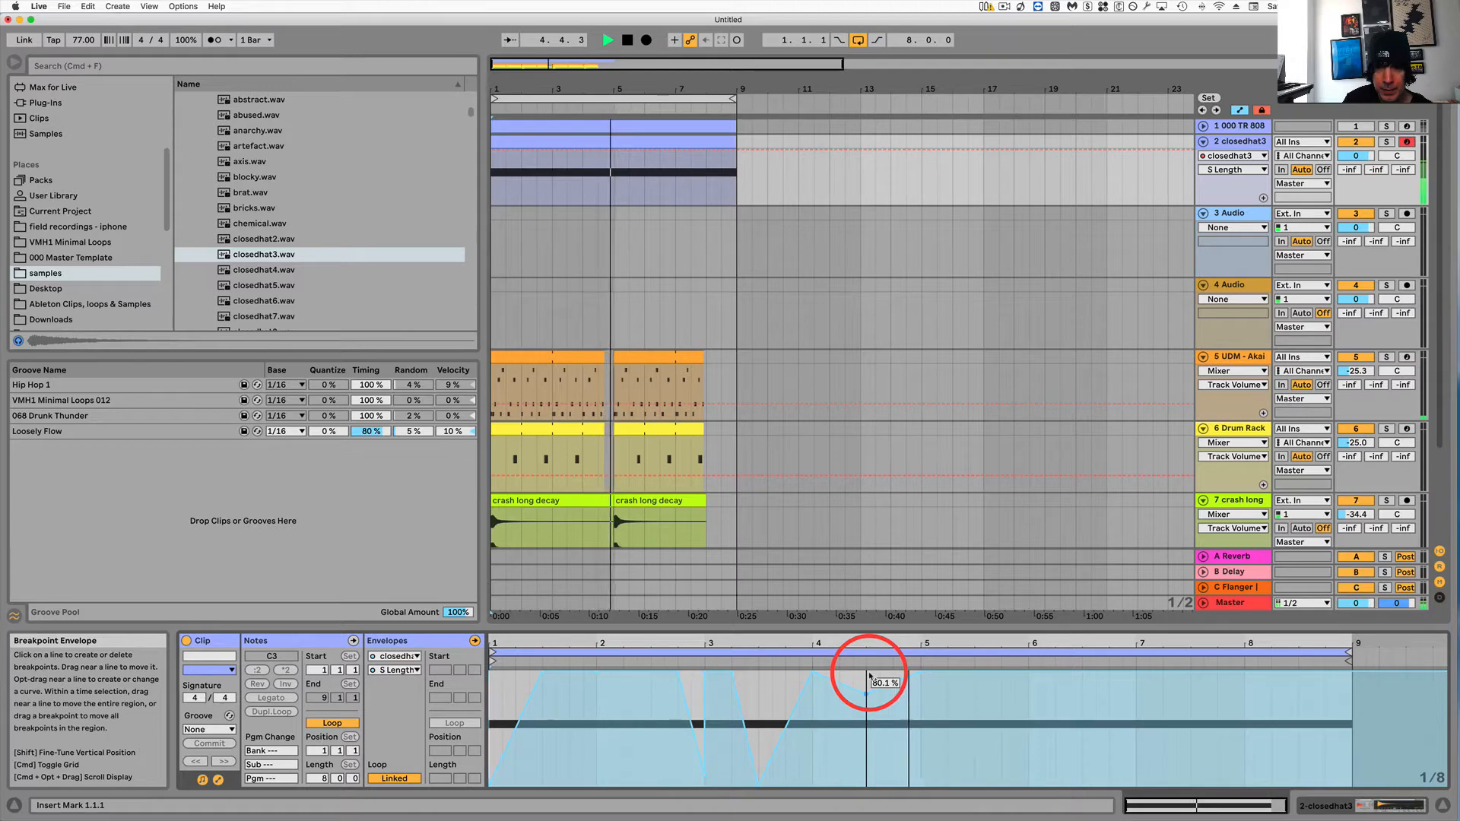
key("space")
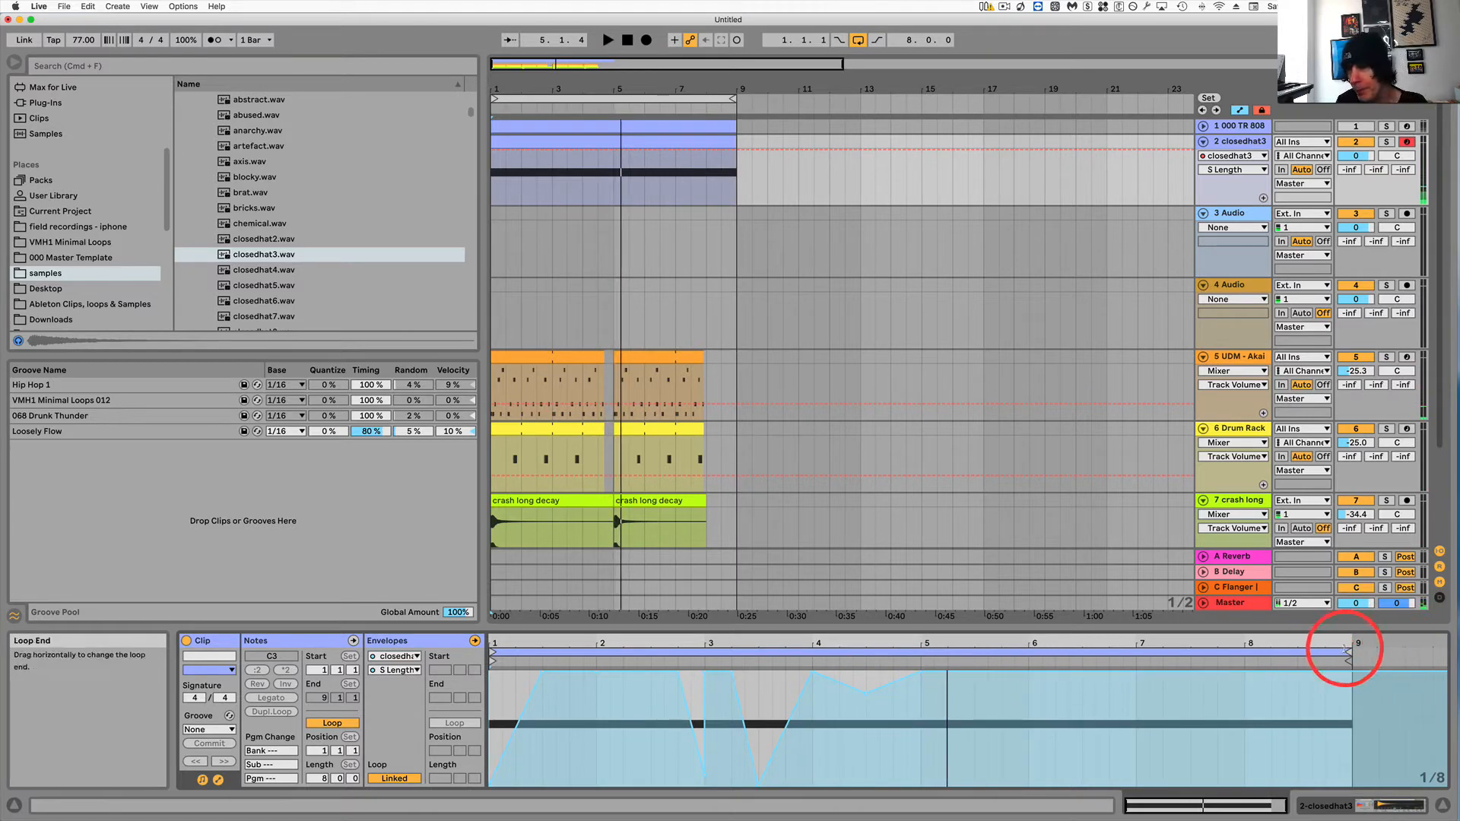
Shorten the clip loop to four bars and set the closedhat3 track volume to -8.6 dB.
left_click_drag(1346, 650, 922, 654)
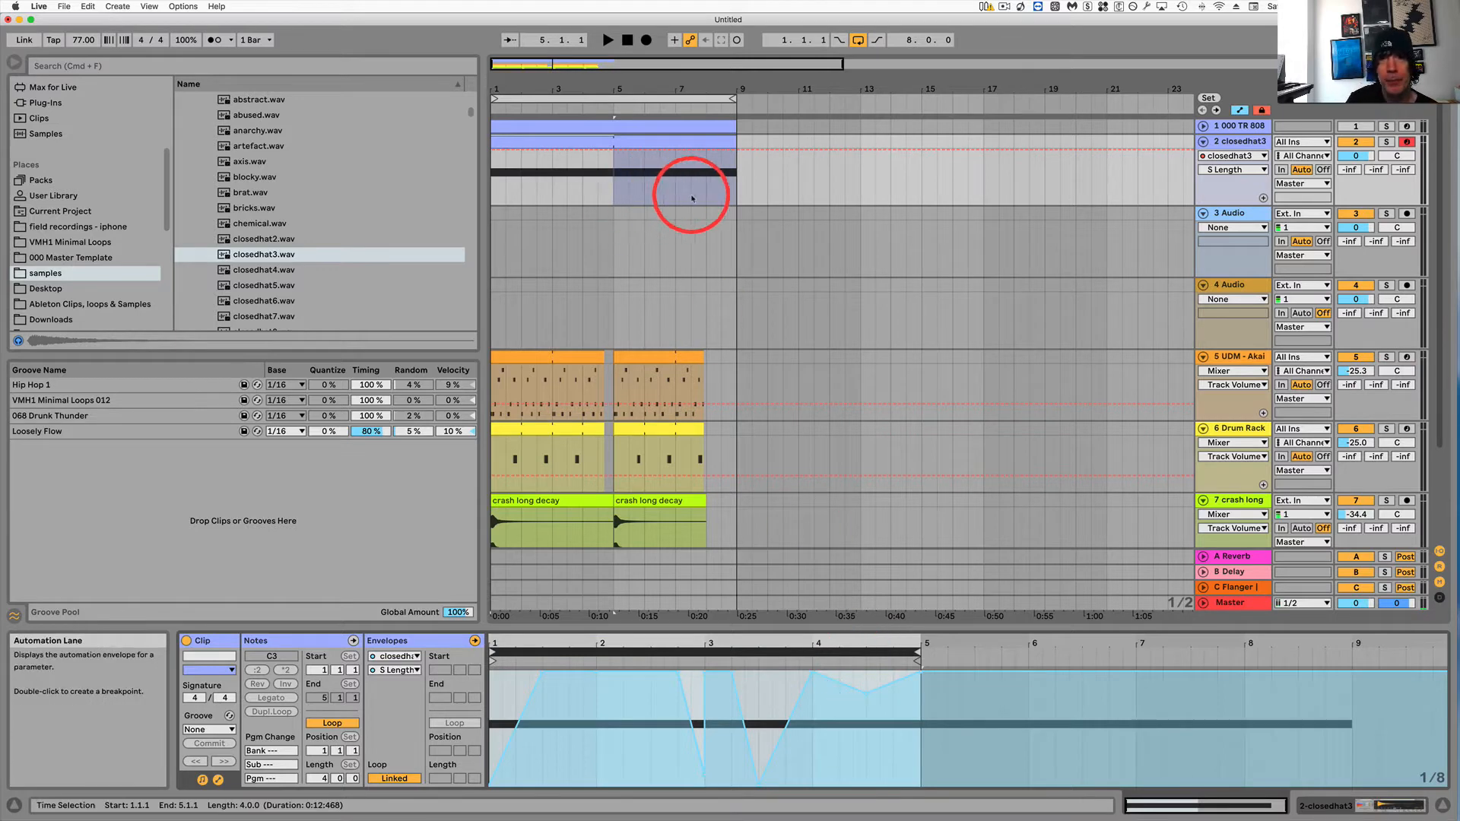
left_click_drag(1355, 156, 1358, 157)
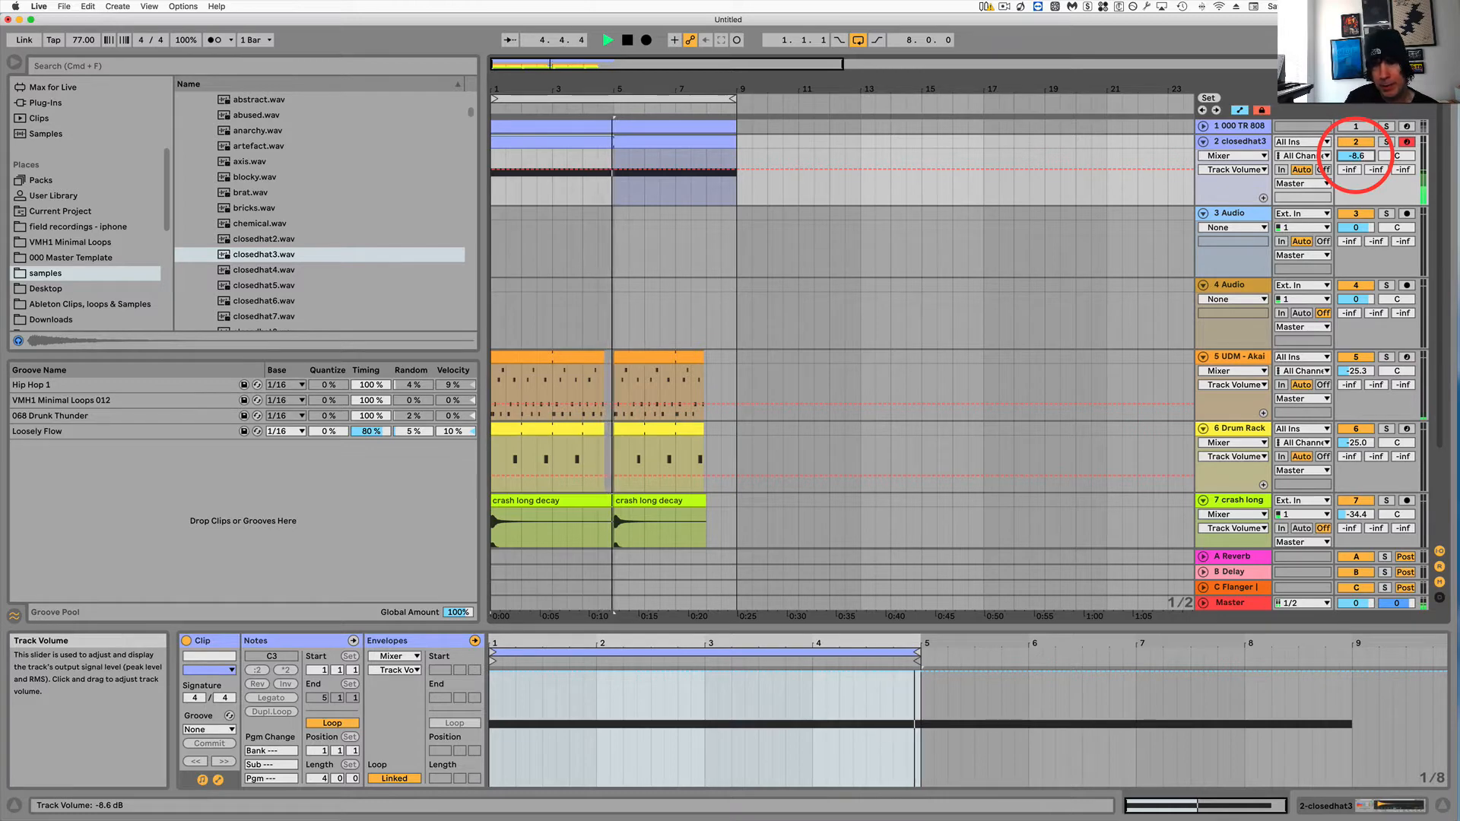
key("space")
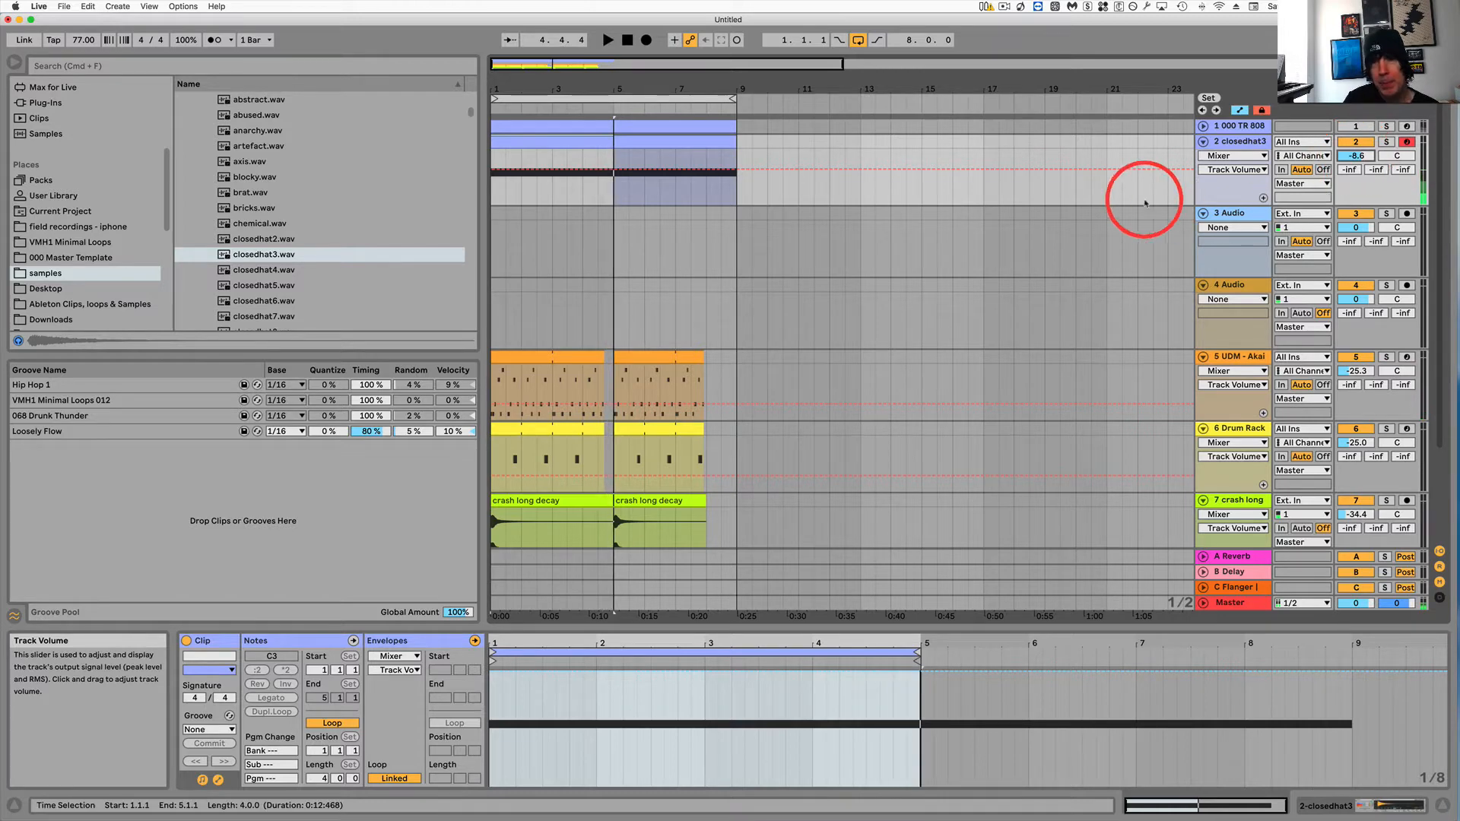
Open the clip's notes and shorten the C3 note to one bar.
left_click(591, 143)
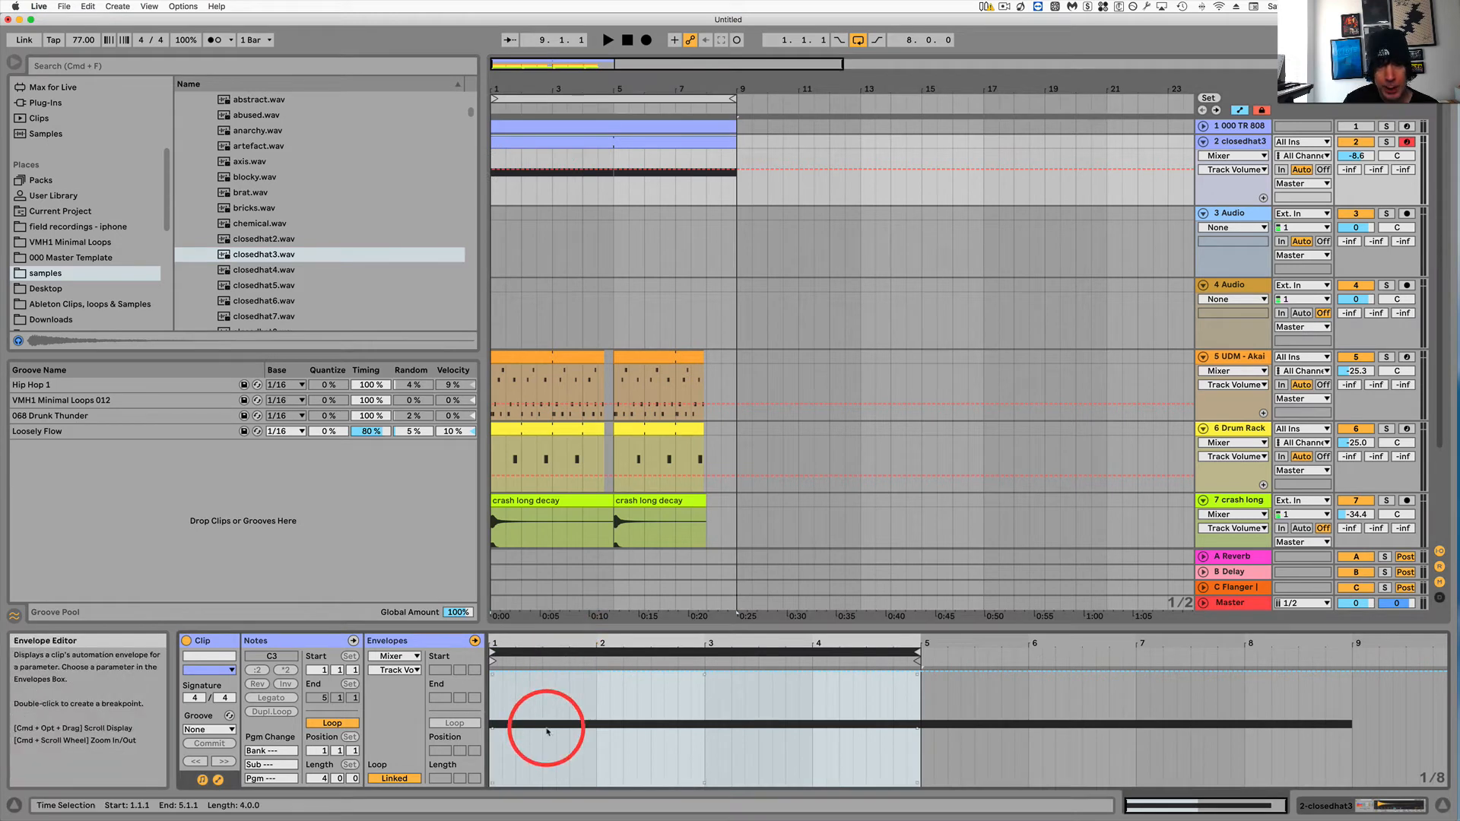
left_click(270, 640)
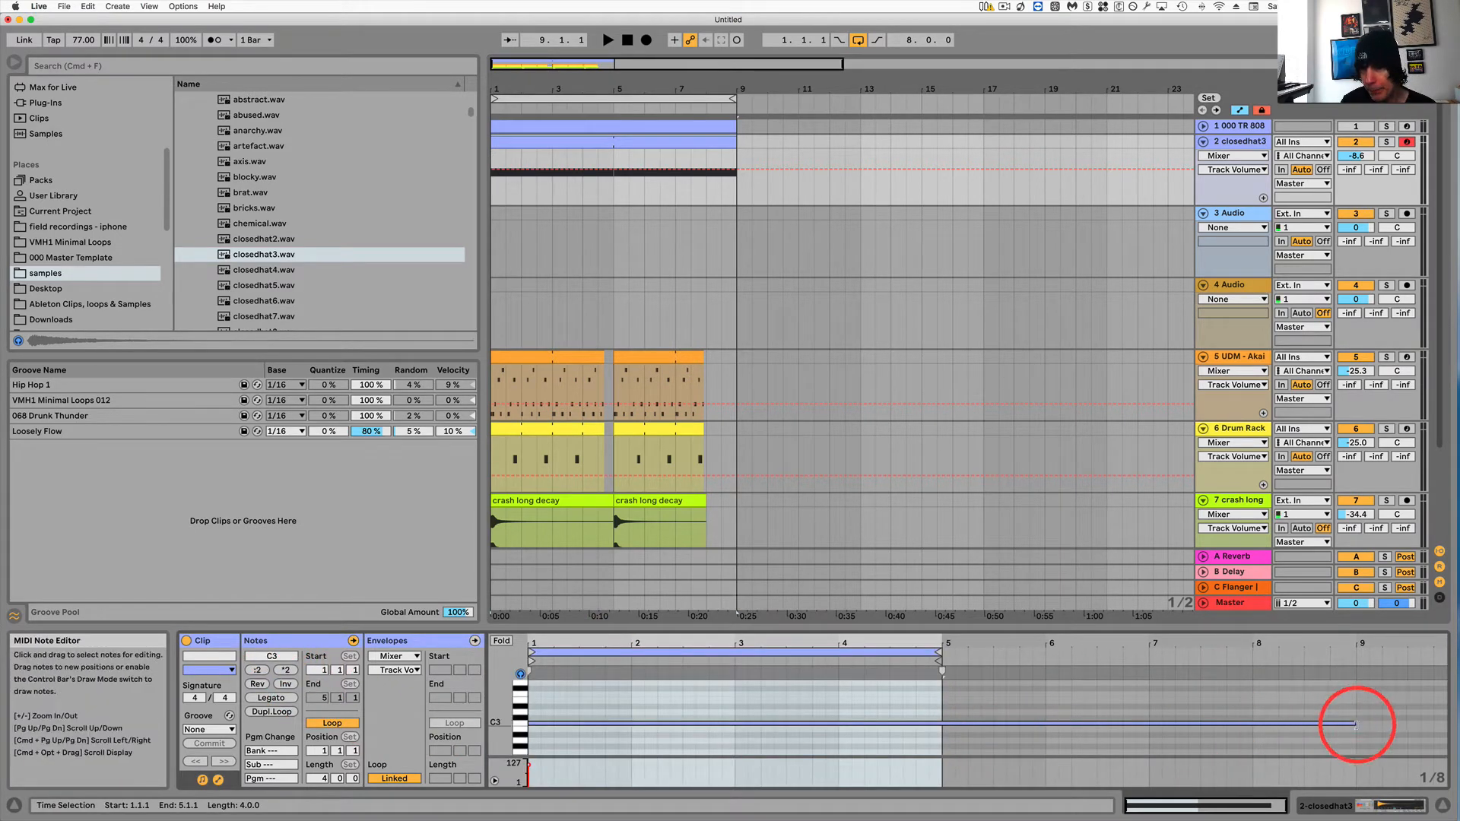
left_click_drag(1354, 725, 944, 729)
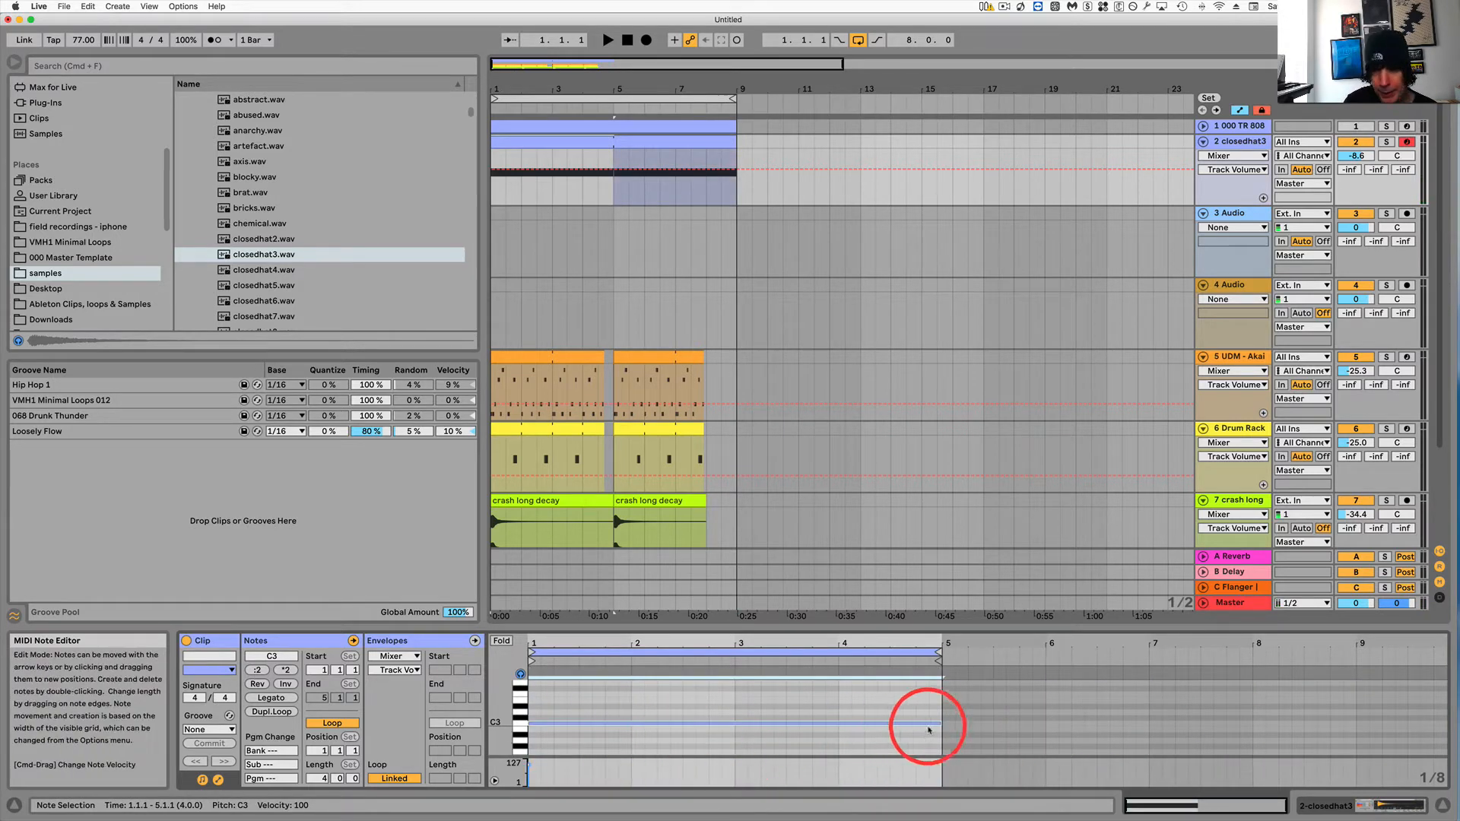
left_click_drag(940, 725, 627, 727)
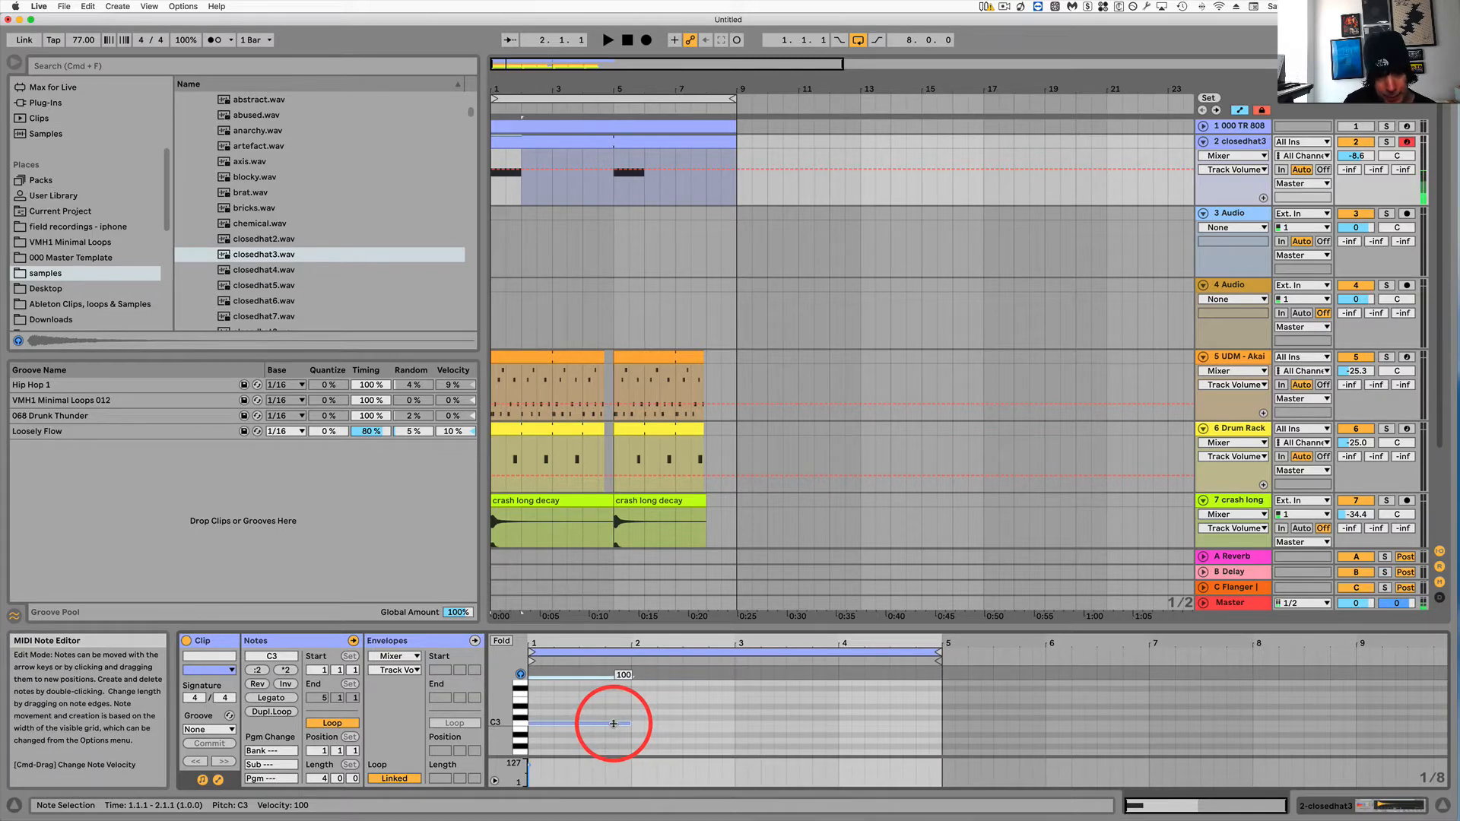
Duplicate the one-bar C3 note three times to fill the four-bar clip.
key("super+d")
key("super+d")
key("super+d")
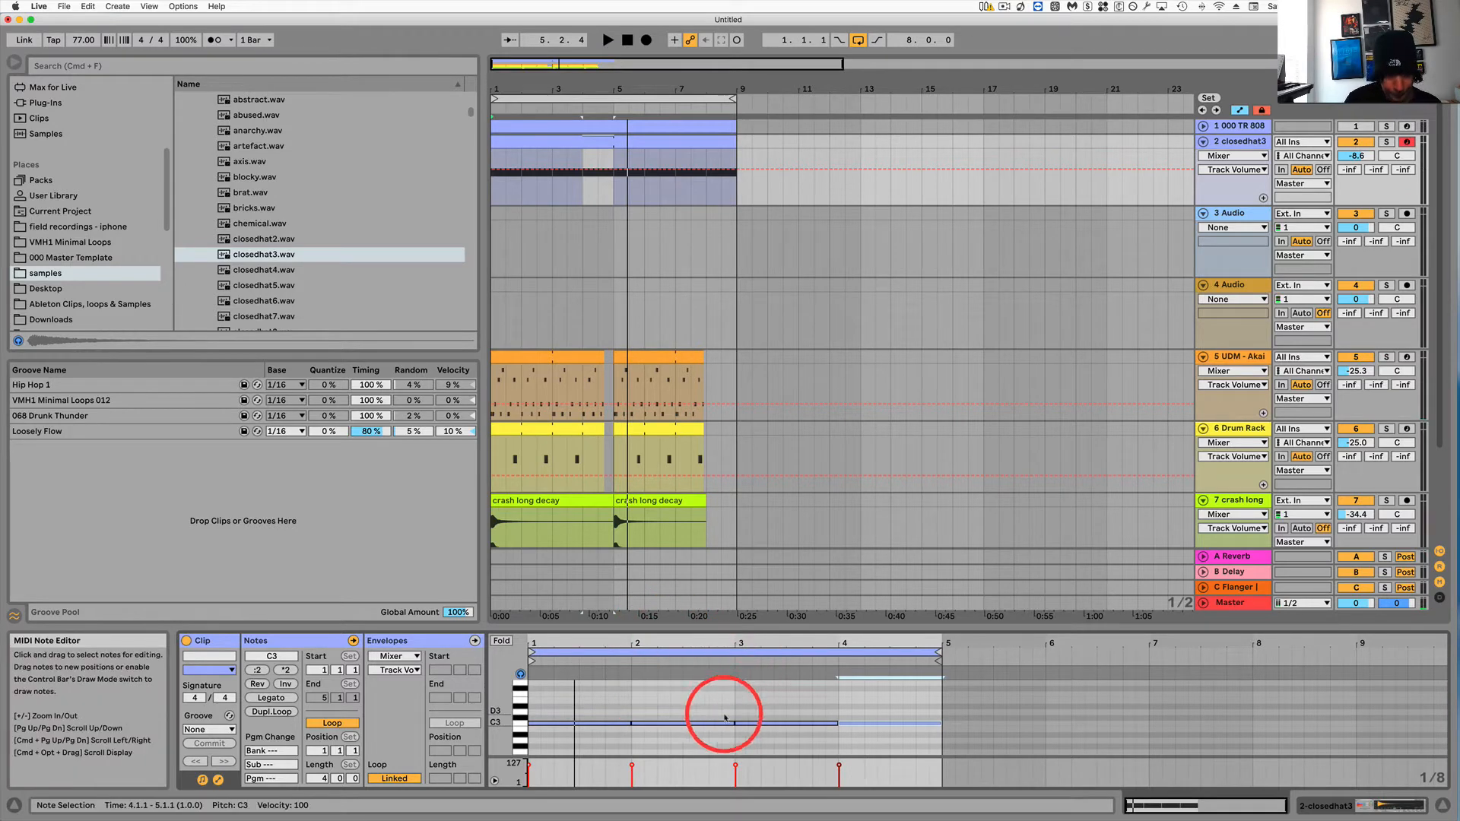
Lengthen all four C3 notes to about half a bar each and play the clip.
mouse_move(904, 748)
left_mouse_down()
mouse_move(873, 717)
mouse_move(521, 695)
mouse_move(626, 725)
mouse_move(579, 720)
left_mouse_up()
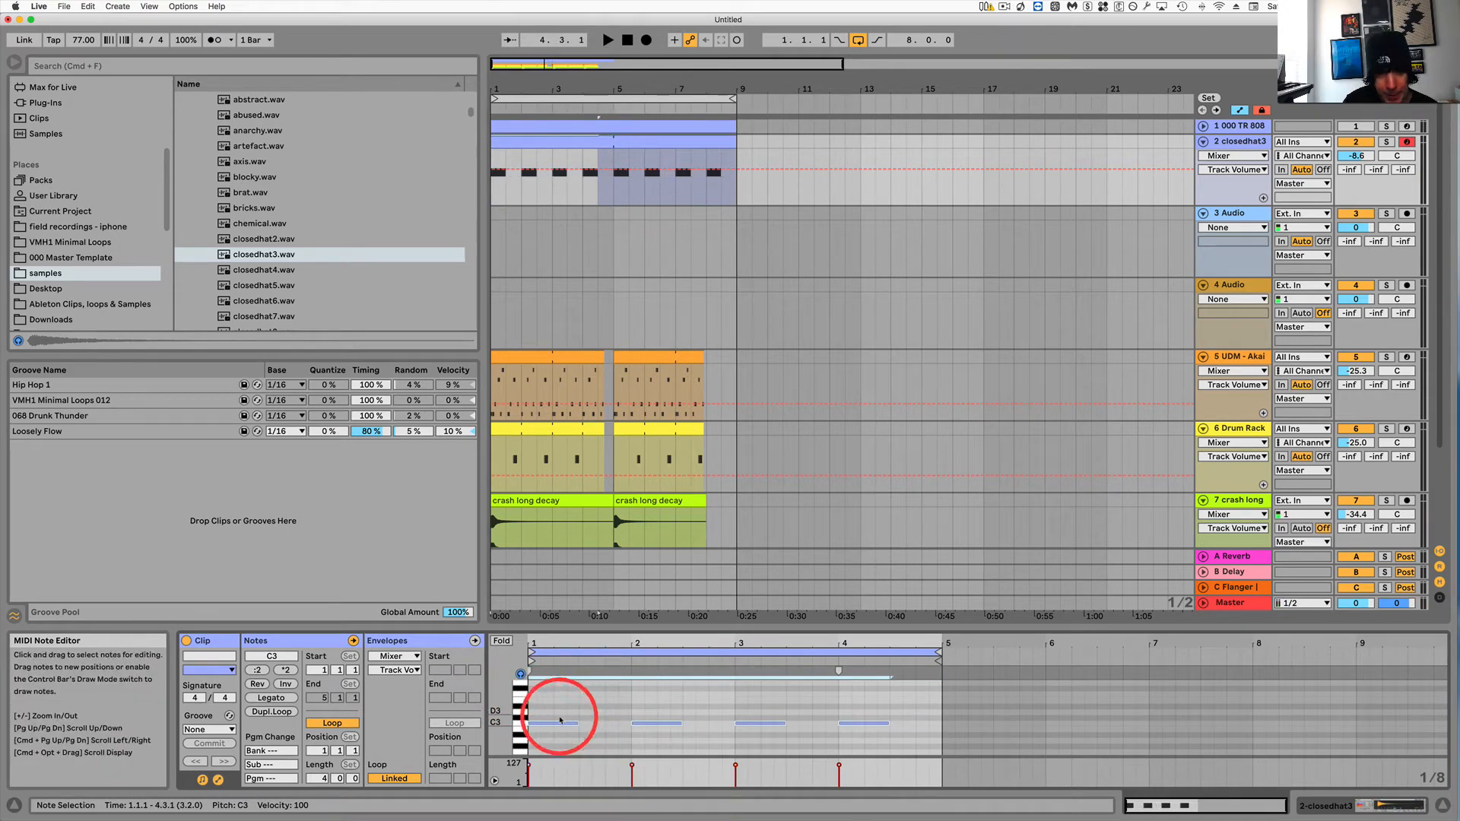
left_click_drag(560, 726, 609, 722)
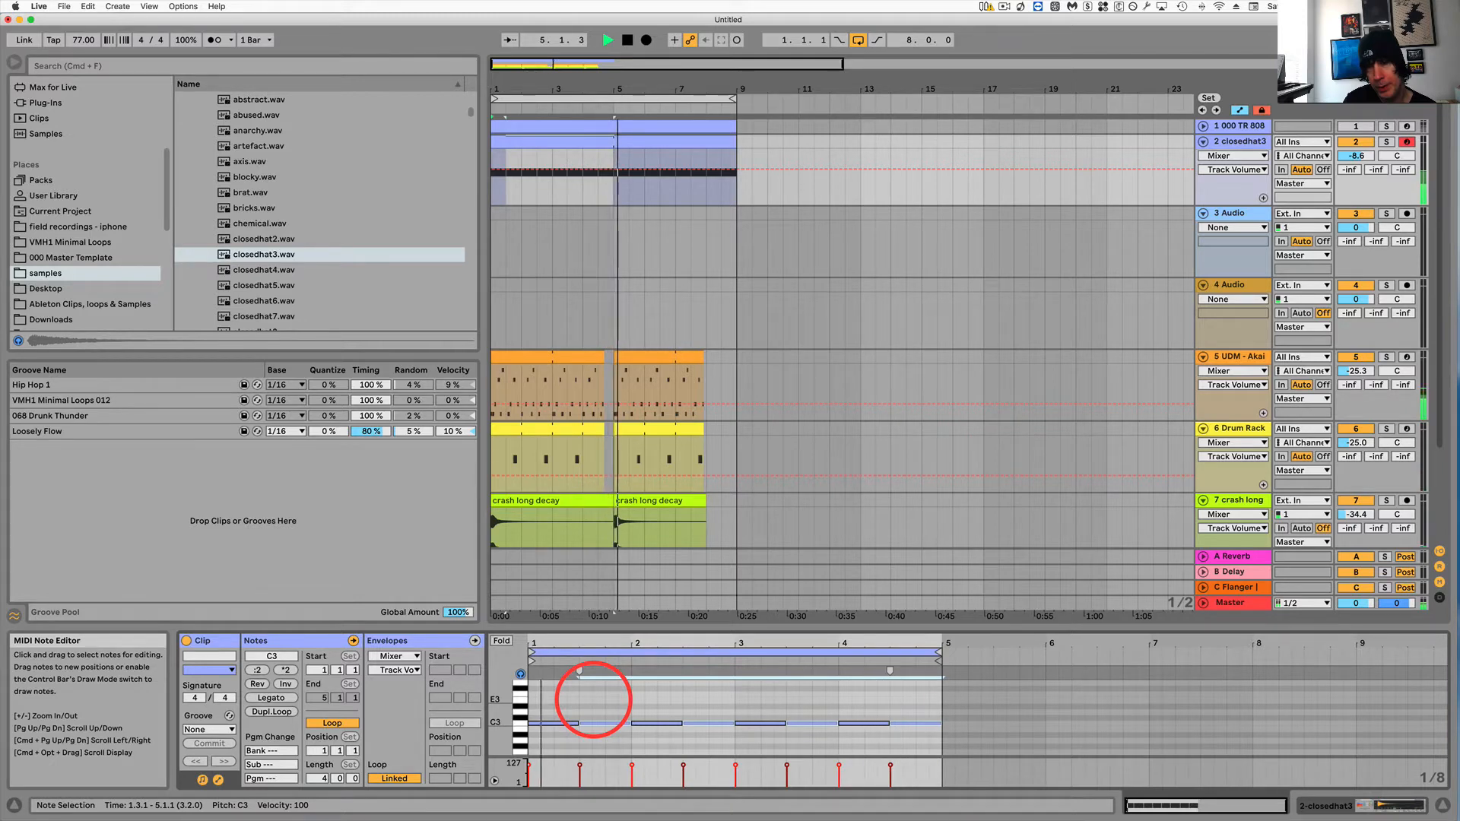
key("space")
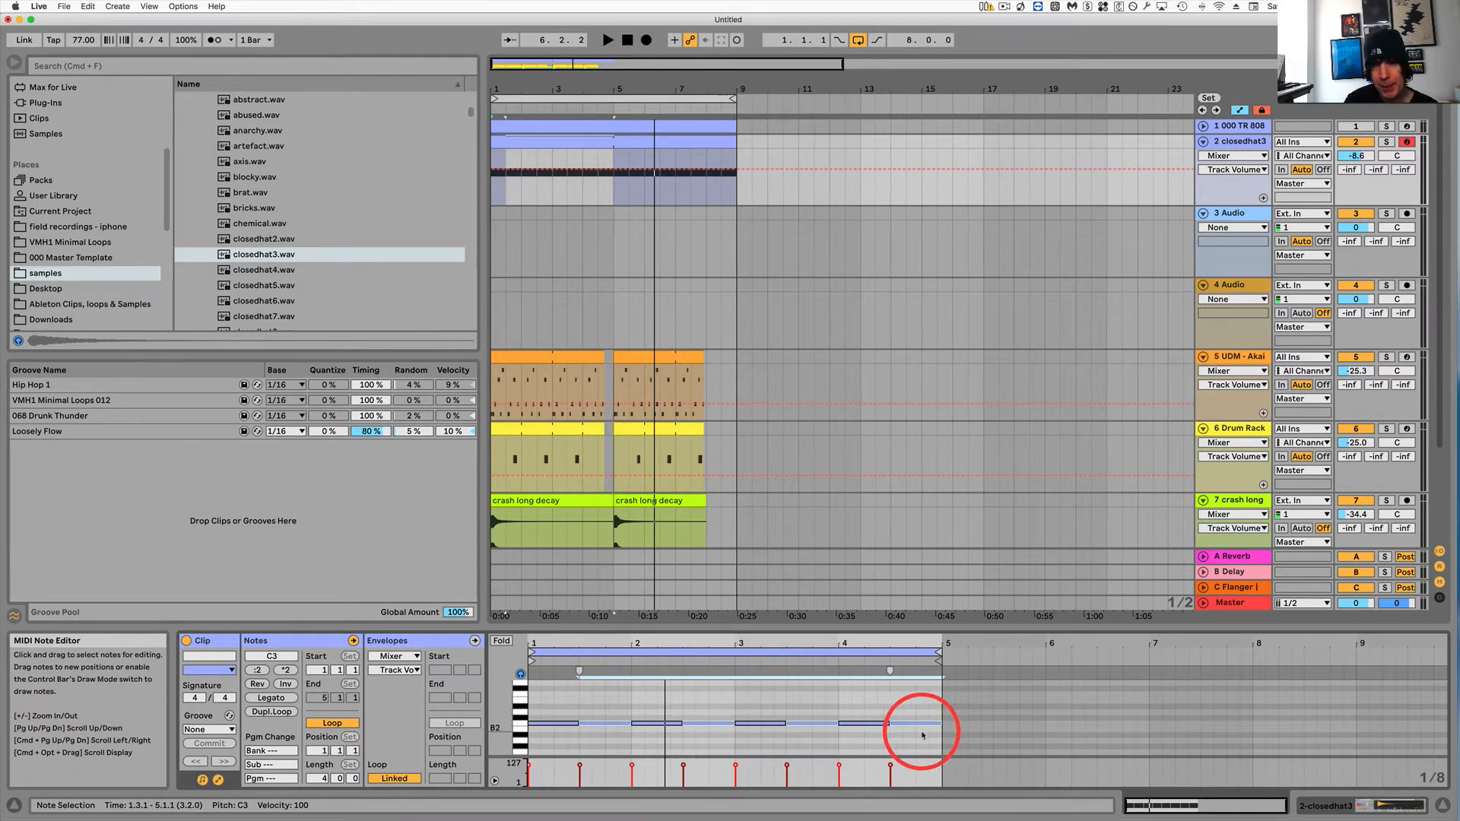
Show the clip's Simpler Length envelope, unlink it from the clip and set its loop length to 16 bars.
left_click(618, 144)
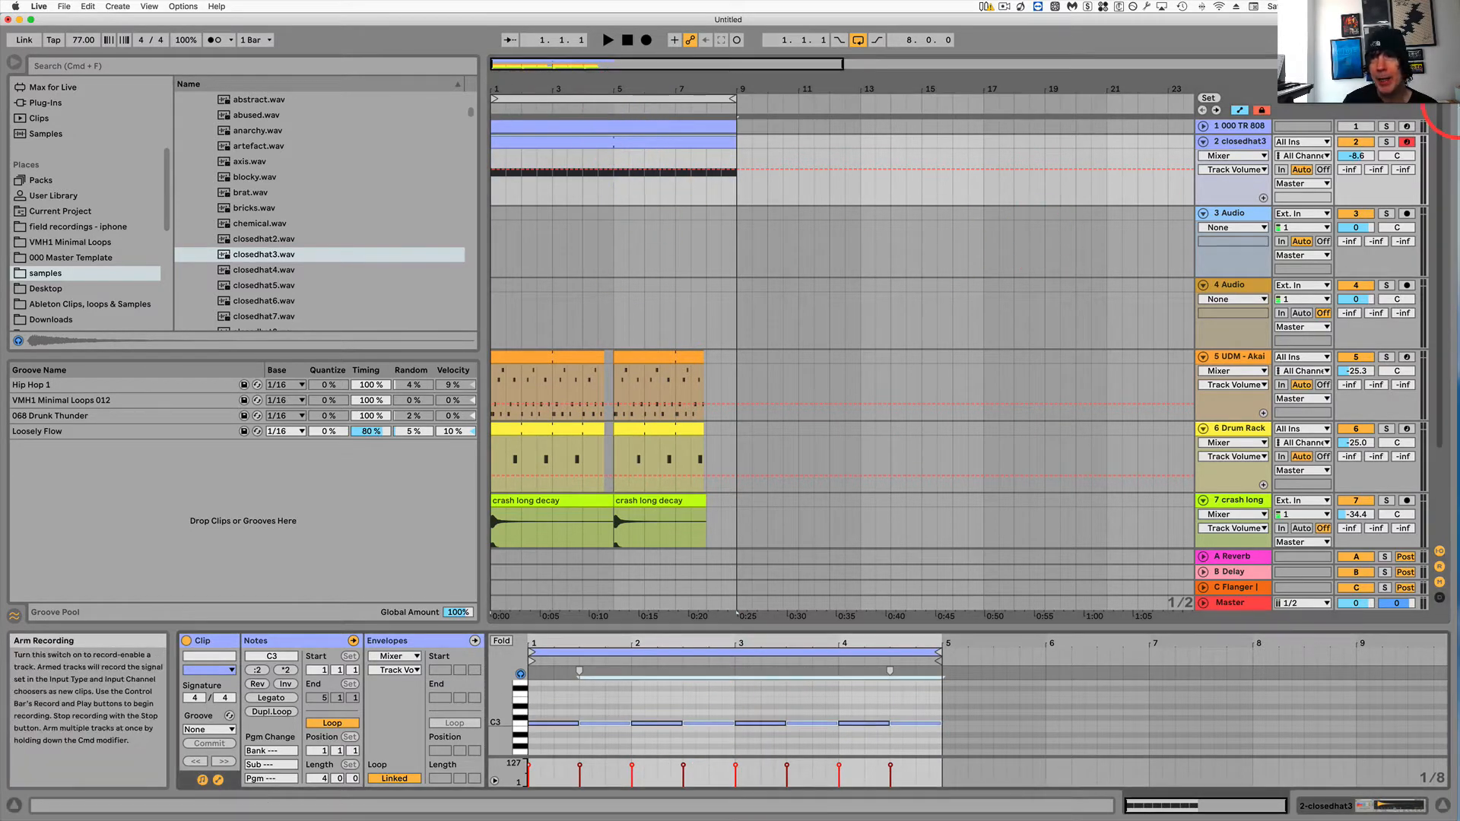
left_click(1244, 143)
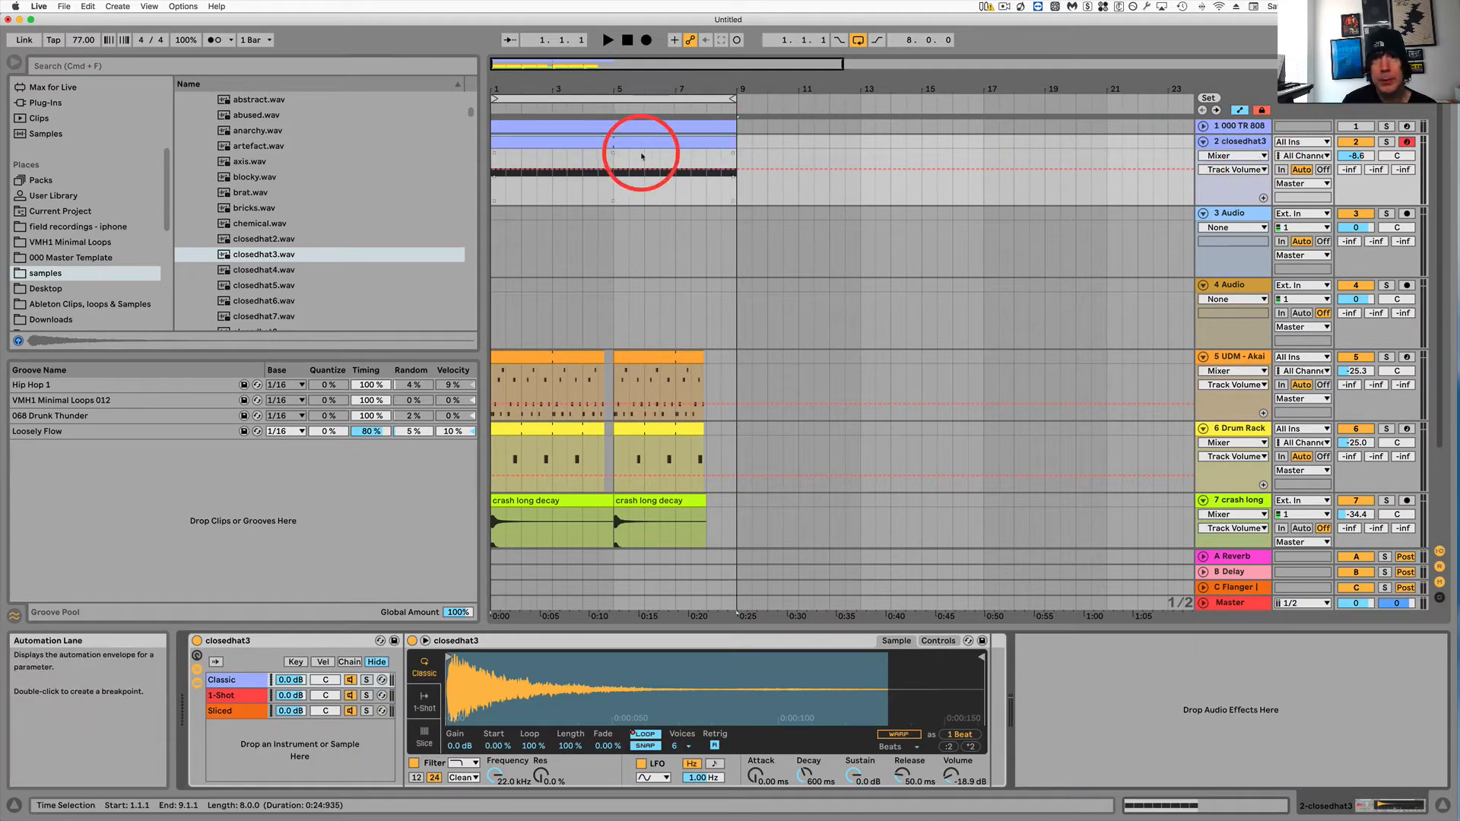
double_click(645, 141)
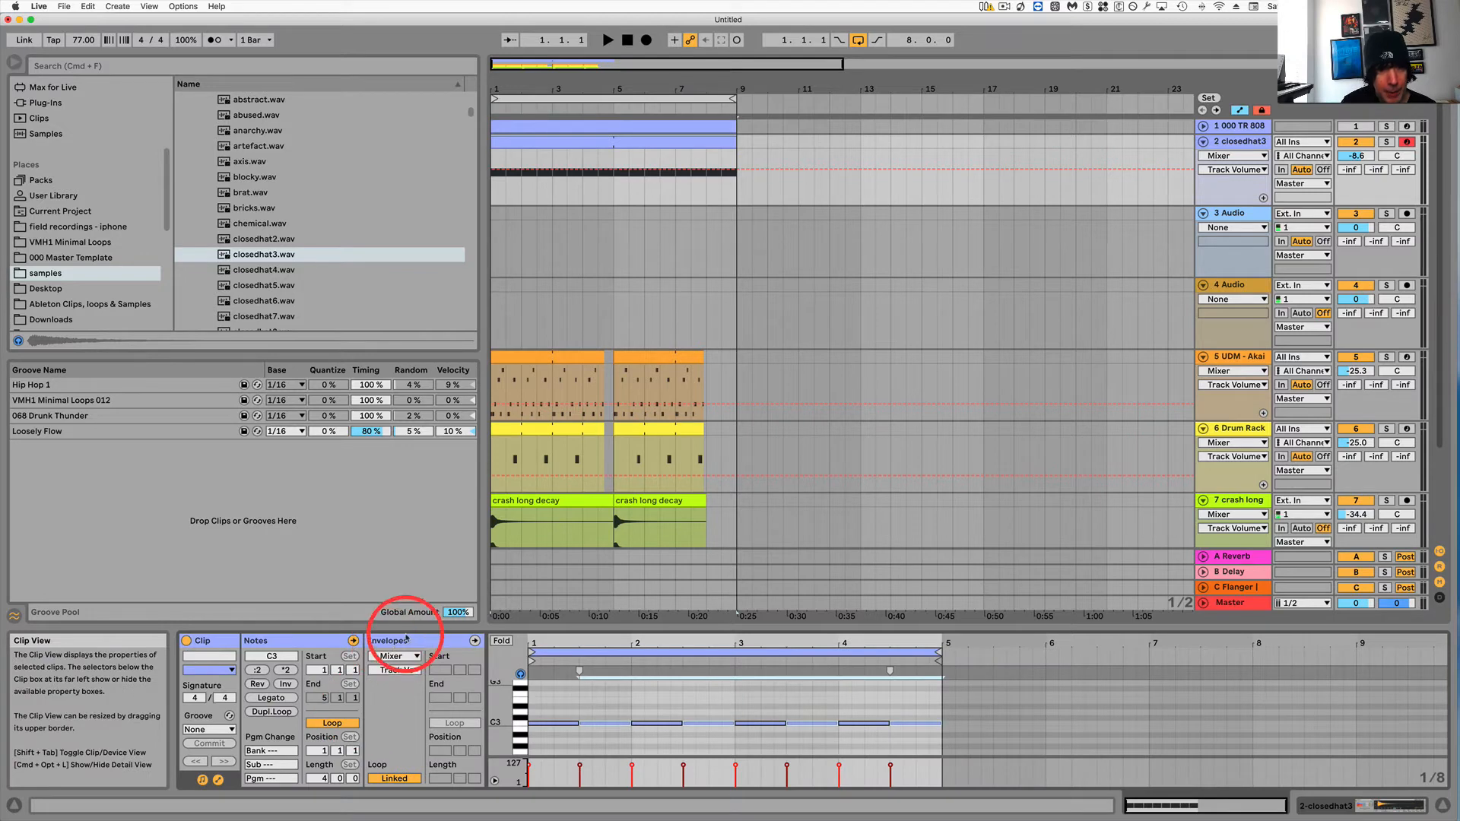
left_click(406, 639)
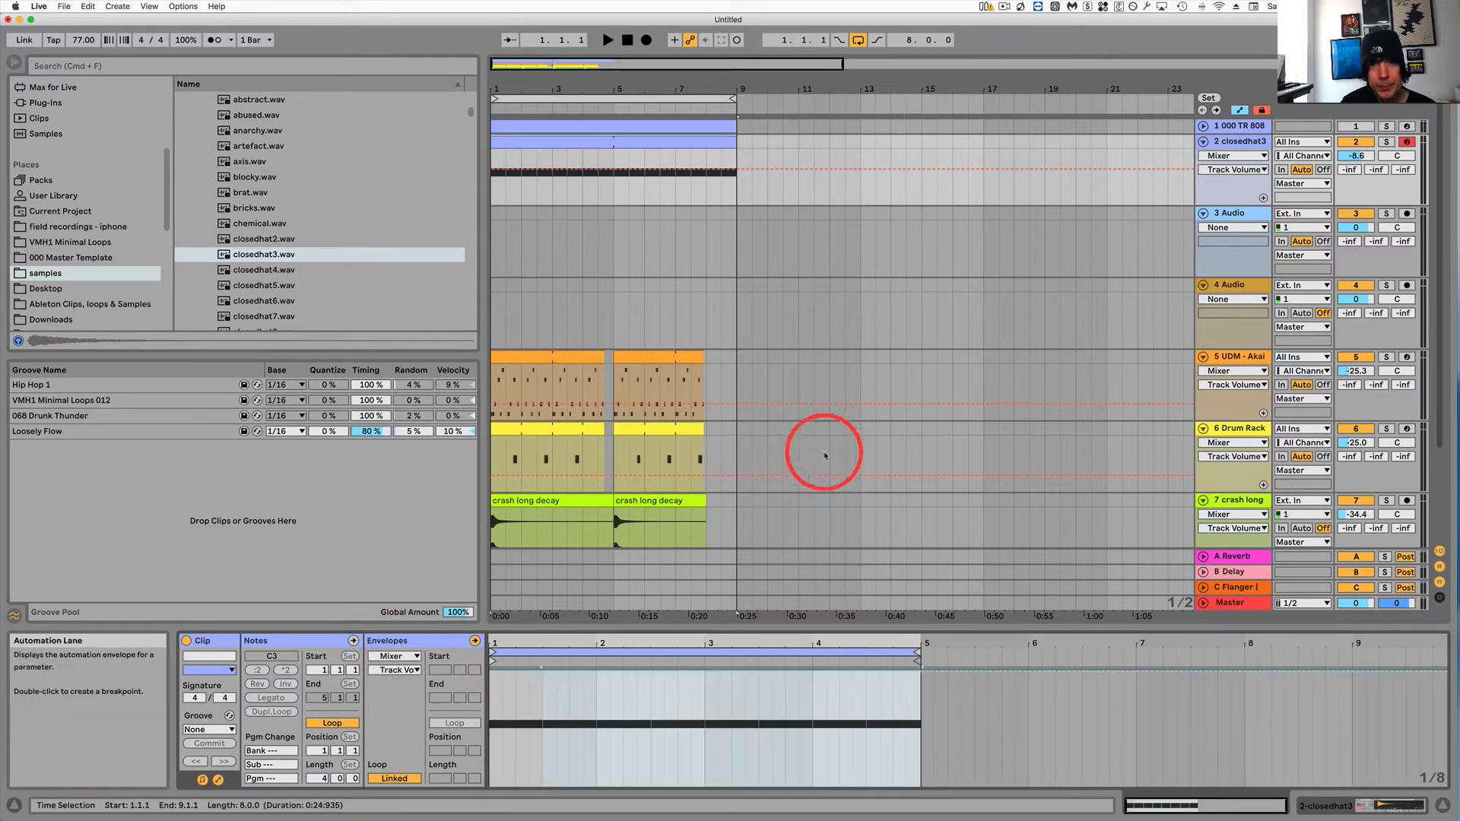
left_click(1242, 143)
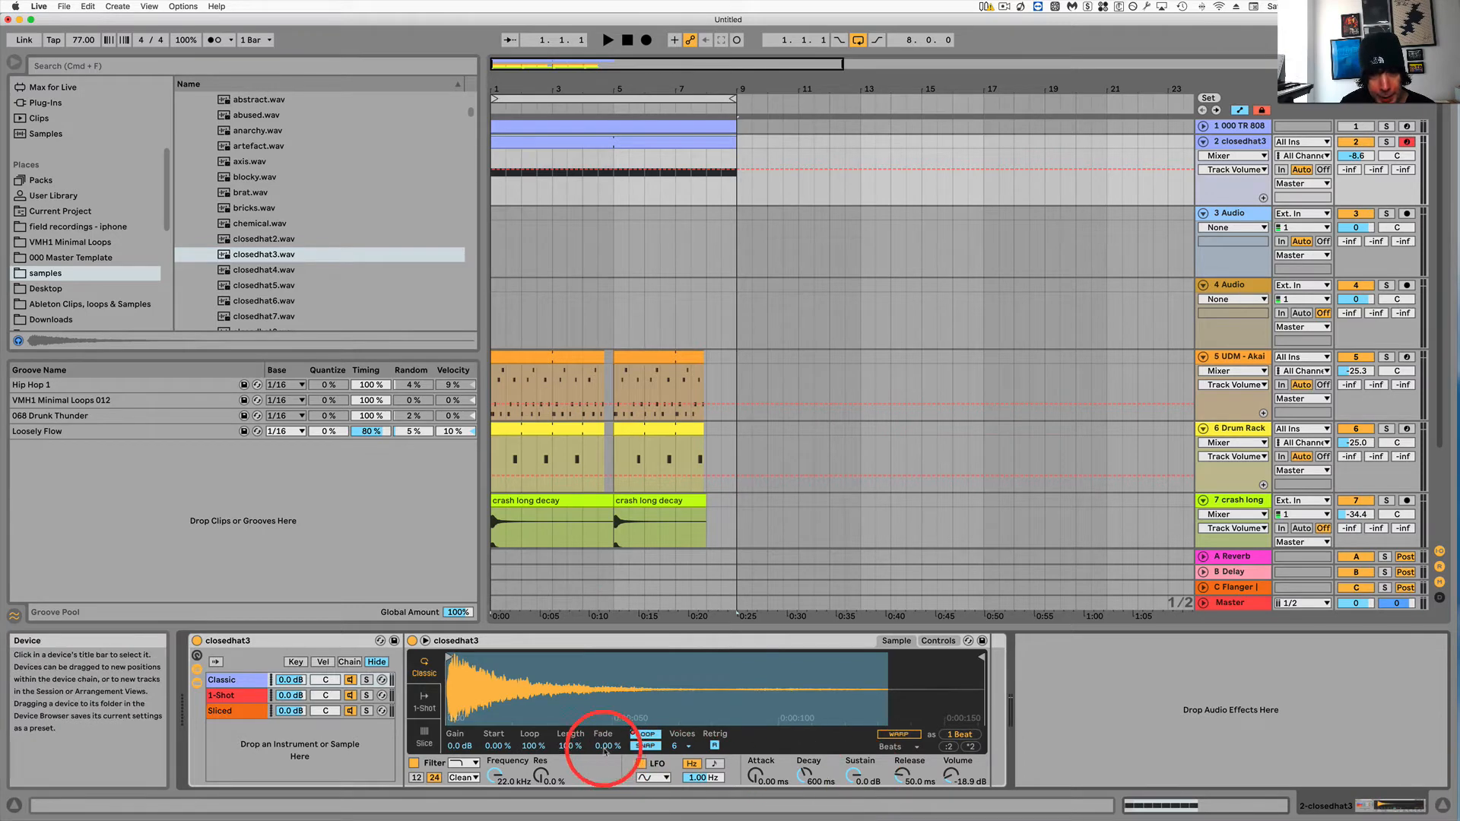
left_click(571, 746)
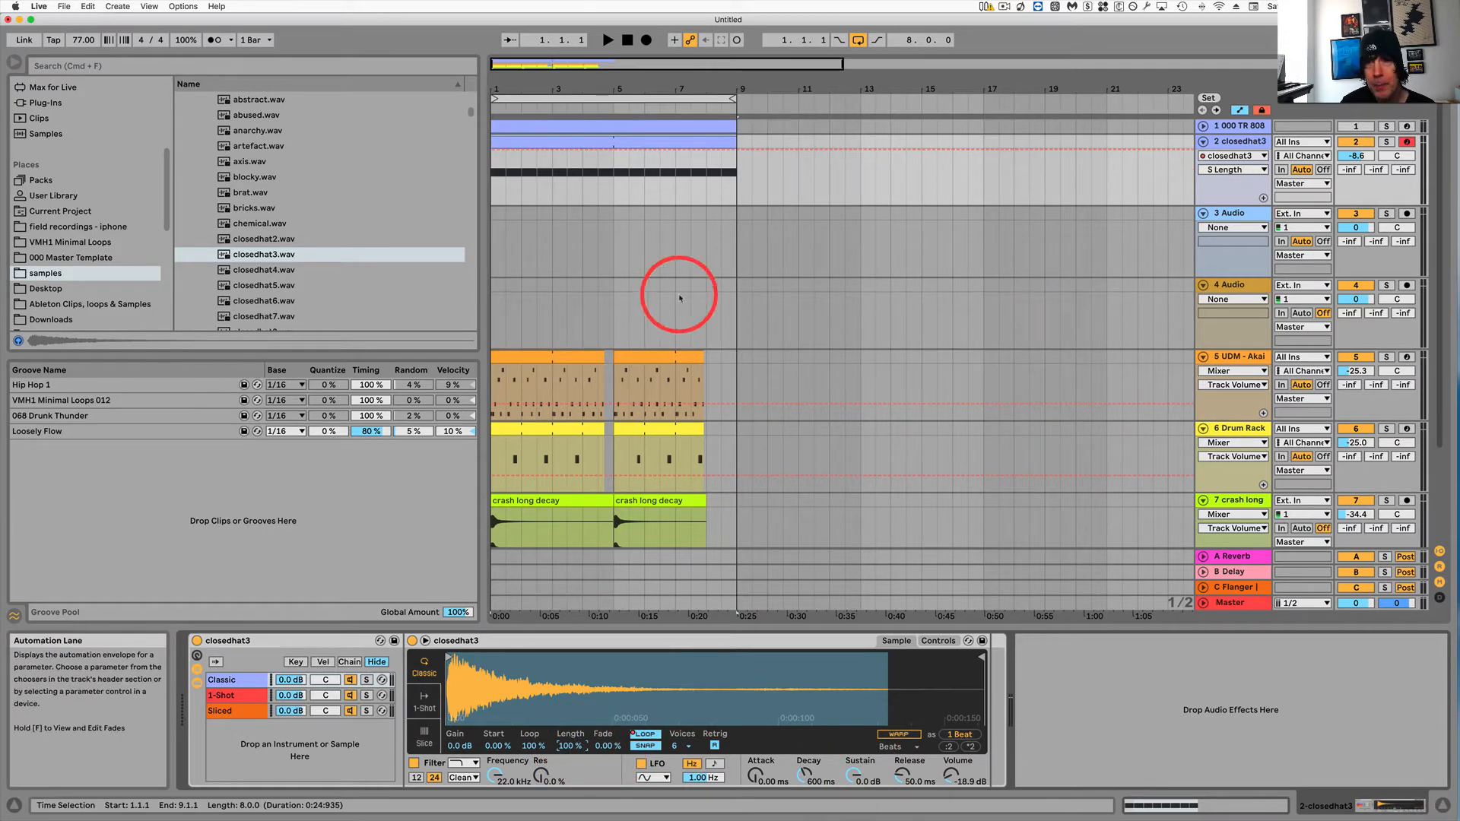
left_click(641, 141)
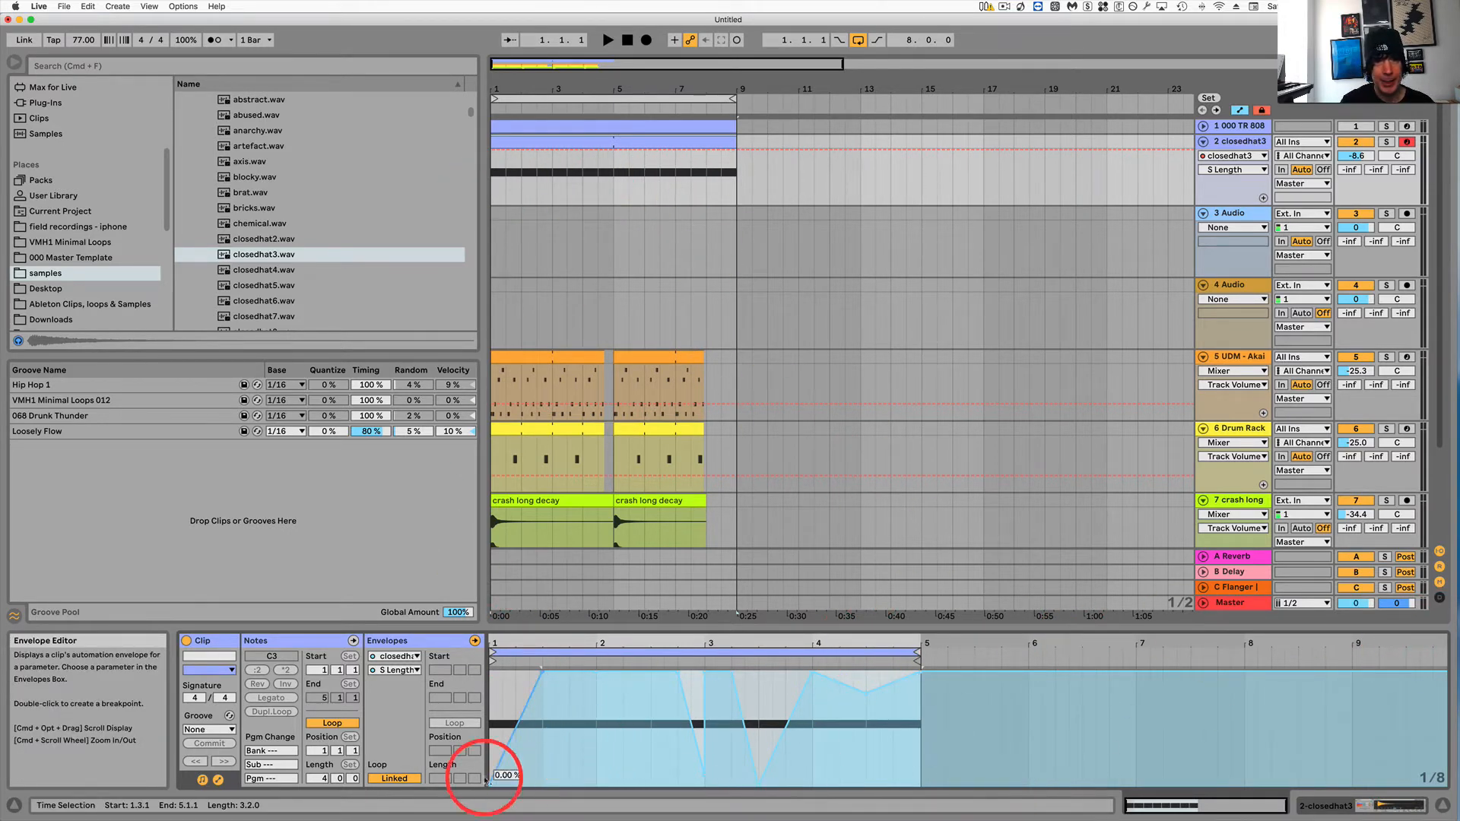
left_click(395, 779)
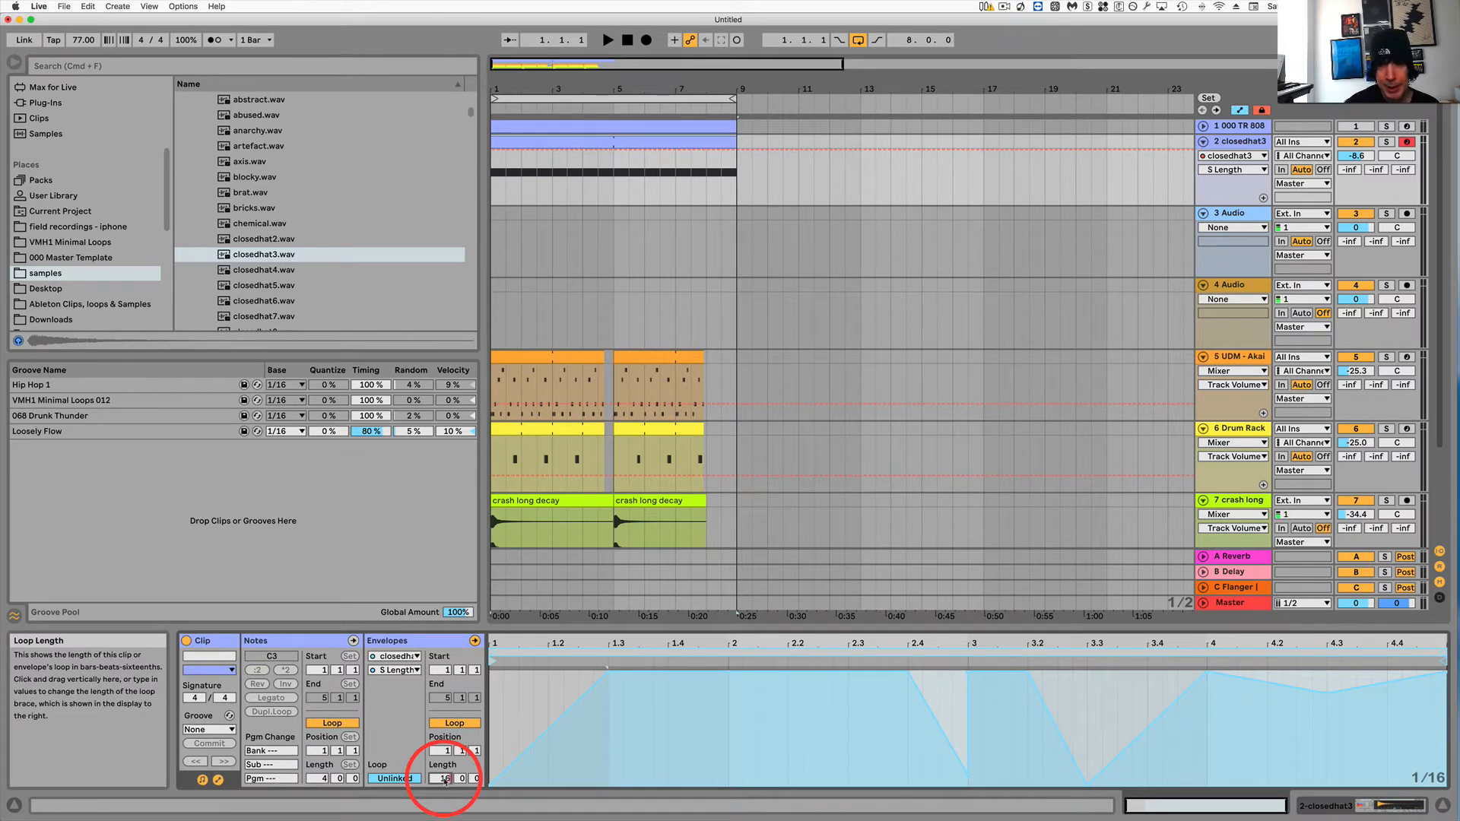
key("Return")
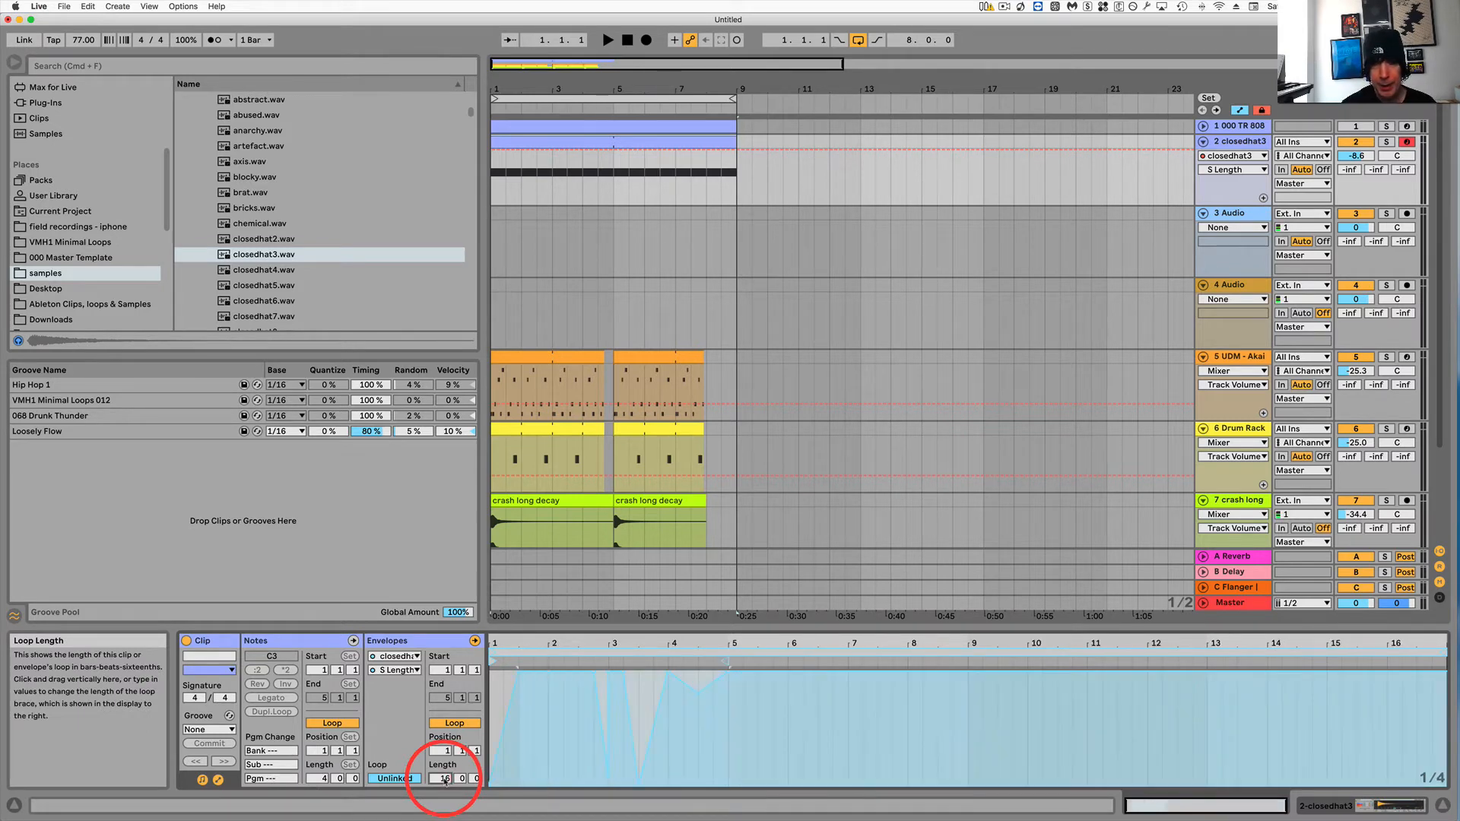
Select the first four bars of the Length envelope and duplicate them three times across the 16 bars.
left_click(724, 716)
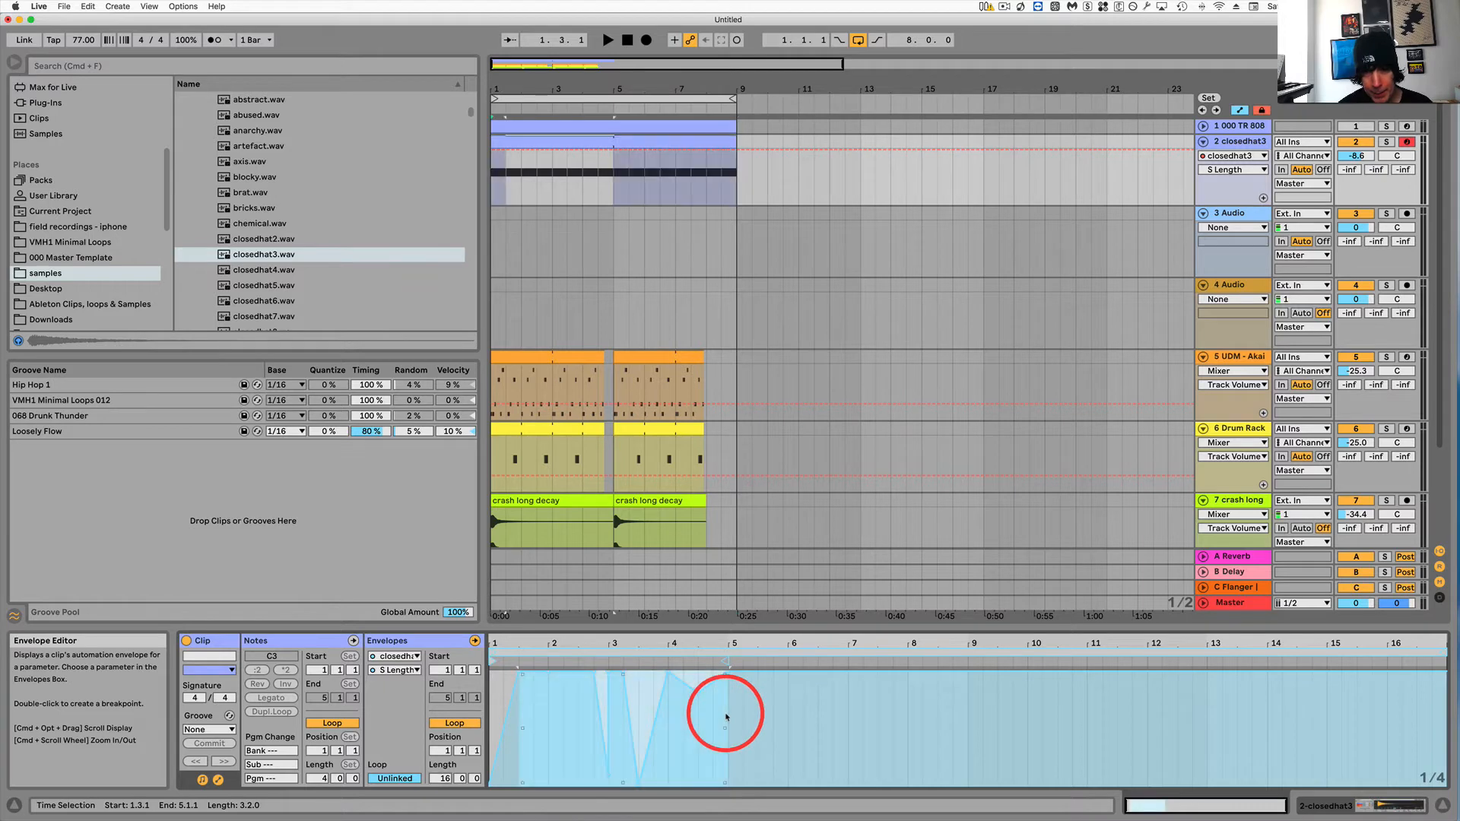
left_click_drag(723, 717, 489, 714)
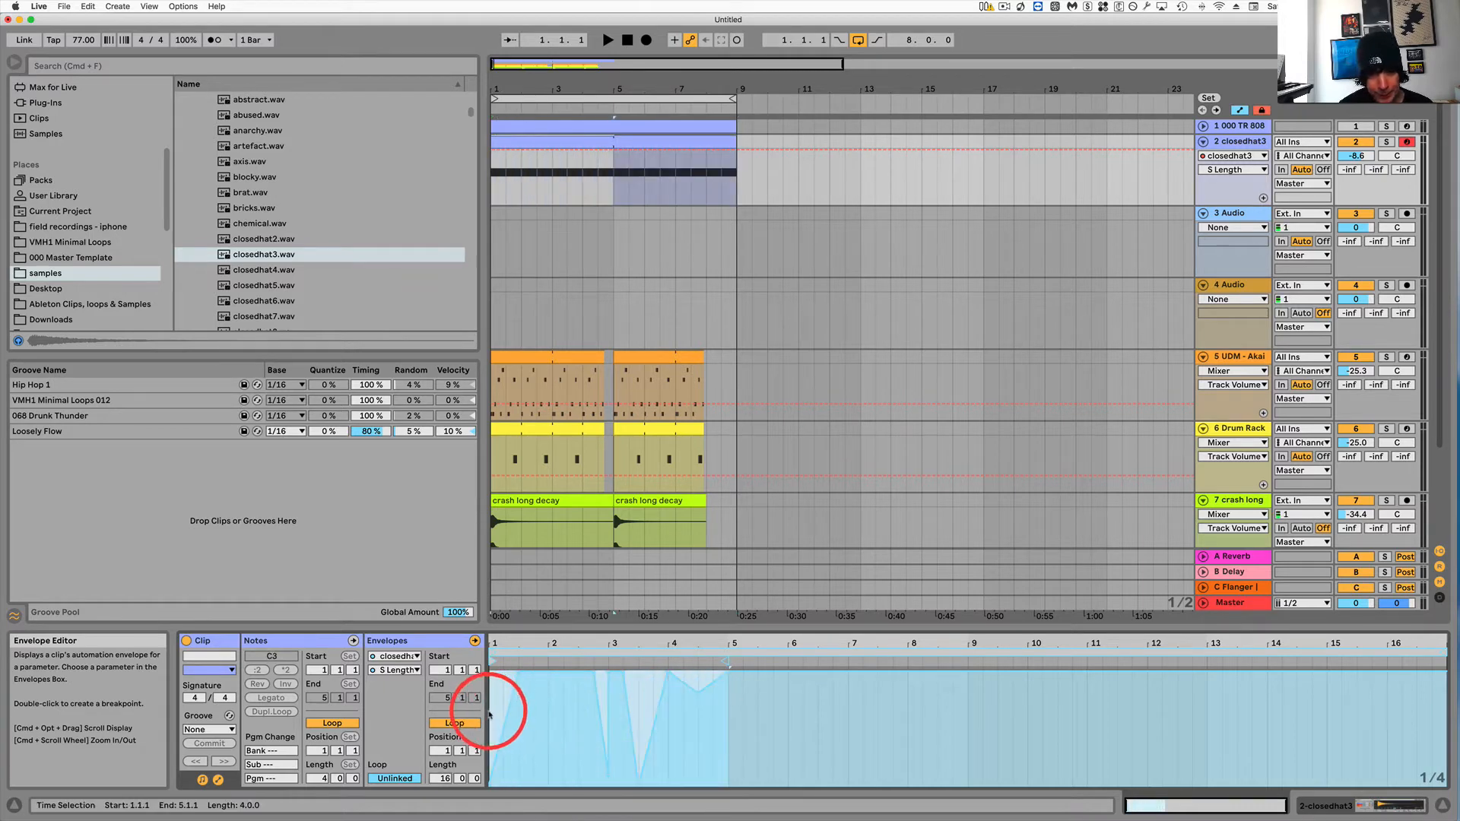
key("super+d")
key("super+d")
key("super+d")
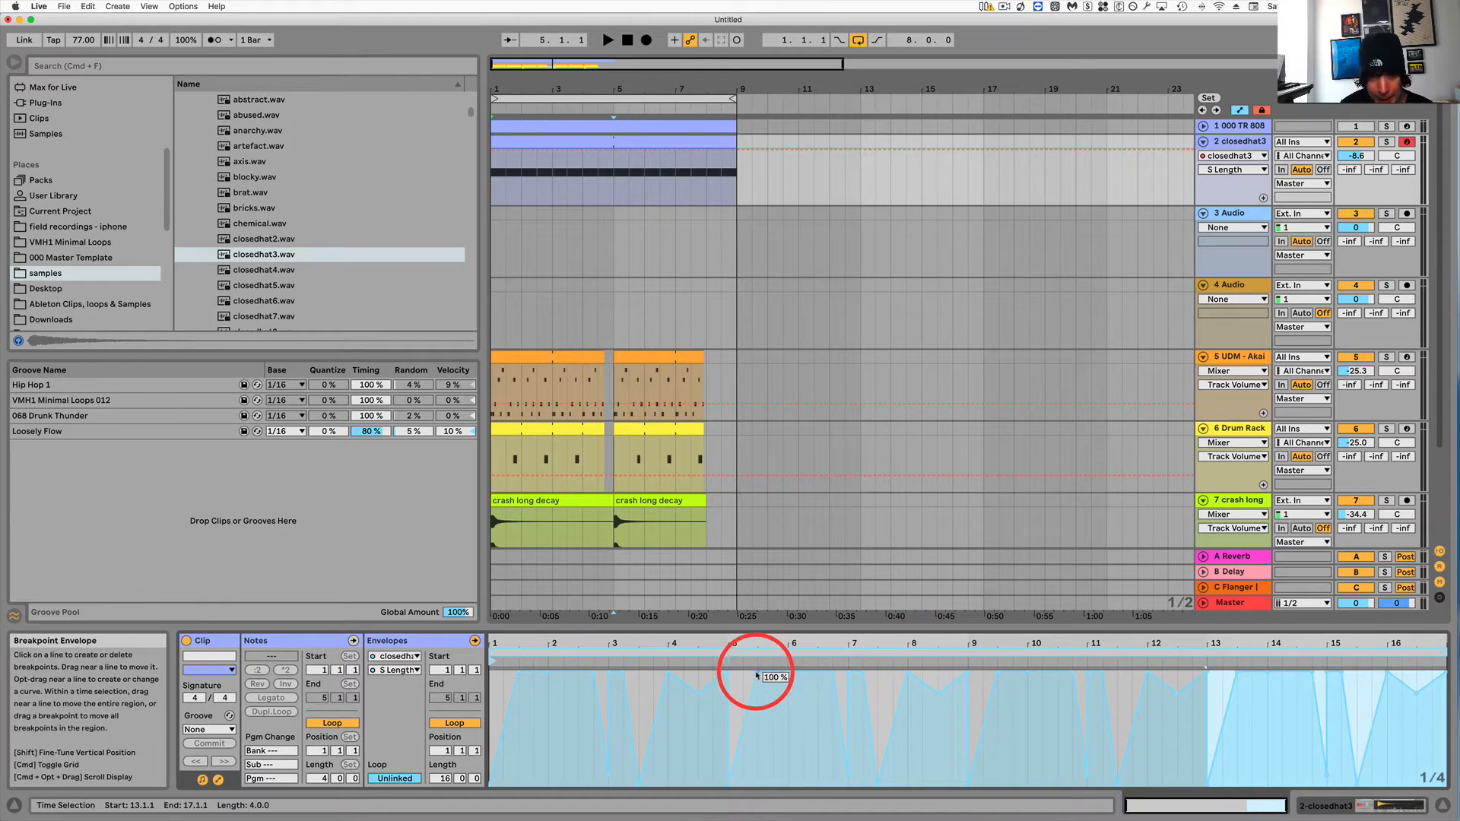
Reshape the duplicated Length envelope with deeper dips and a curved ramp, then play from the start.
left_click_drag(756, 674, 728, 787)
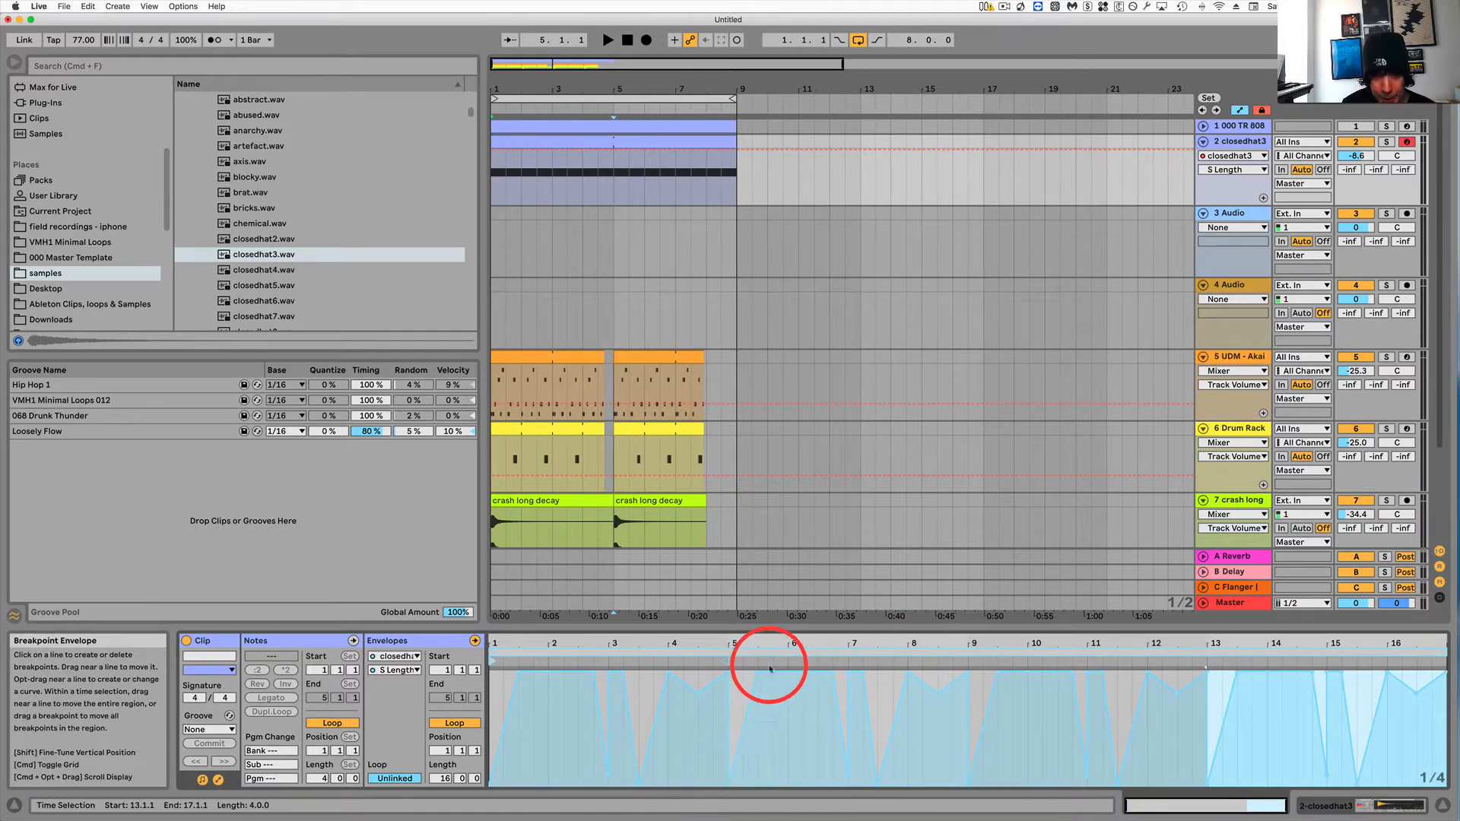
left_click_drag(788, 673, 811, 722)
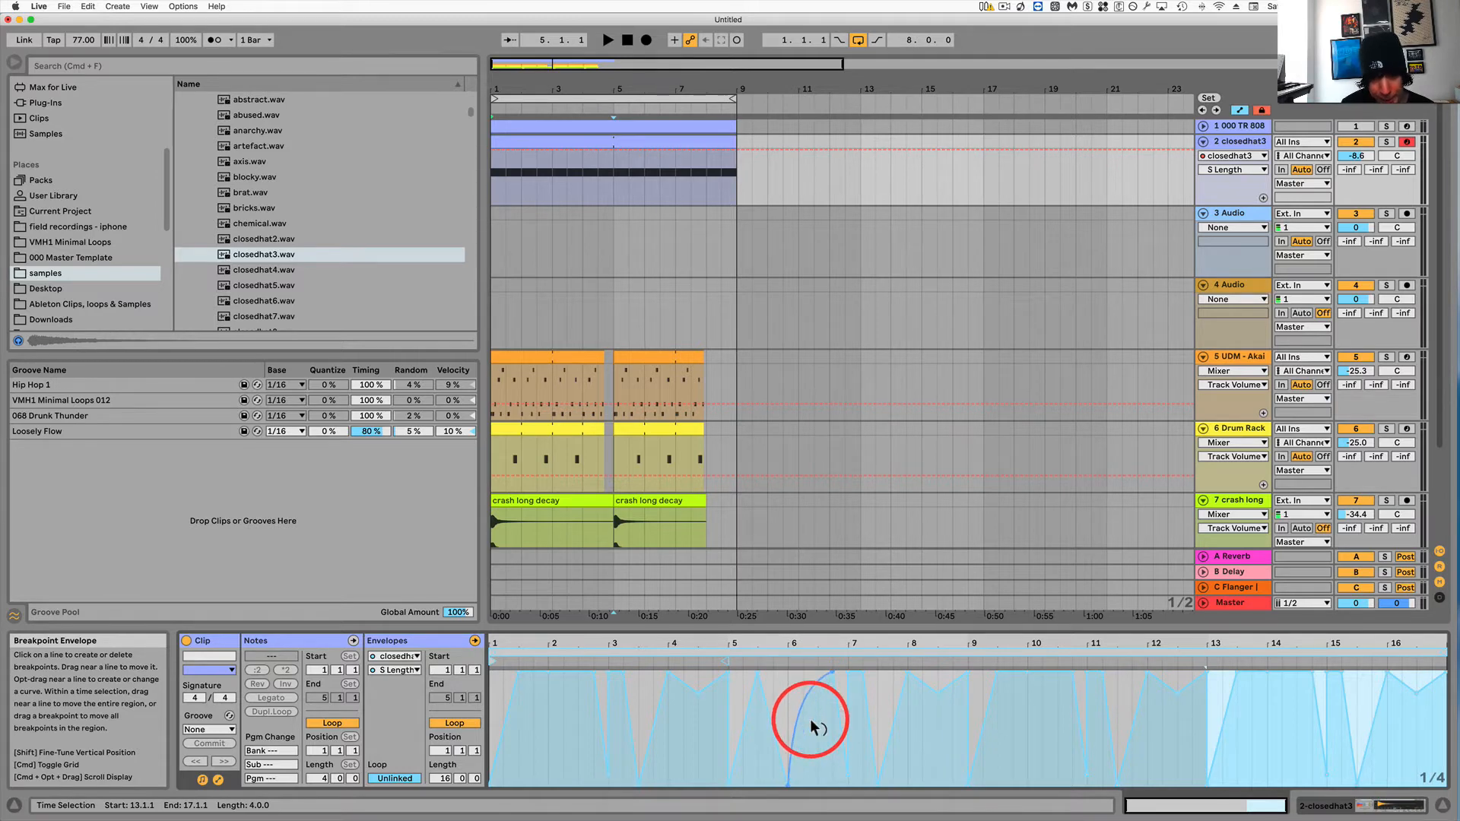
left_click(894, 722)
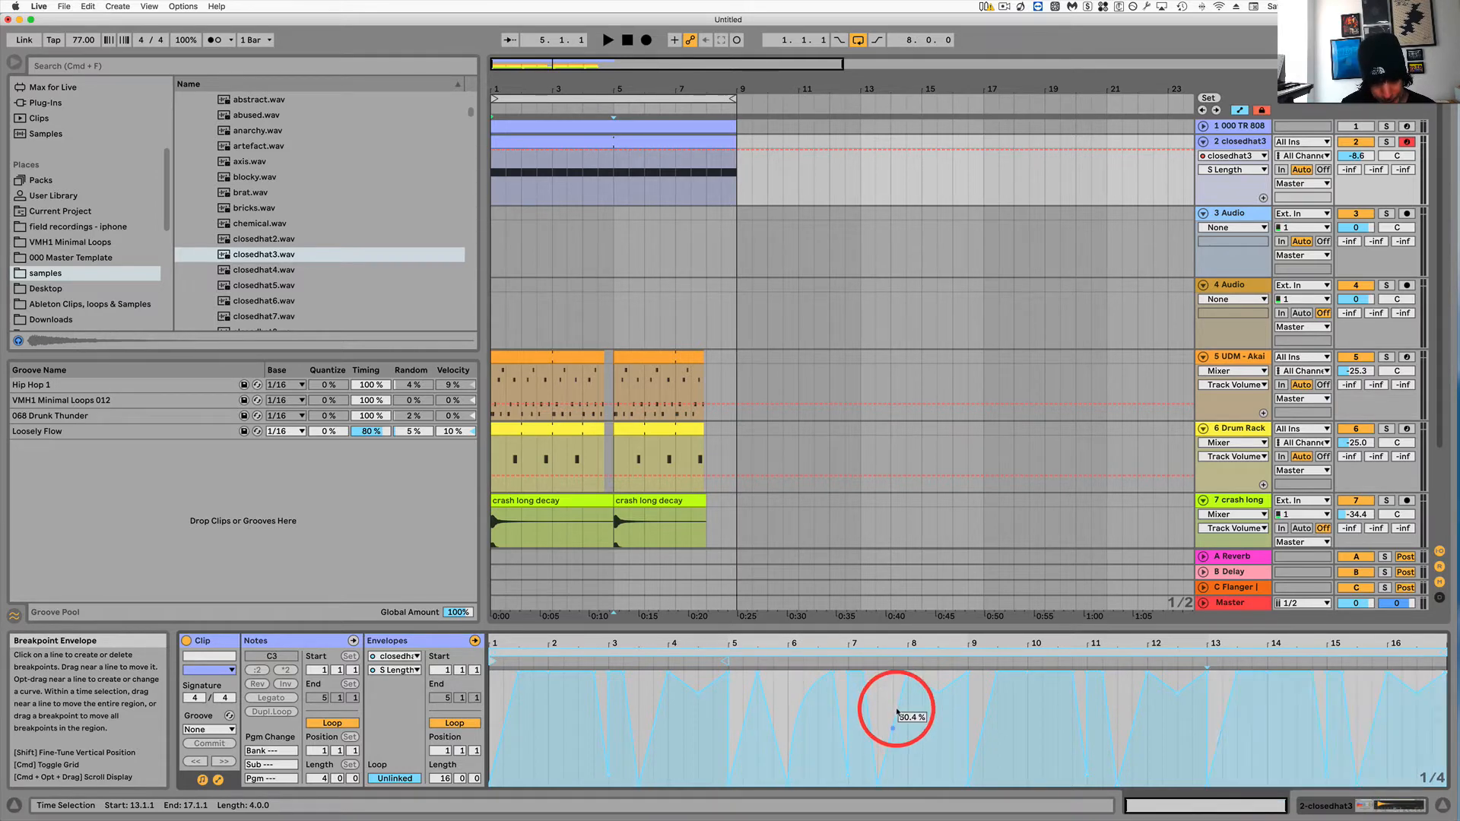
left_click_drag(896, 727, 877, 786)
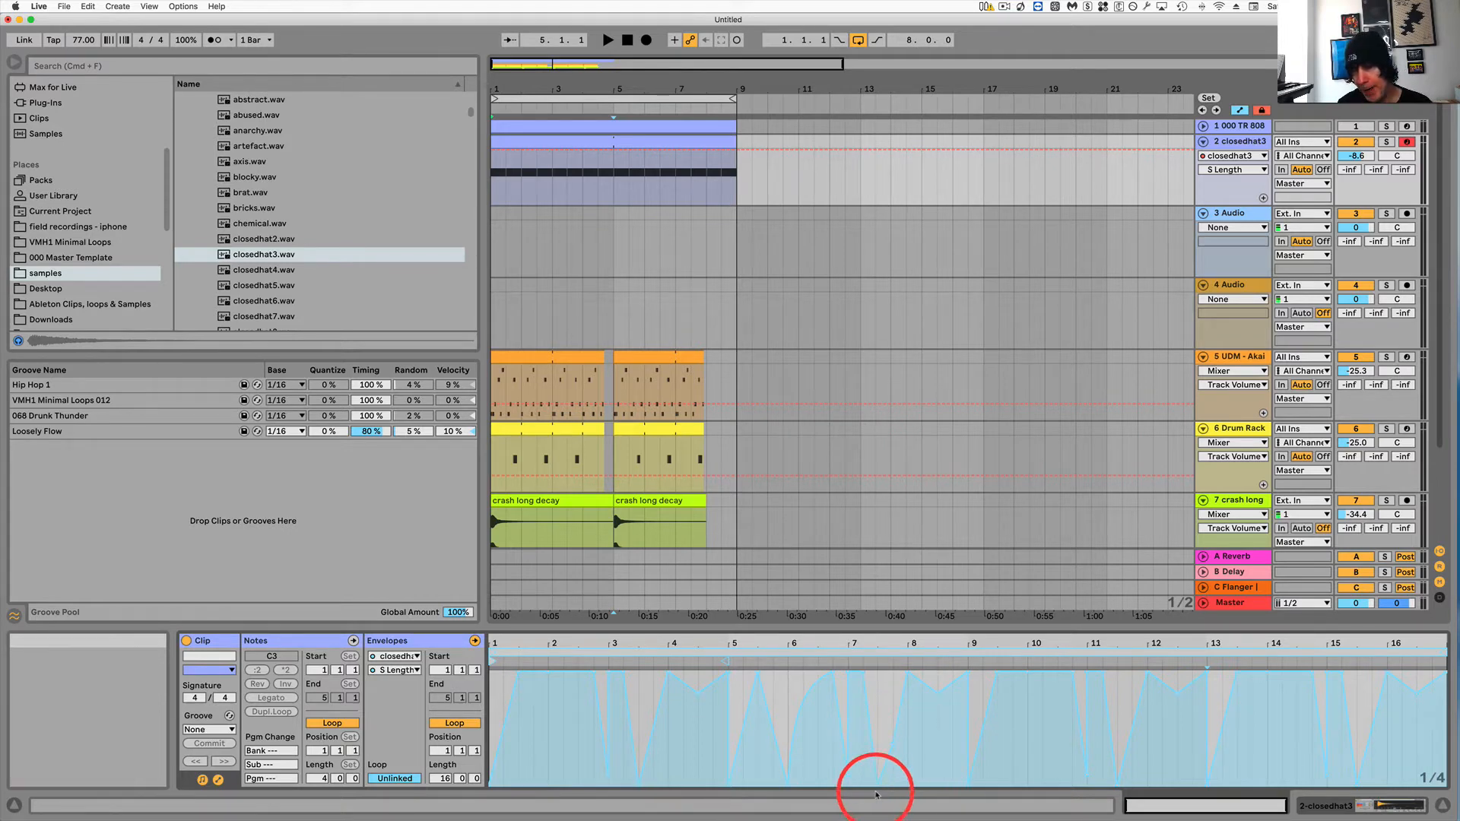
left_click_drag(874, 784, 1275, 676)
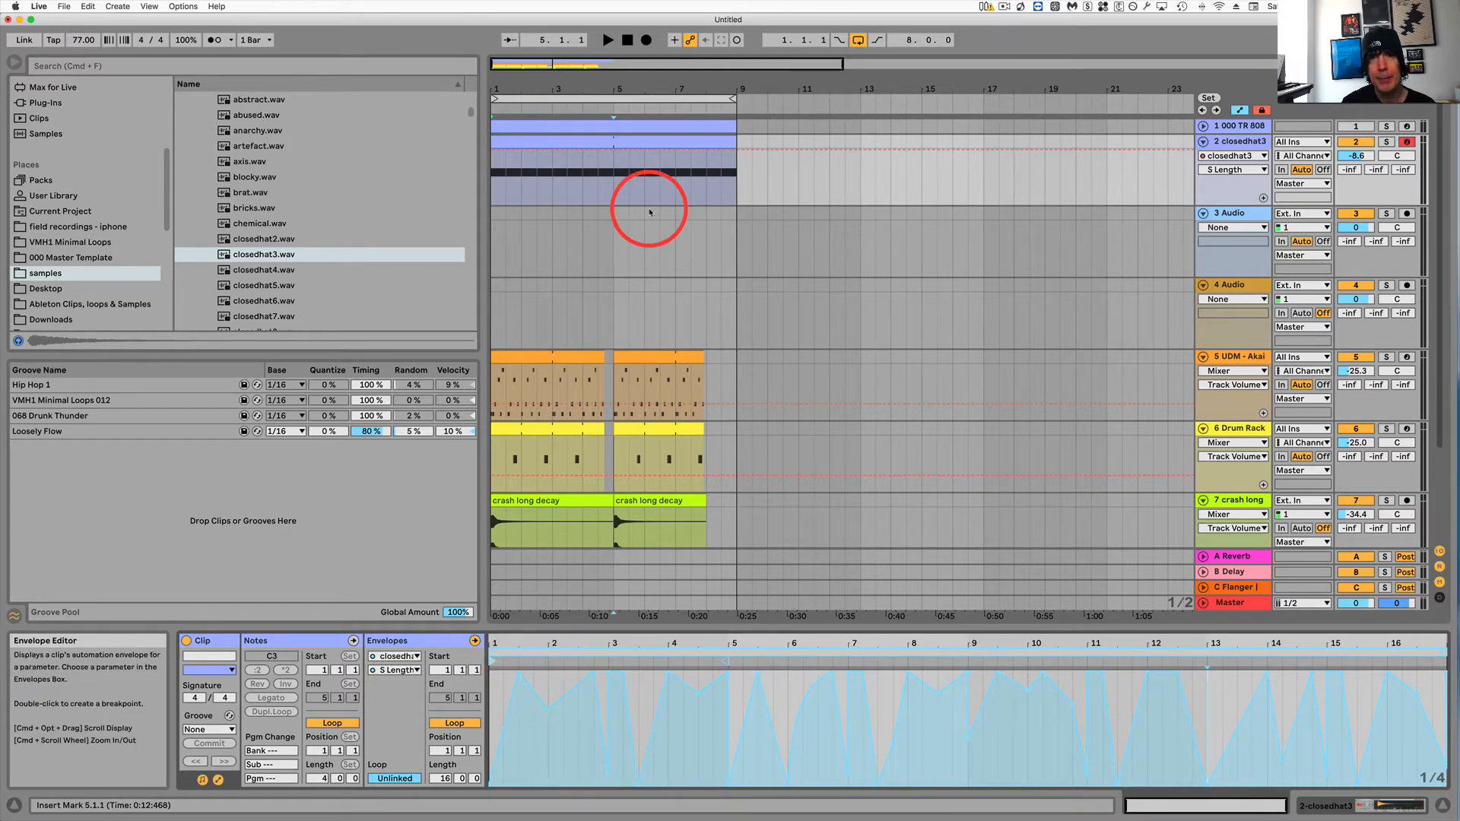
left_click(568, 142)
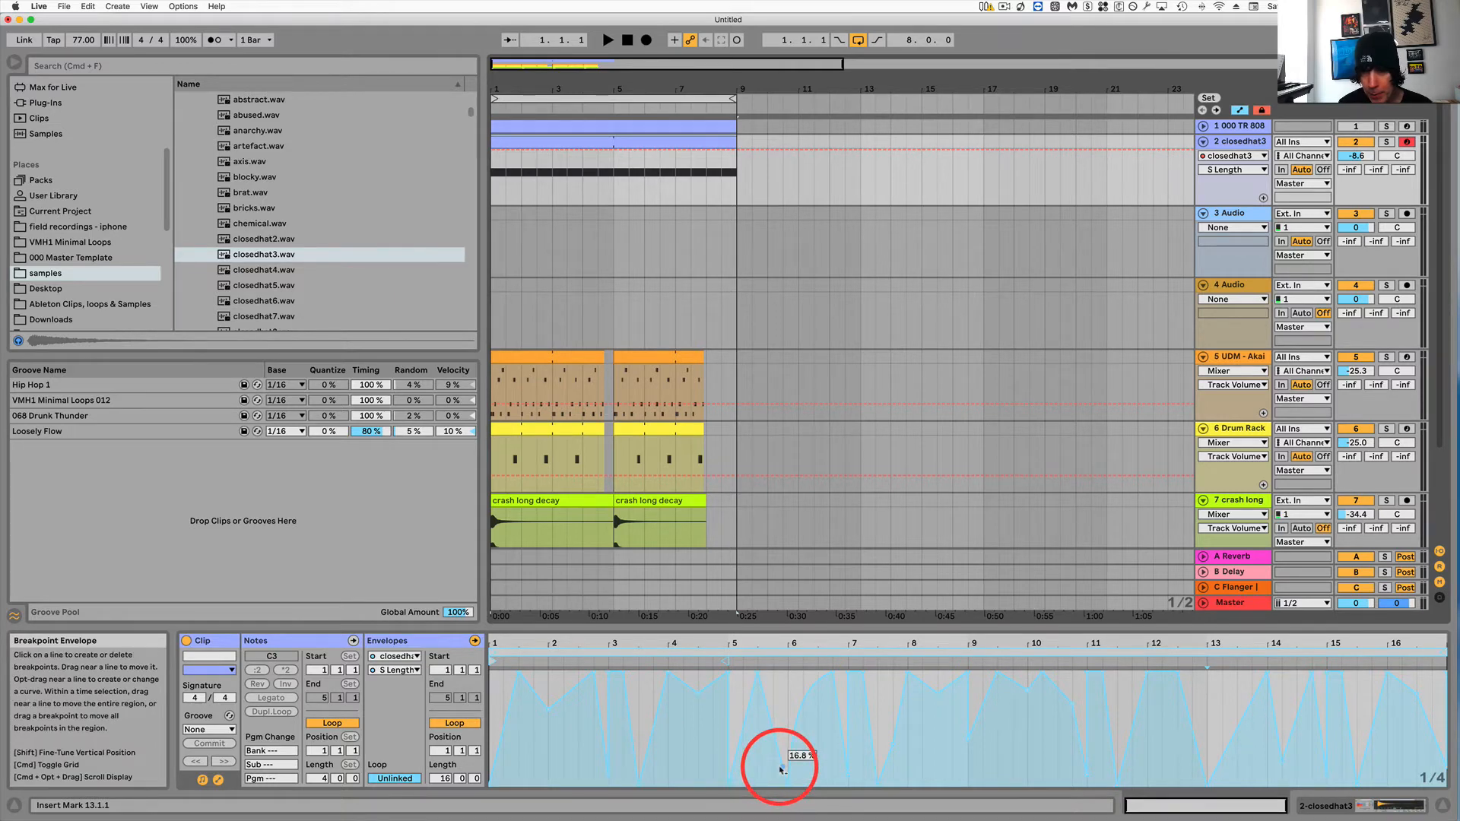
key("space")
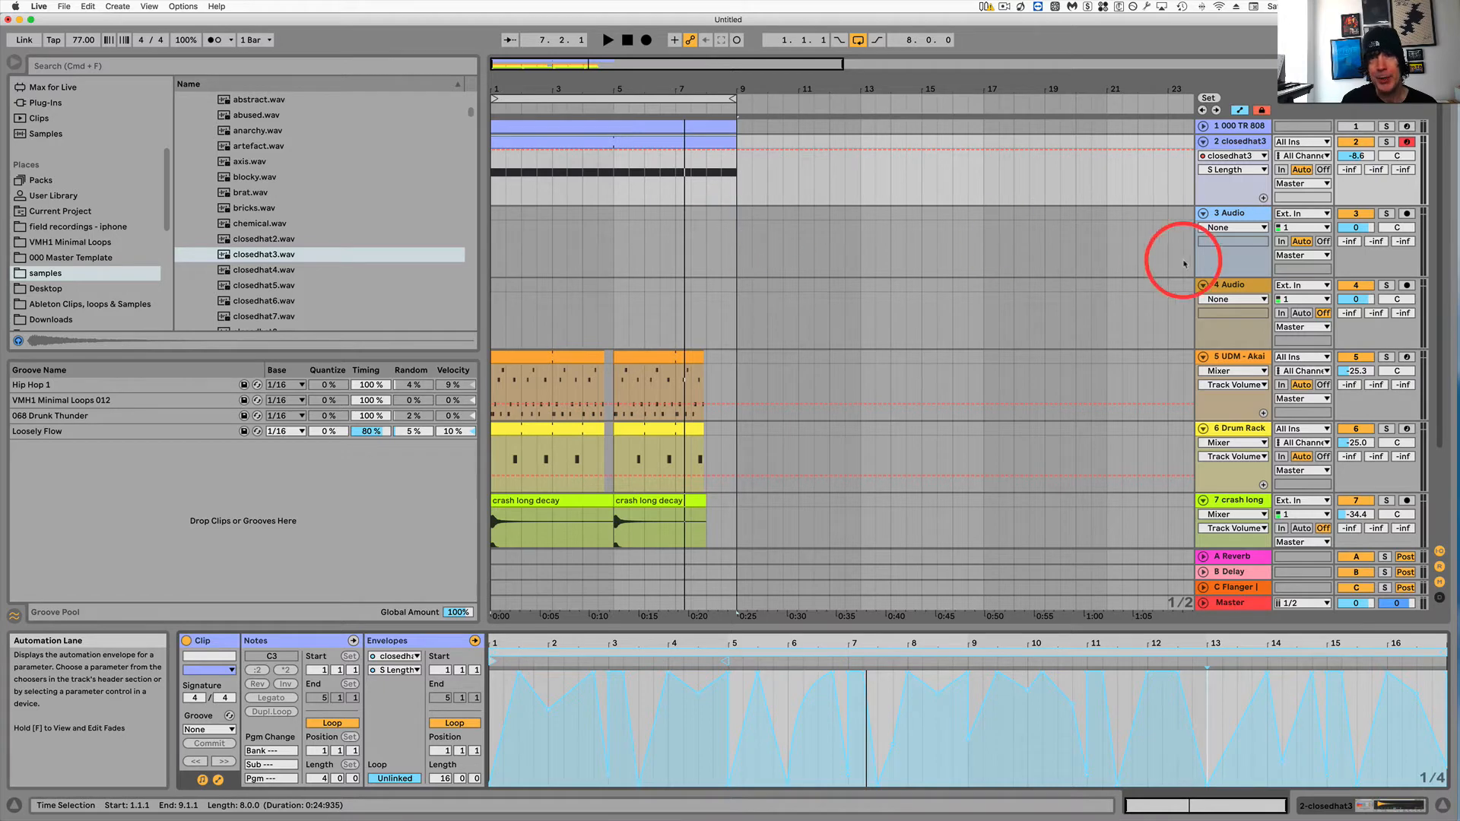
Place the closedhat3 sample on audio track 4 at beat 1.3.
key("shift+Tab")
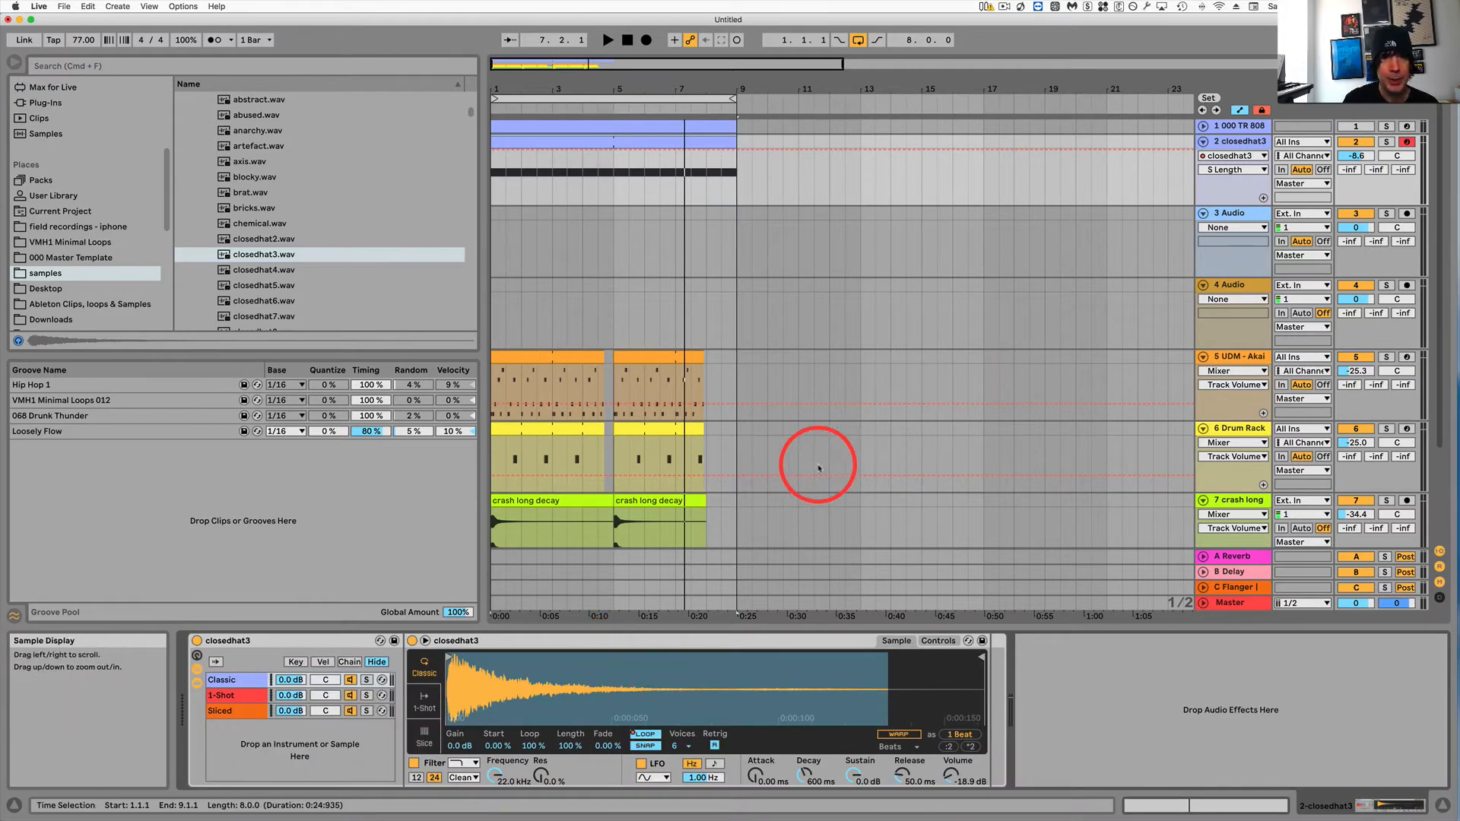
scroll(911, 471, "down", 3)
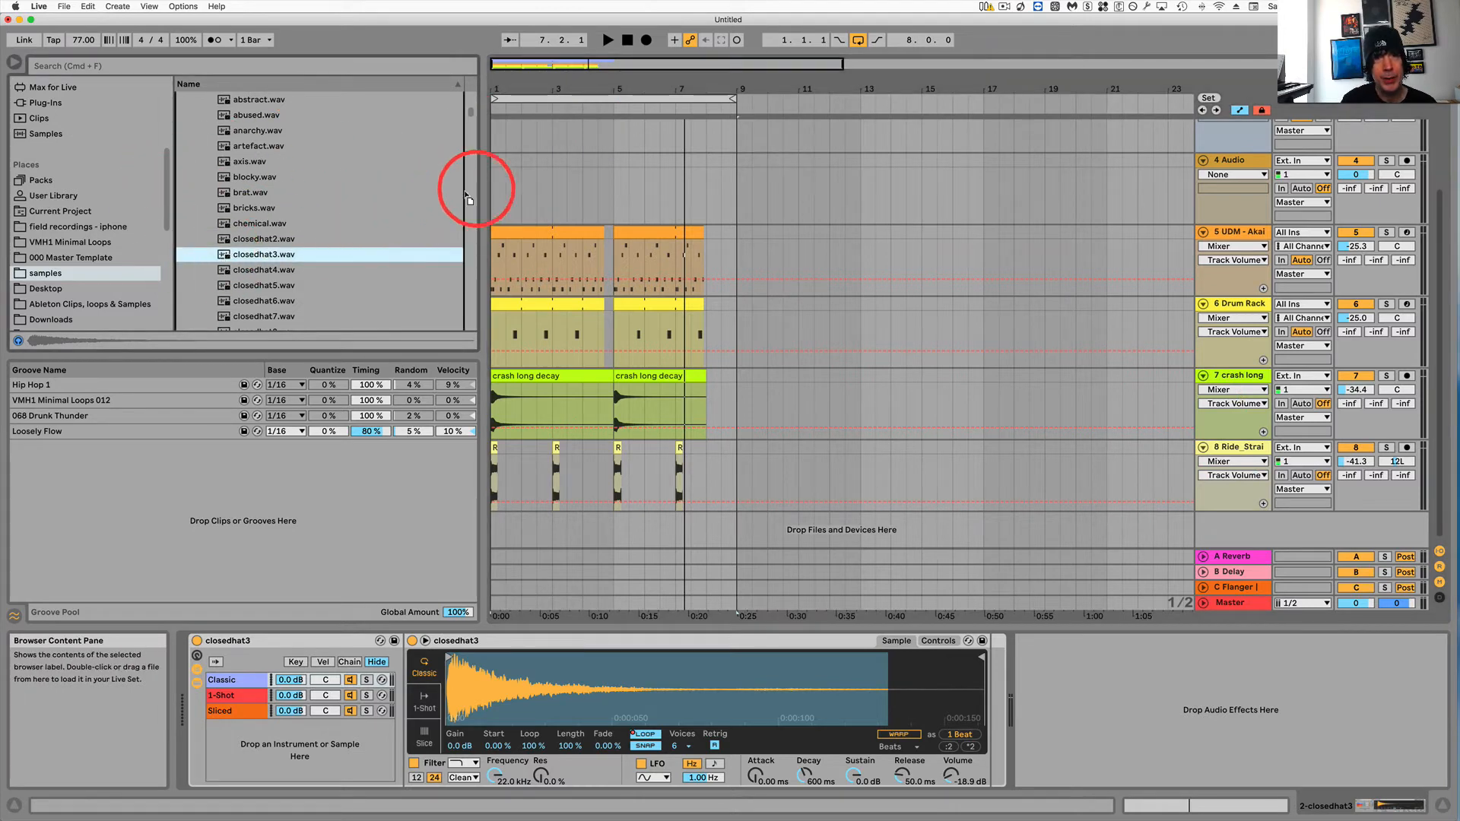
left_click(507, 172)
left_click_drag(505, 164, 506, 164)
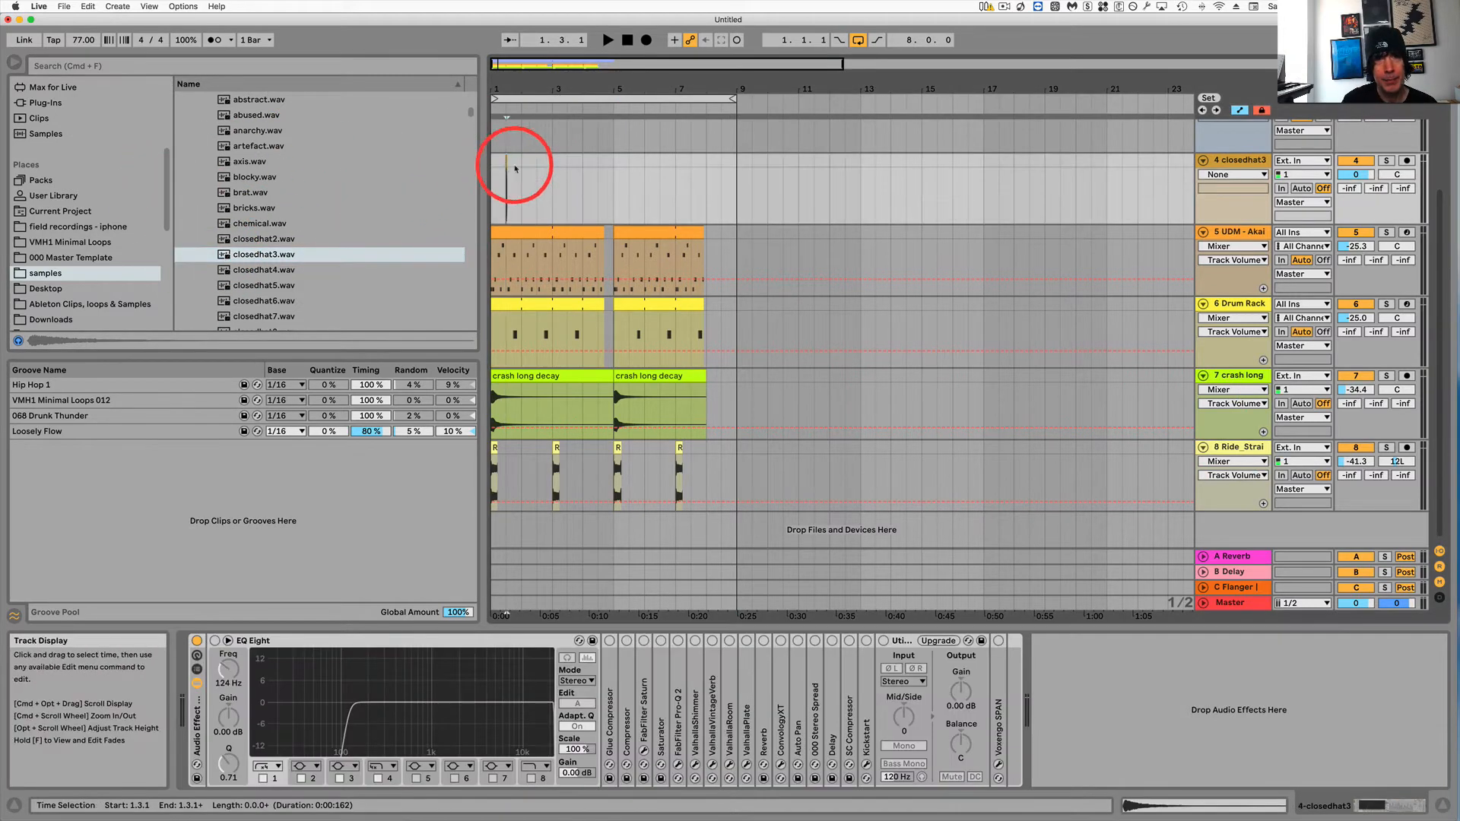
Zoom in and consolidate the closedhat3 clip over one beat, from 1.3 to 1.4.
left_click_drag(499, 86, 498, 92)
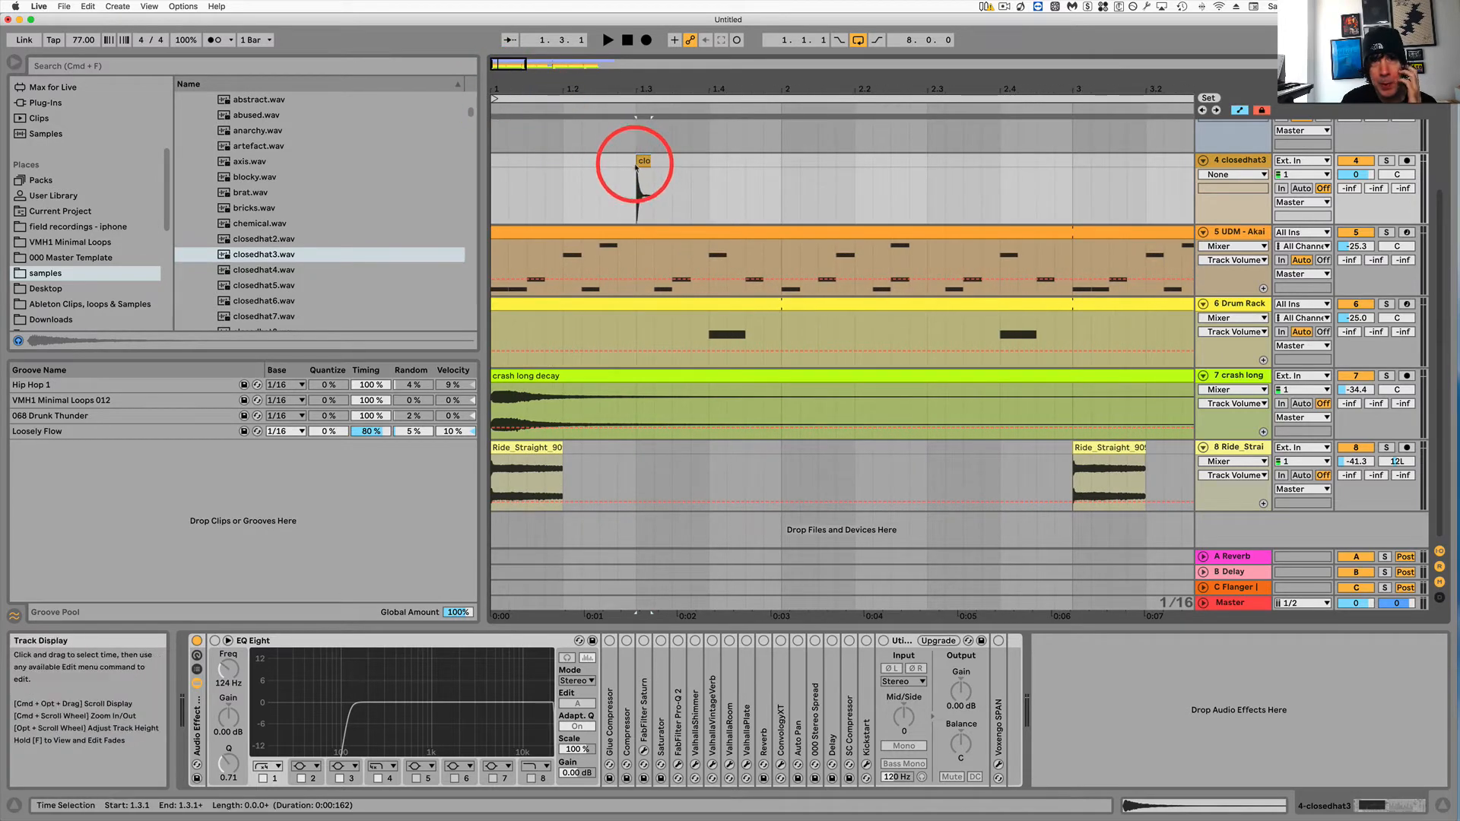
left_click_drag(644, 160, 706, 156)
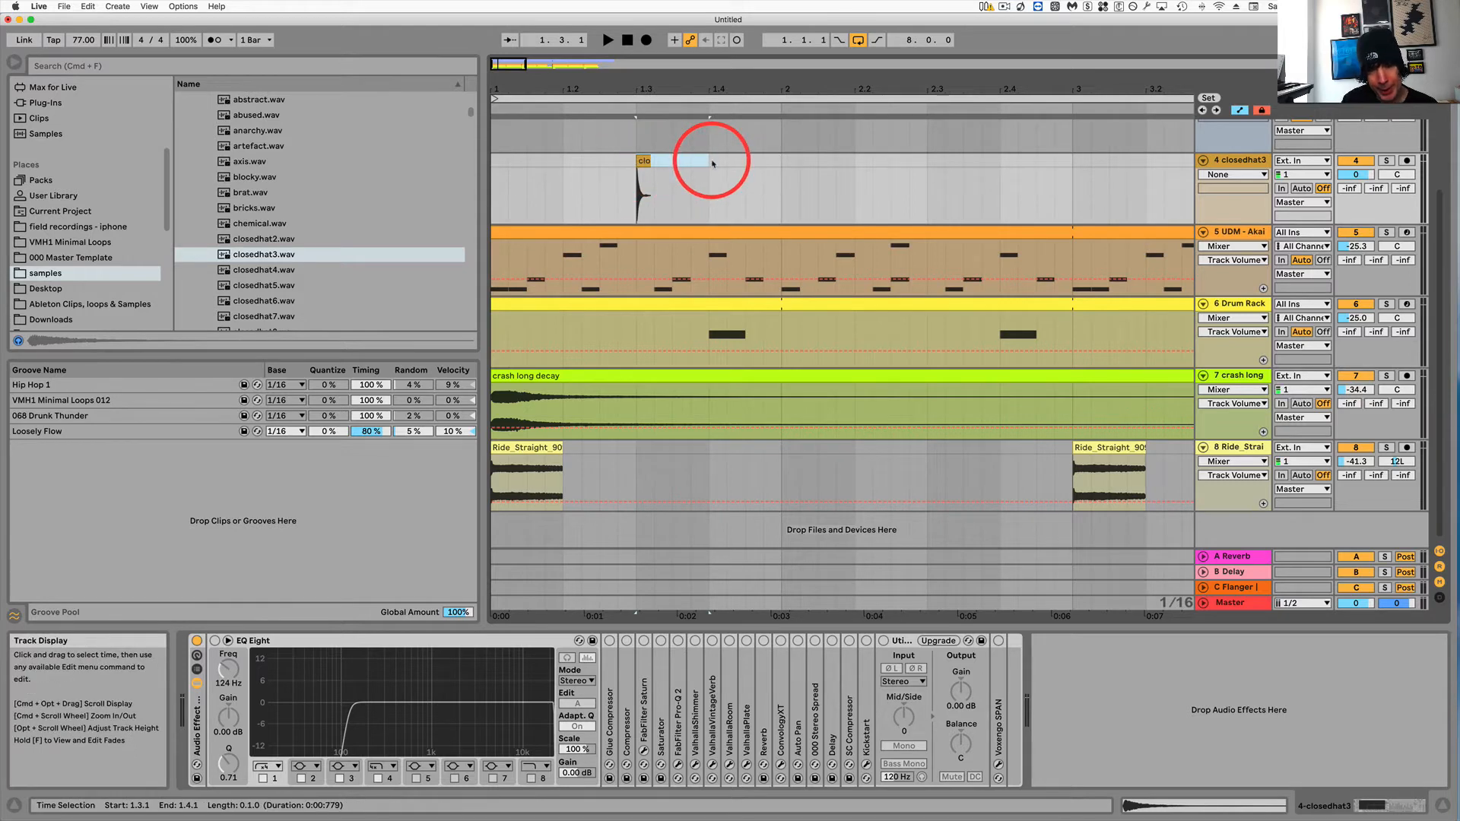
key("super+j")
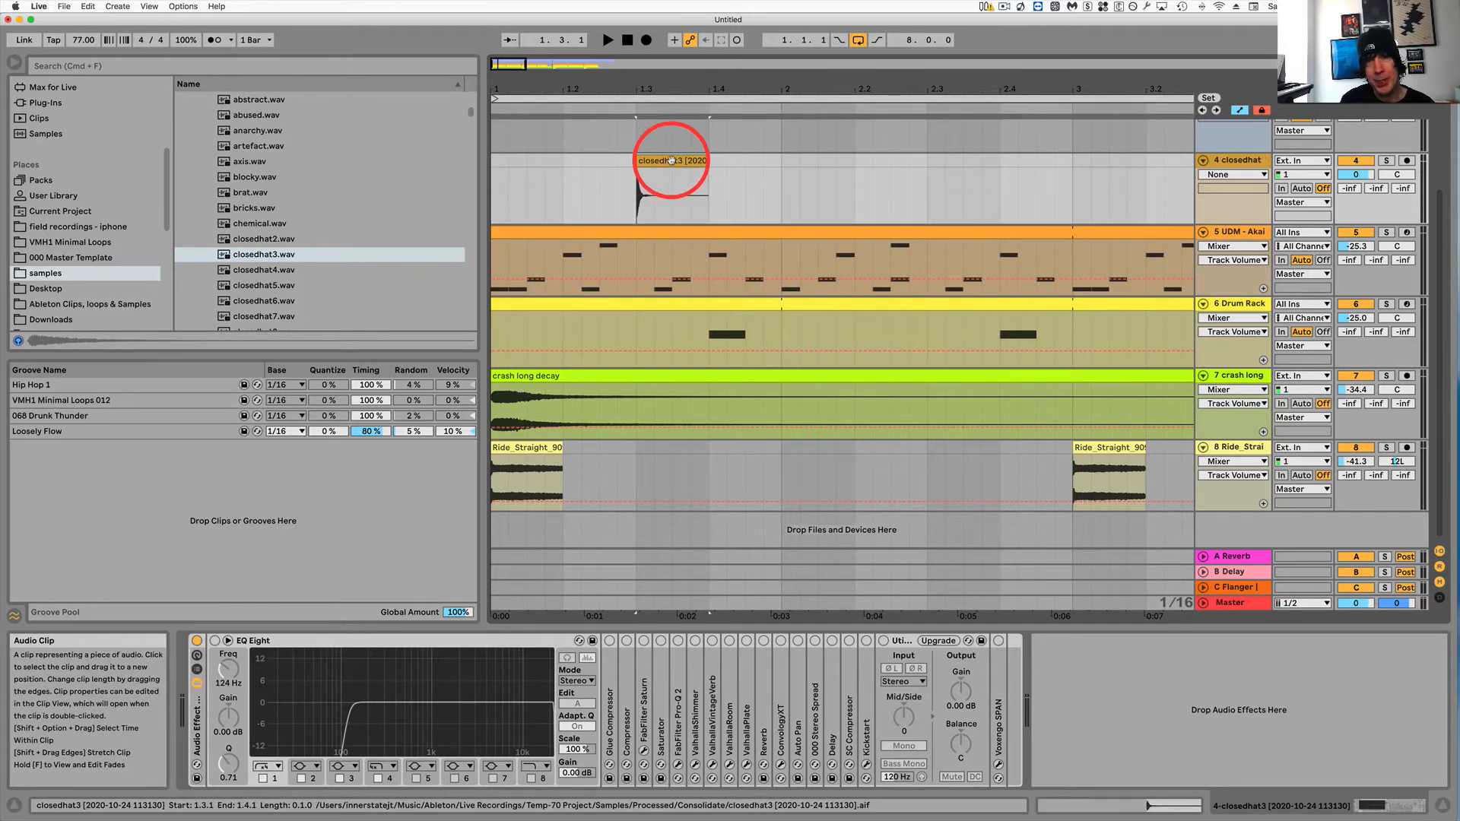
Load the consolidated closedhat3 sample into the Simpler on the closedhat3 track.
double_click(677, 161)
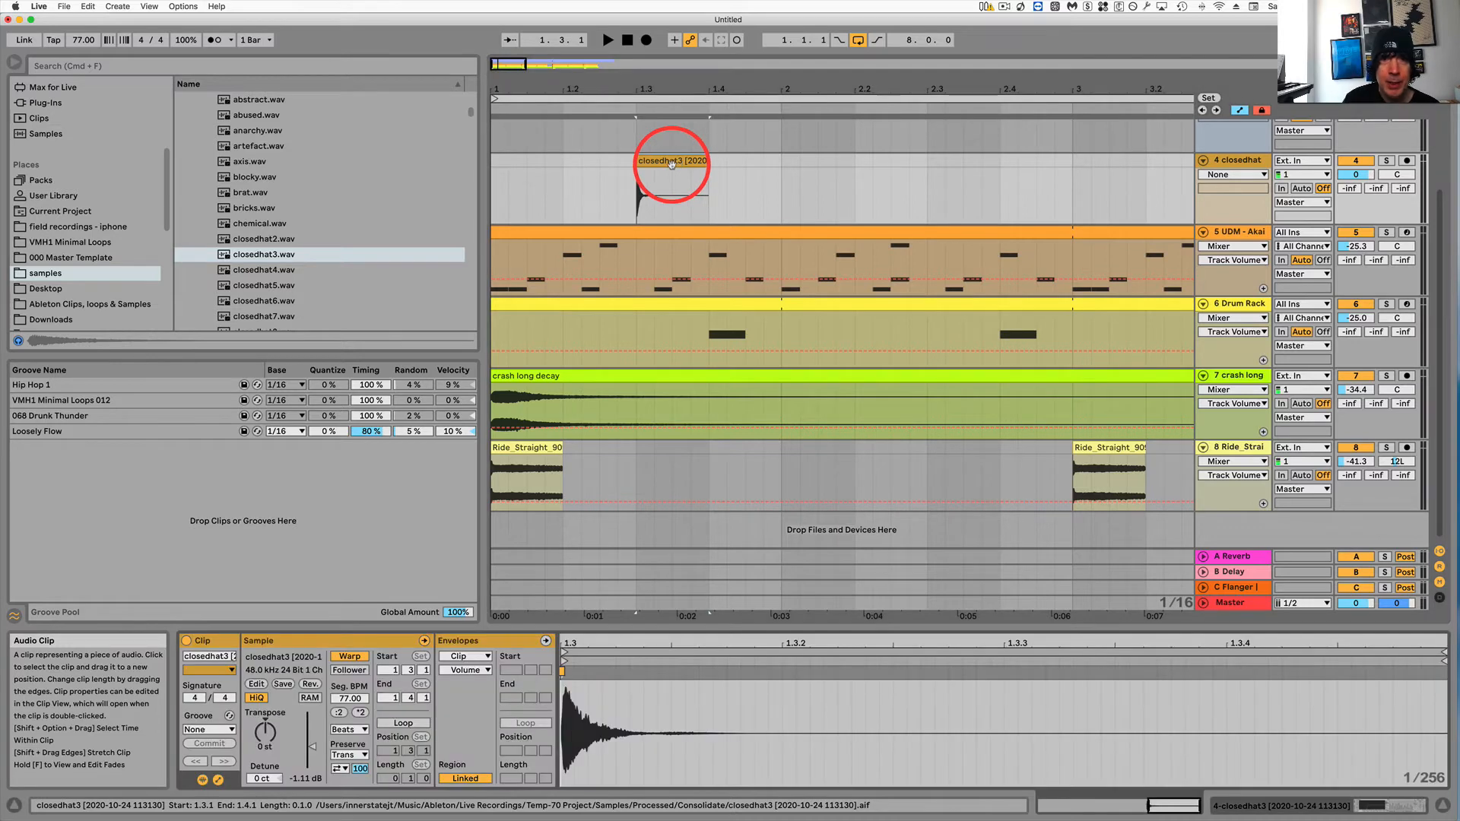
left_click(1236, 161)
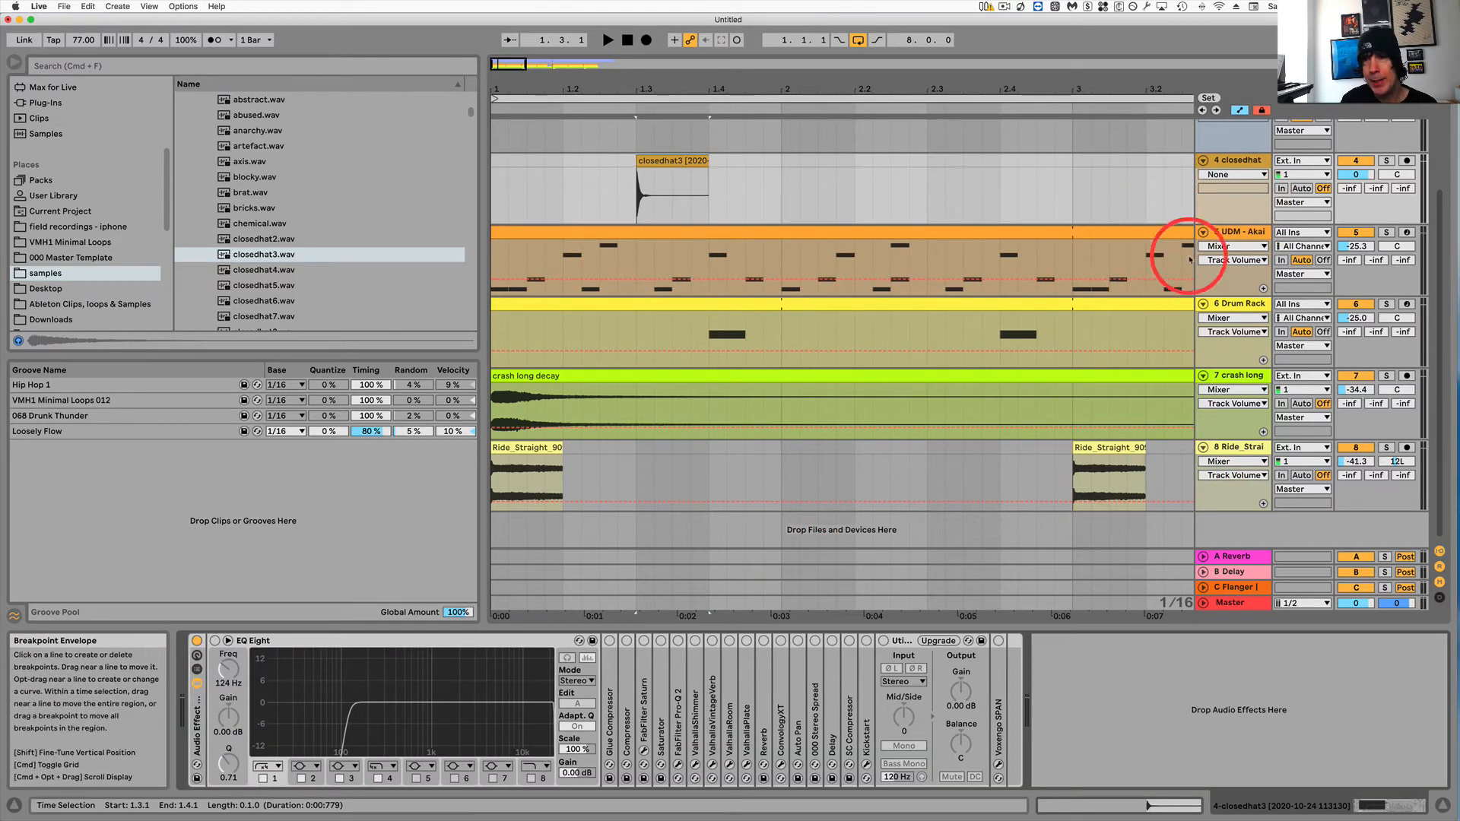
scroll(1253, 242, "up", 3)
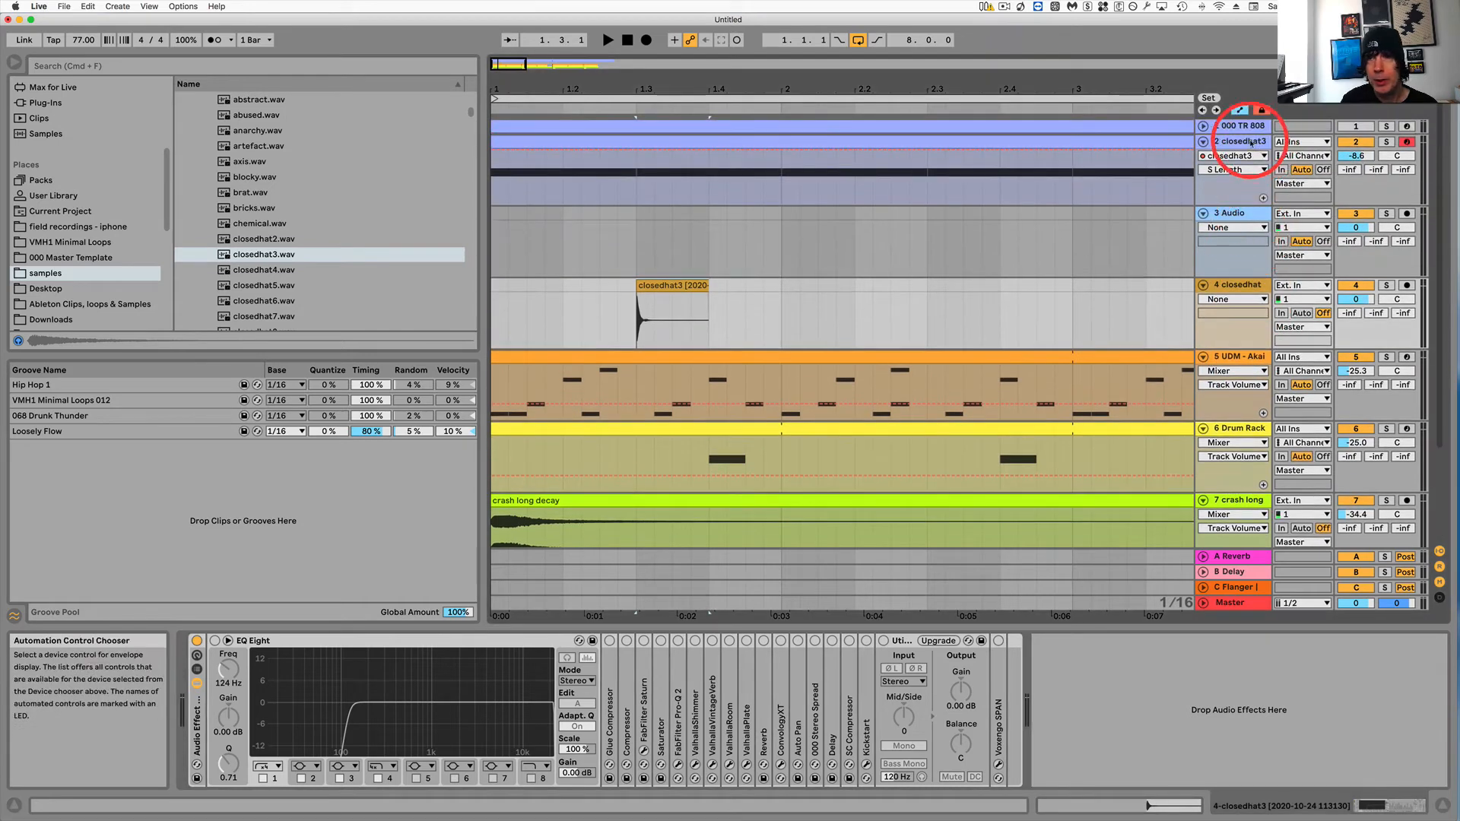
left_click(1249, 142)
left_click_drag(679, 285, 685, 689)
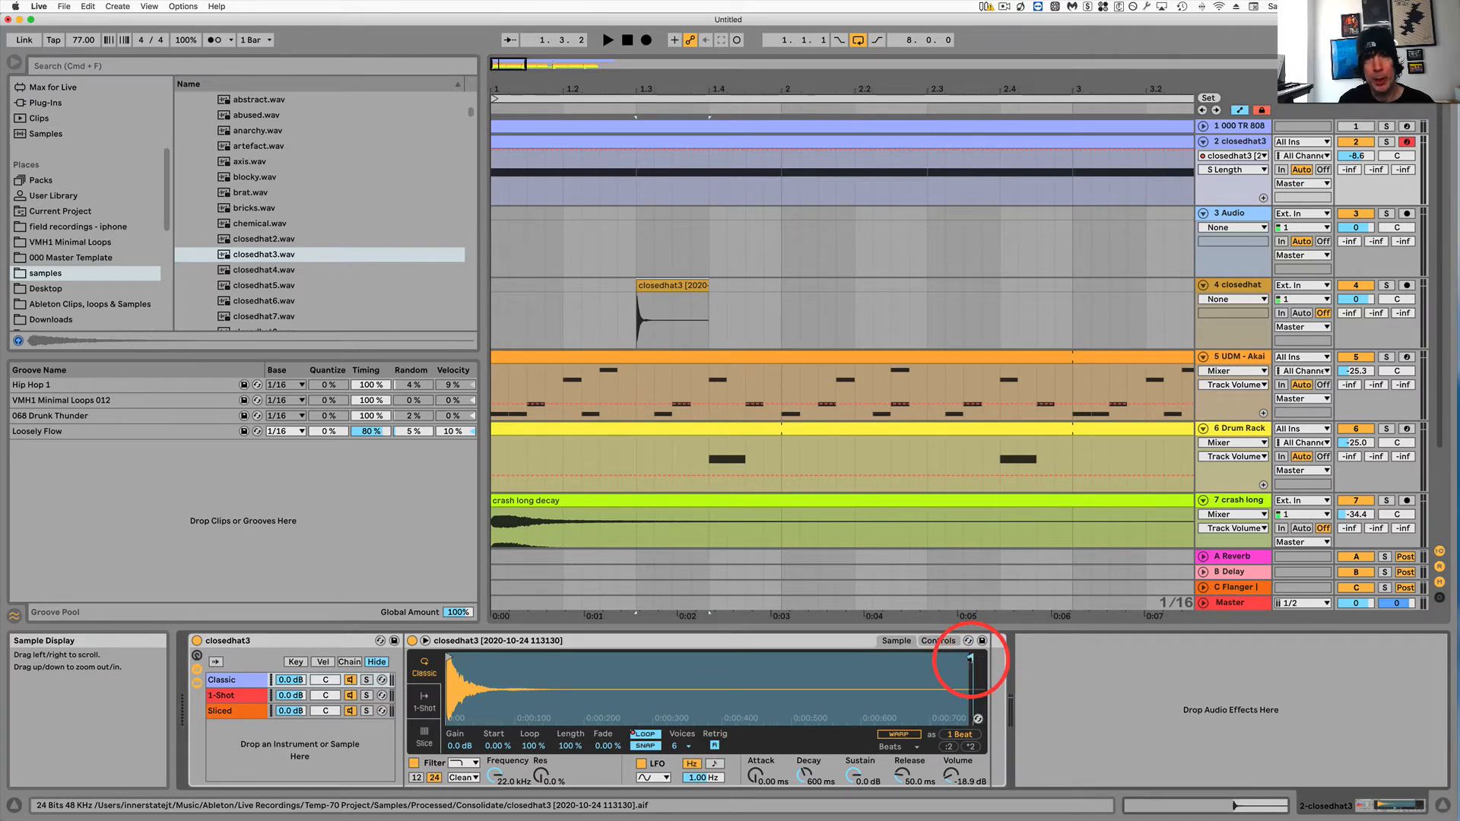
Pull the Simpler sample end marker back to trim the tail and play it back.
mouse_move(970, 659)
left_mouse_down()
mouse_move(456, 659)
mouse_move(939, 675)
mouse_move(519, 667)
mouse_move(677, 661)
mouse_move(872, 682)
left_mouse_up()
key("space")
key("space")
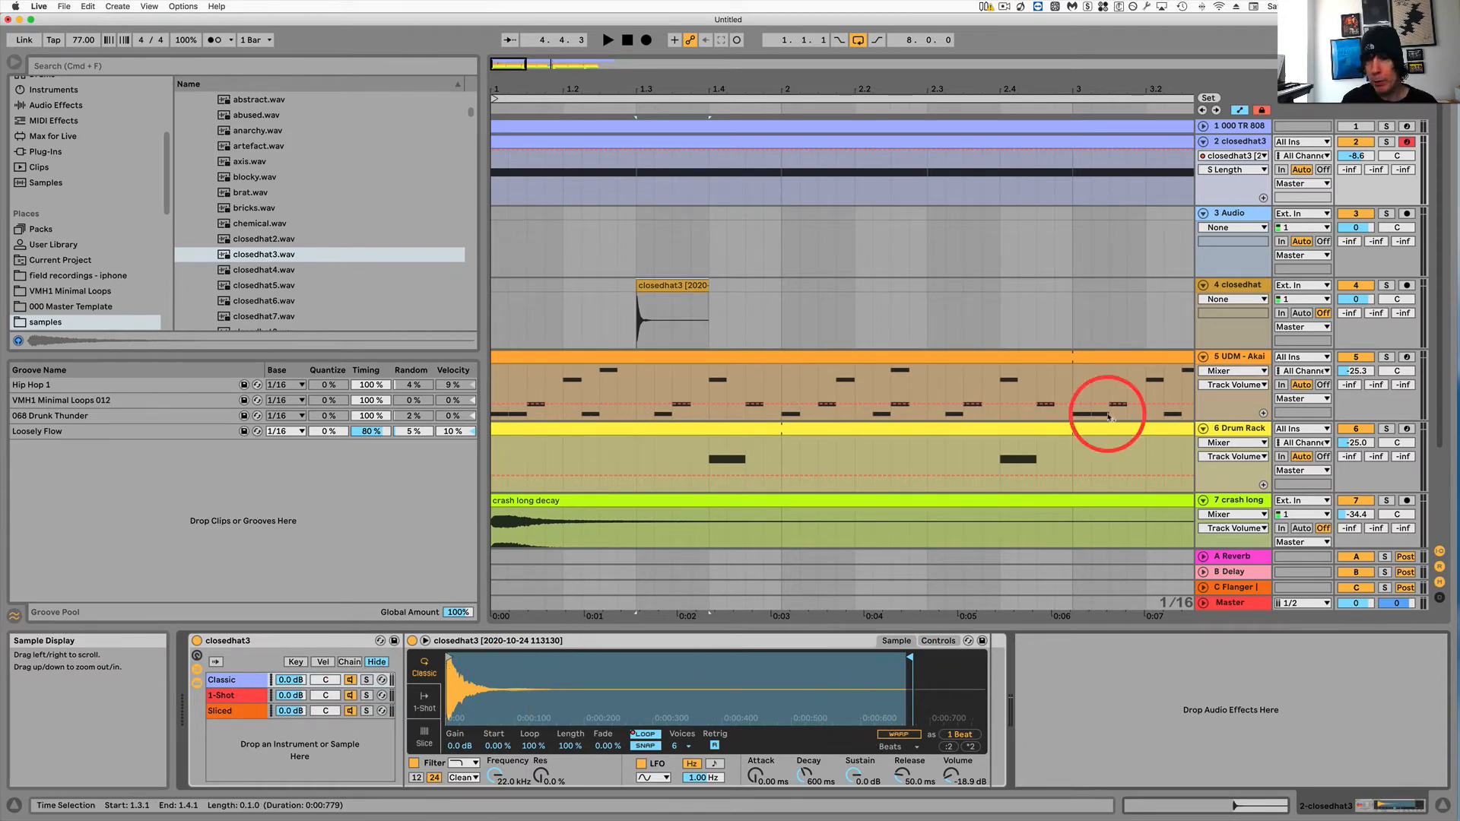
left_click(1238, 147)
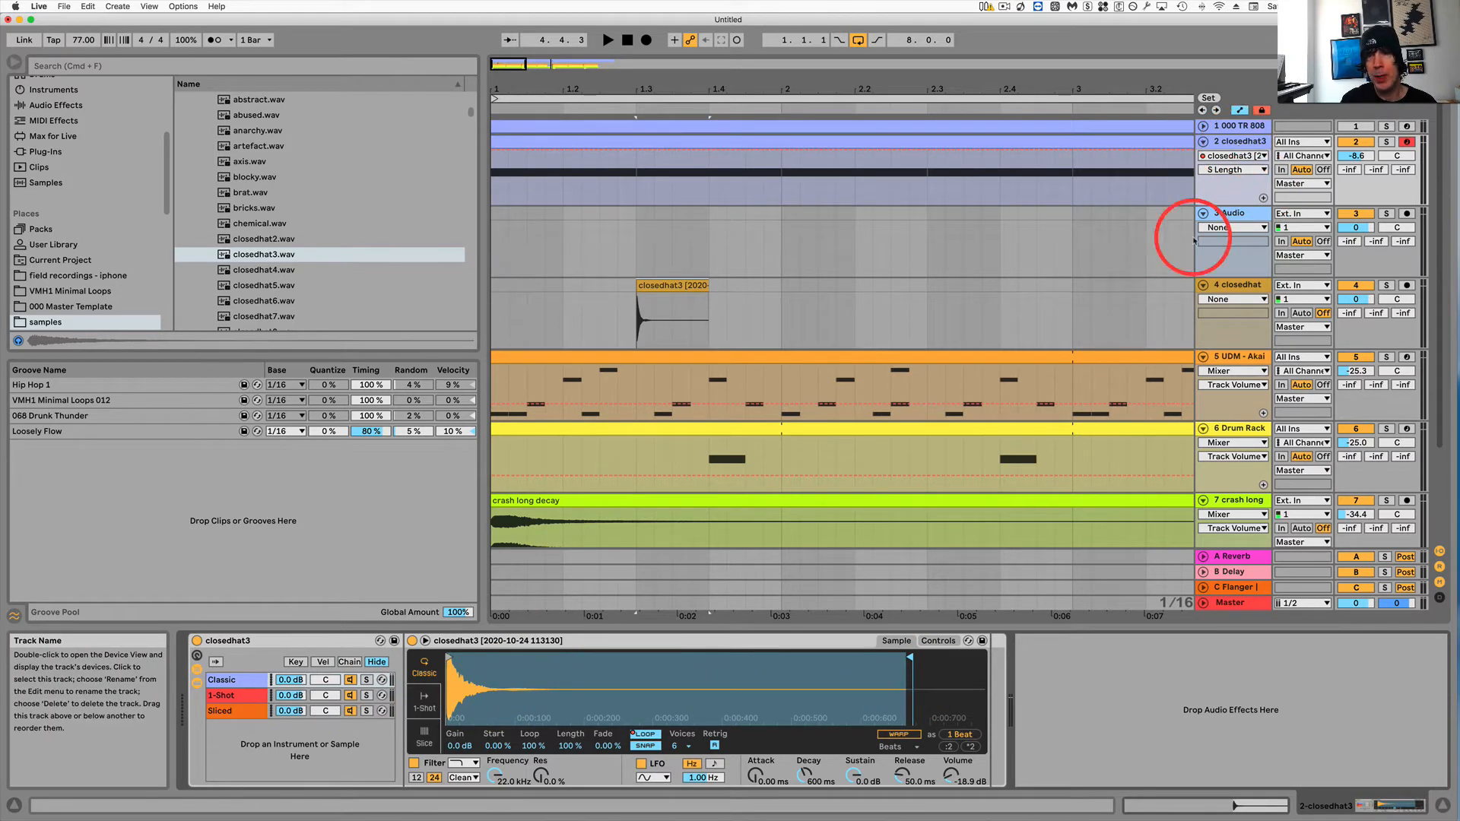
Zoom out the closedhat3 clip's Sample Length envelope to all 16 bars, reshape a segment, and play it back.
left_click(1157, 147)
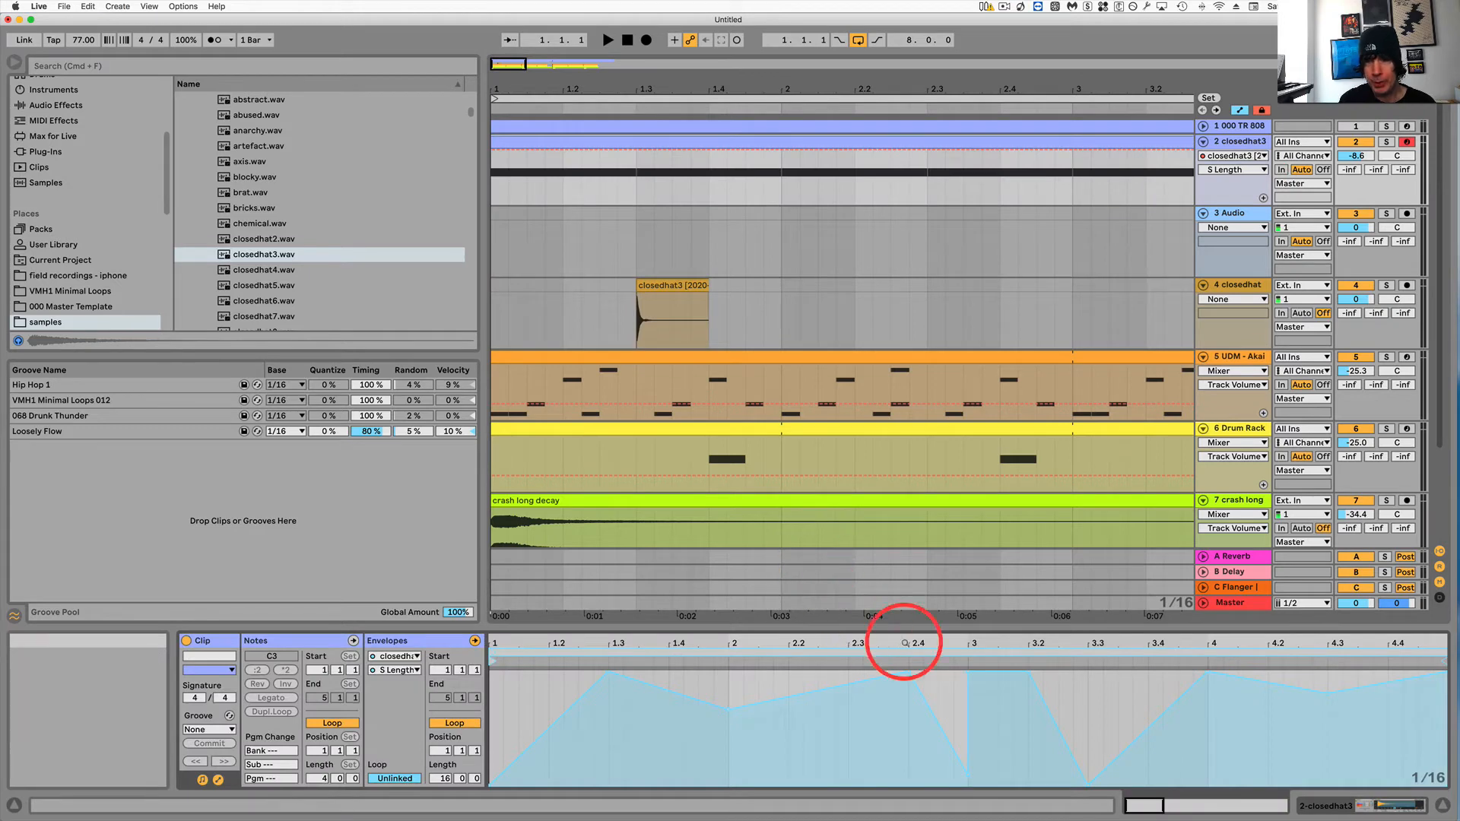
mouse_move(623, 679)
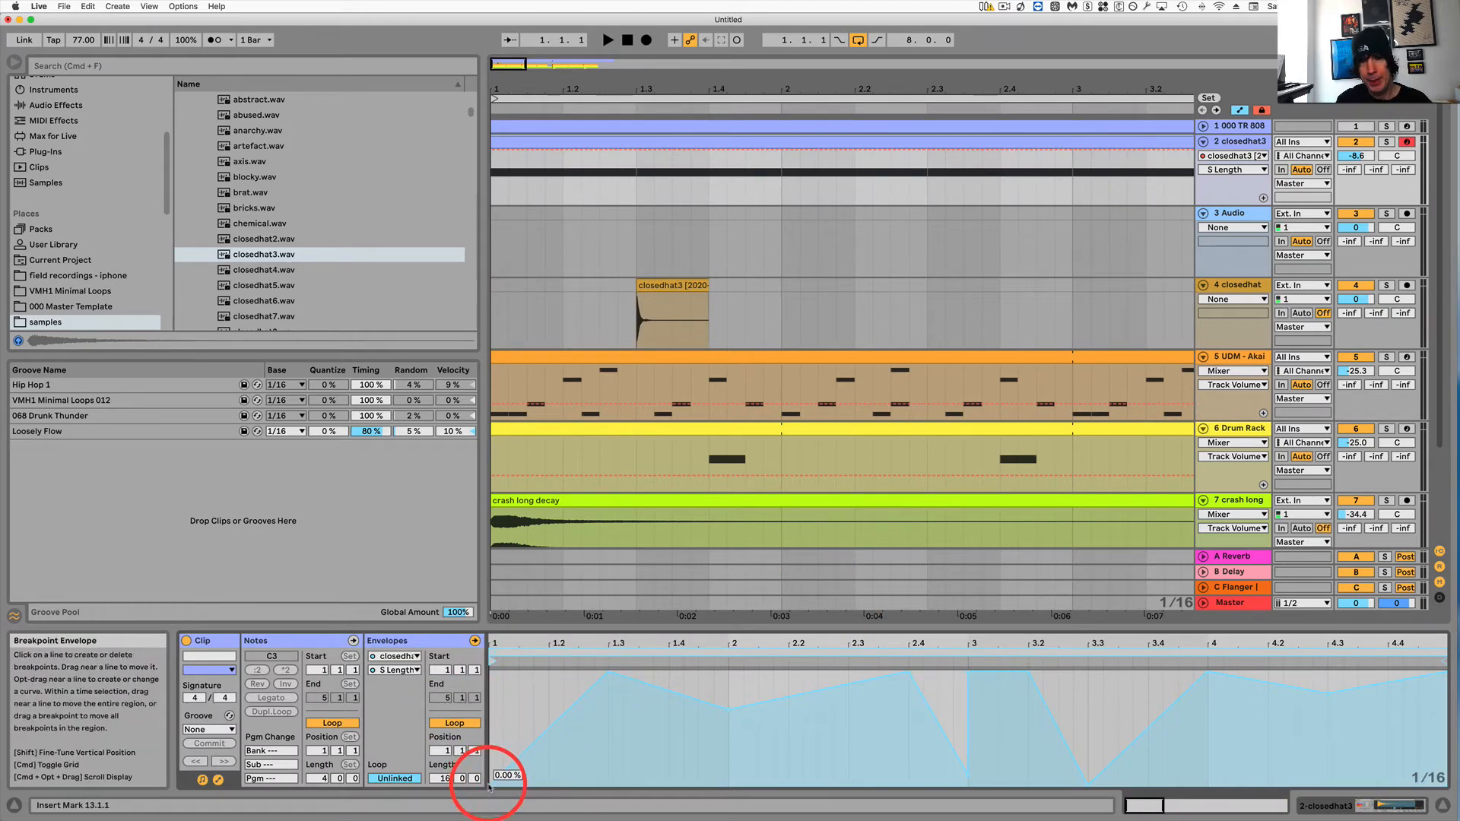
key("space")
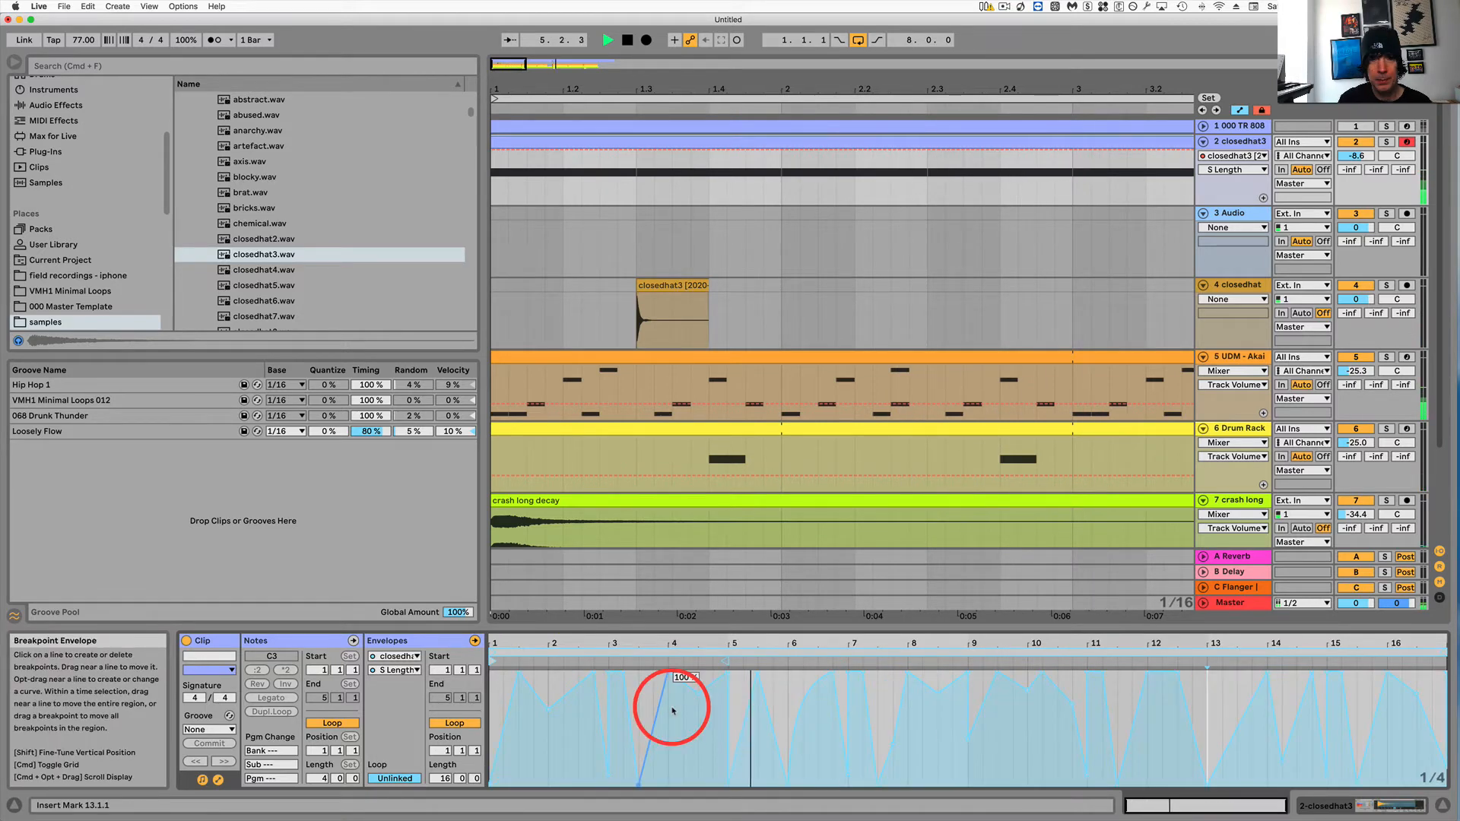
left_click_drag(672, 710, 515, 730)
key("space")
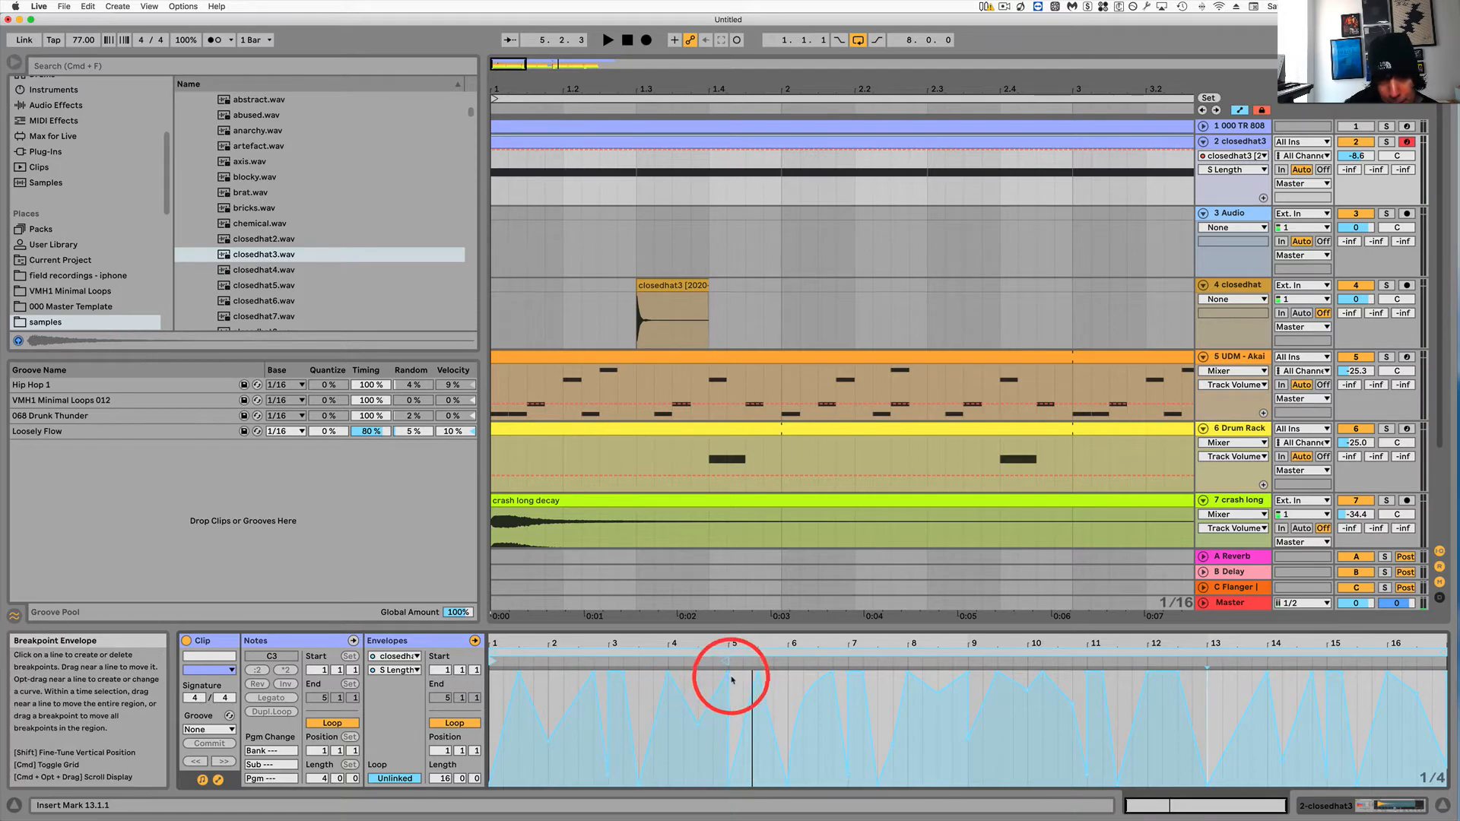
left_click_drag(482, 672, 1388, 720)
mouse_move(1390, 679)
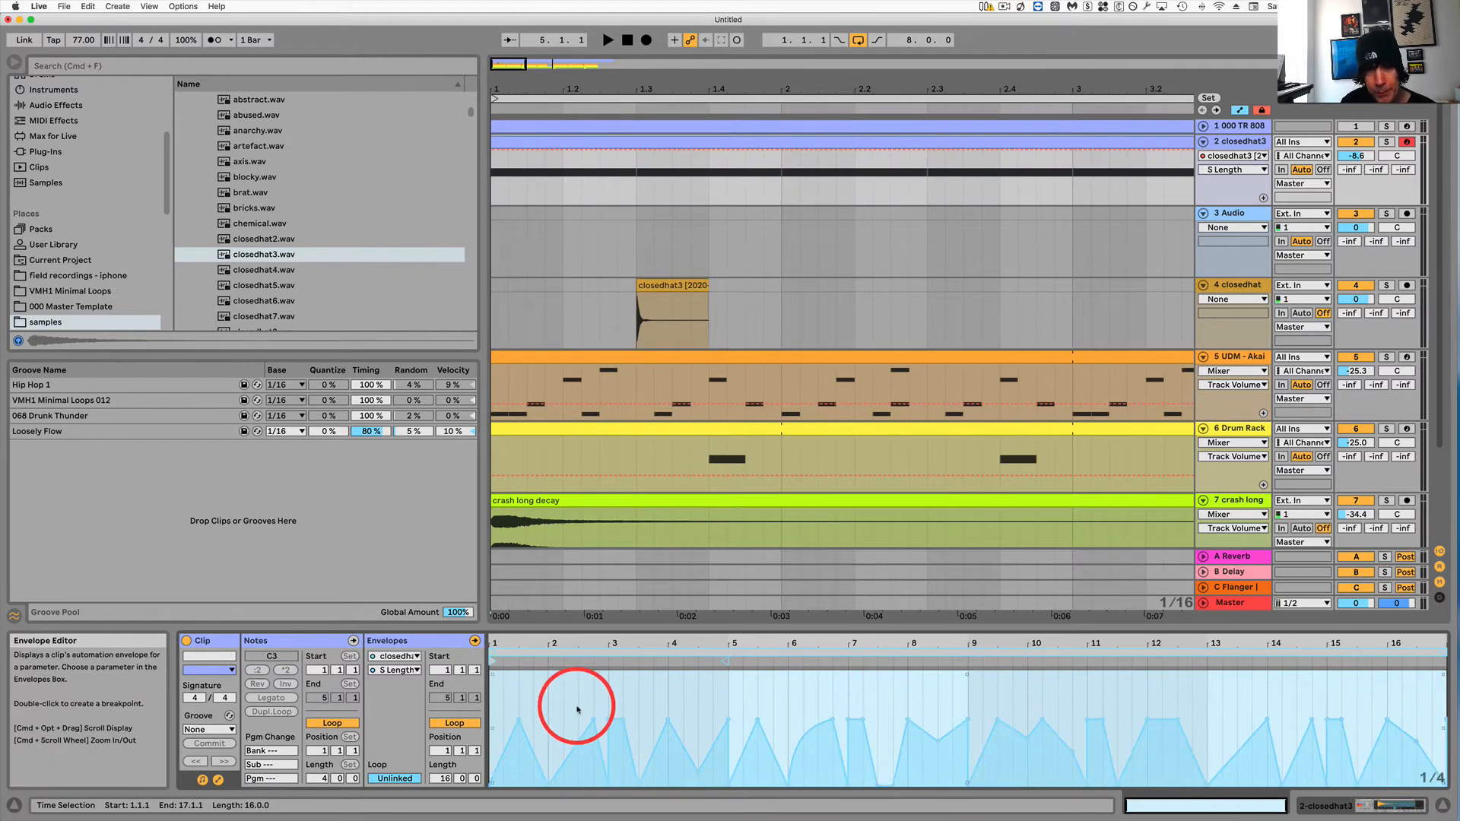
left_click(652, 692)
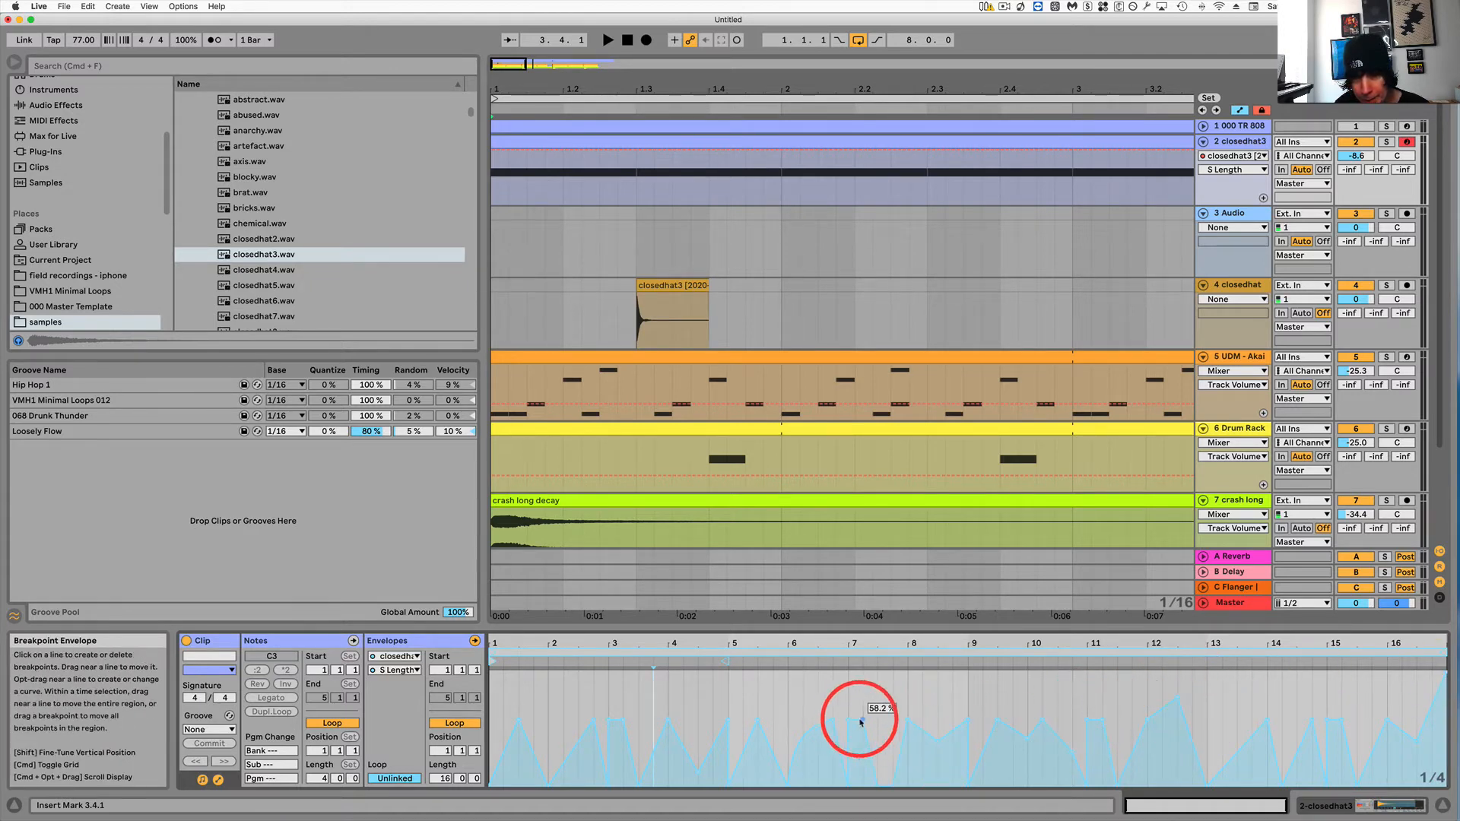
left_click_drag(859, 719, 692, 738)
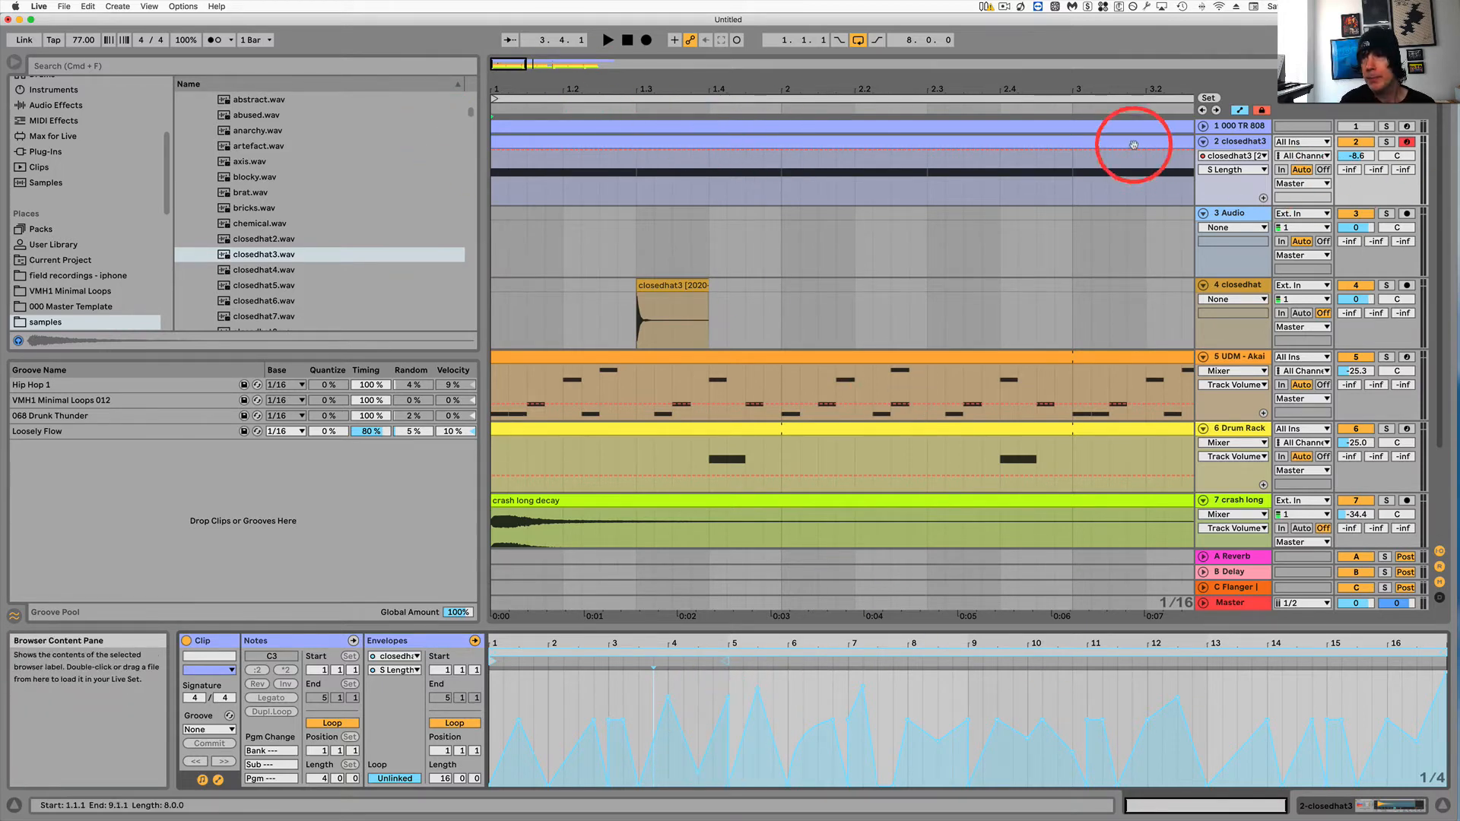
key("space")
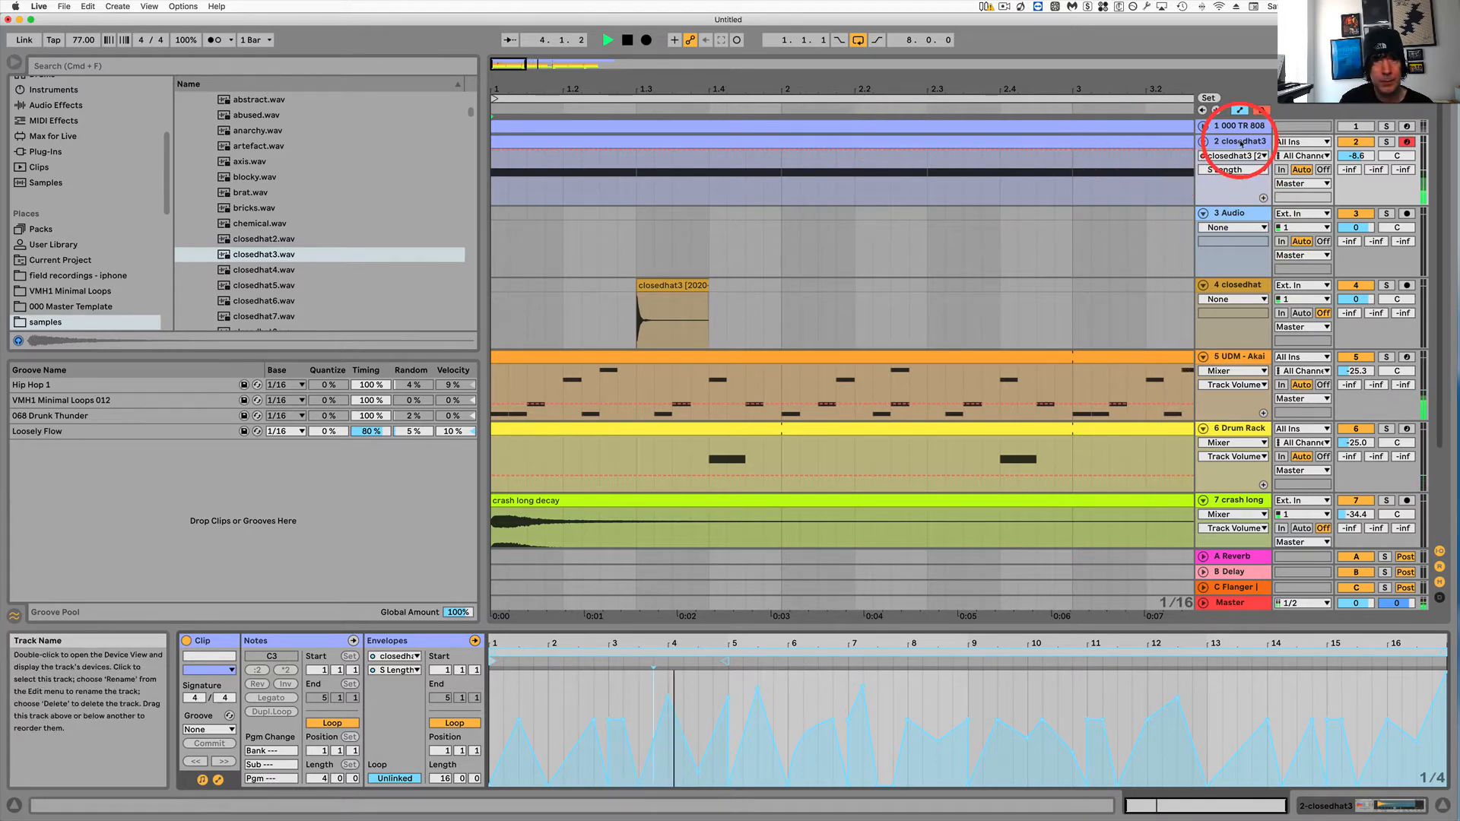
Delete the closedhat3 audio clip from track 4 and audition the arrangement.
left_click(1062, 139)
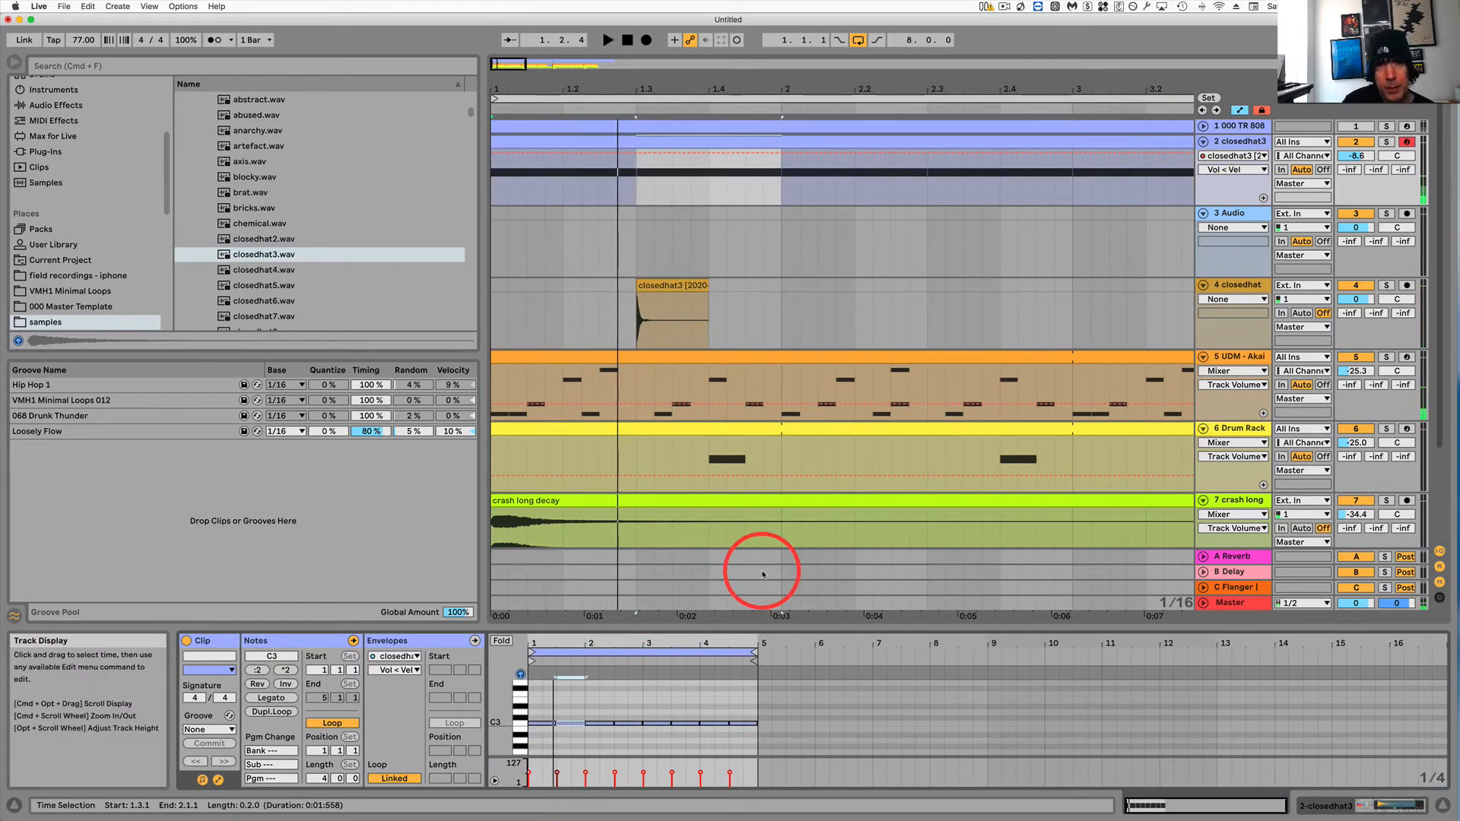
left_click(671, 284)
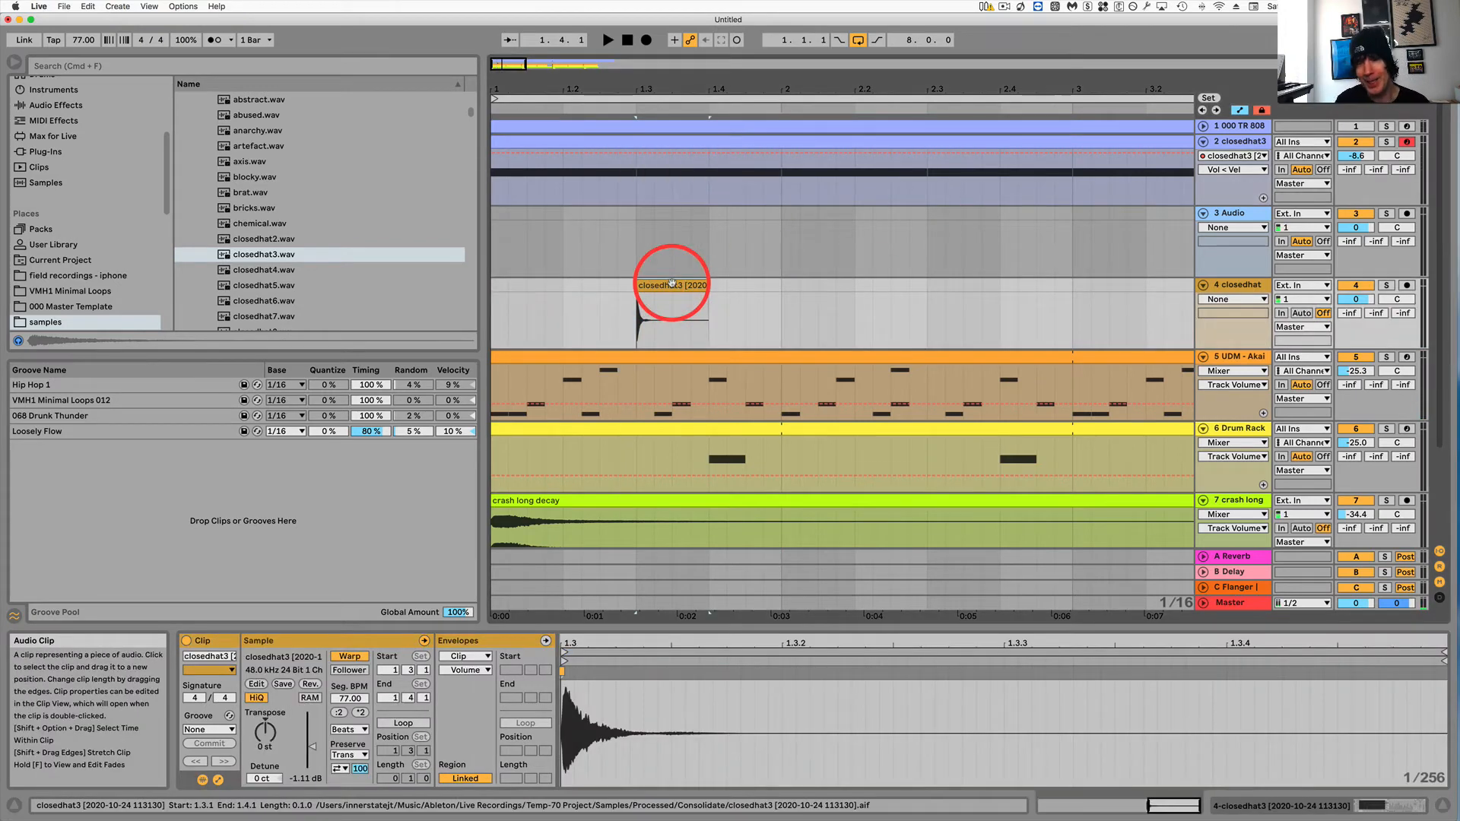
key("Delete")
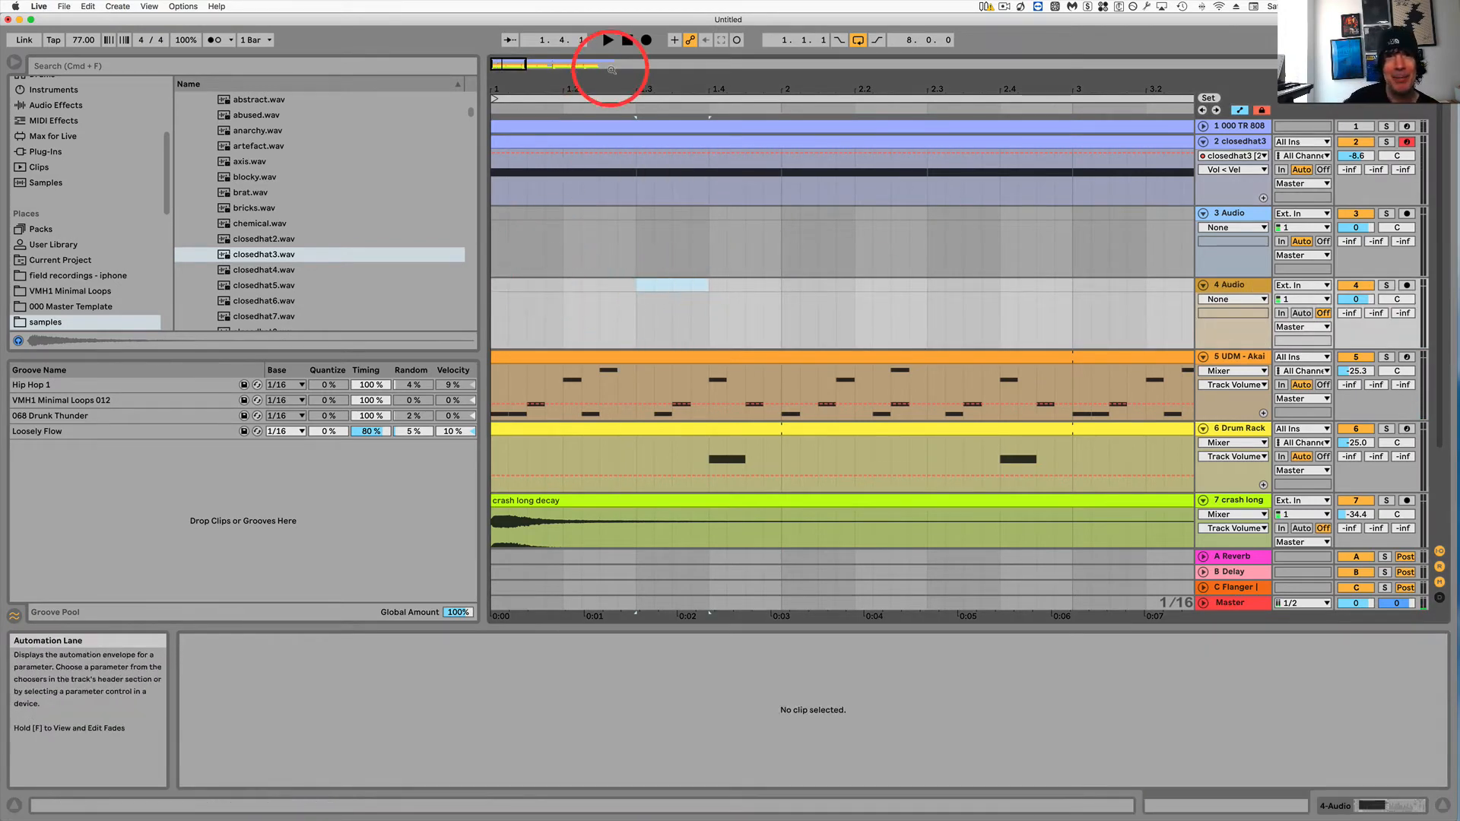
key("space")
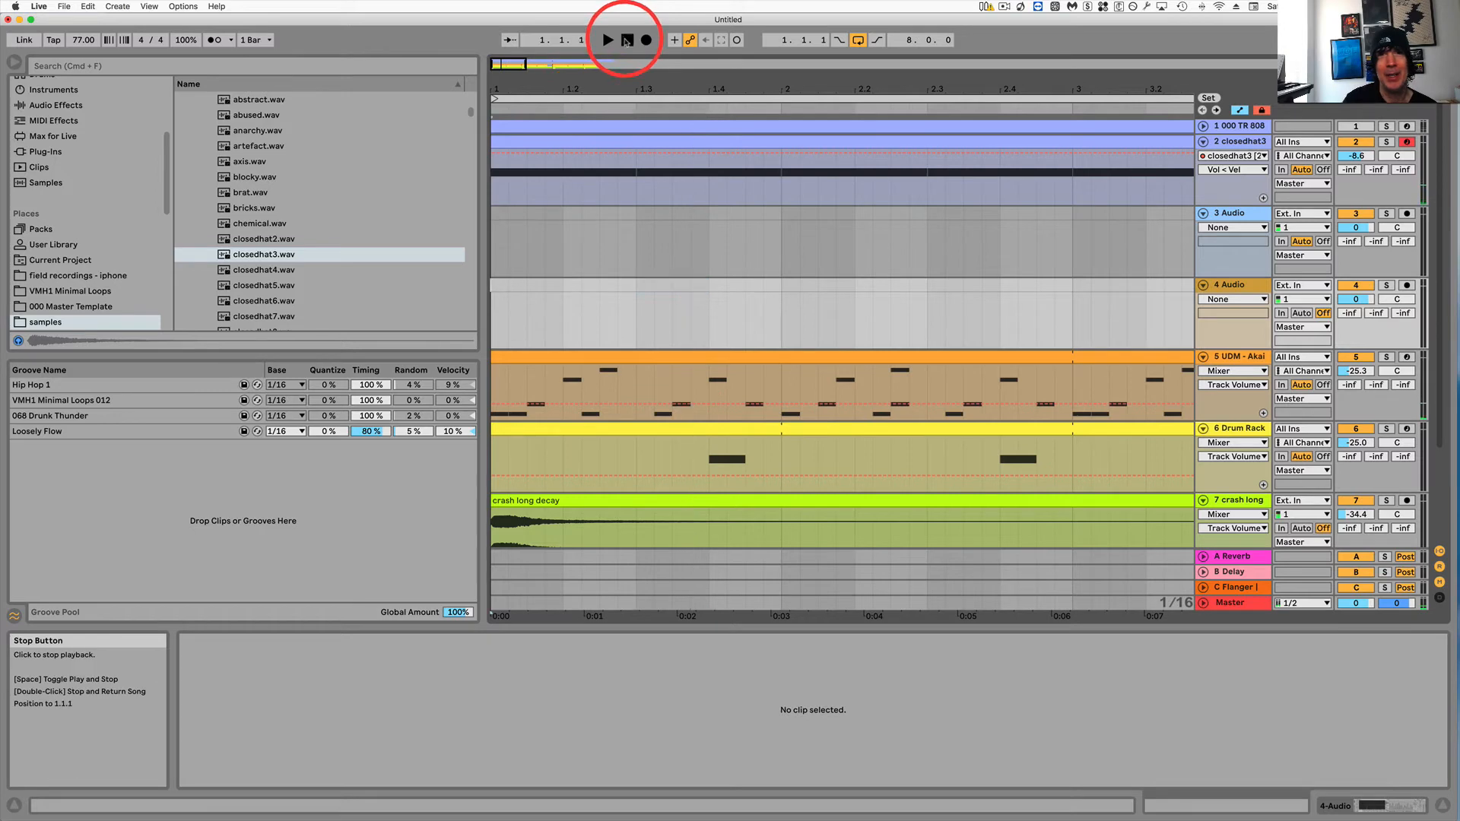
key("space")
Open the closedhat3 MIDI clip and rearrange its hi-hat notes, moving one note earlier to about 2.3.
left_click(1239, 143)
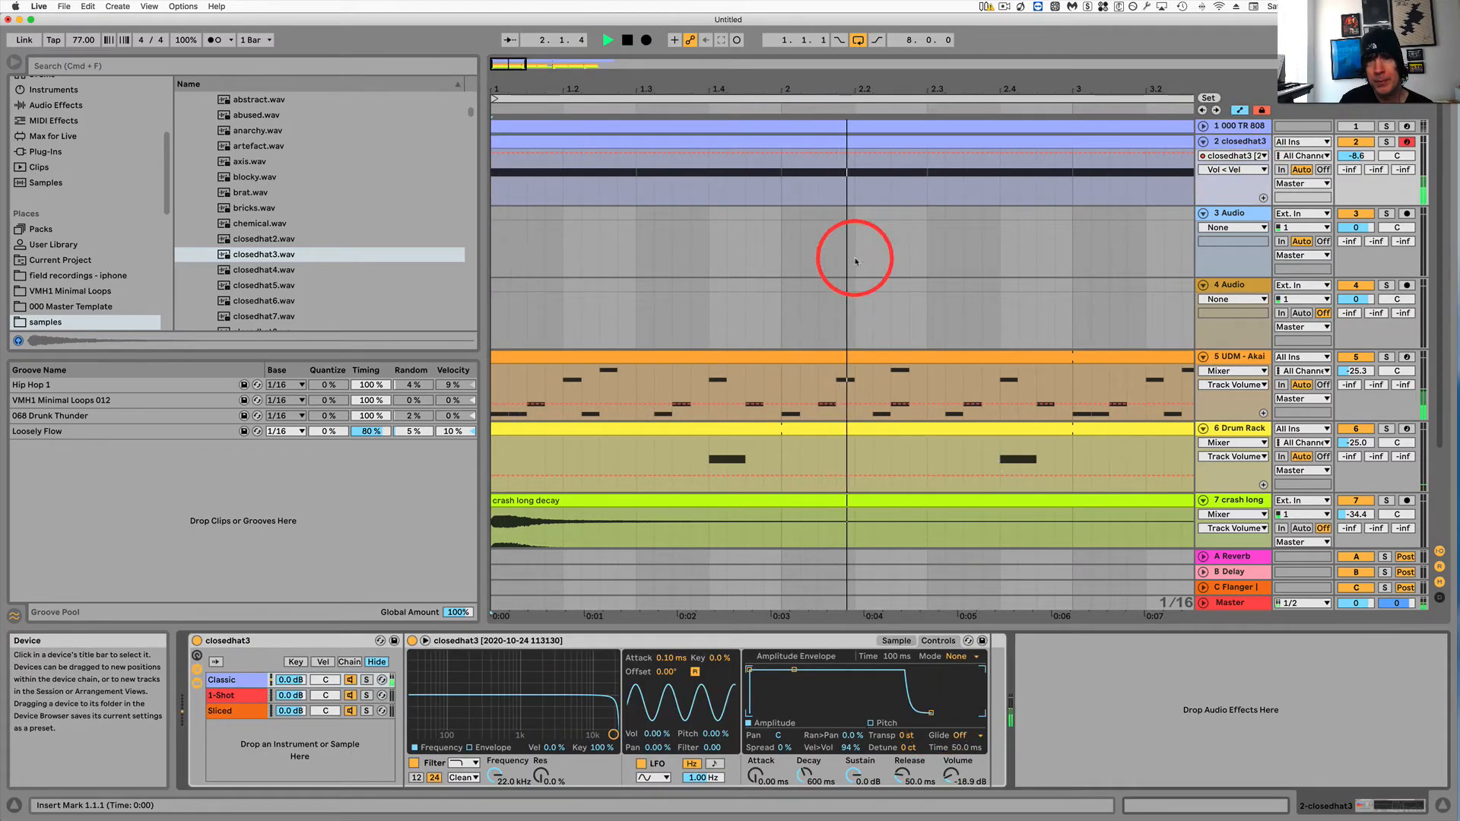
left_click_drag(788, 85, 783, 81)
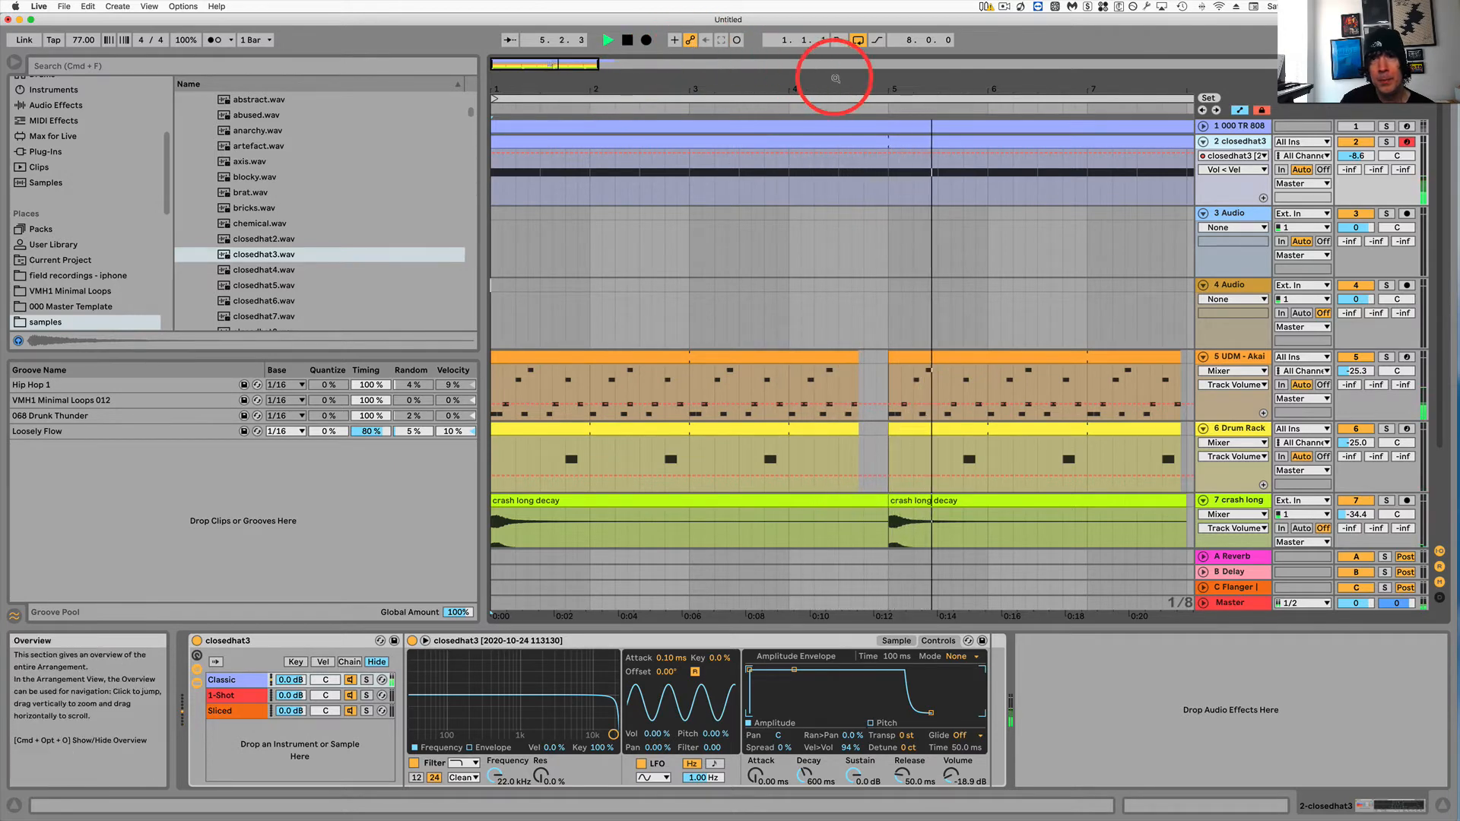
left_click_drag(847, 81, 718, 95)
key("space")
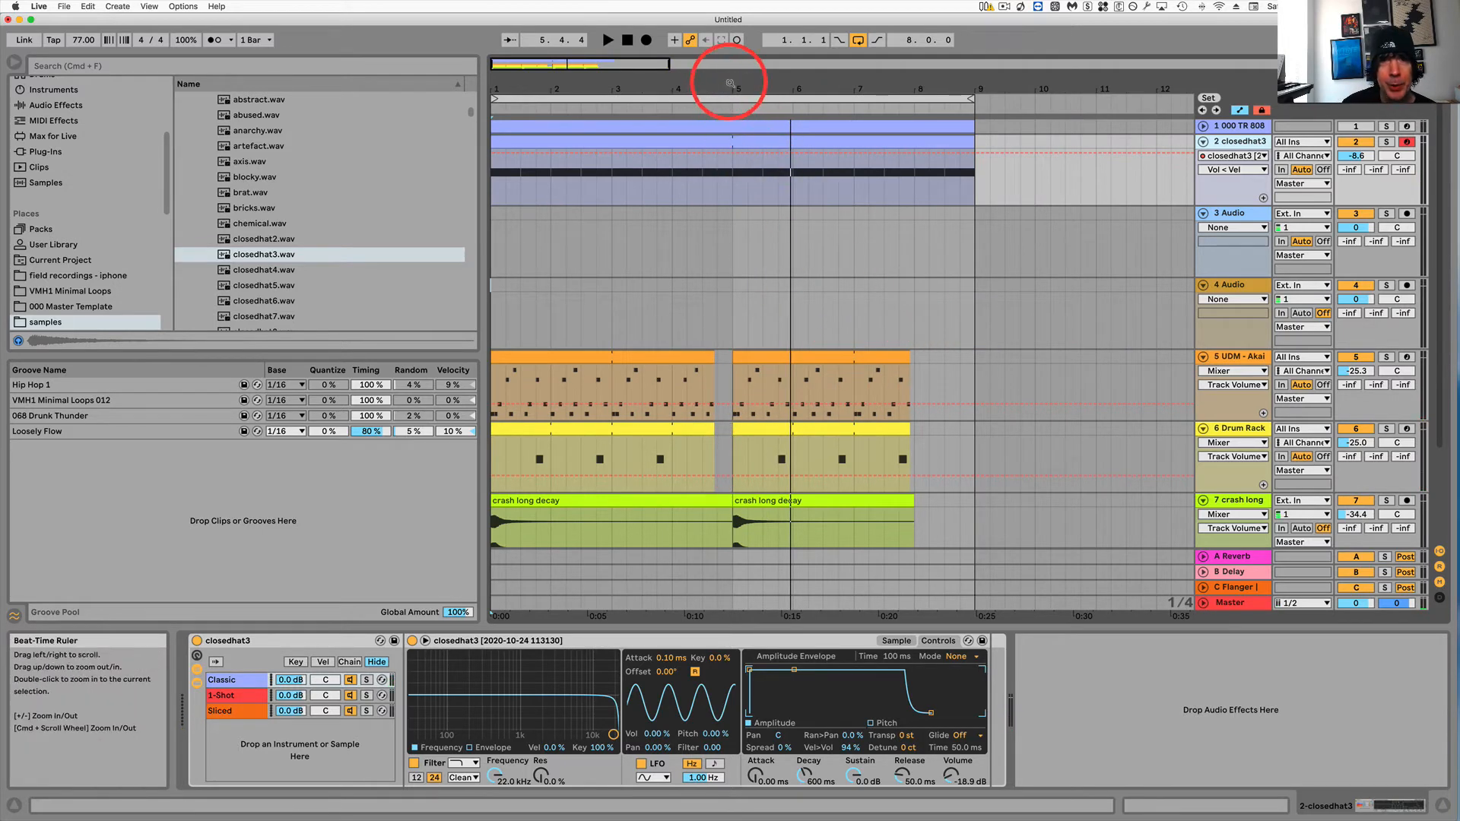
left_click_drag(732, 84, 731, 104)
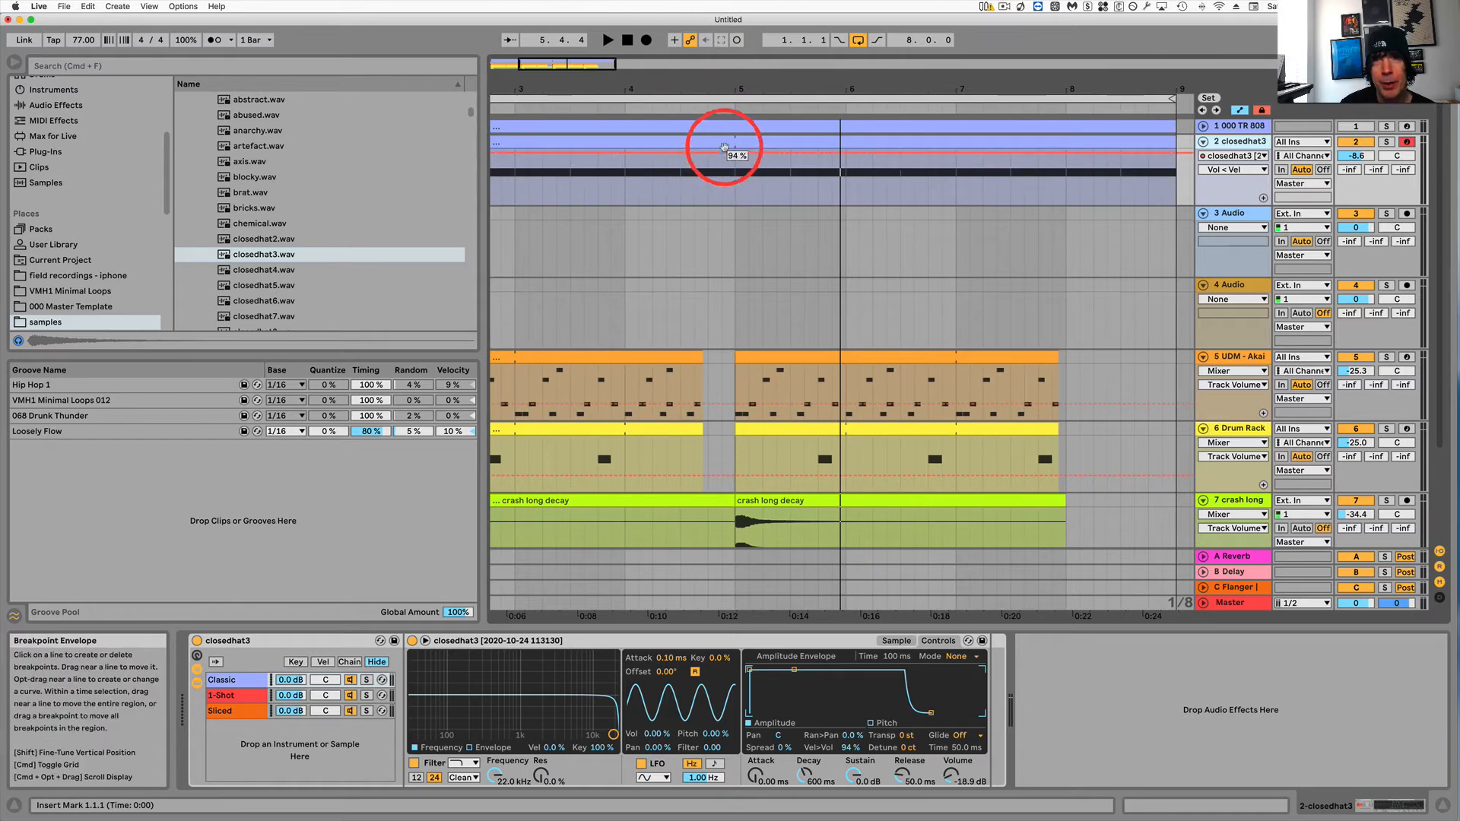
double_click(726, 142)
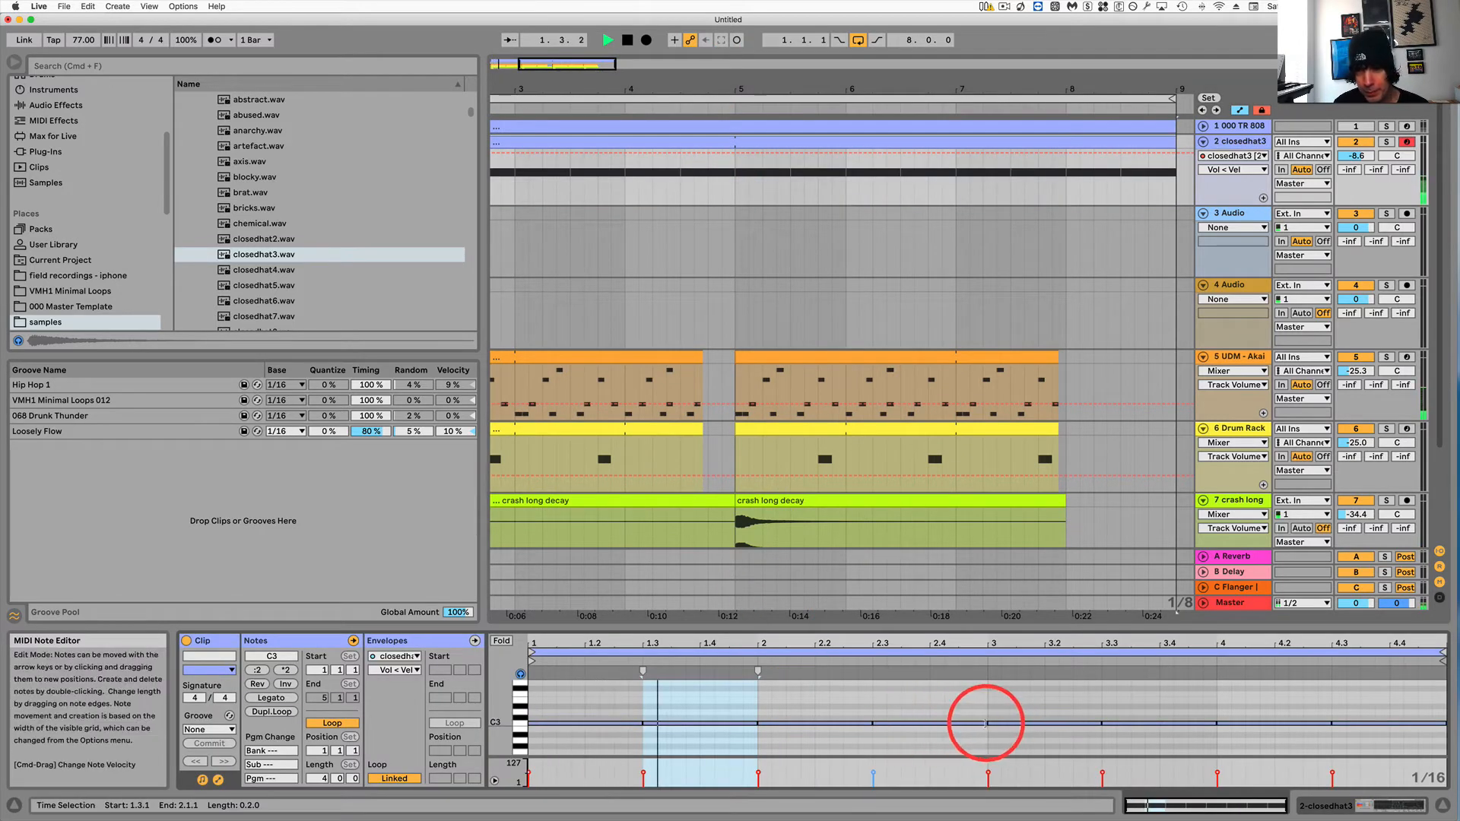
left_click_drag(985, 723, 955, 723)
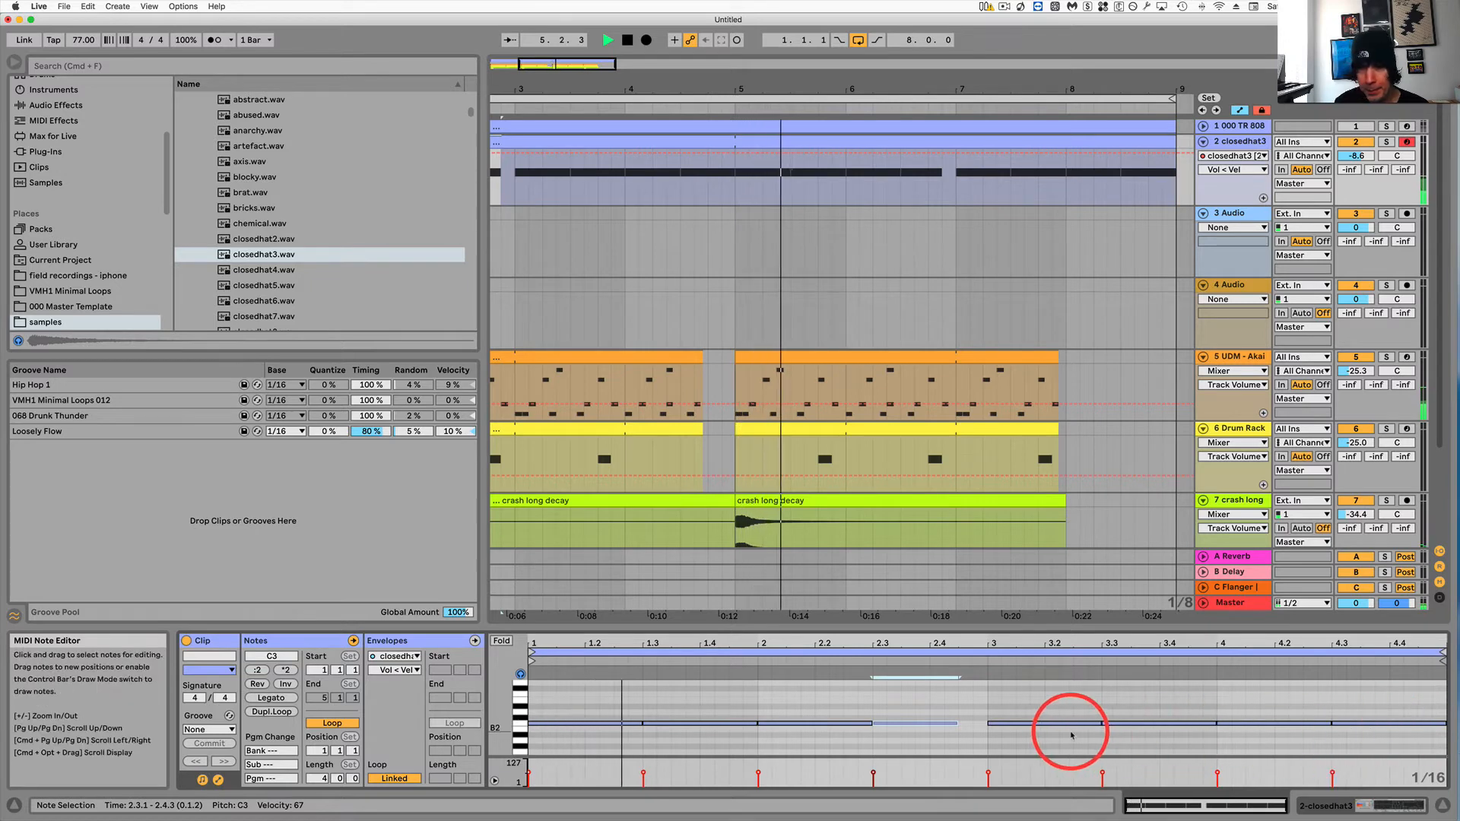
left_click(1318, 722)
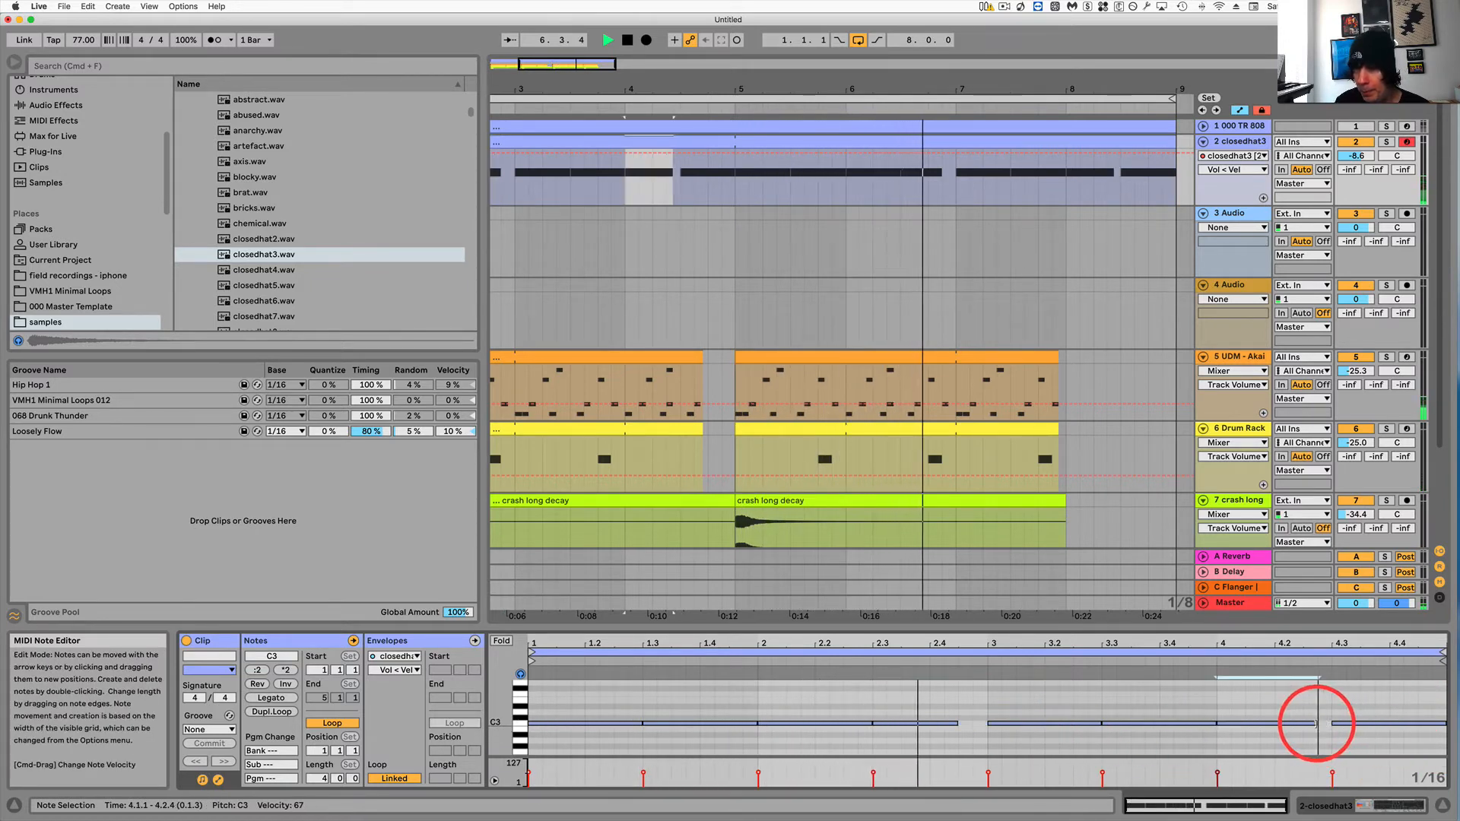
left_click(1199, 723)
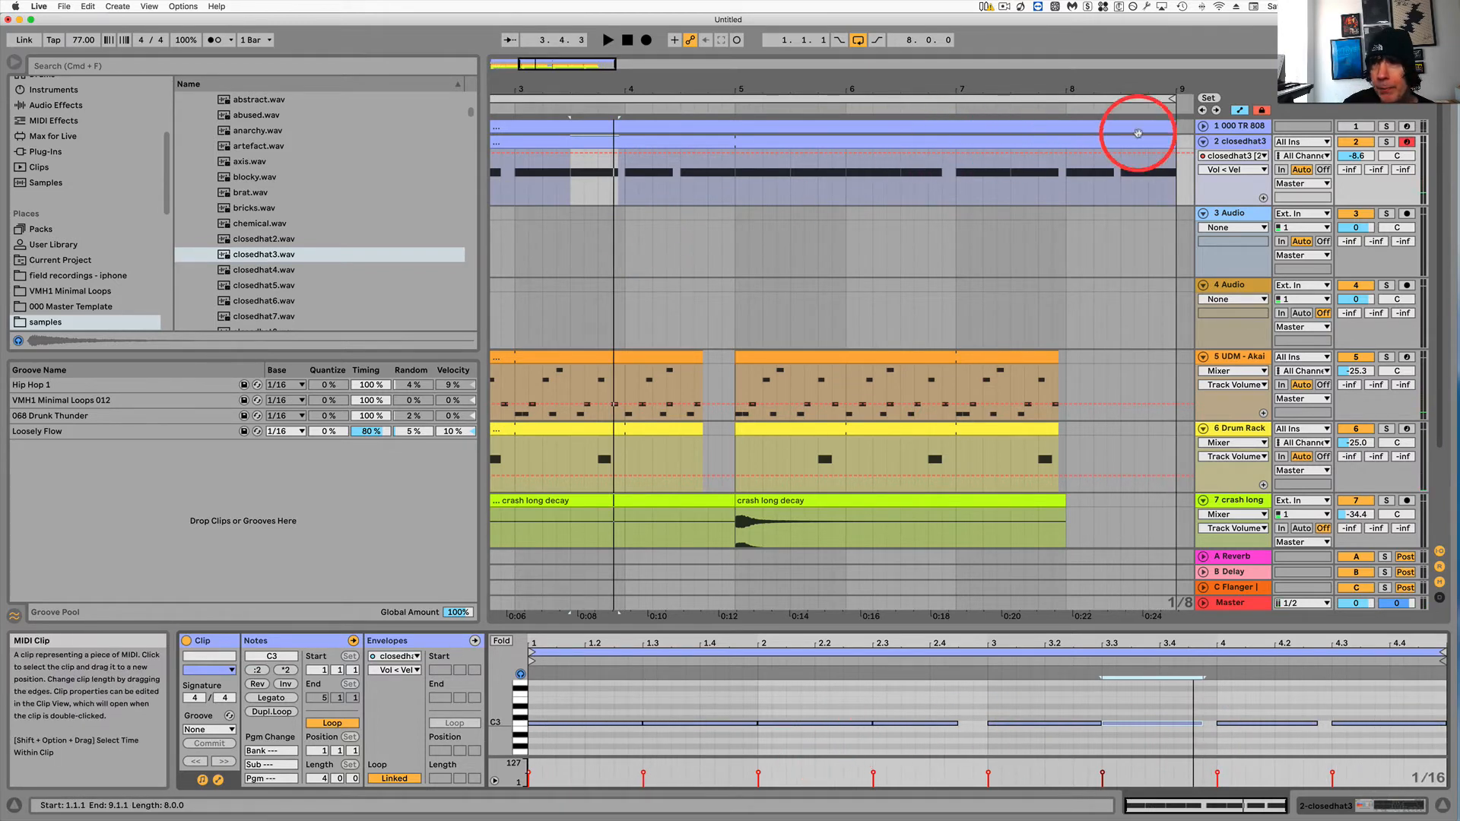
Select the Simpler's sample Length parameter so the closedhat3 clip shows its S Length envelope.
left_click(1039, 142)
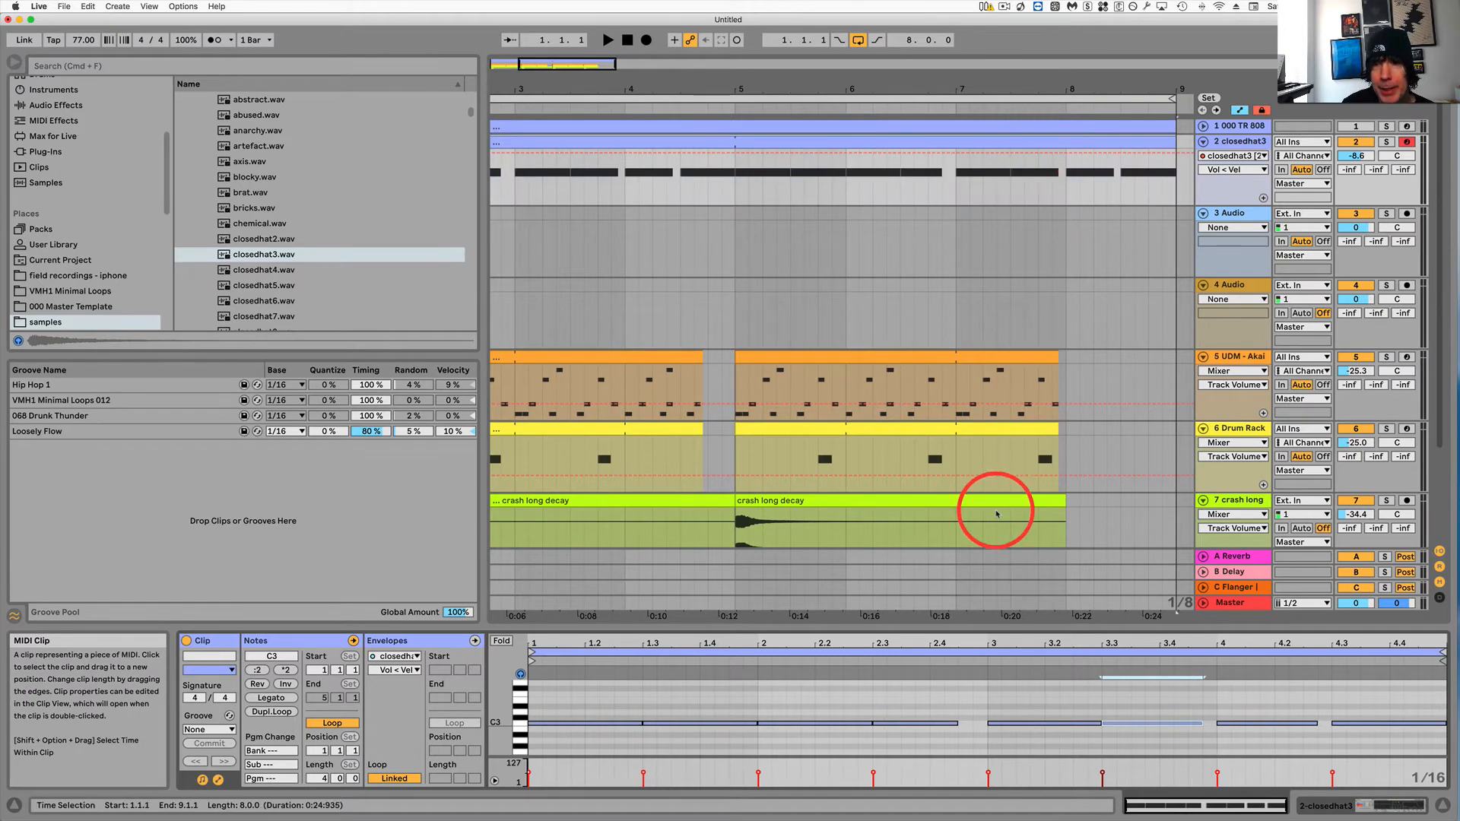
double_click(1250, 141)
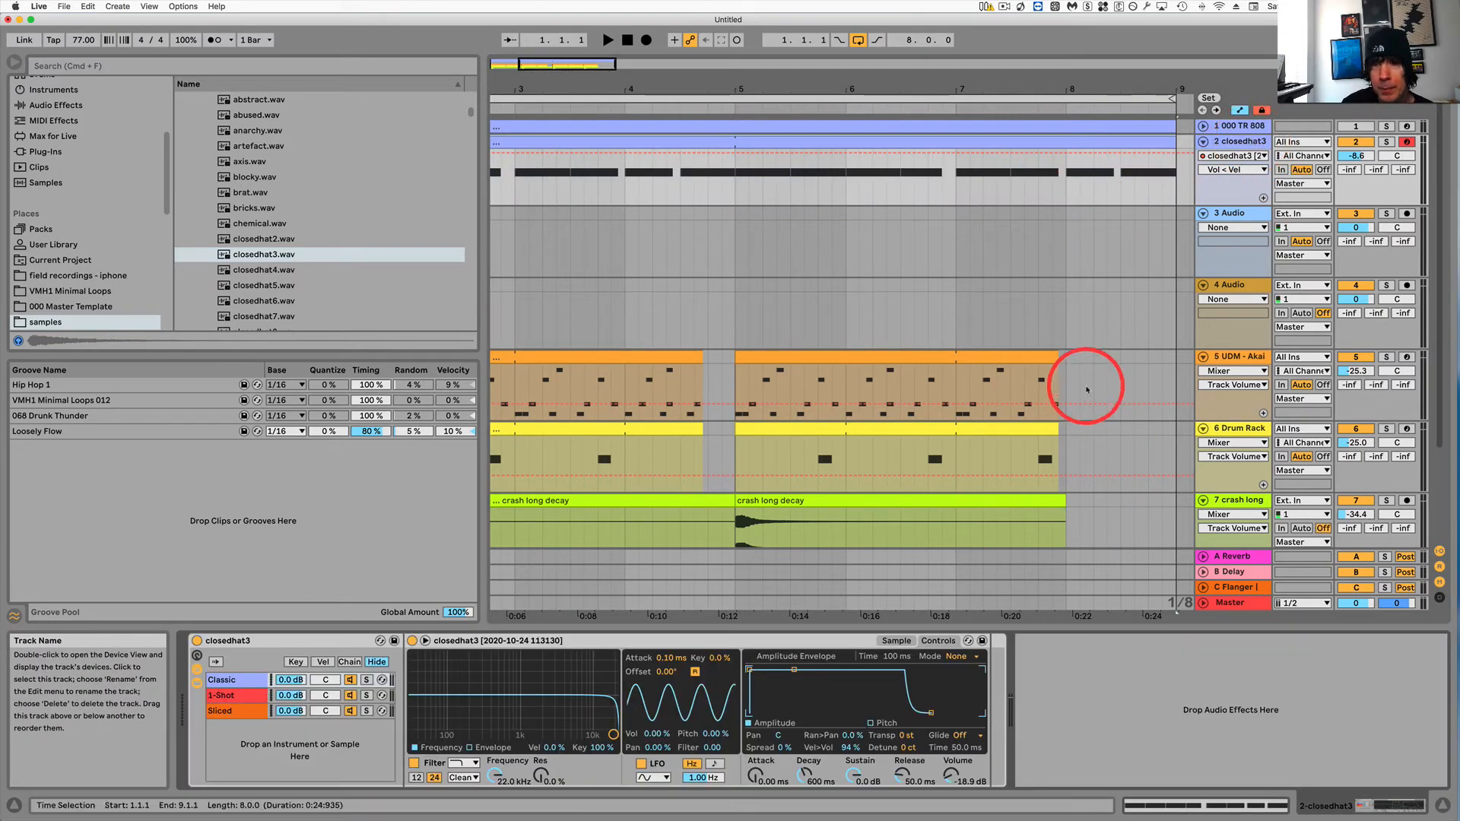
double_click(1108, 142)
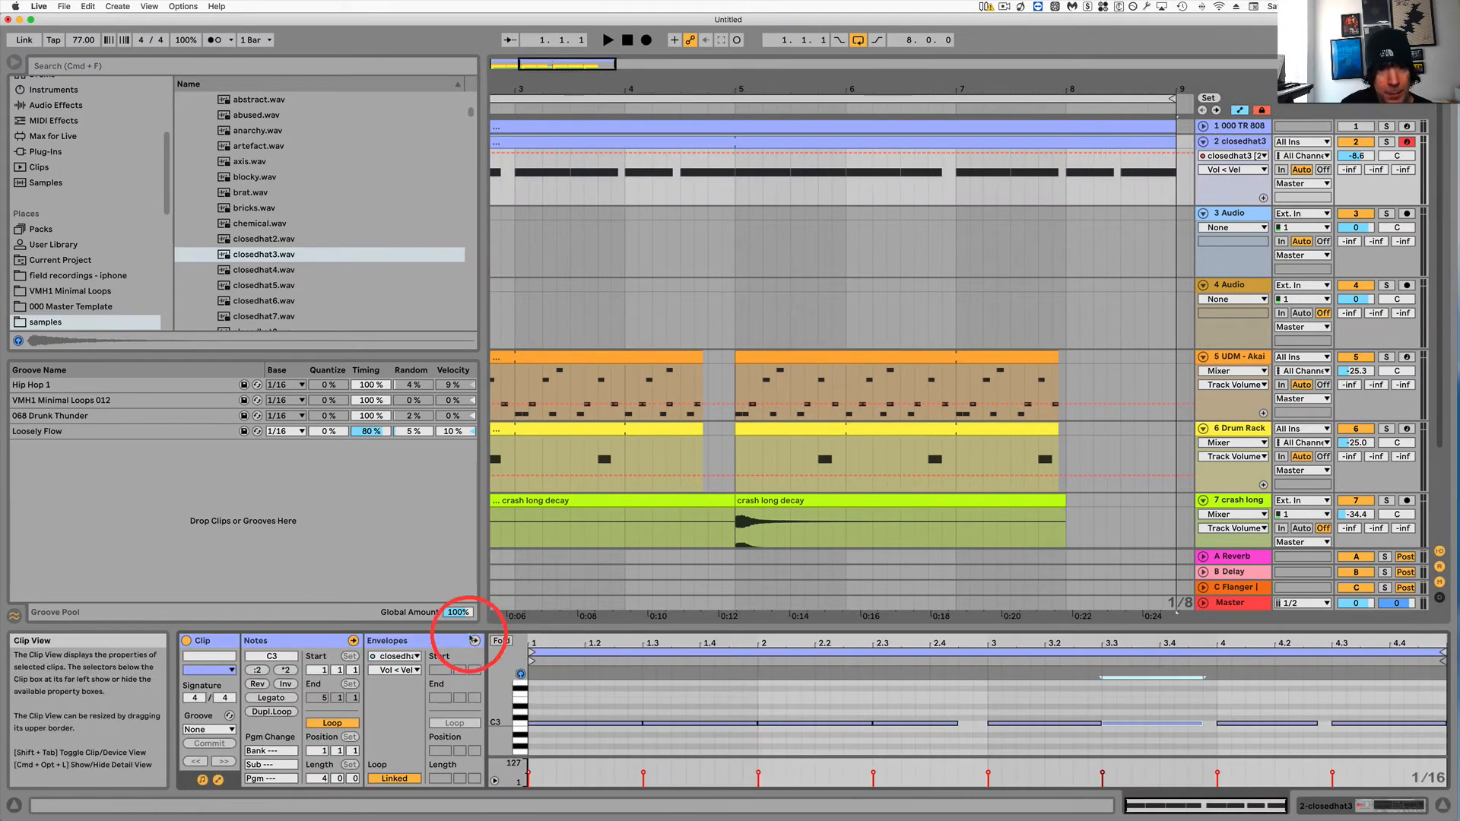
left_click(422, 640)
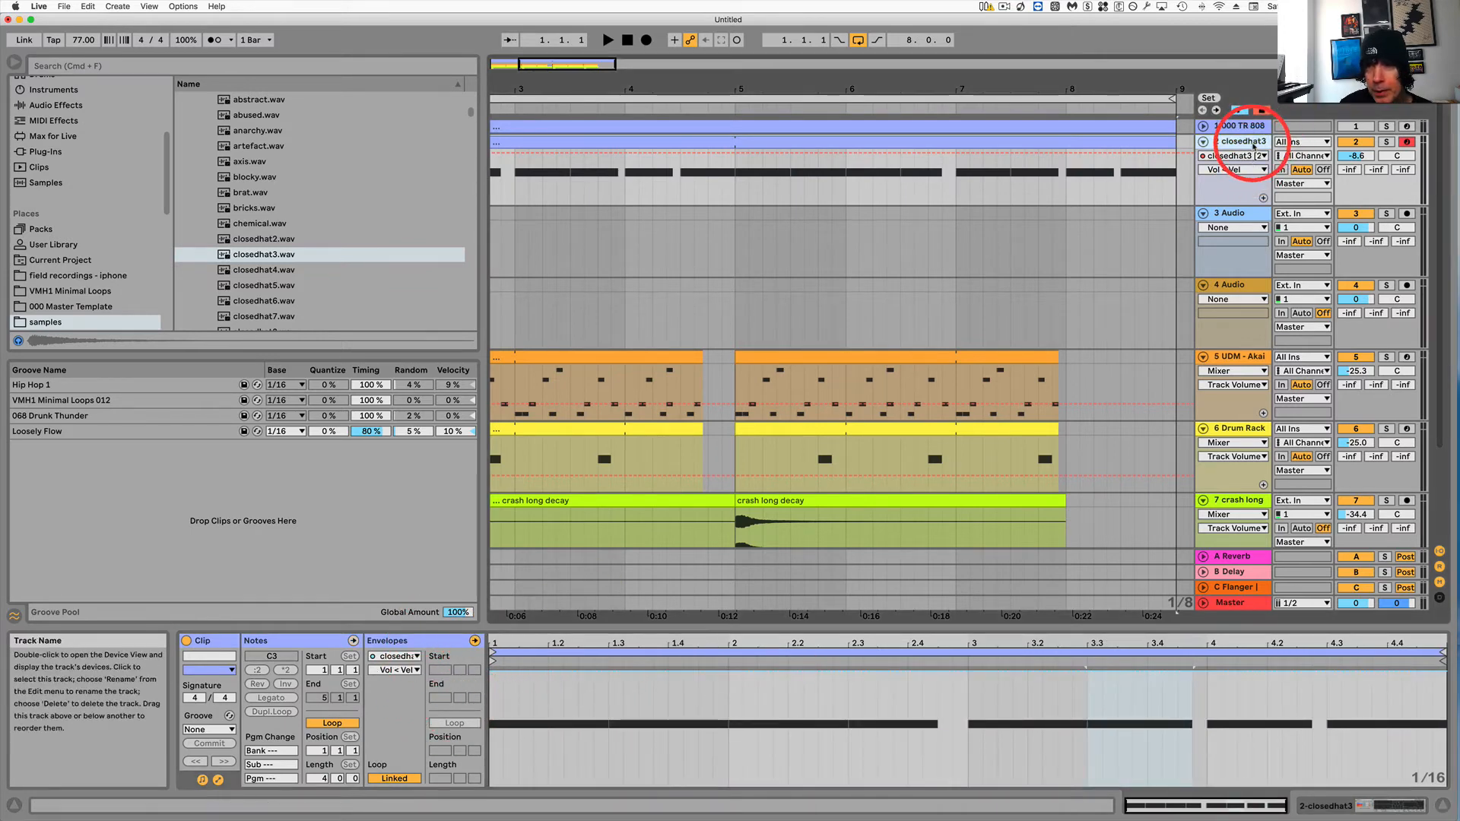
double_click(1243, 143)
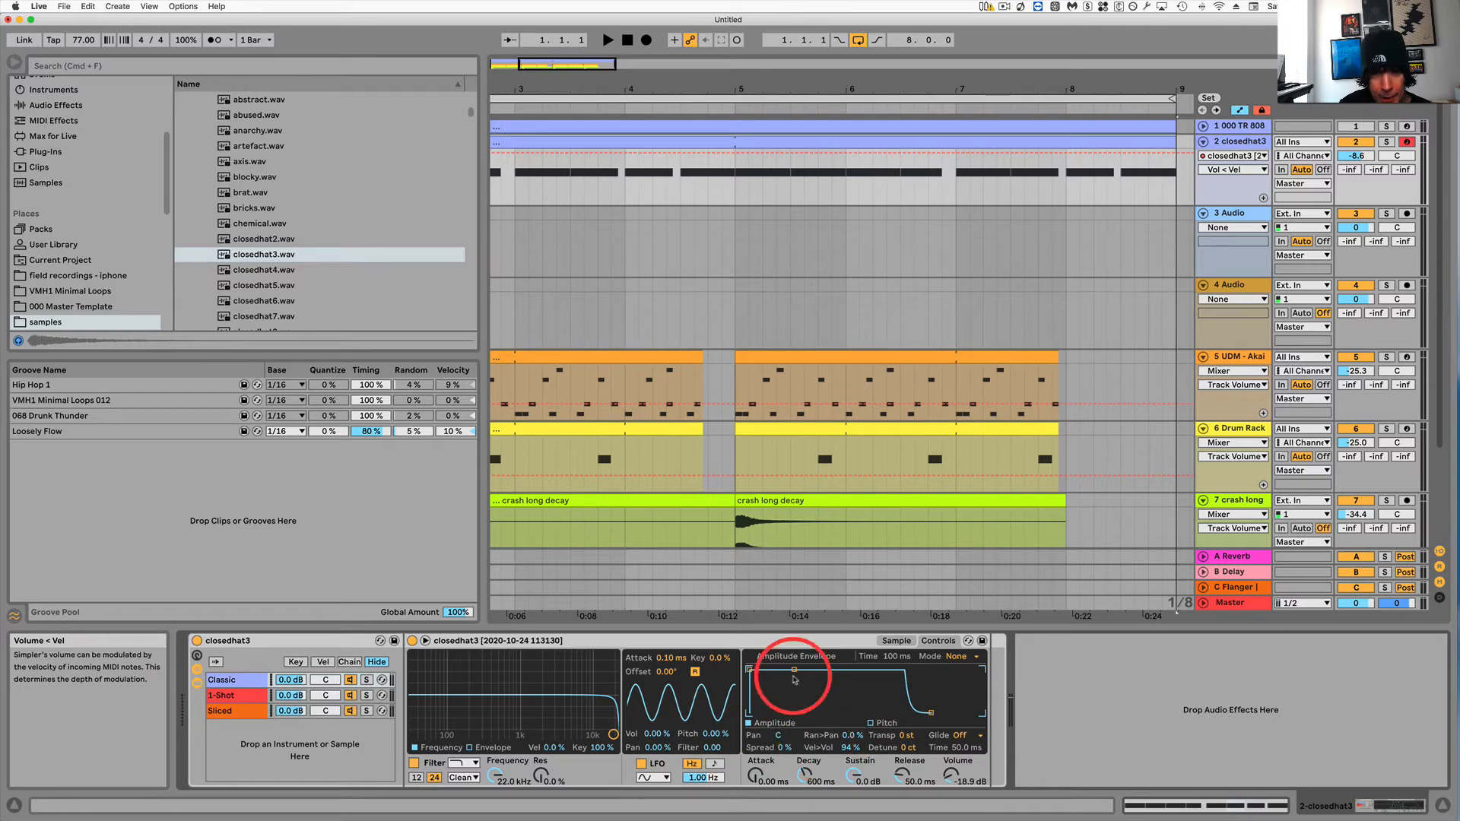
left_click(896, 641)
left_click(569, 745)
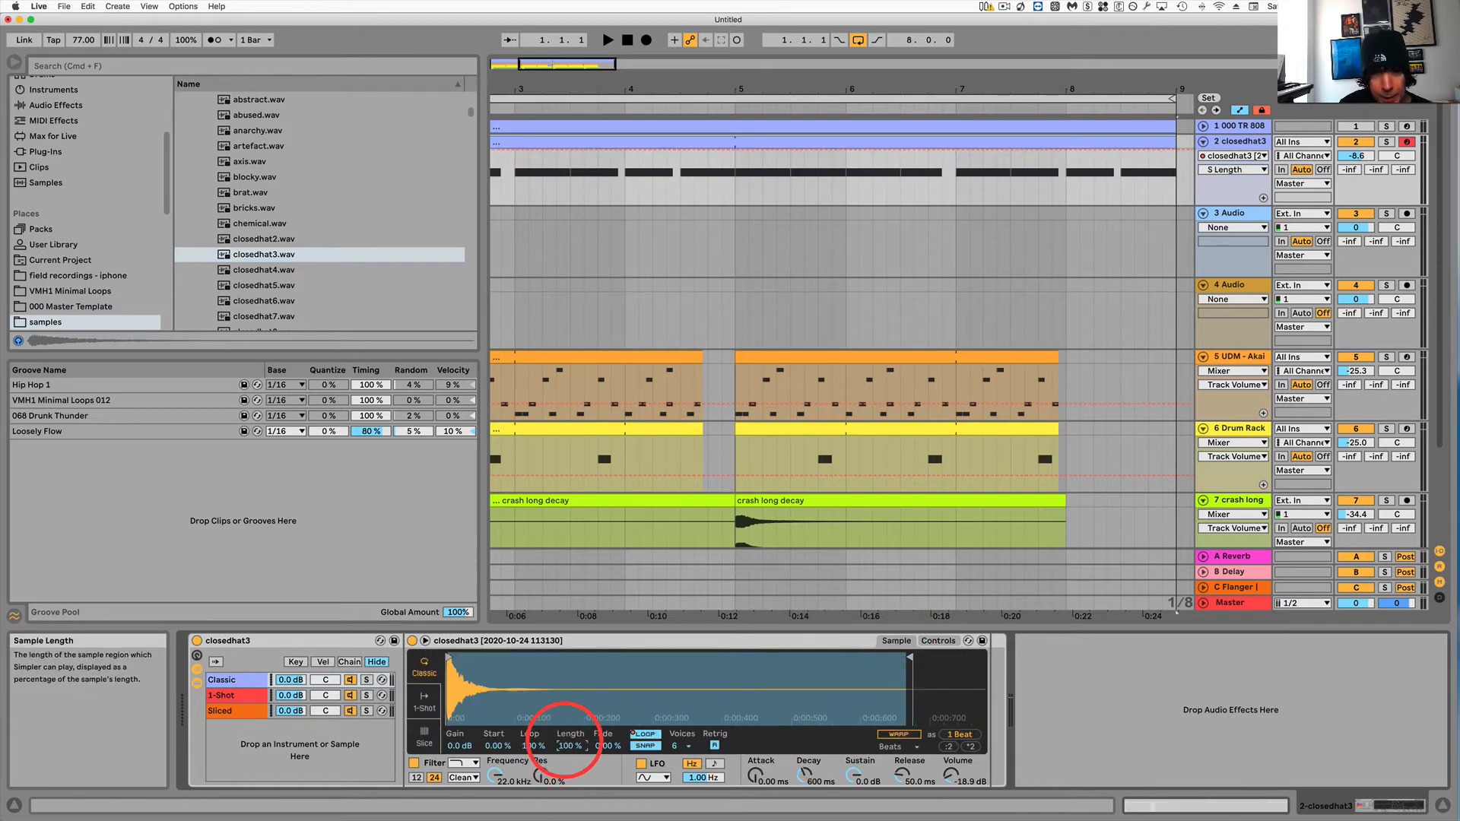
left_click(1241, 143)
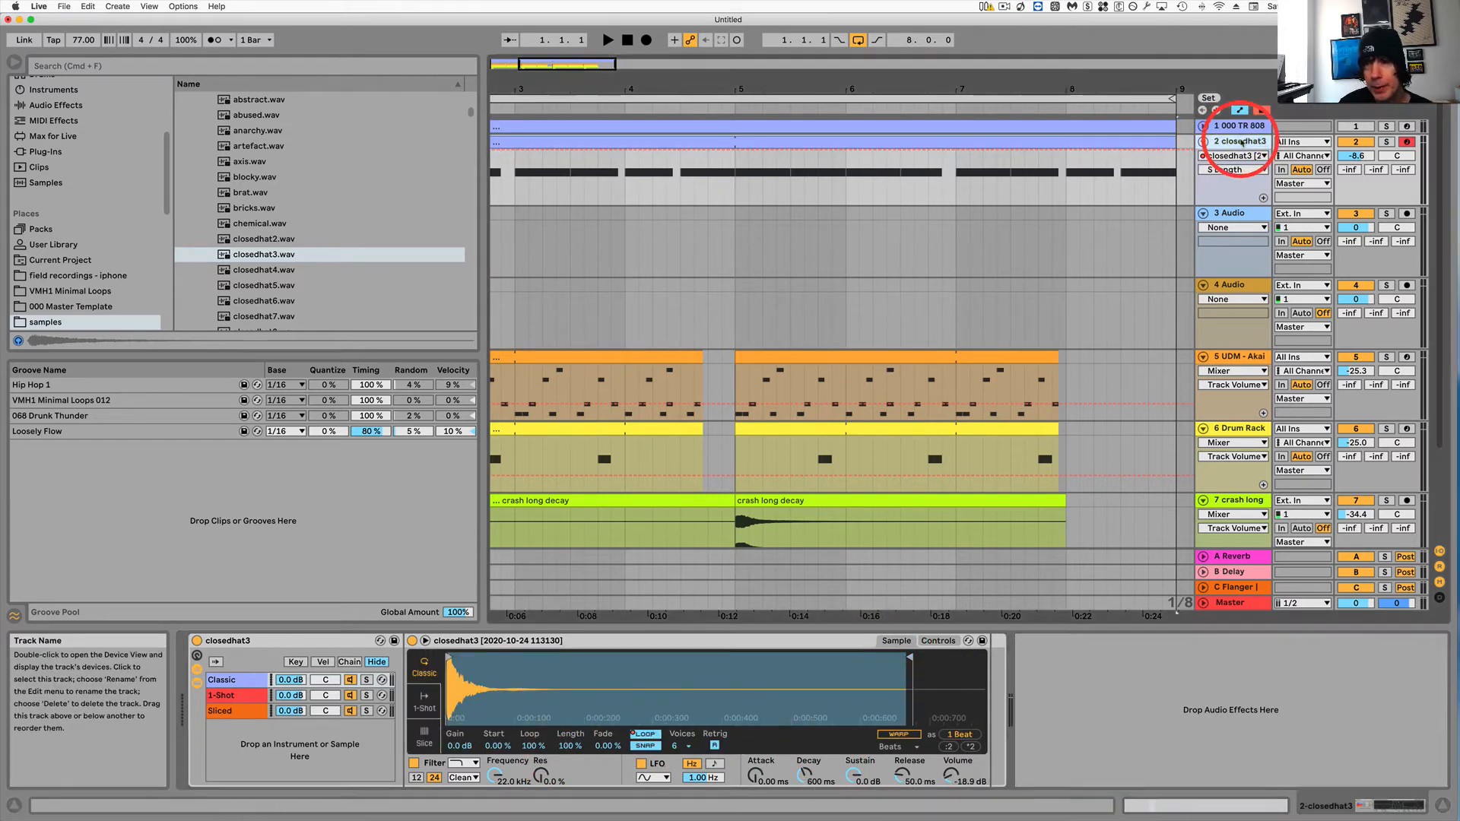
left_click(1140, 141)
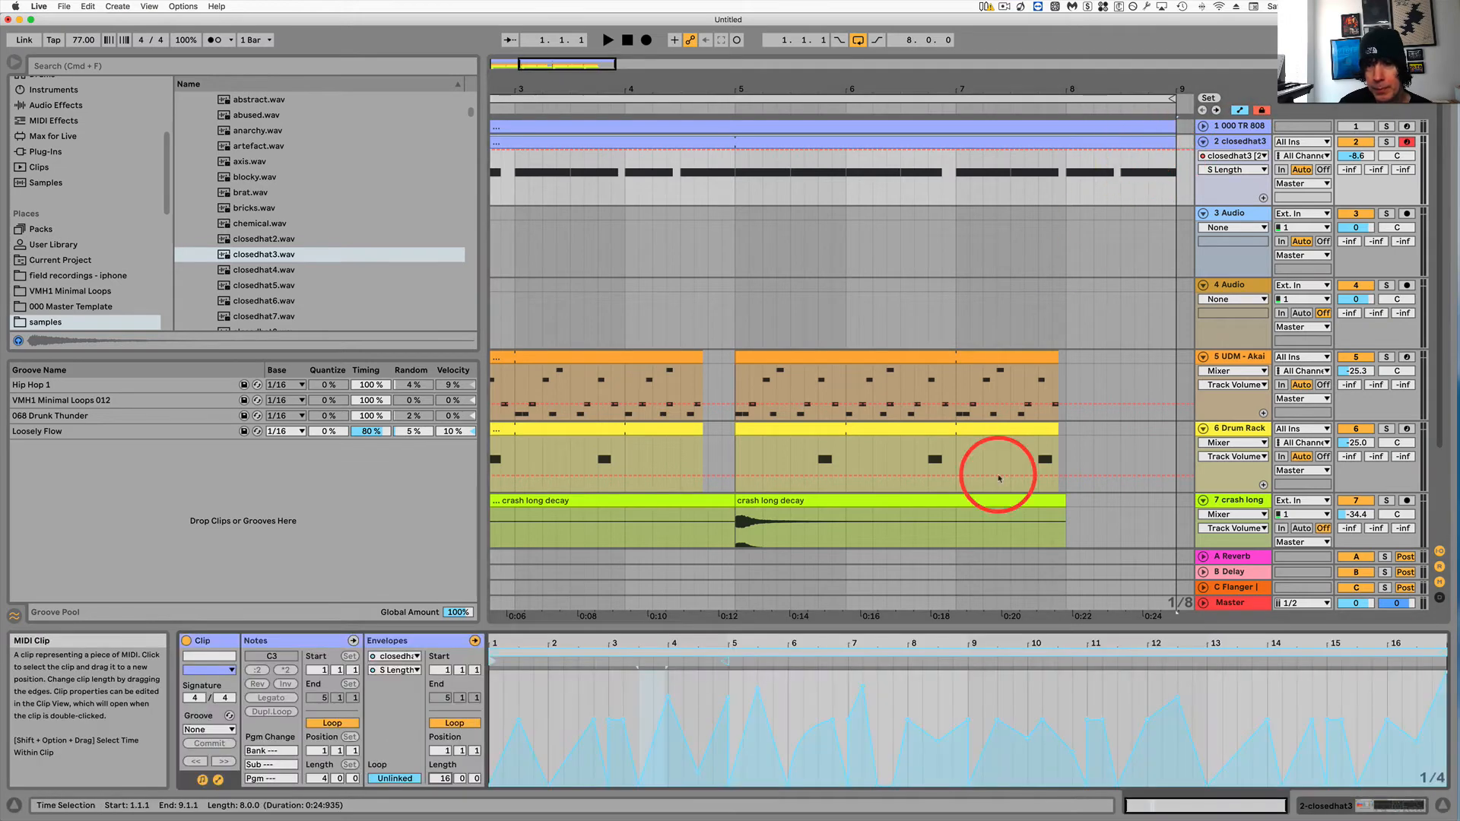
Adjust several S Length envelope breakpoints around bars 8 to 11 while playing the clip.
key("space")
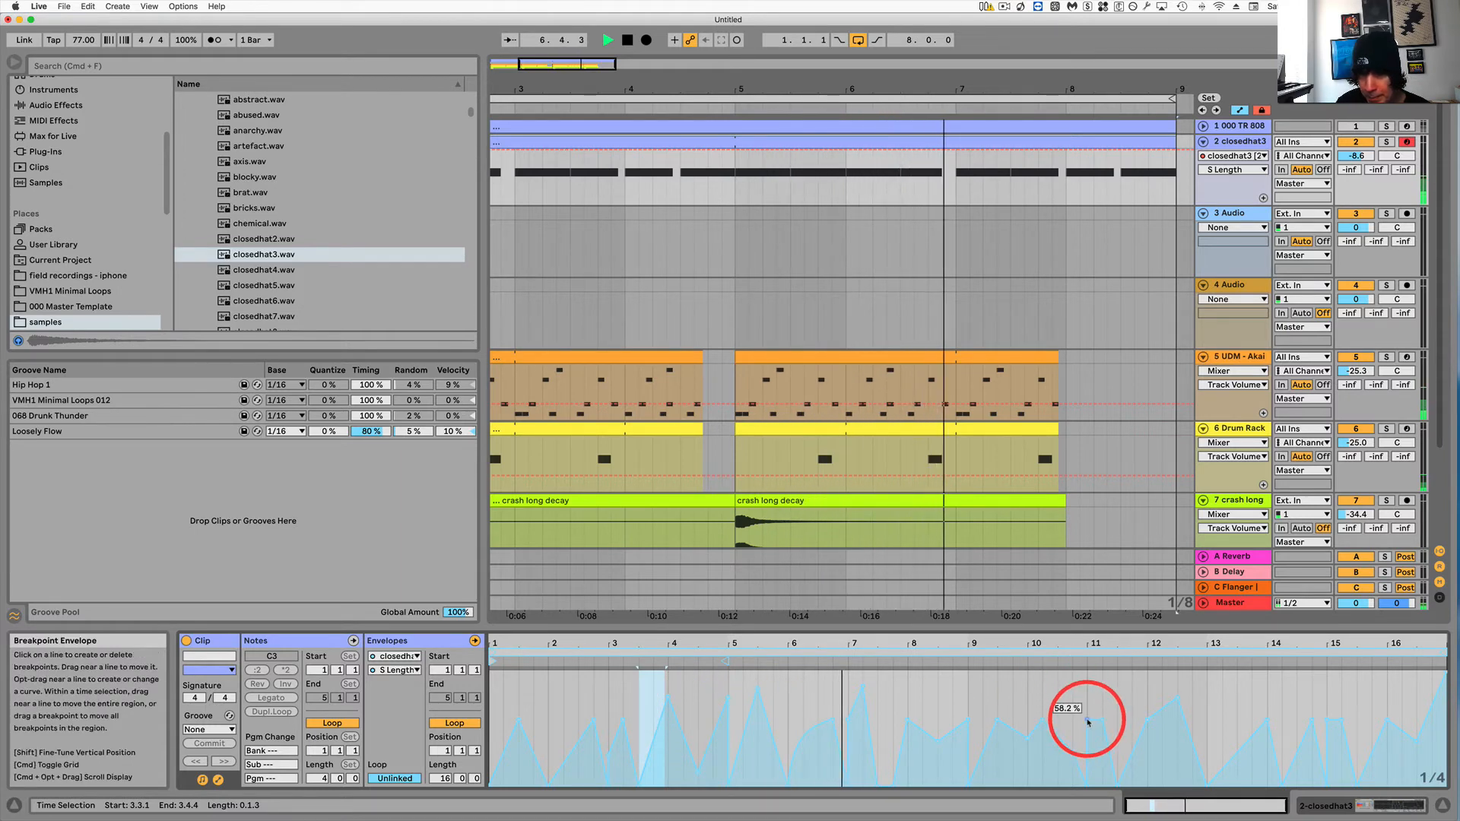
left_click_drag(1088, 716, 1050, 707)
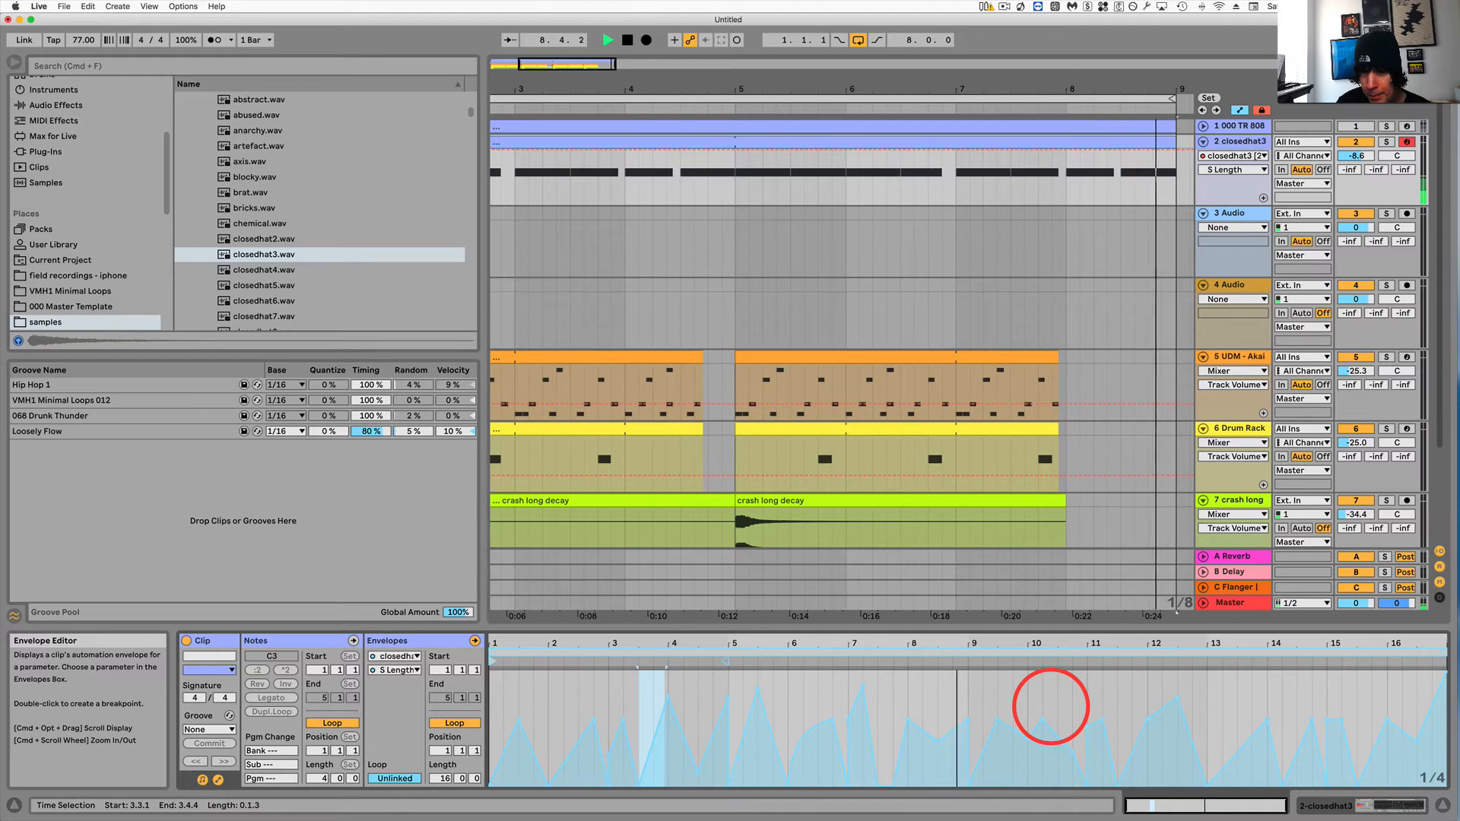
left_click_drag(906, 719, 968, 715)
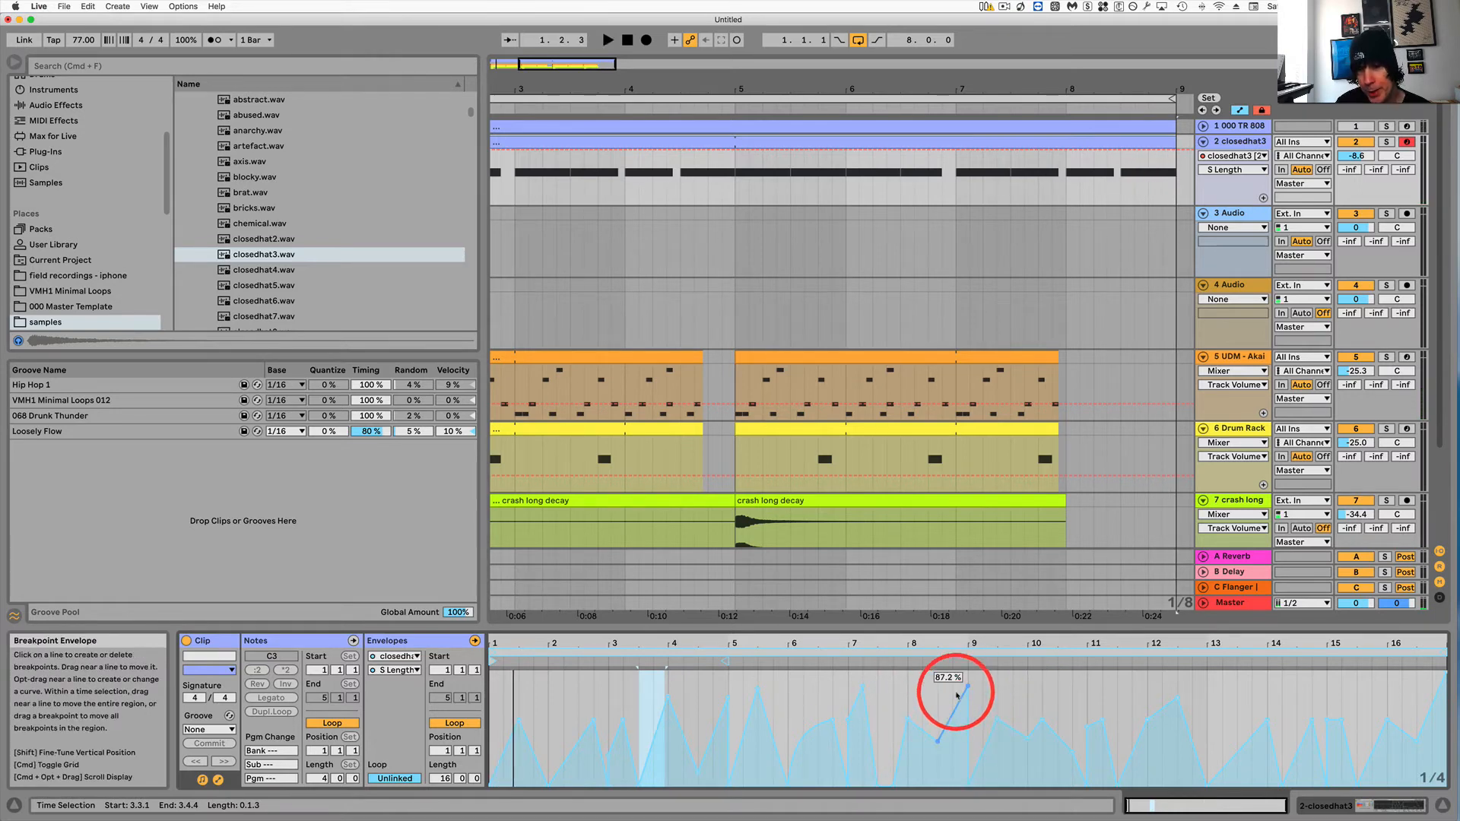
key("space")
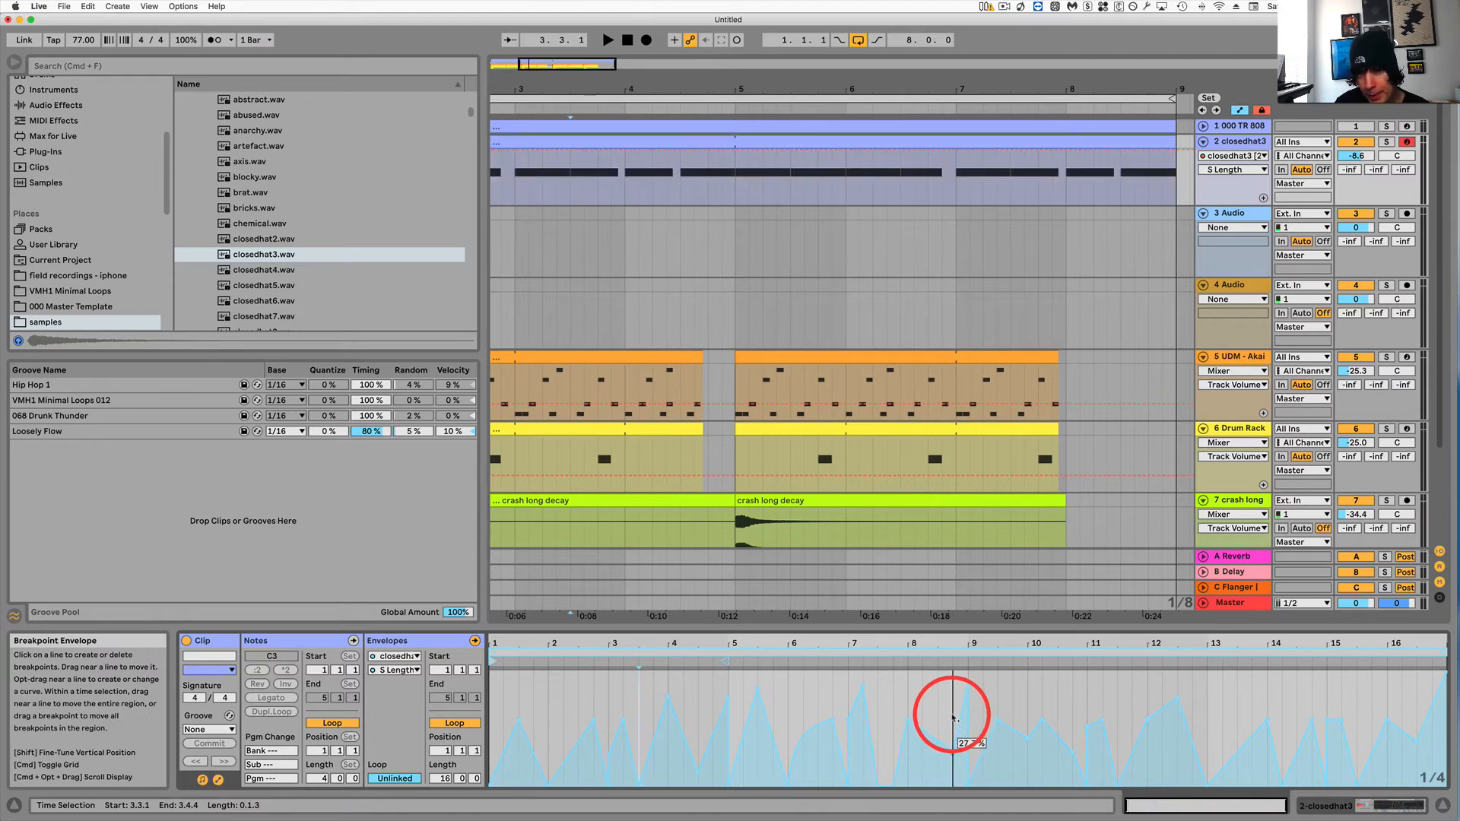
left_click_drag(947, 745, 957, 744)
left_click(906, 662)
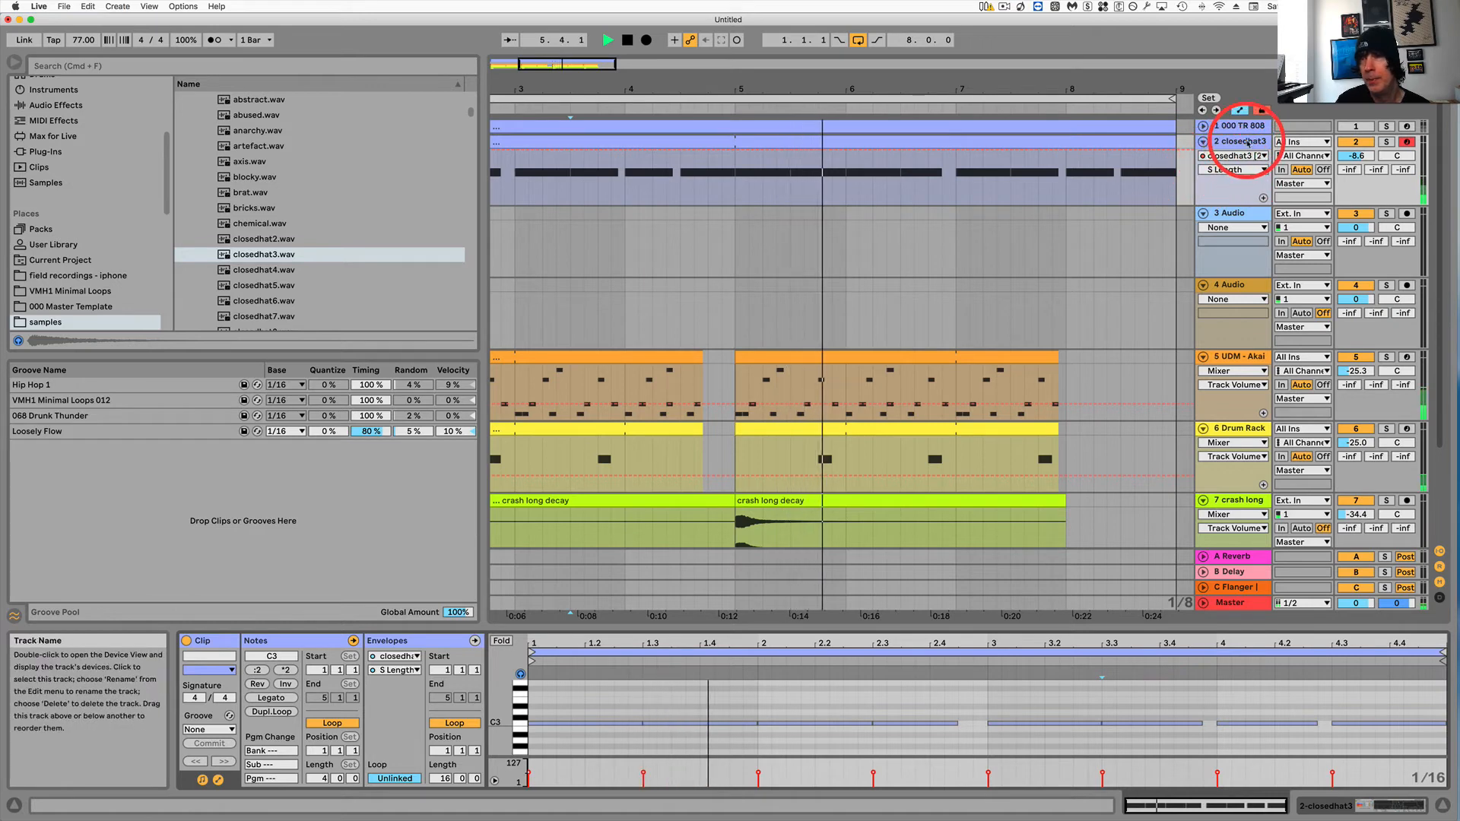
Set the closedhat3 track volume to -8.4 dB and play the arrangement.
left_click_drag(1358, 156, 1360, 156)
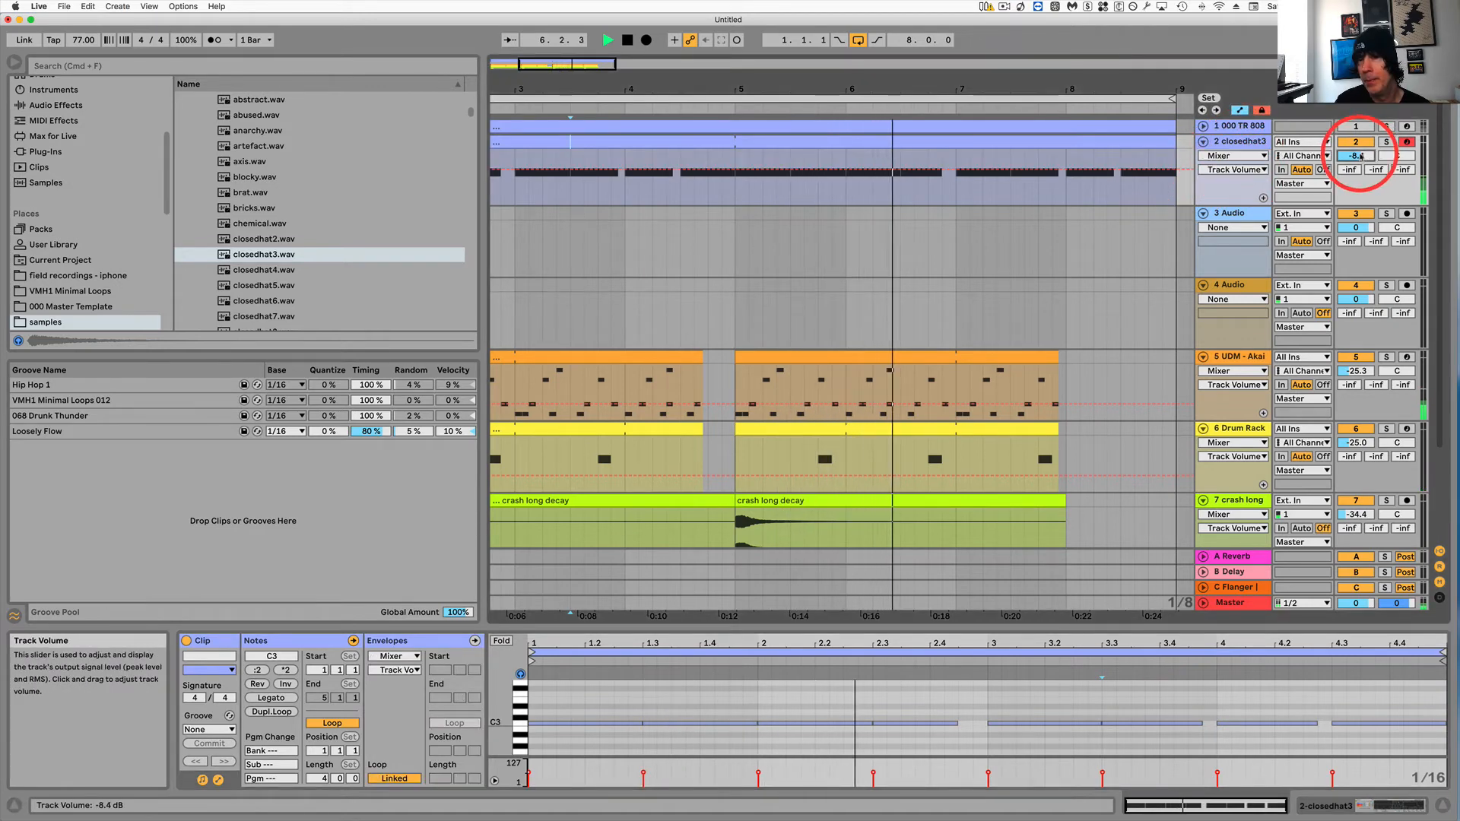
key("space")
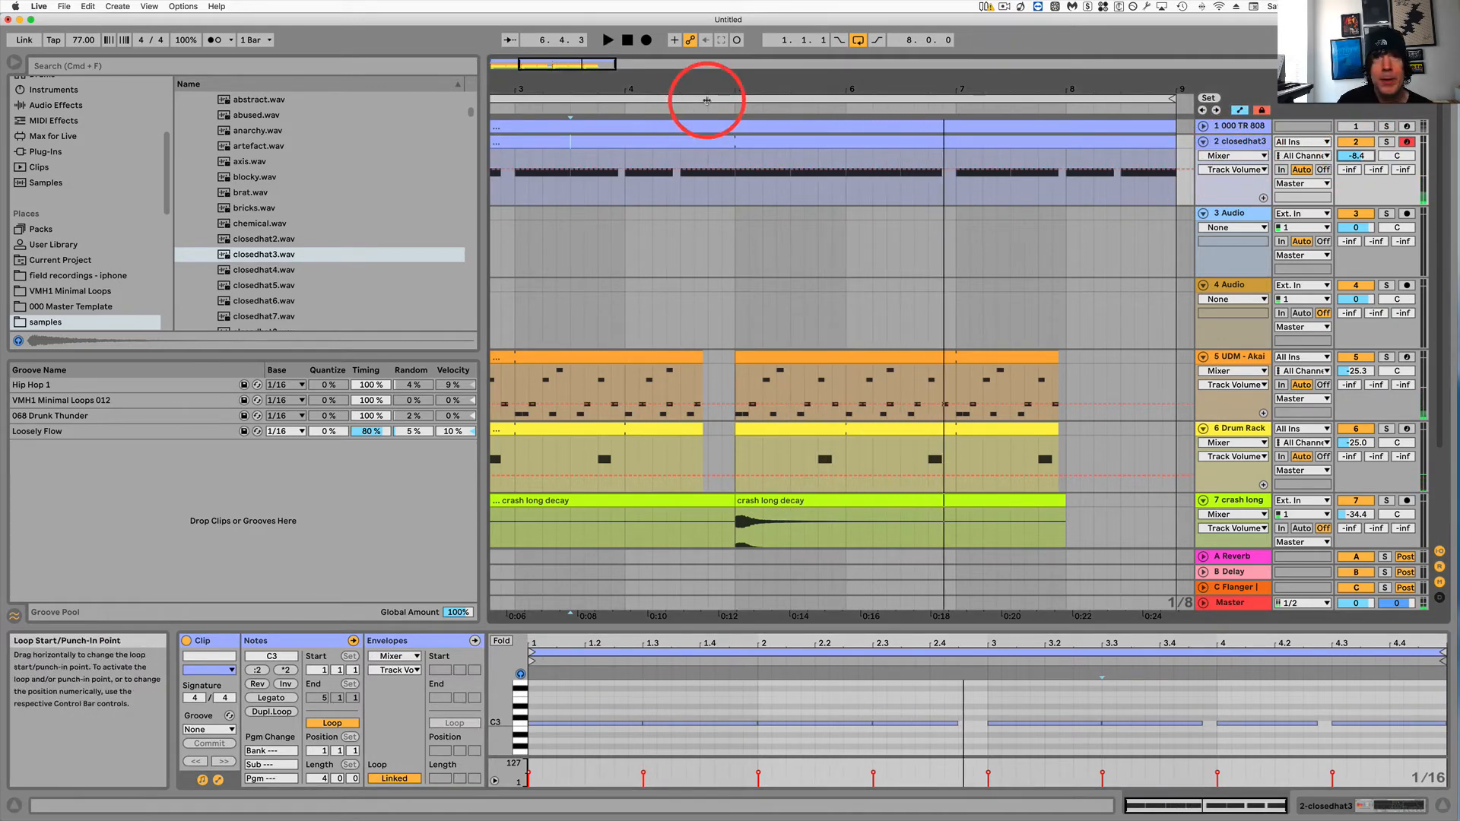
Create an empty one-bar MIDI clip at bar 8 on the closedhat3 track.
left_click_drag(717, 85, 718, 84)
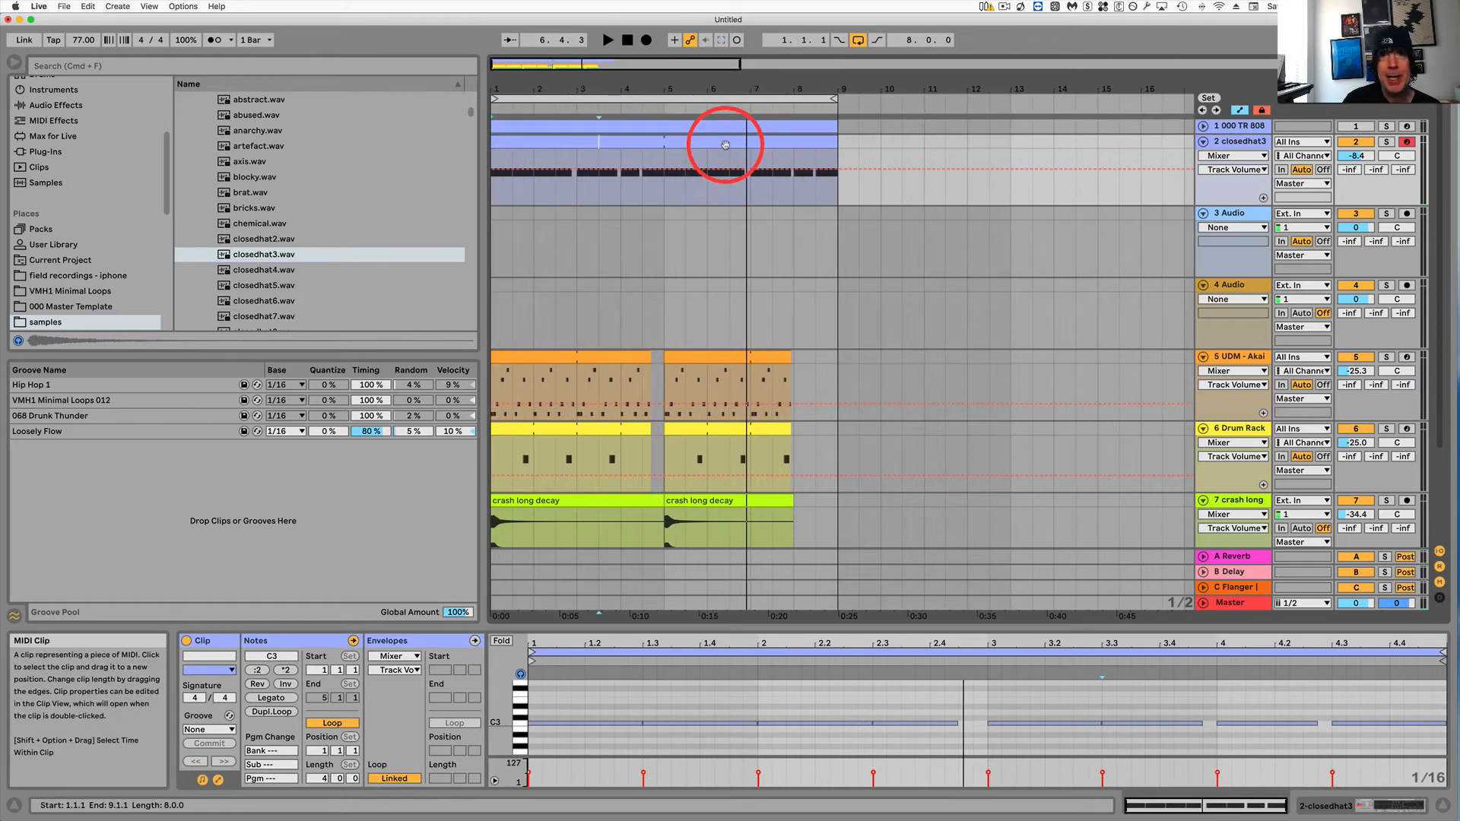
left_click(723, 143)
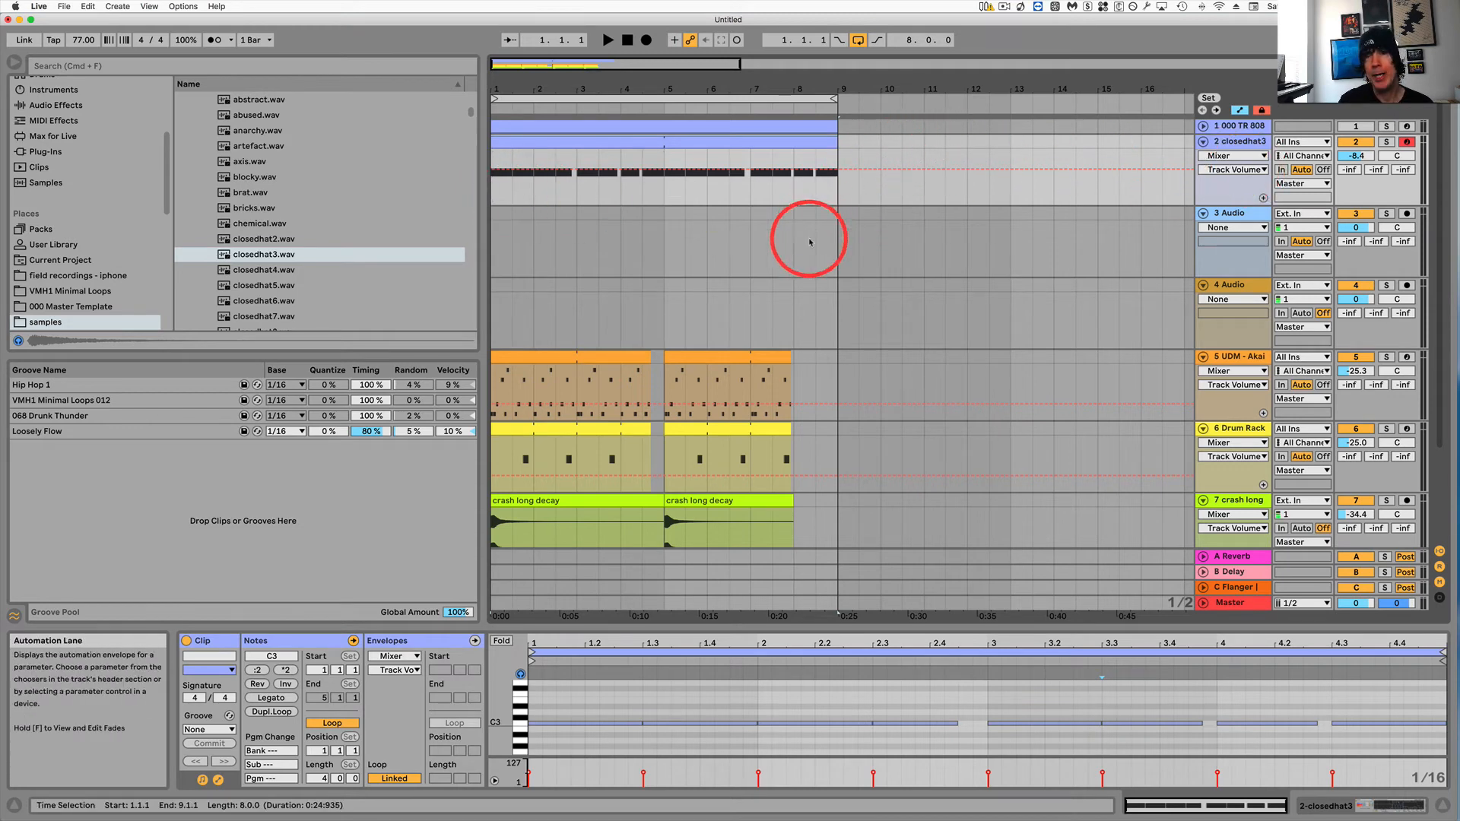
left_click(796, 196)
left_click_drag(796, 155, 837, 147)
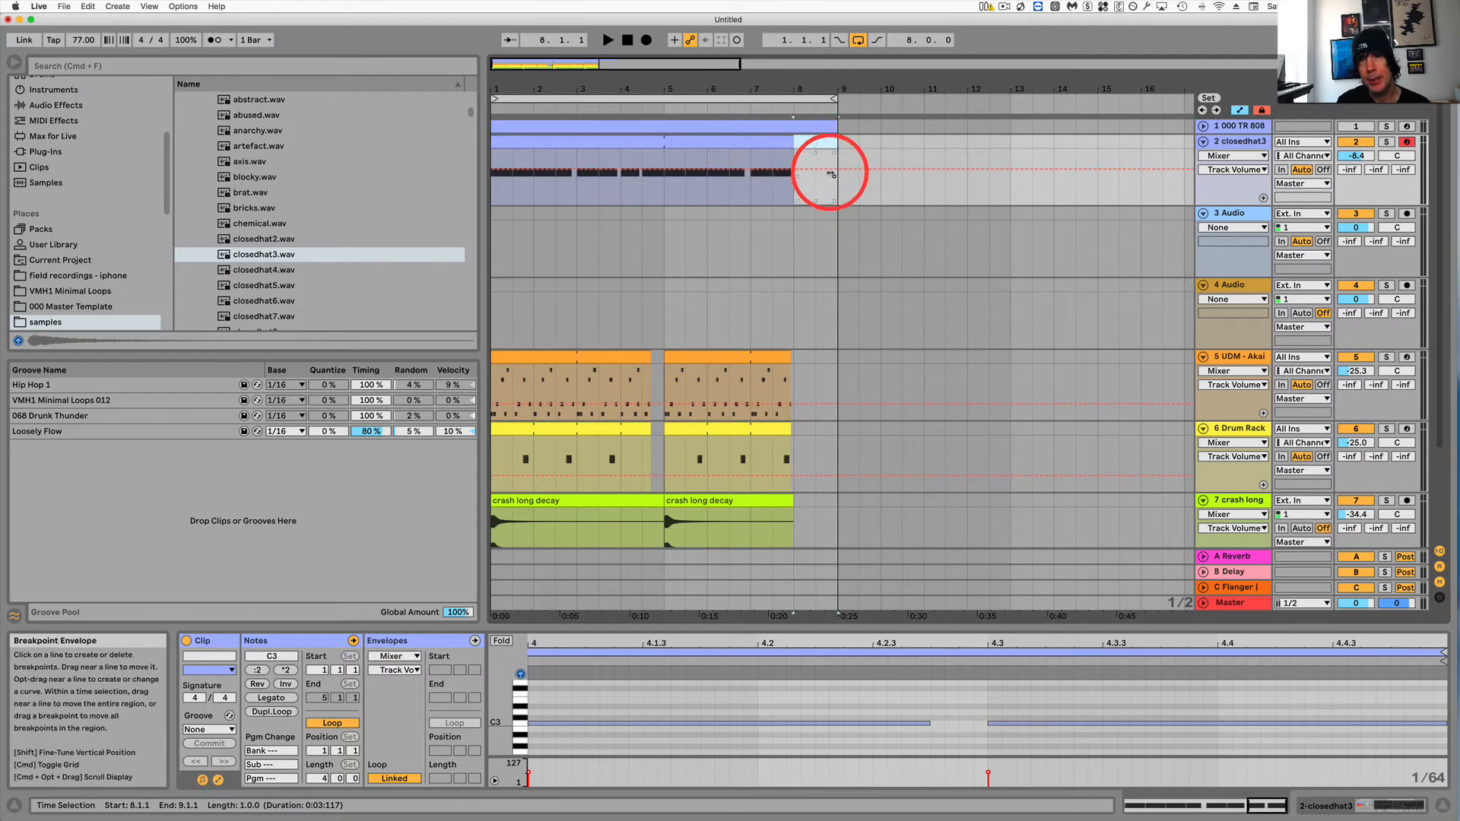
left_click_drag(837, 185, 805, 183)
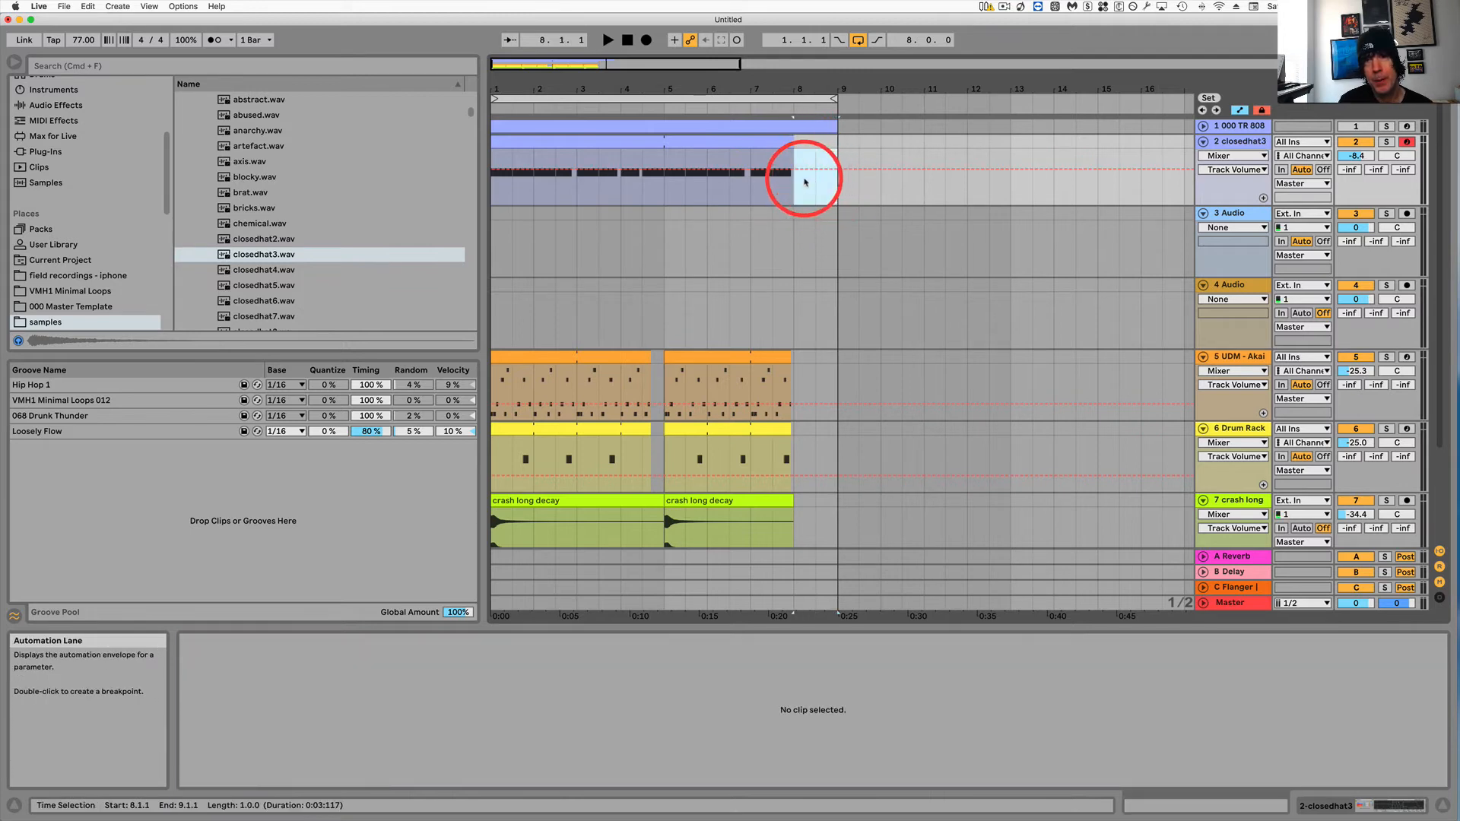
left_click(805, 183)
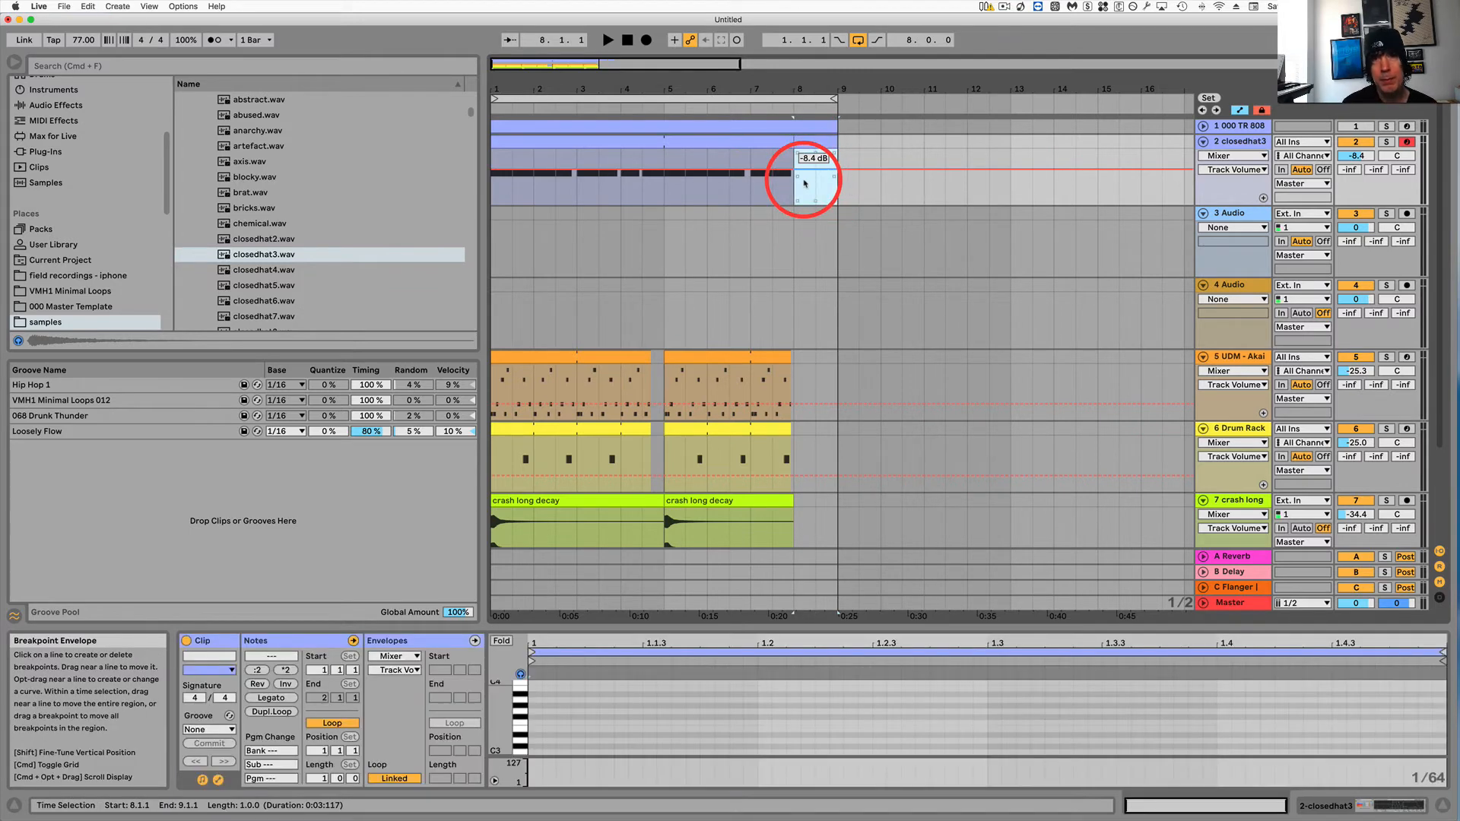
left_click(816, 143)
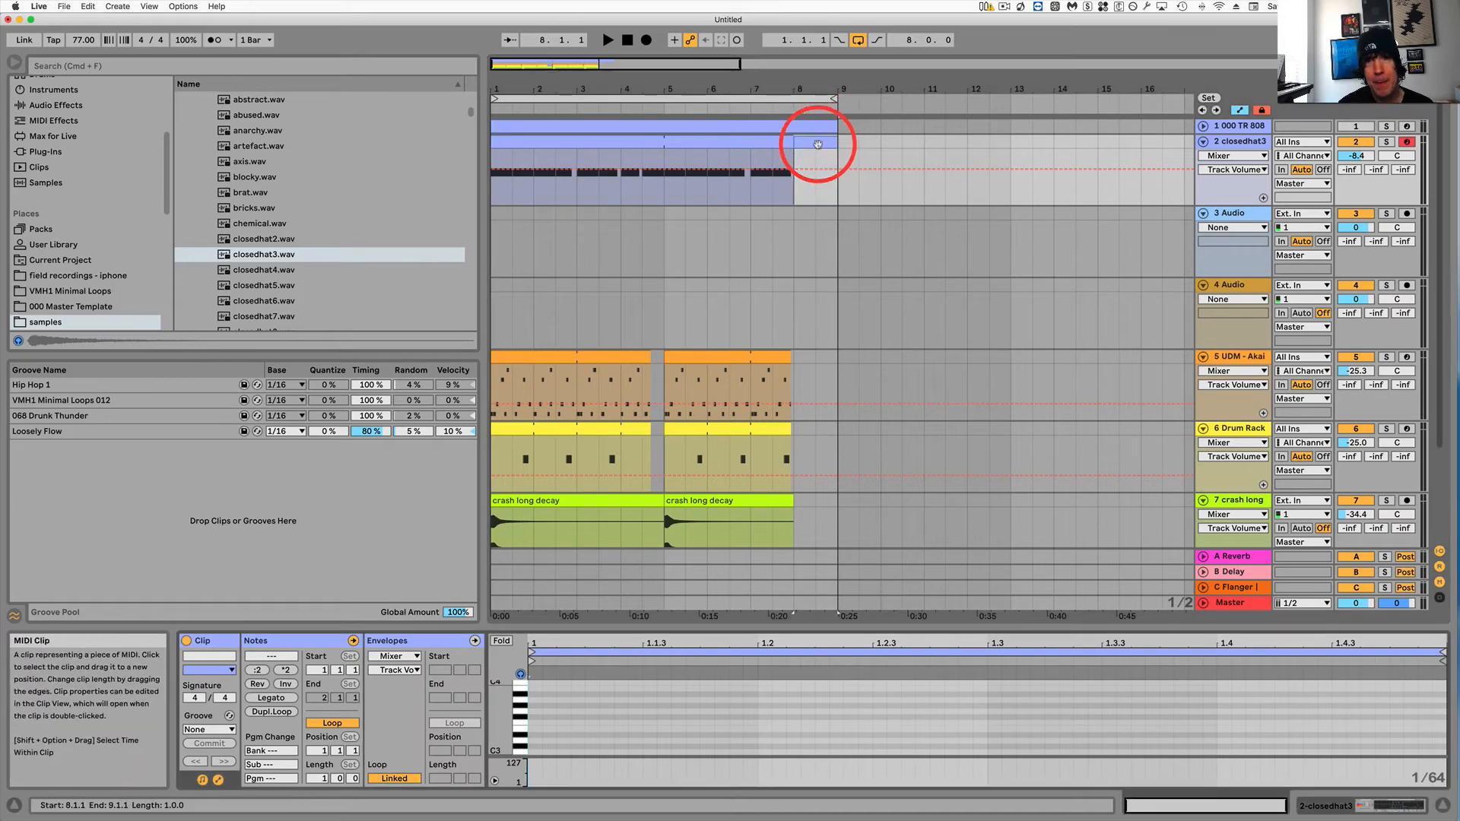
Add a C3 note in the new clip and stretch it across the whole bar.
scroll(549, 711, "down", 2)
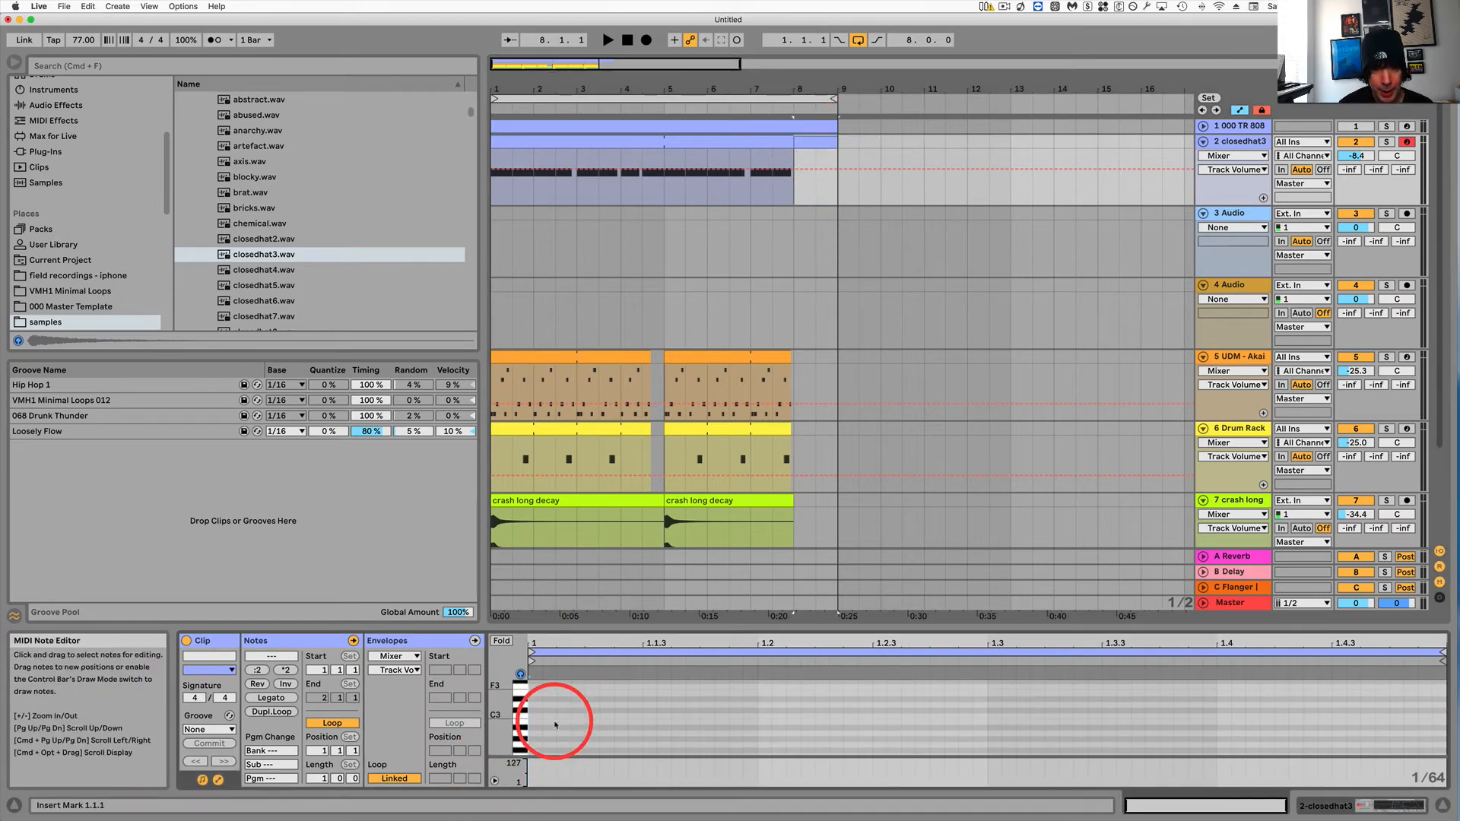
double_click(535, 718)
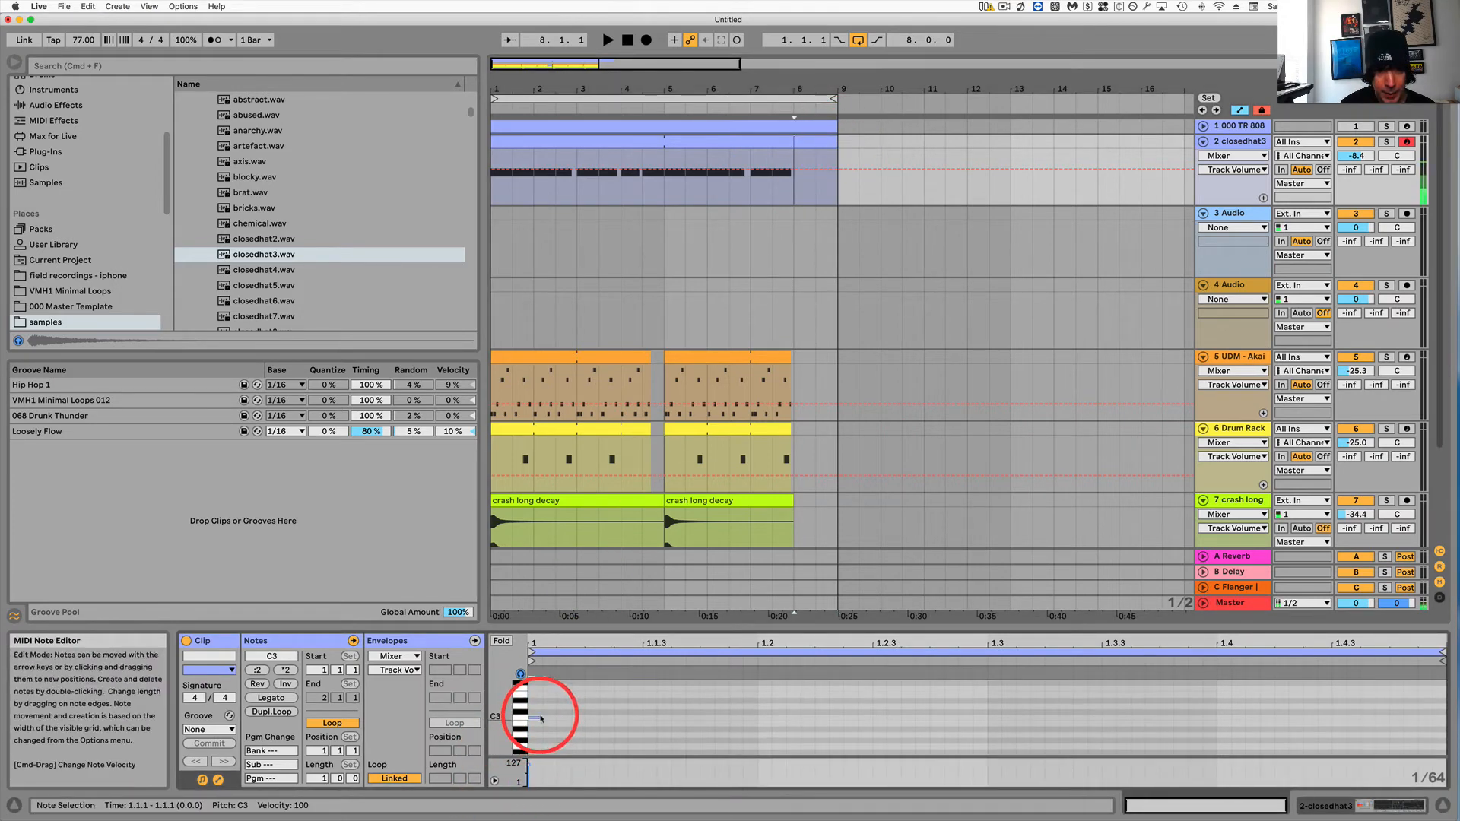
left_click_drag(540, 717, 1413, 730)
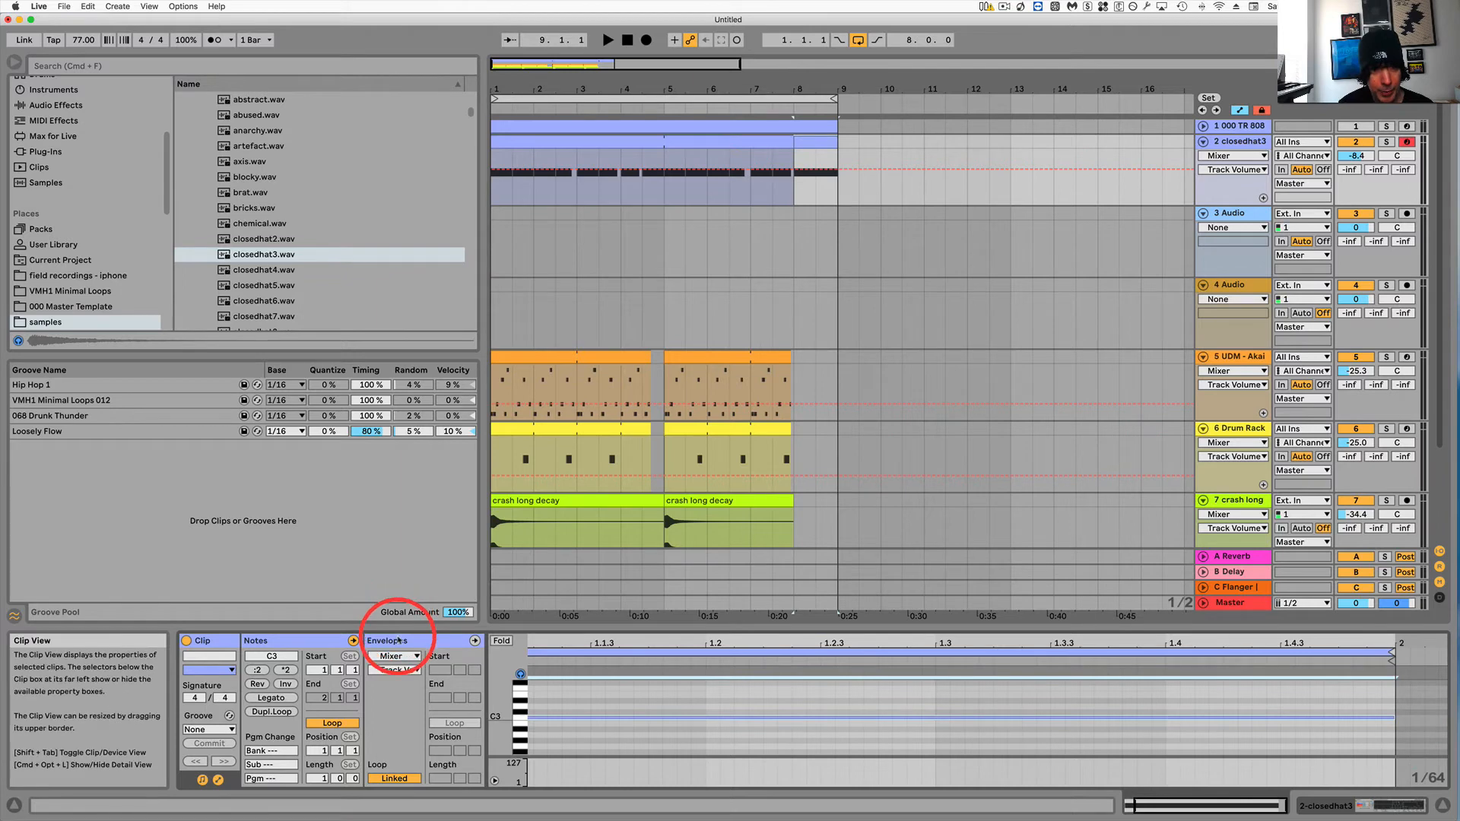
Draw an S Length clip envelope in the new clip, ramping up across the bar to about 90.1%.
left_click(398, 641)
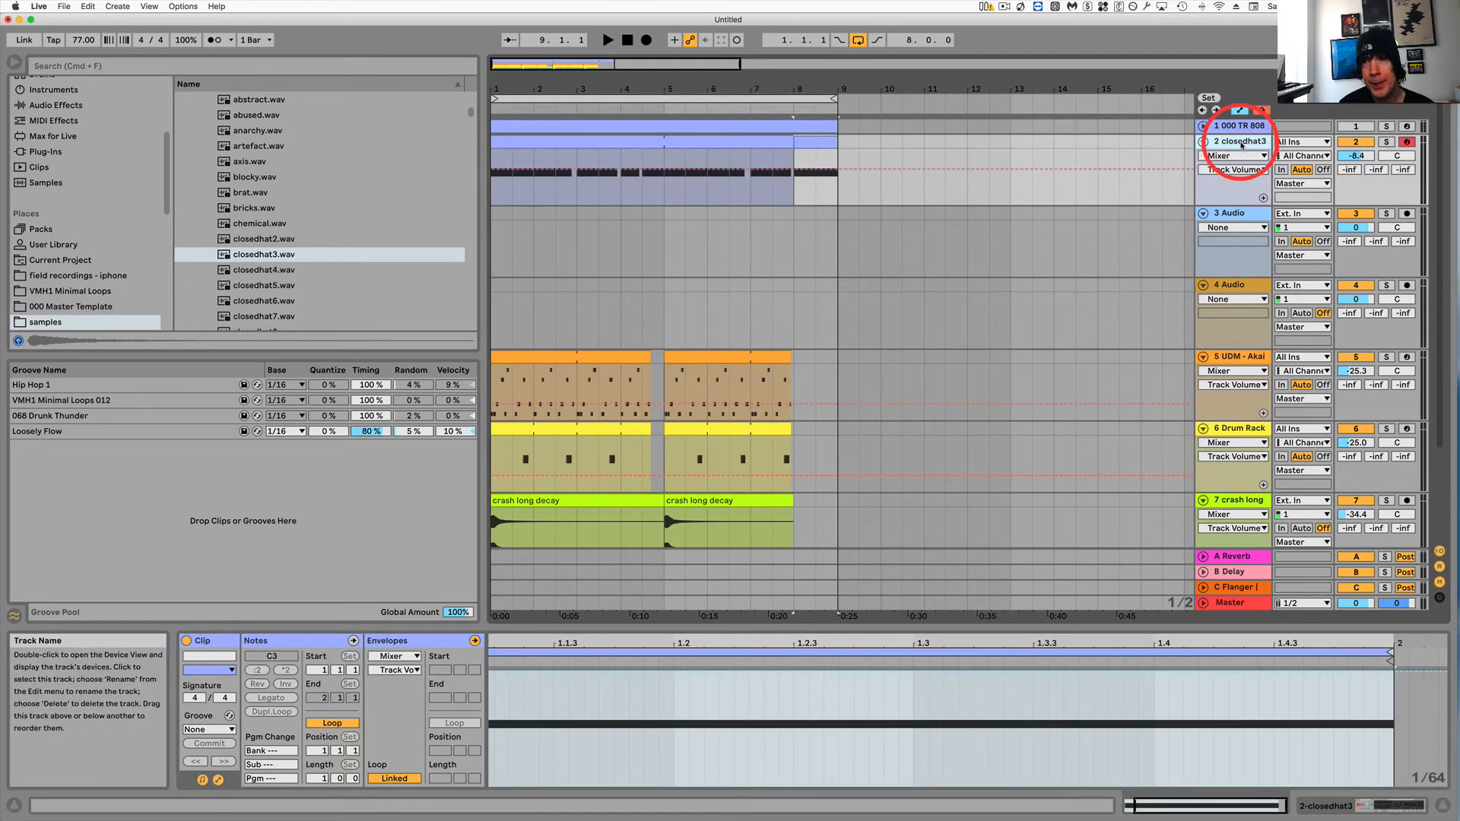
left_click(1241, 142)
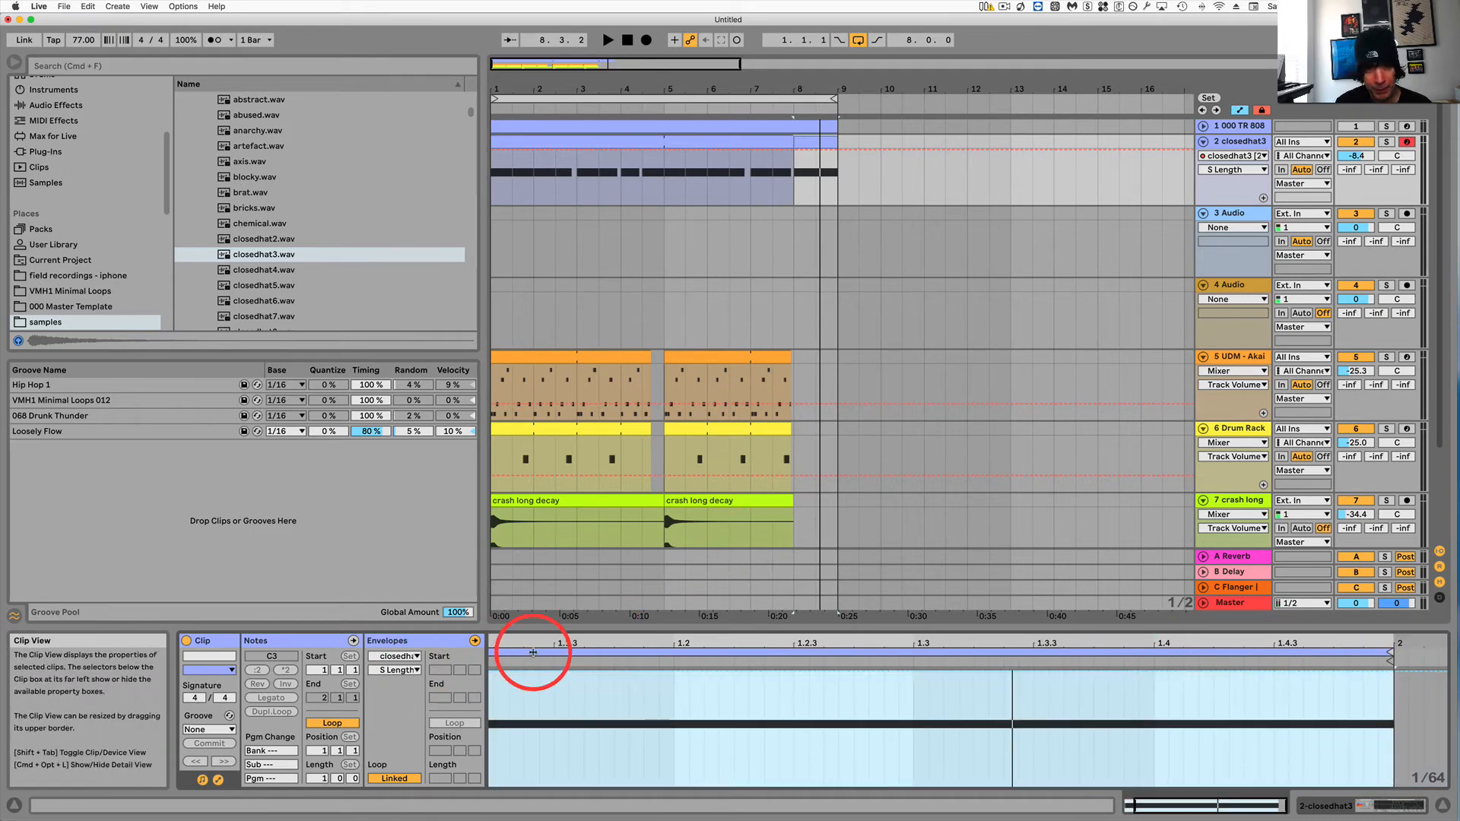
left_click(489, 674)
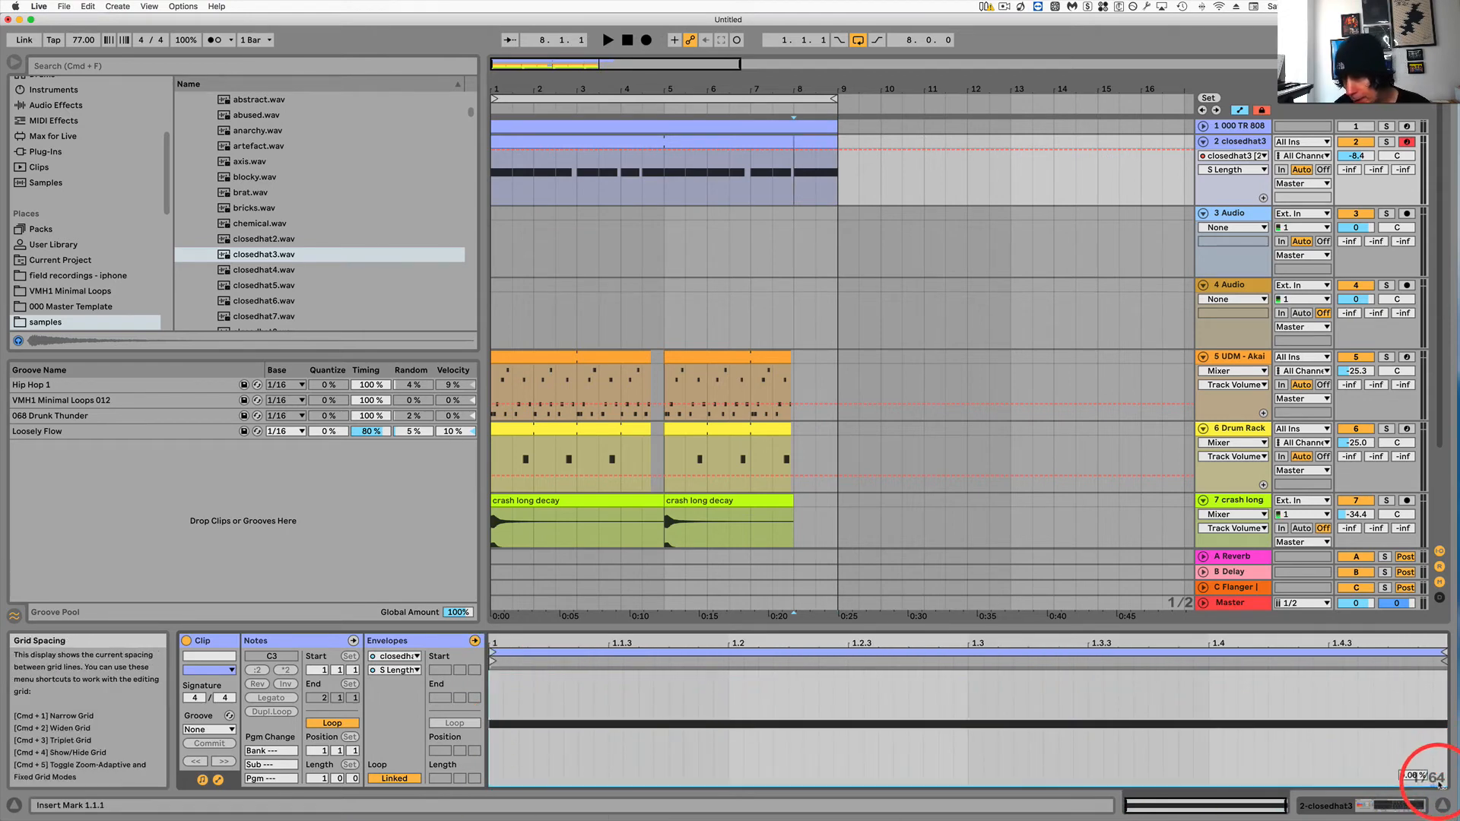
left_click_drag(1440, 787, 1440, 747)
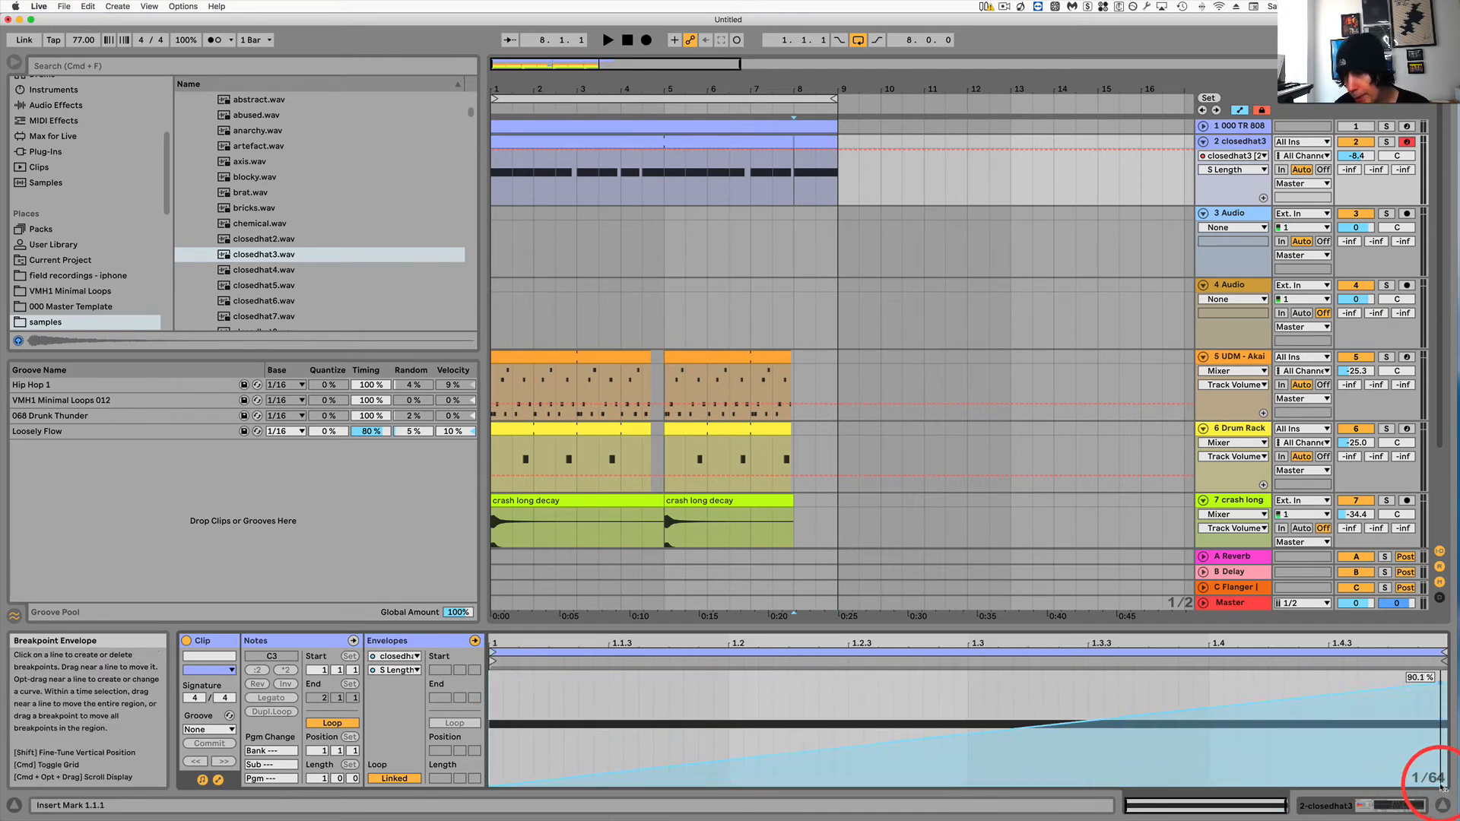
Play the arrangement from around bars 7 and 8 to audition the new hi-hat clip.
key("space")
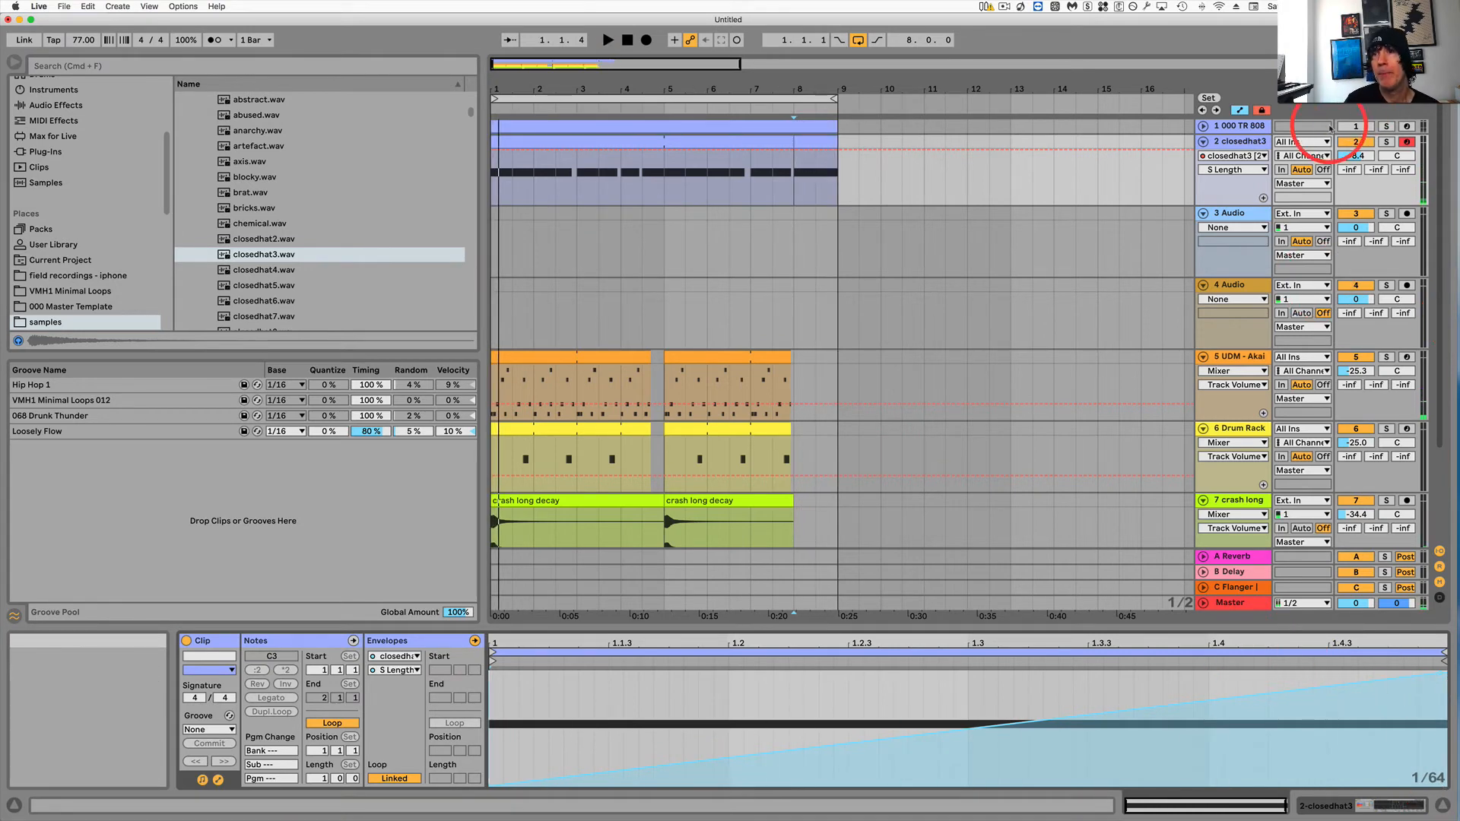
left_click(800, 183)
key("space")
key("space")
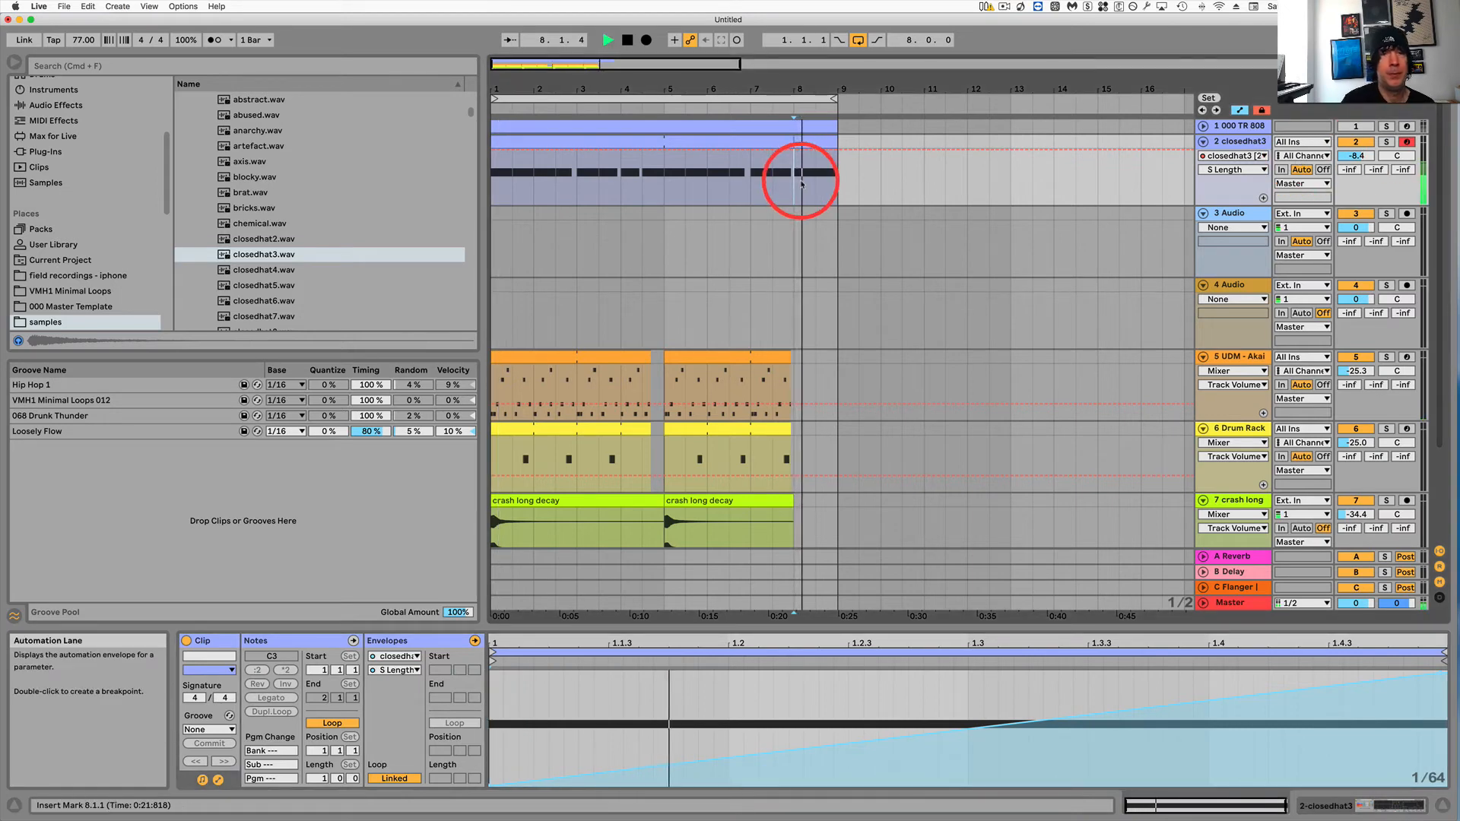
left_click(752, 242)
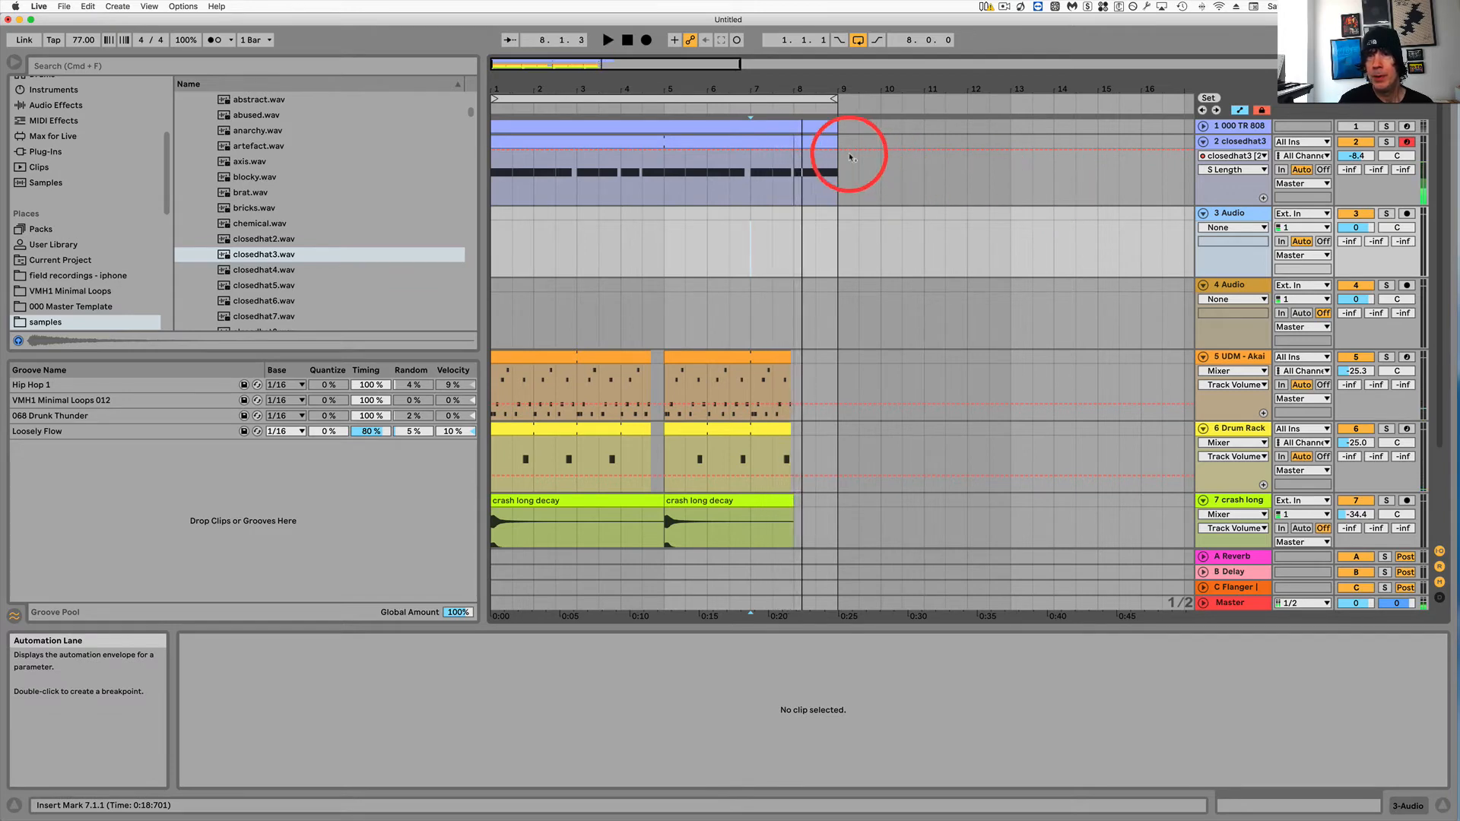
left_click(819, 142)
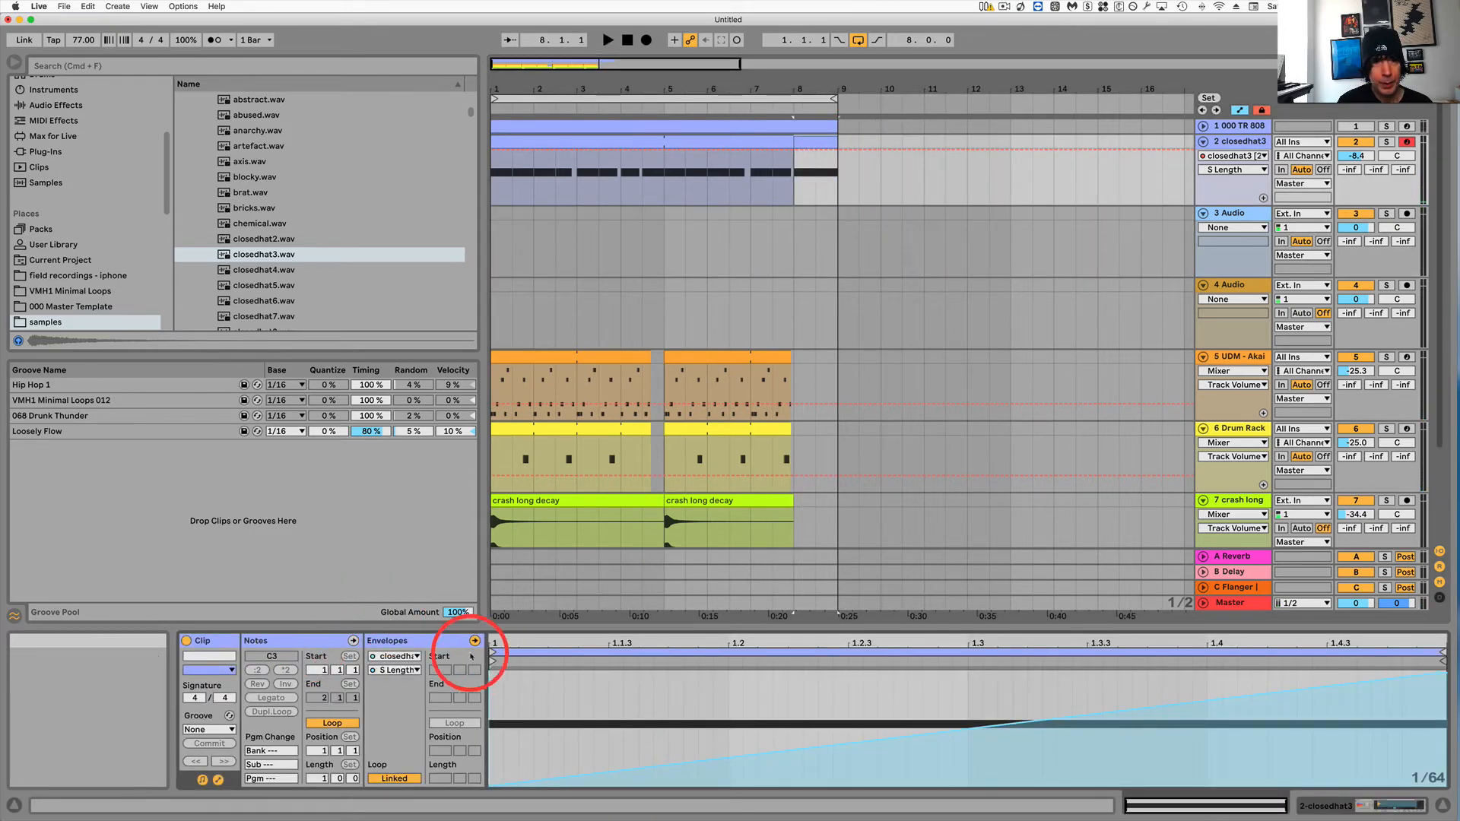
left_click(313, 641)
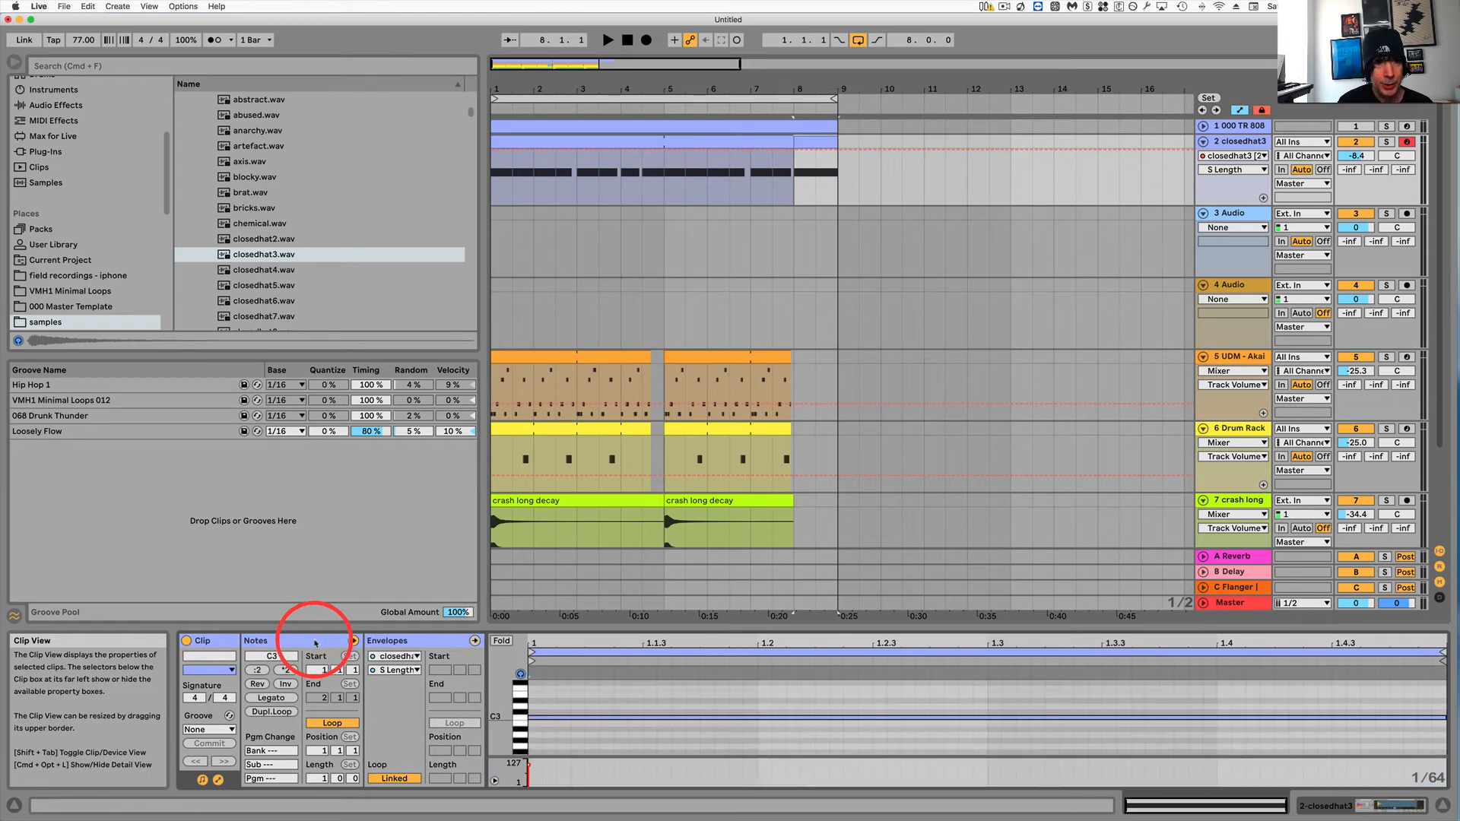
left_click(529, 764)
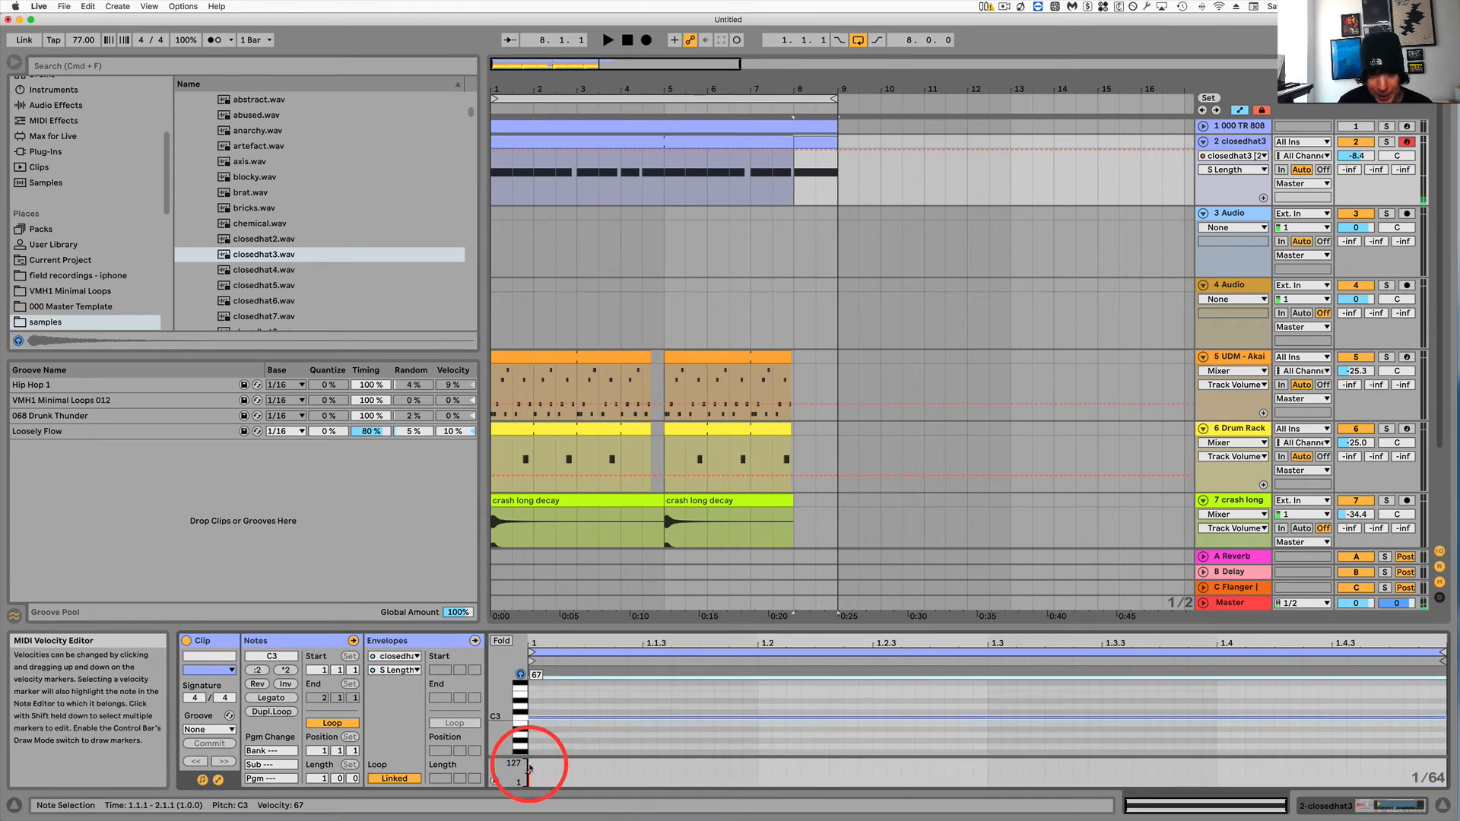
left_click(775, 187)
key("space")
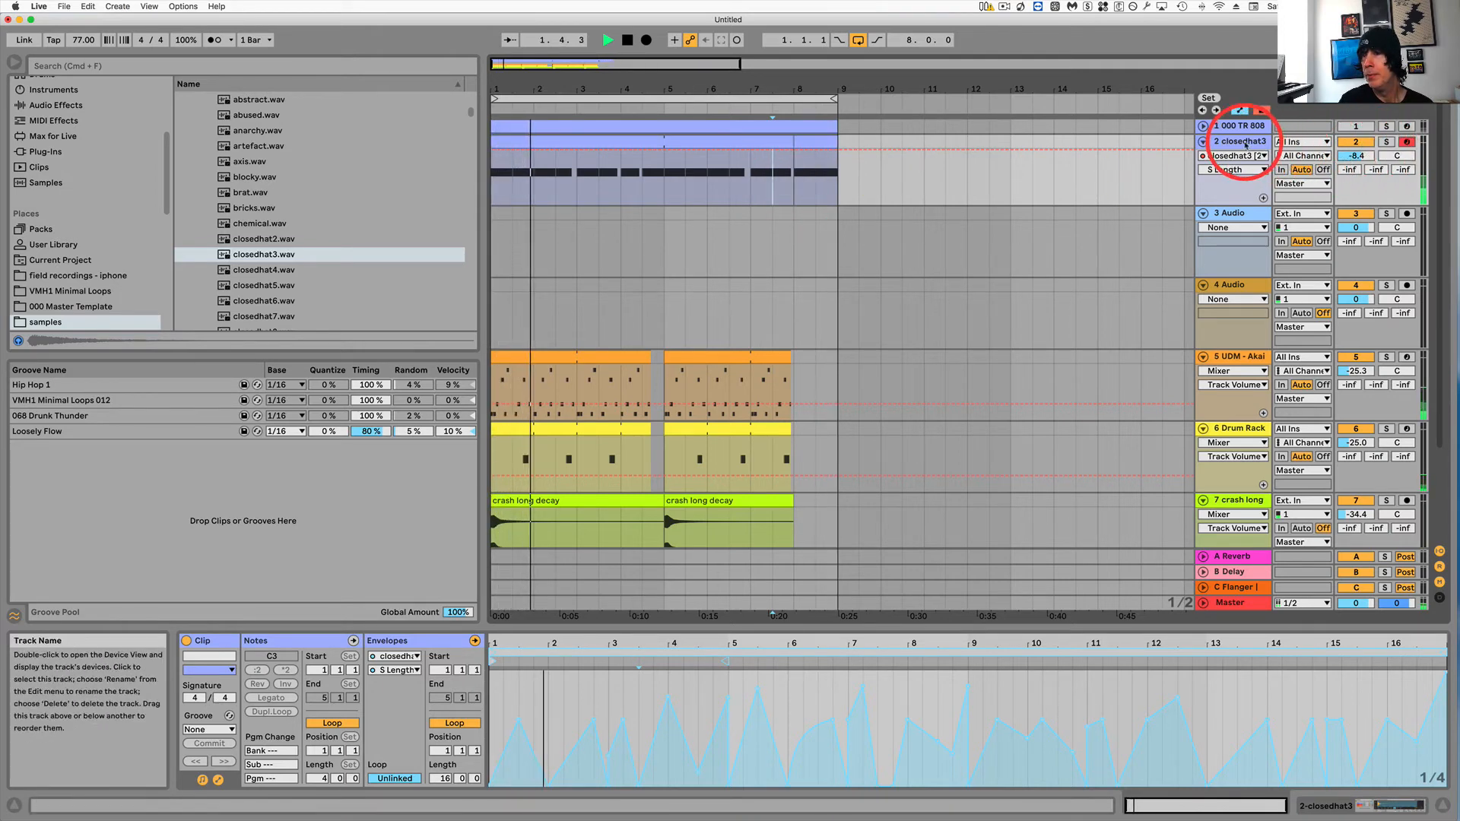
Lower the closedhat3 track volume to -10.1 dB and stop playback.
left_click_drag(1356, 159, 1356, 163)
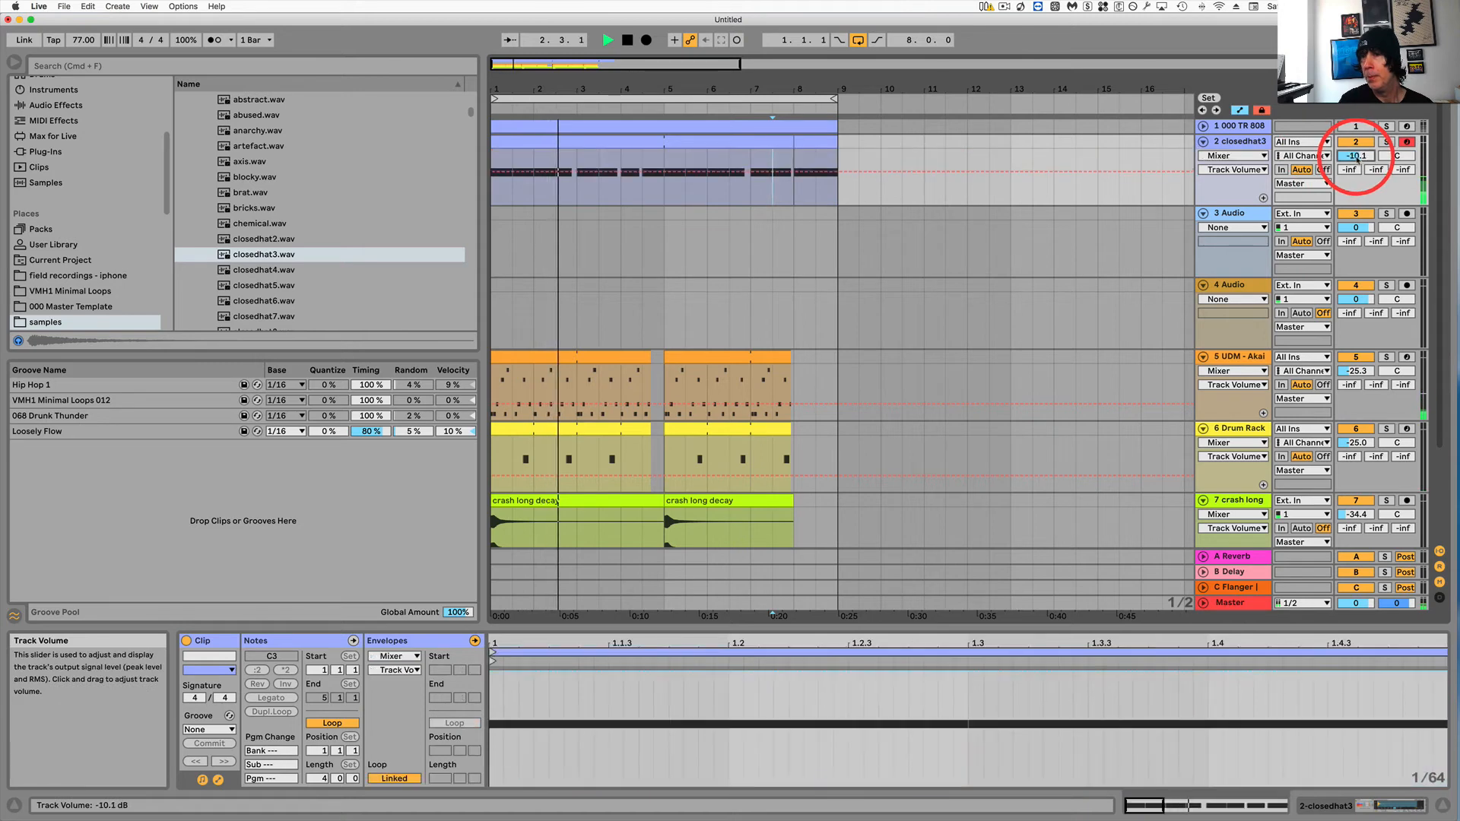
key("space")
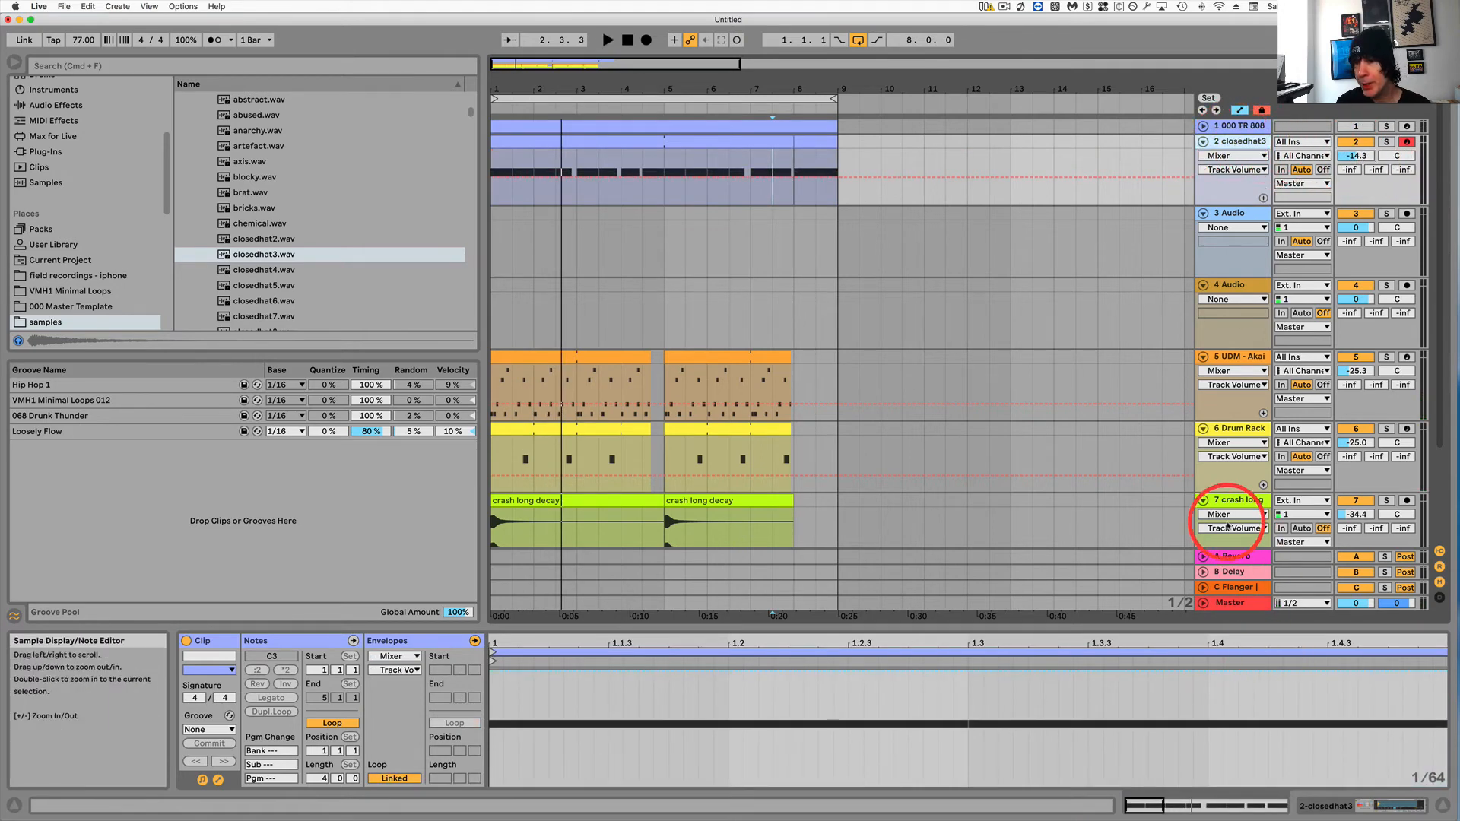
Select the 8 Ride_Straight track and play the arrangement to listen to the mix.
scroll(1225, 509, "down", 5)
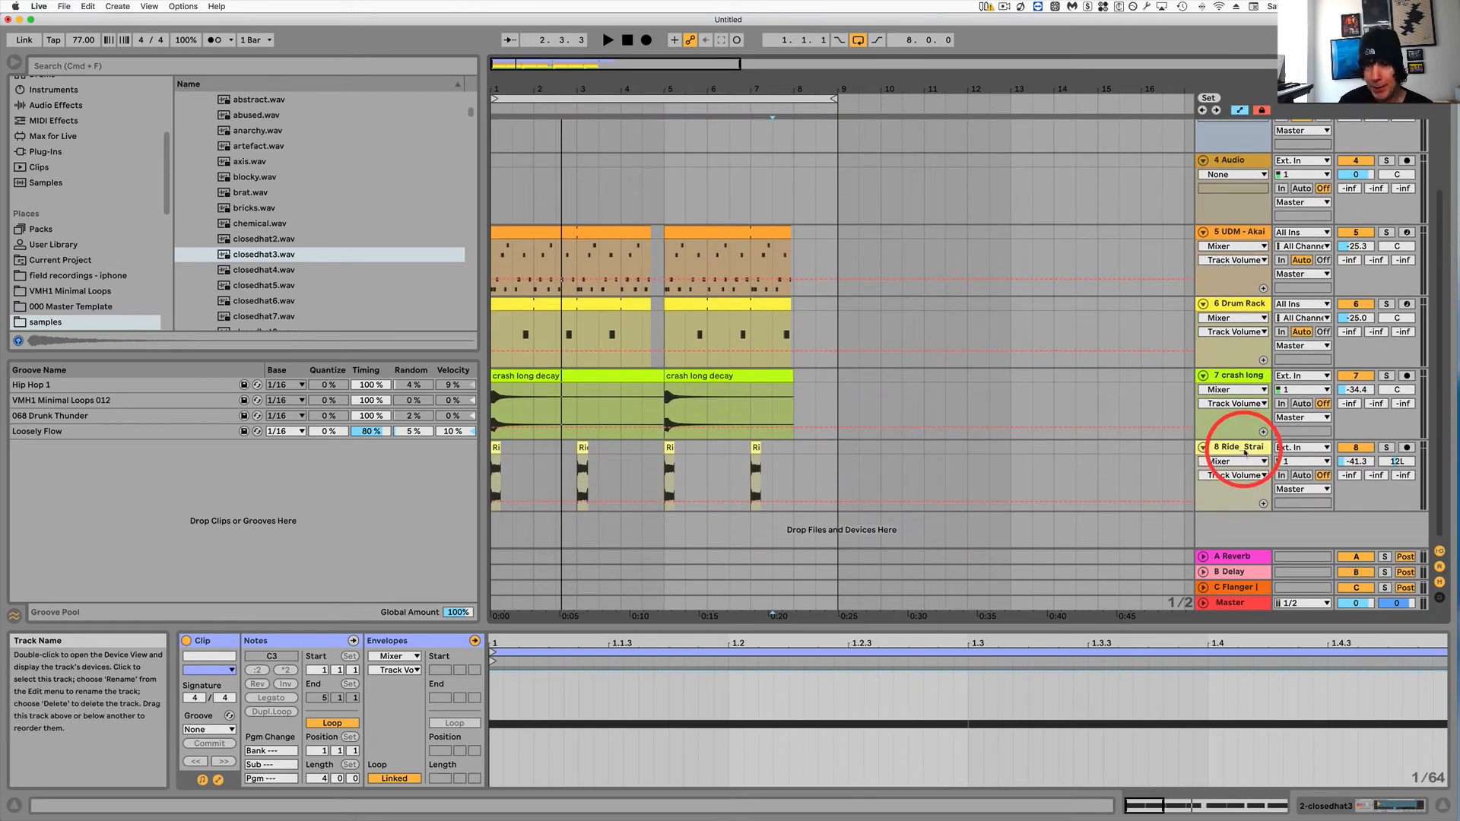
left_click(1245, 453, "shift")
left_click_drag(1352, 463, 1353, 462)
key("space")
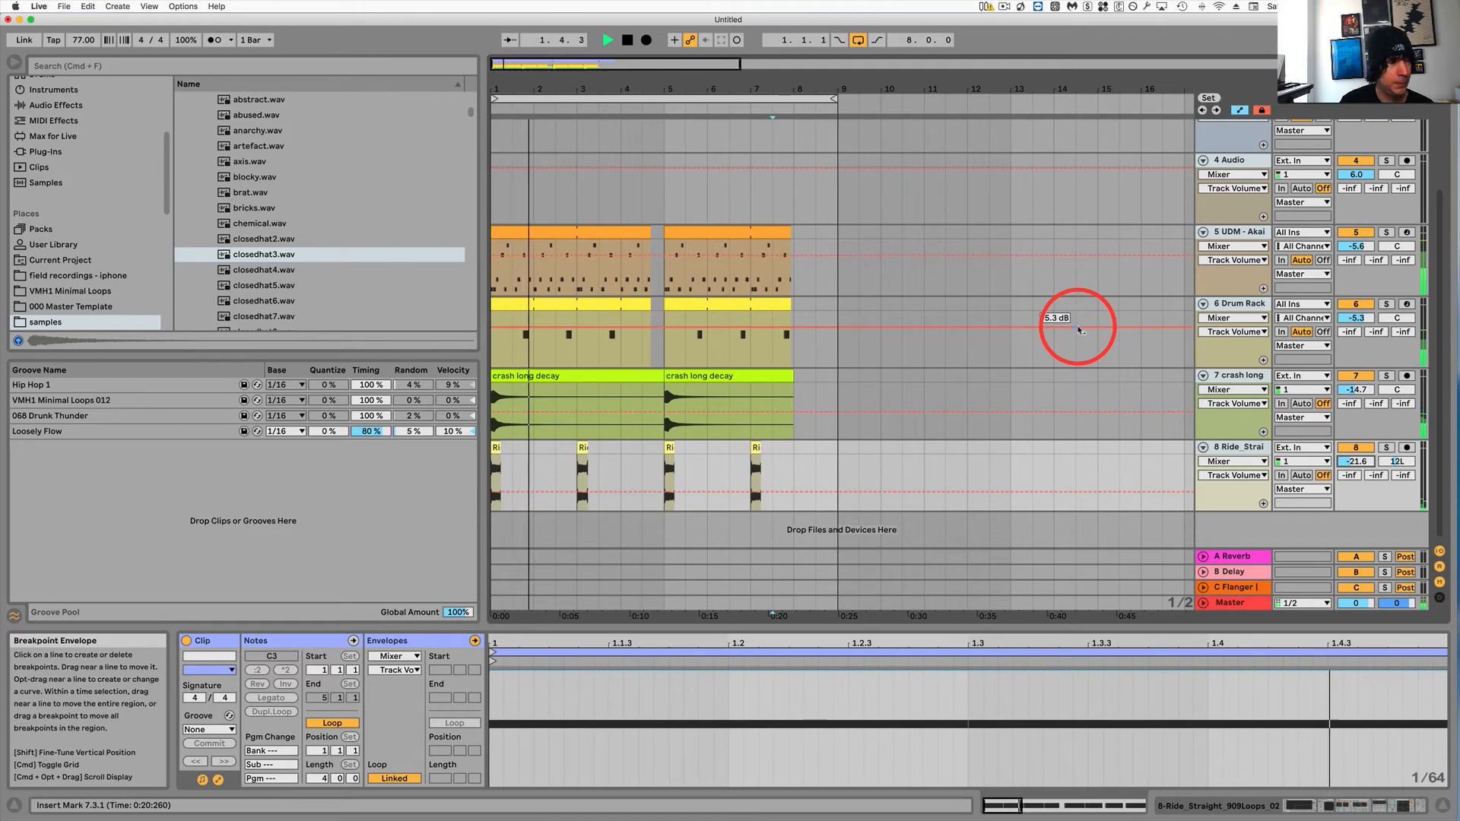
scroll(1221, 306, "up", 3)
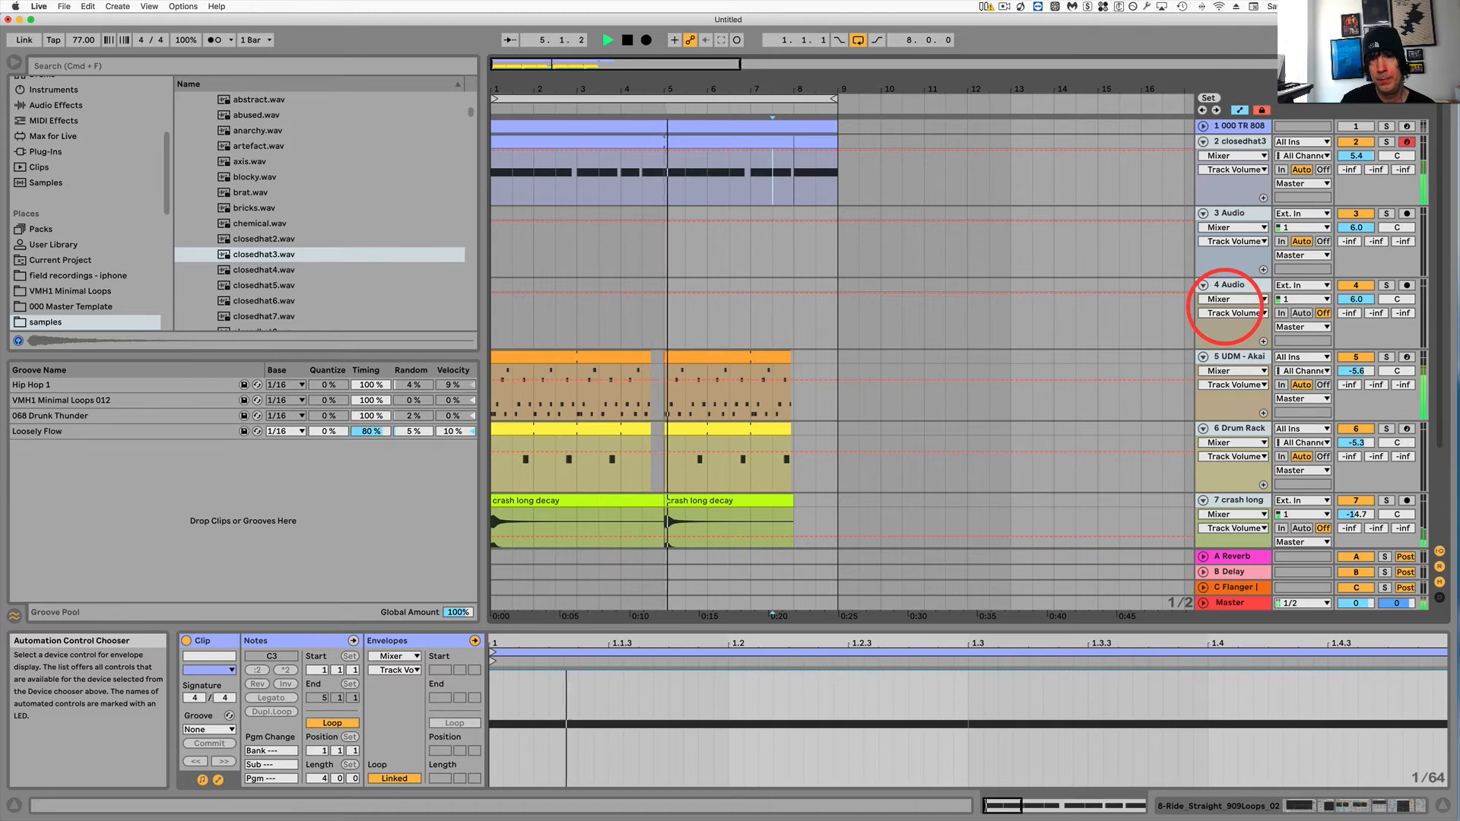
key("space")
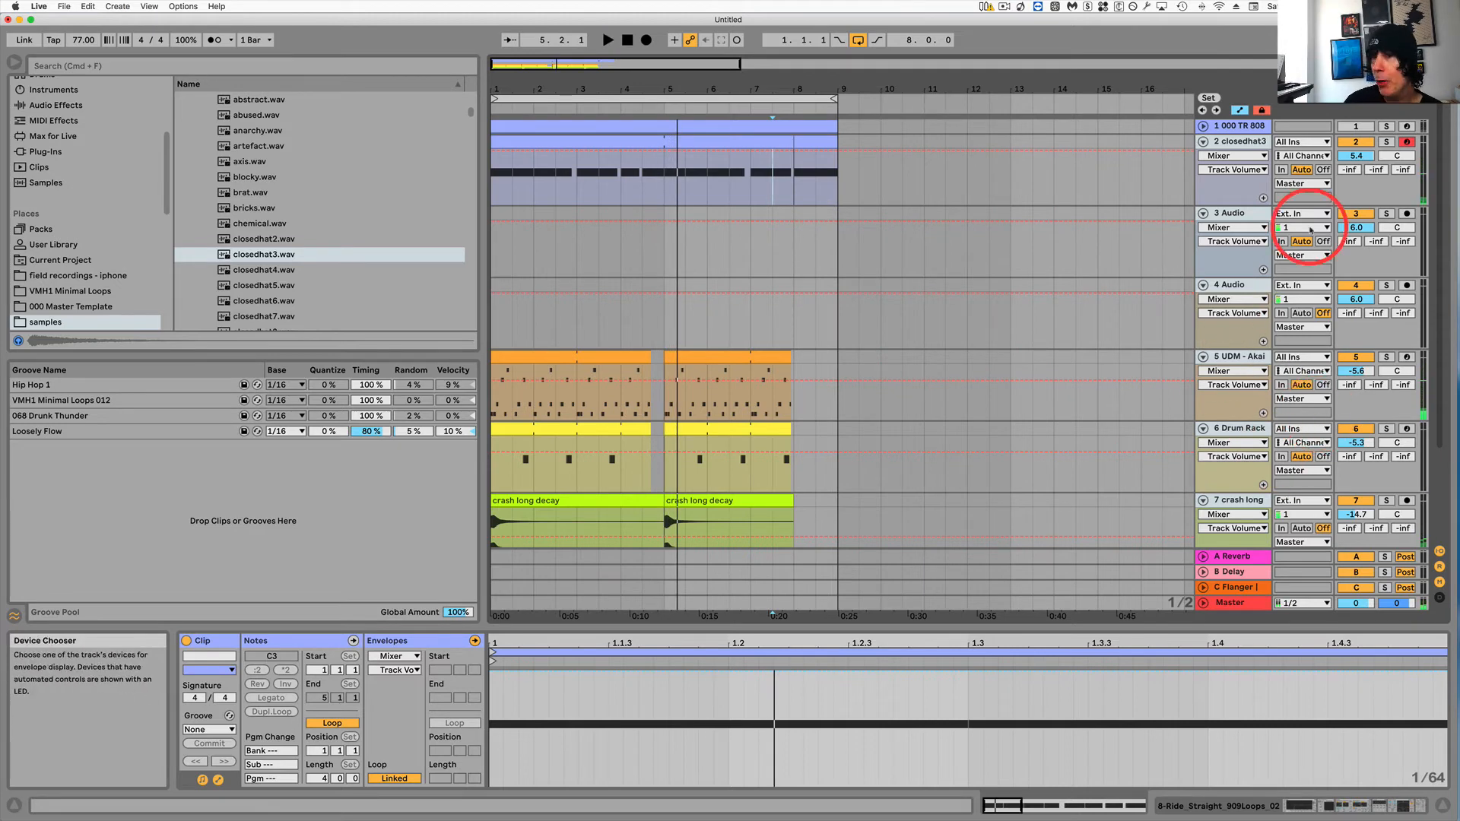
Set the 3 Audio track's input to Resampling and record the arrangement's output onto it from bar 1.
left_click(1239, 140)
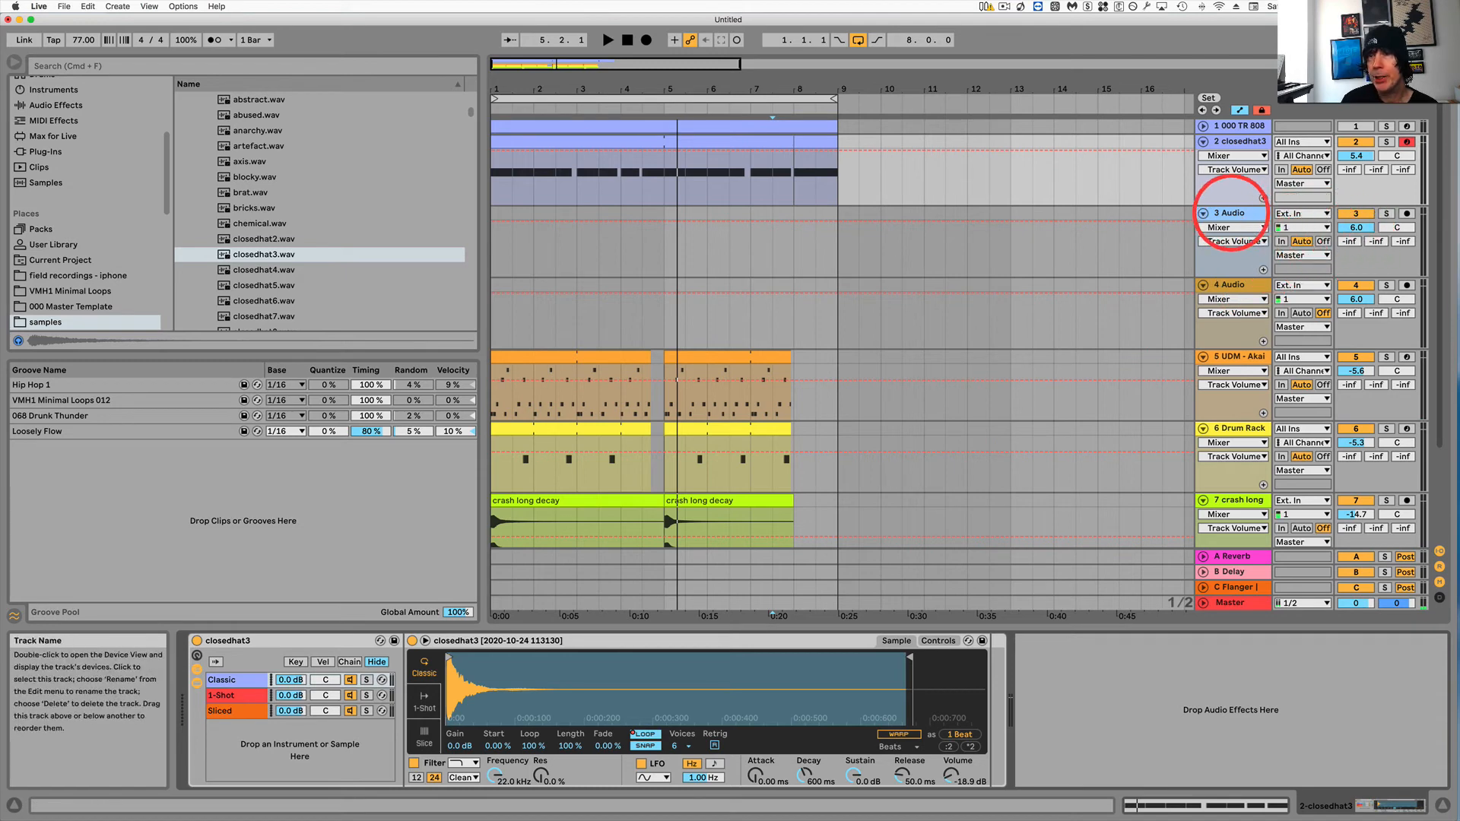
left_click(1235, 214)
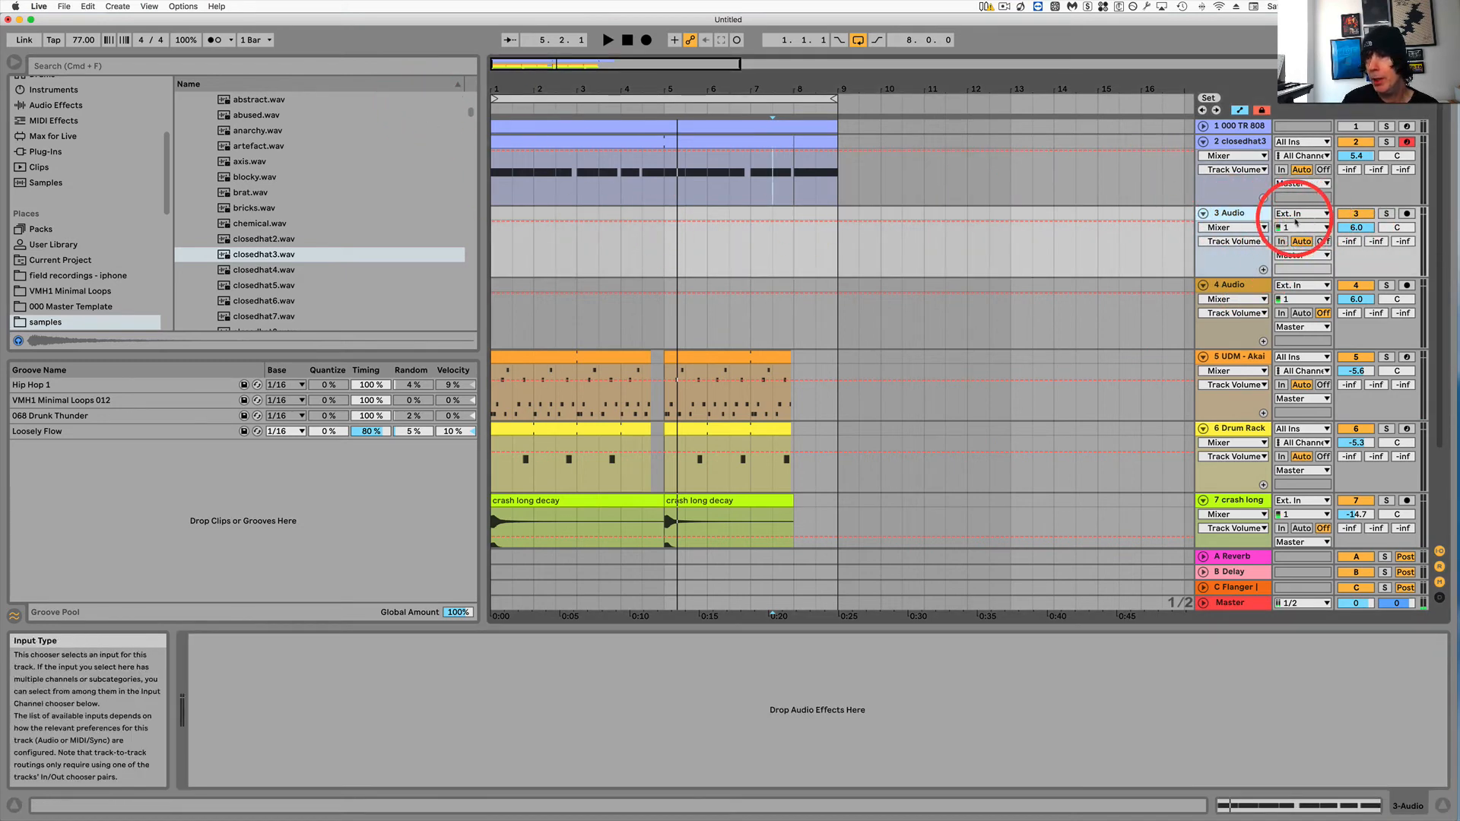
left_click(1296, 215)
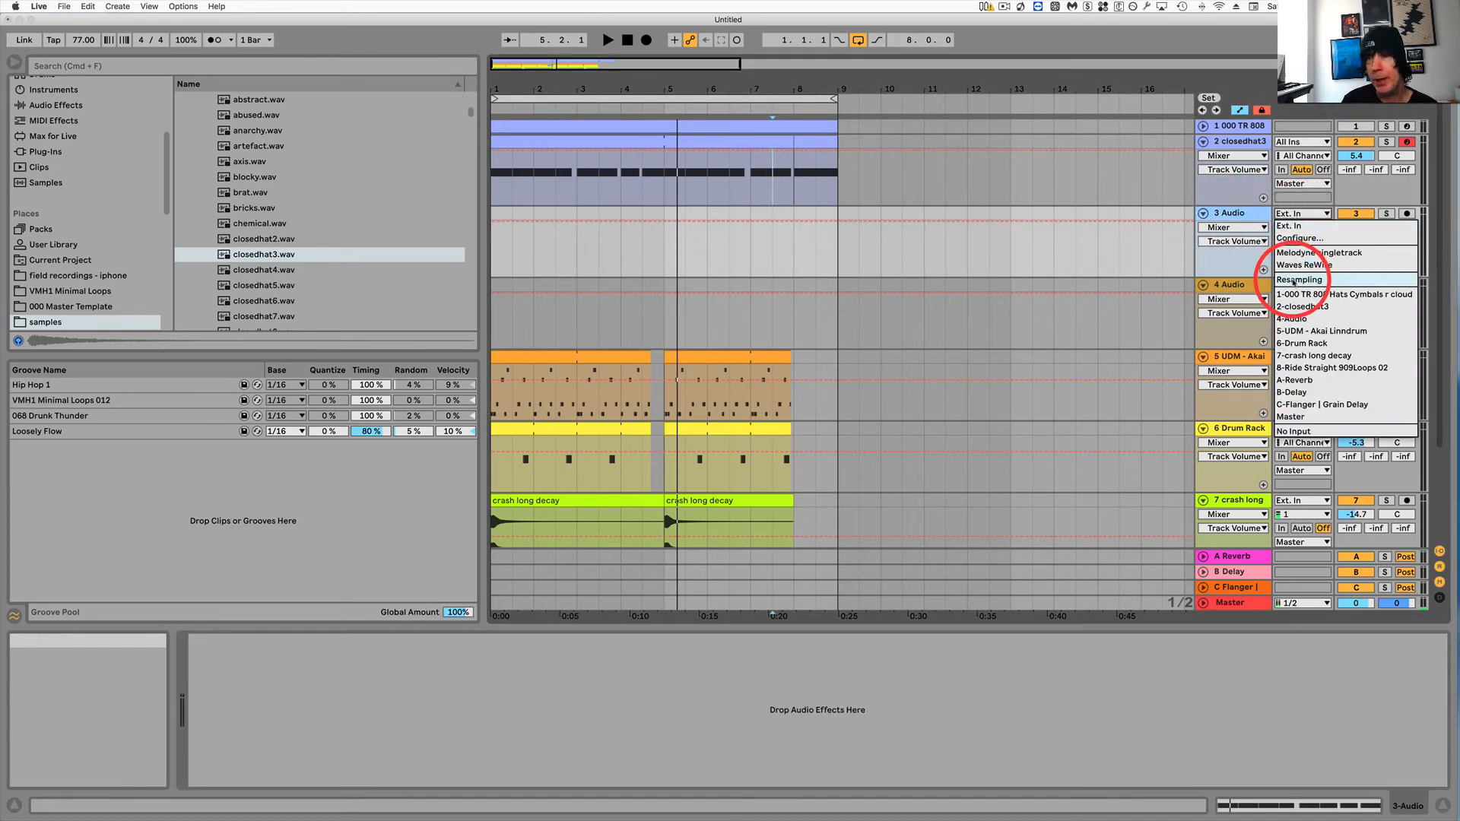
left_click(1294, 281)
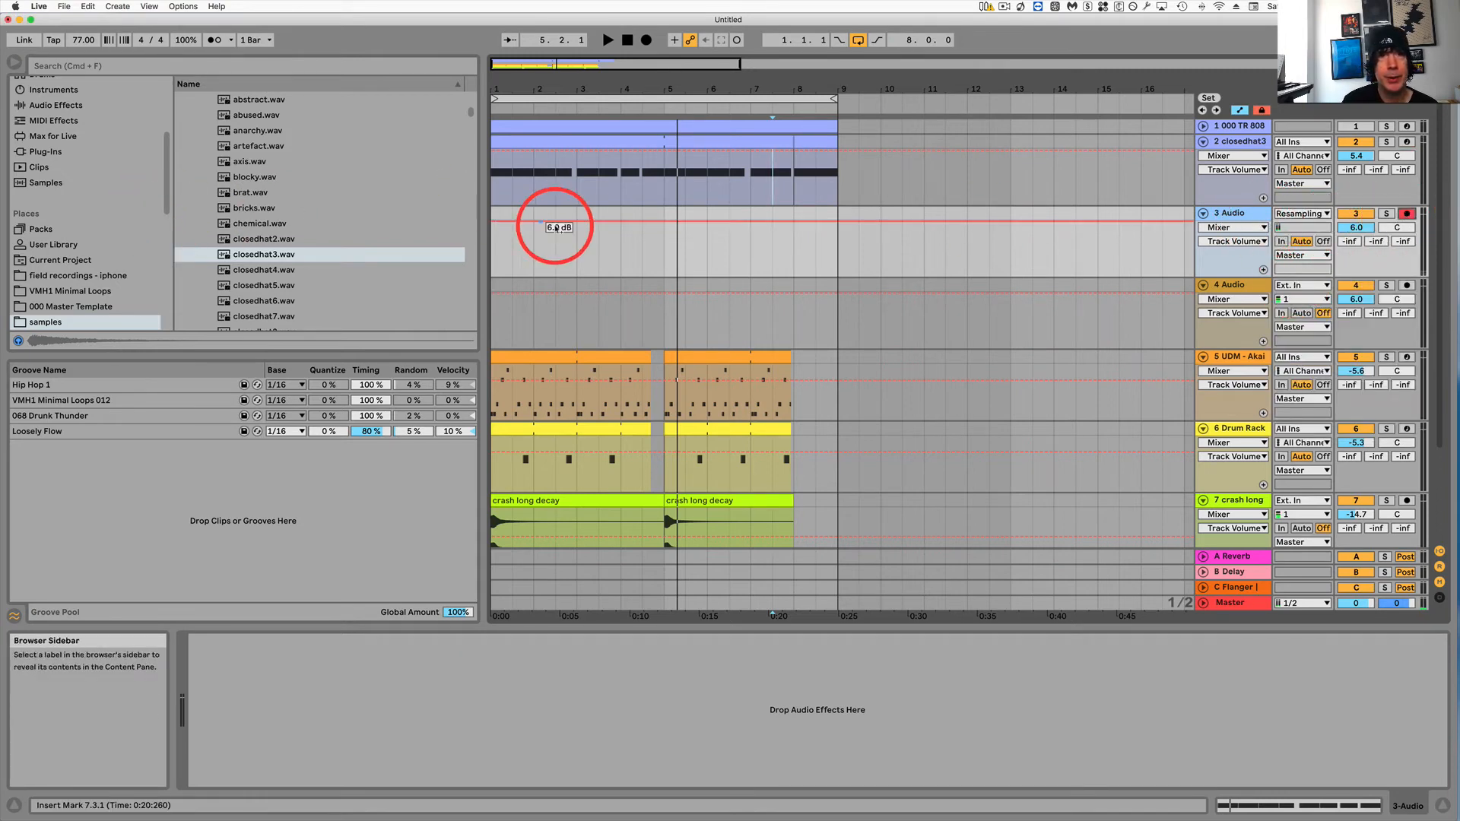
left_click(493, 253)
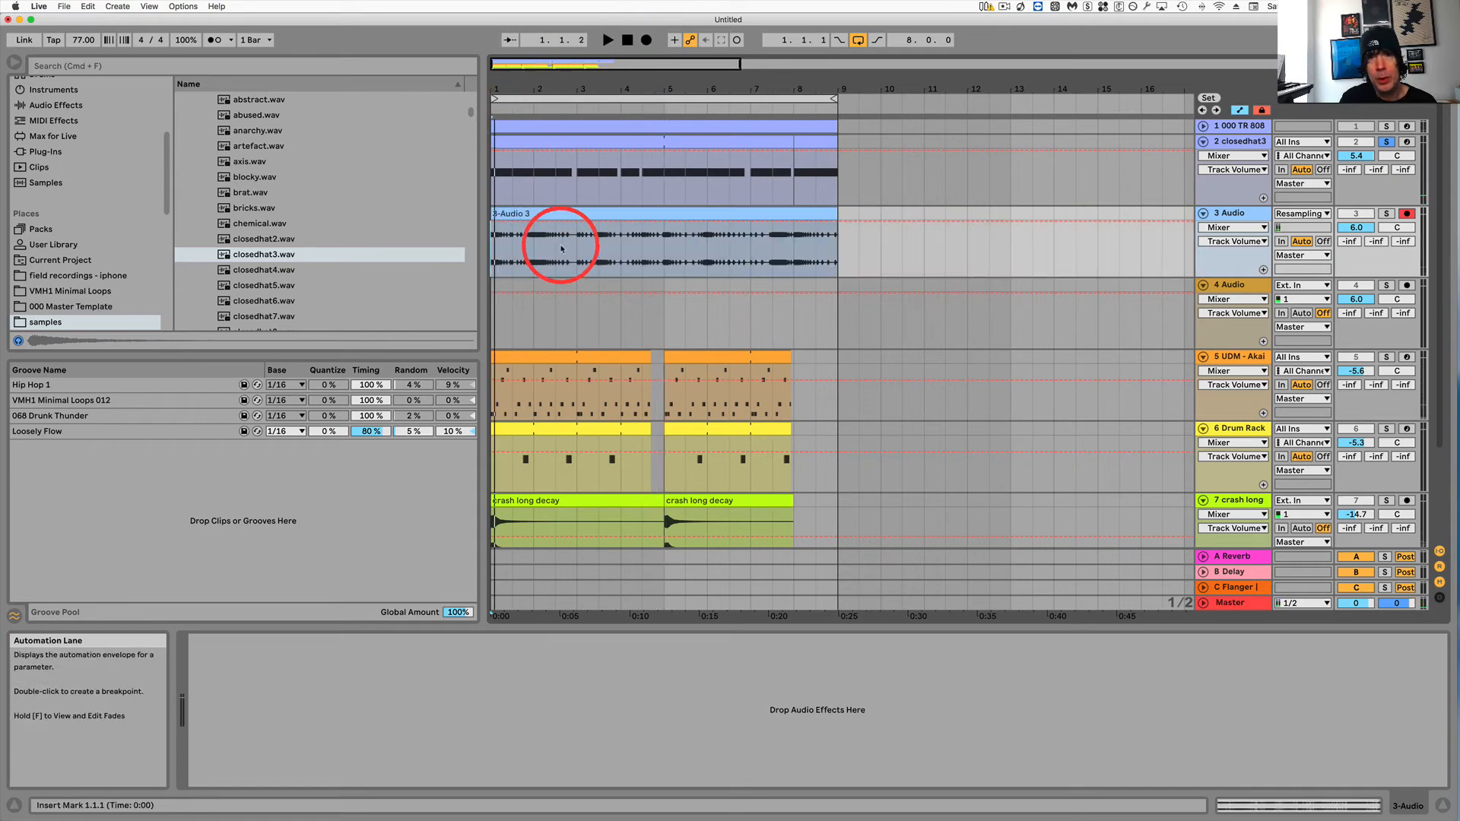
Zoom in on the recorded 3-Audio 3 clip and open it to inspect its waveform.
key("Right")
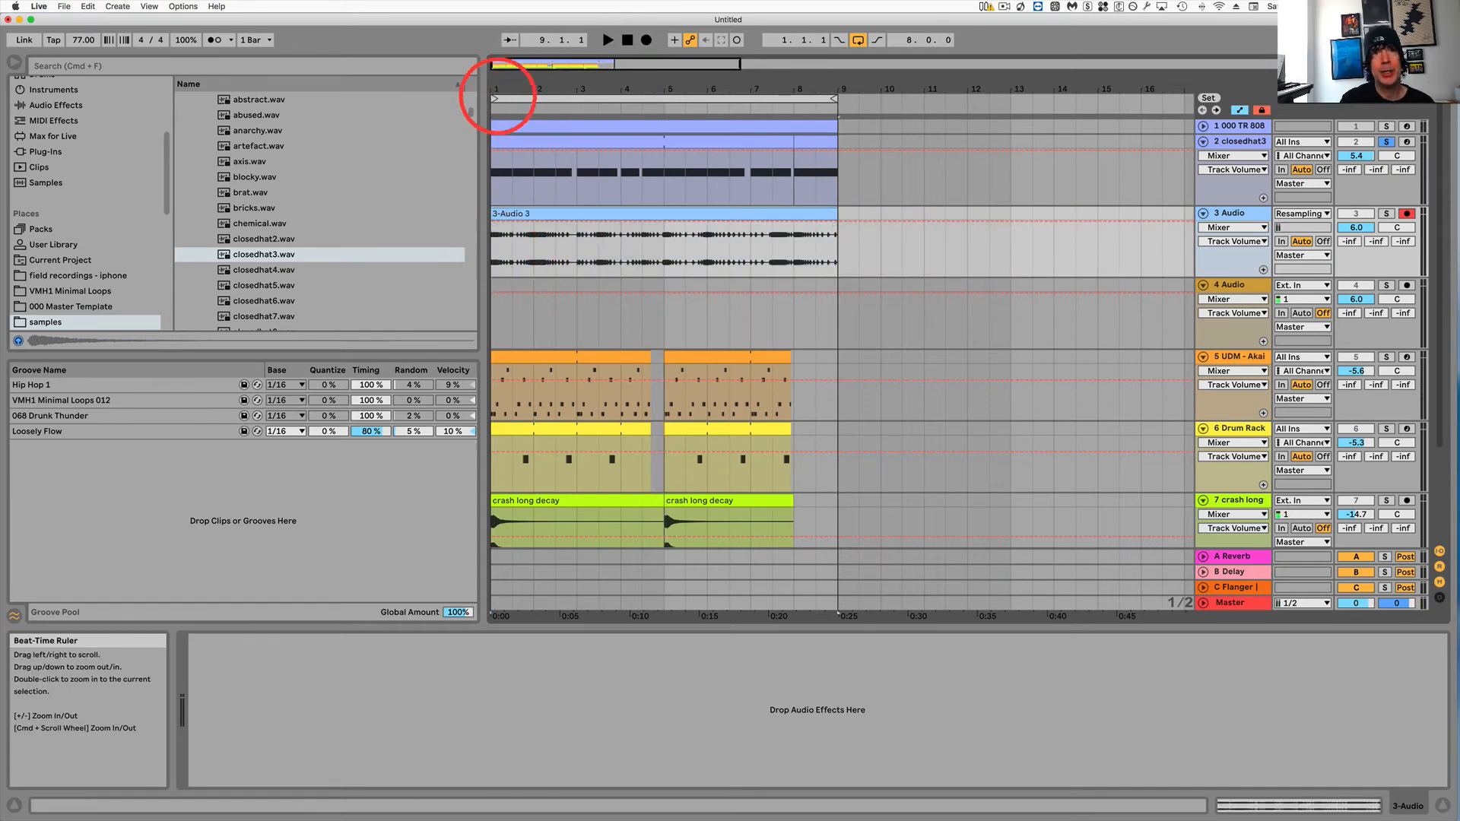
left_click_drag(490, 85, 509, 257)
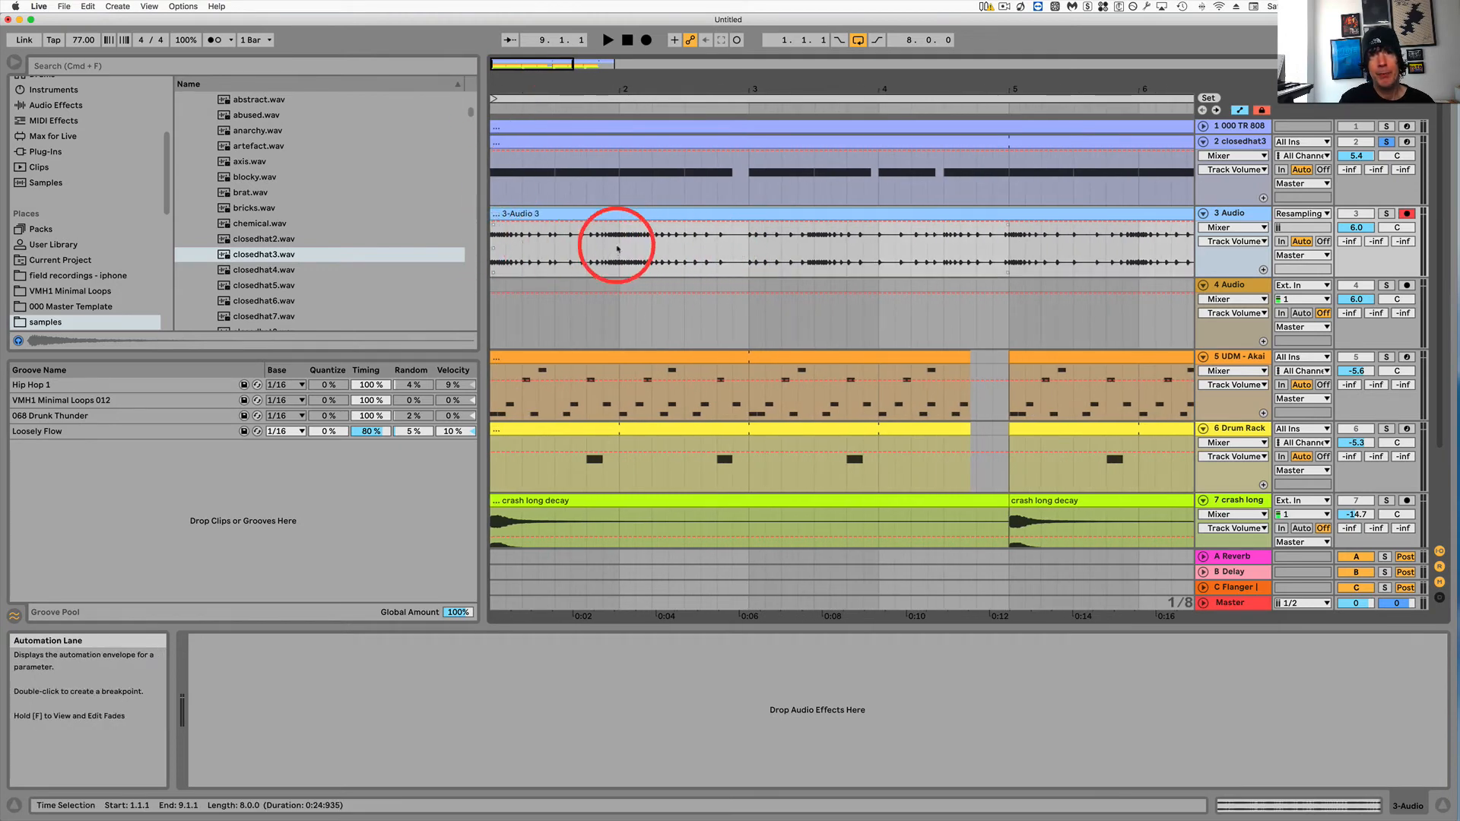
left_click_drag(795, 91, 795, 84)
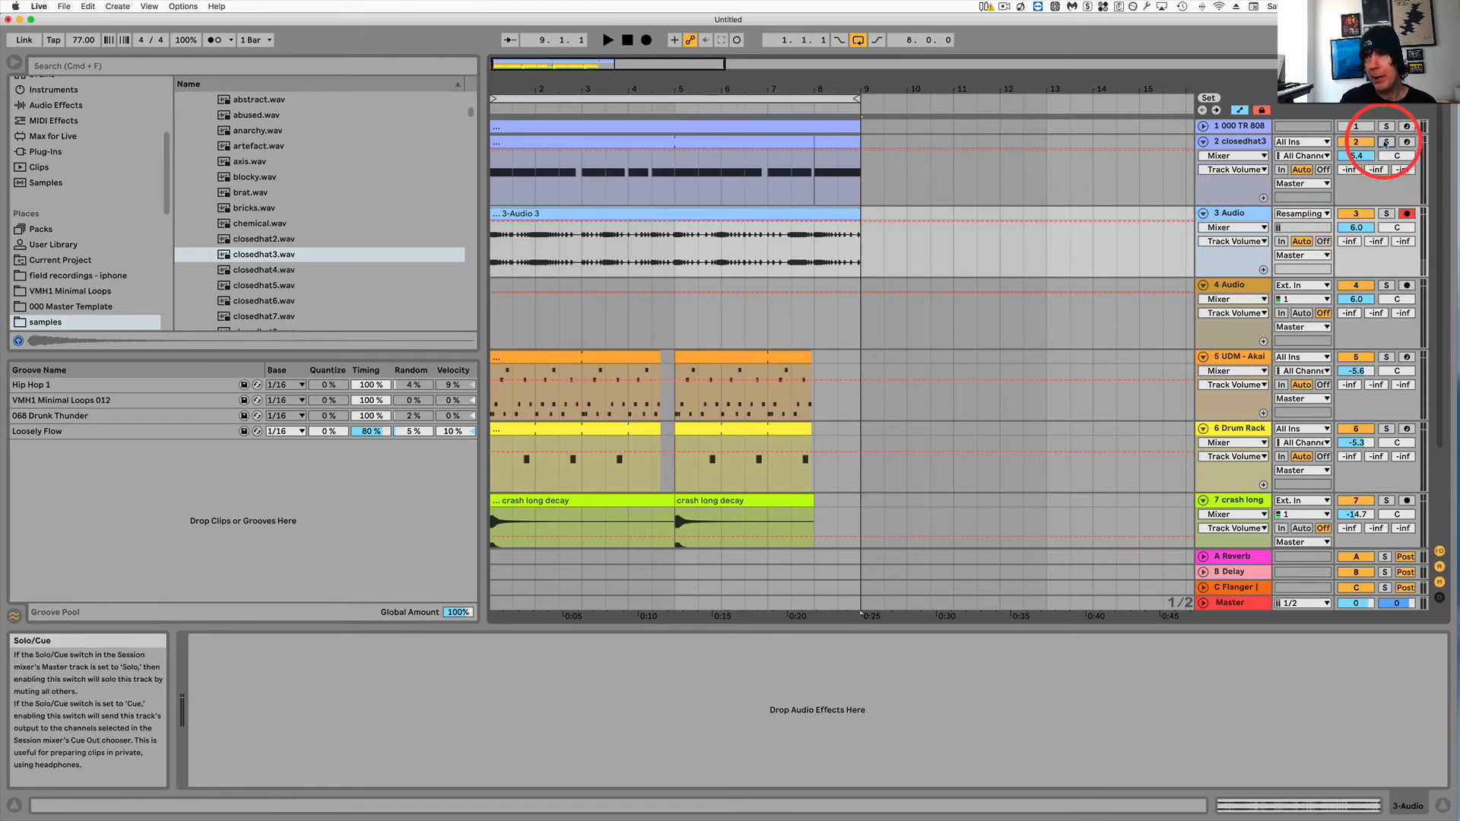
left_click(743, 215)
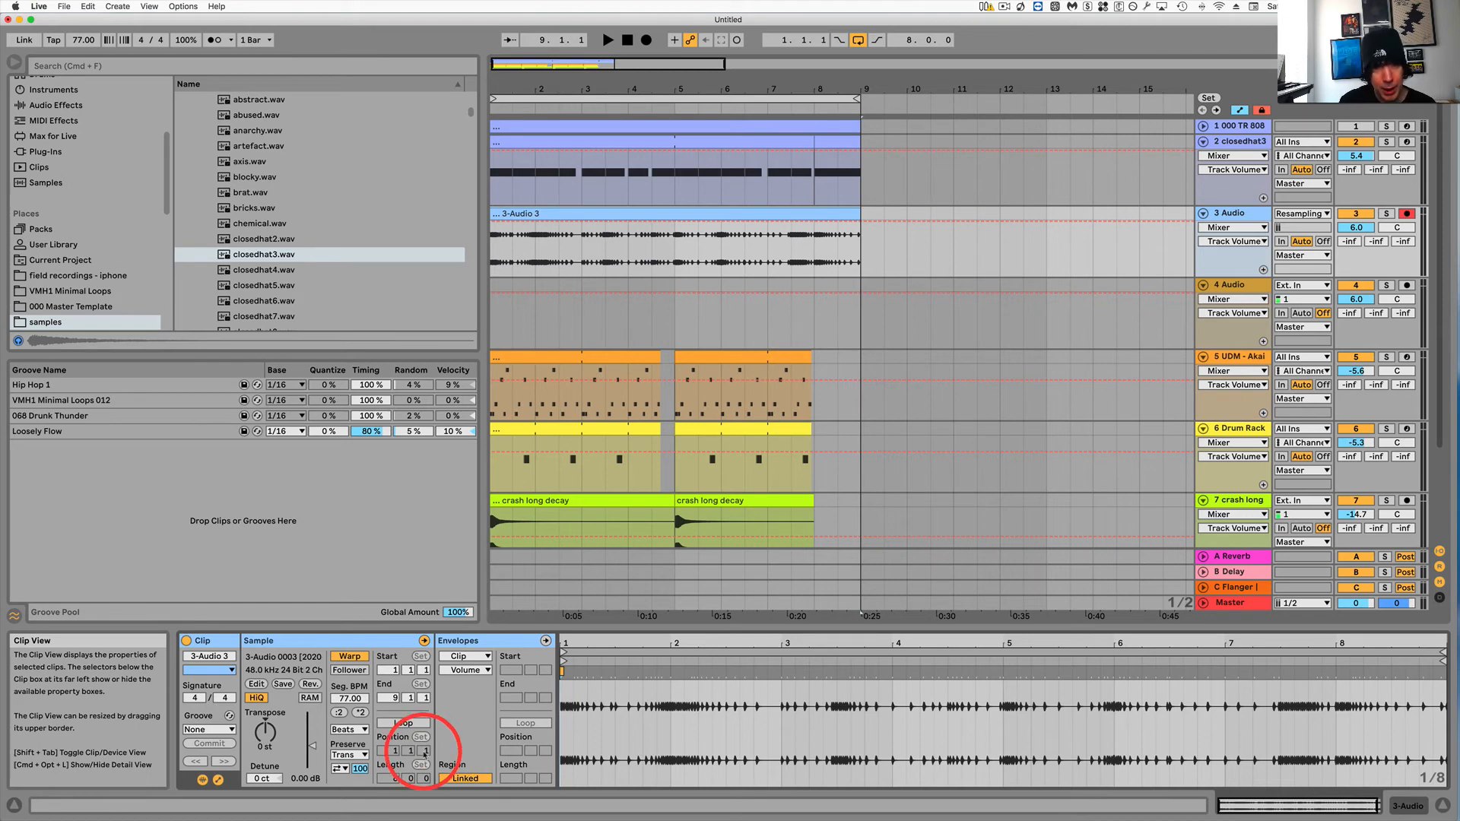
Zoom into the 3-Audio 3 clip's sample and add warp markers on the hi-hat transients across the first bar.
left_click_drag(569, 638, 566, 644)
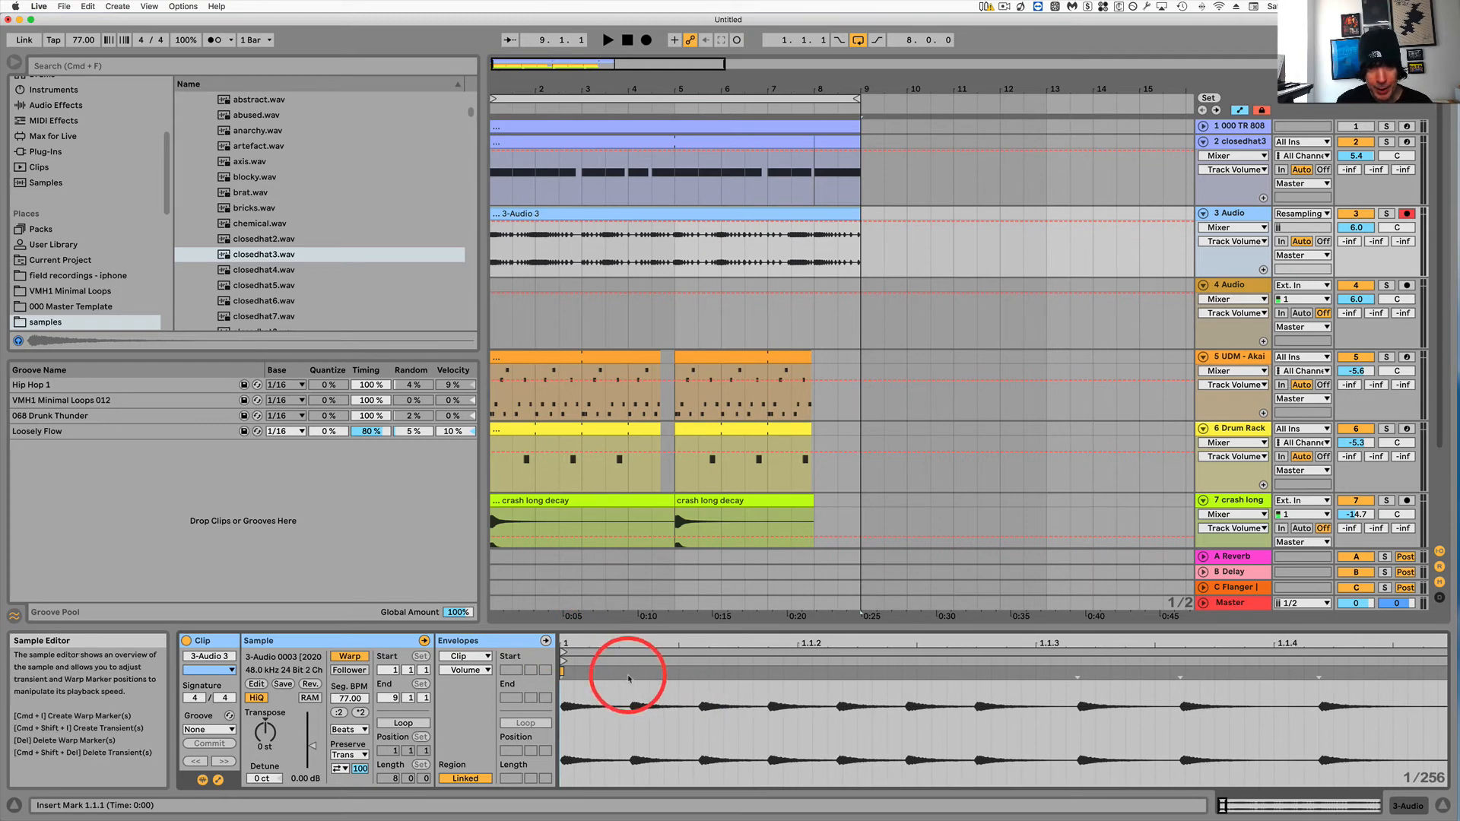
mouse_move(635, 641)
left_mouse_down()
mouse_move(613, 648)
mouse_move(676, 639)
left_mouse_up()
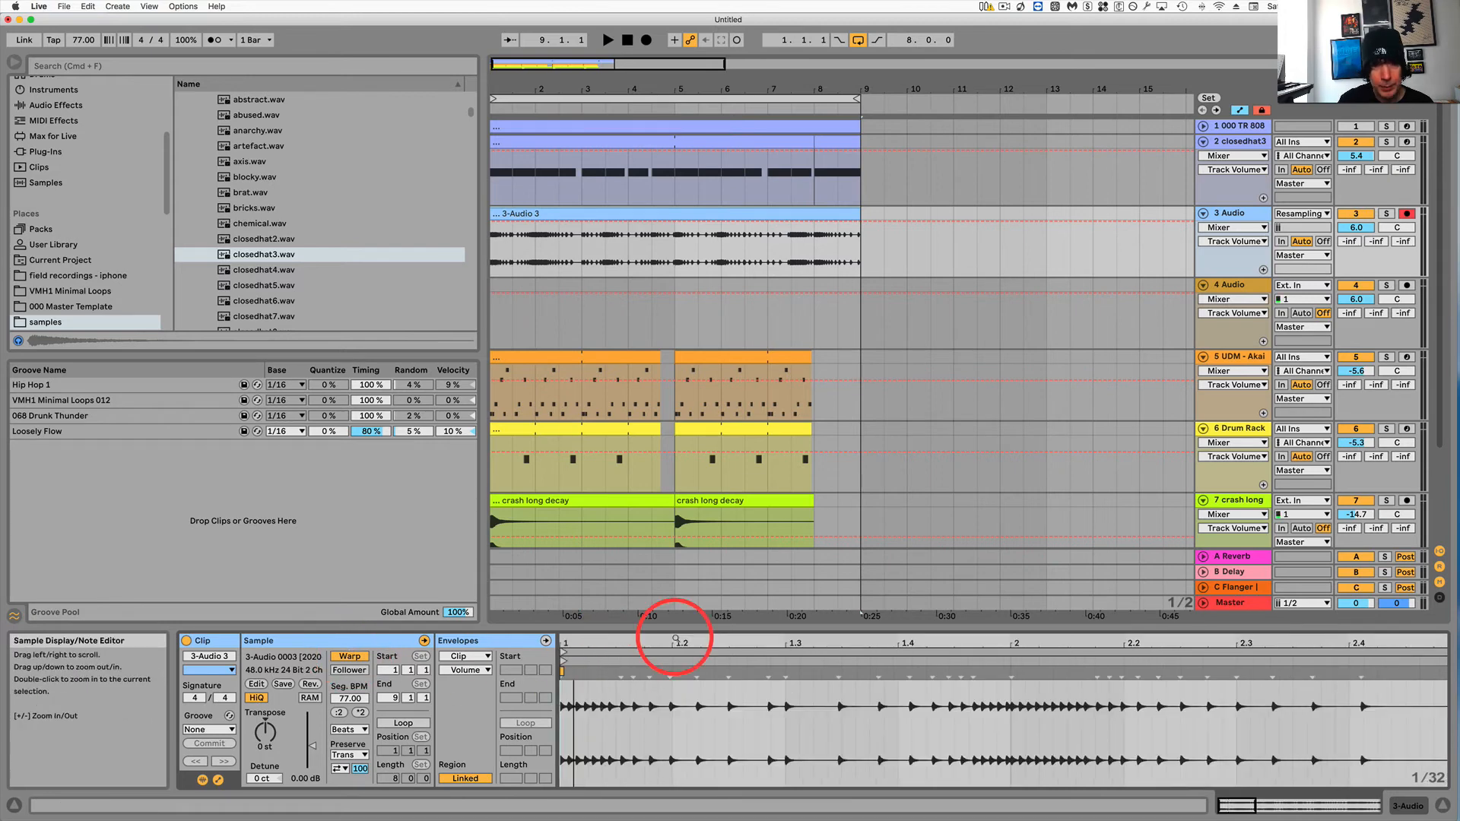
left_click(623, 673)
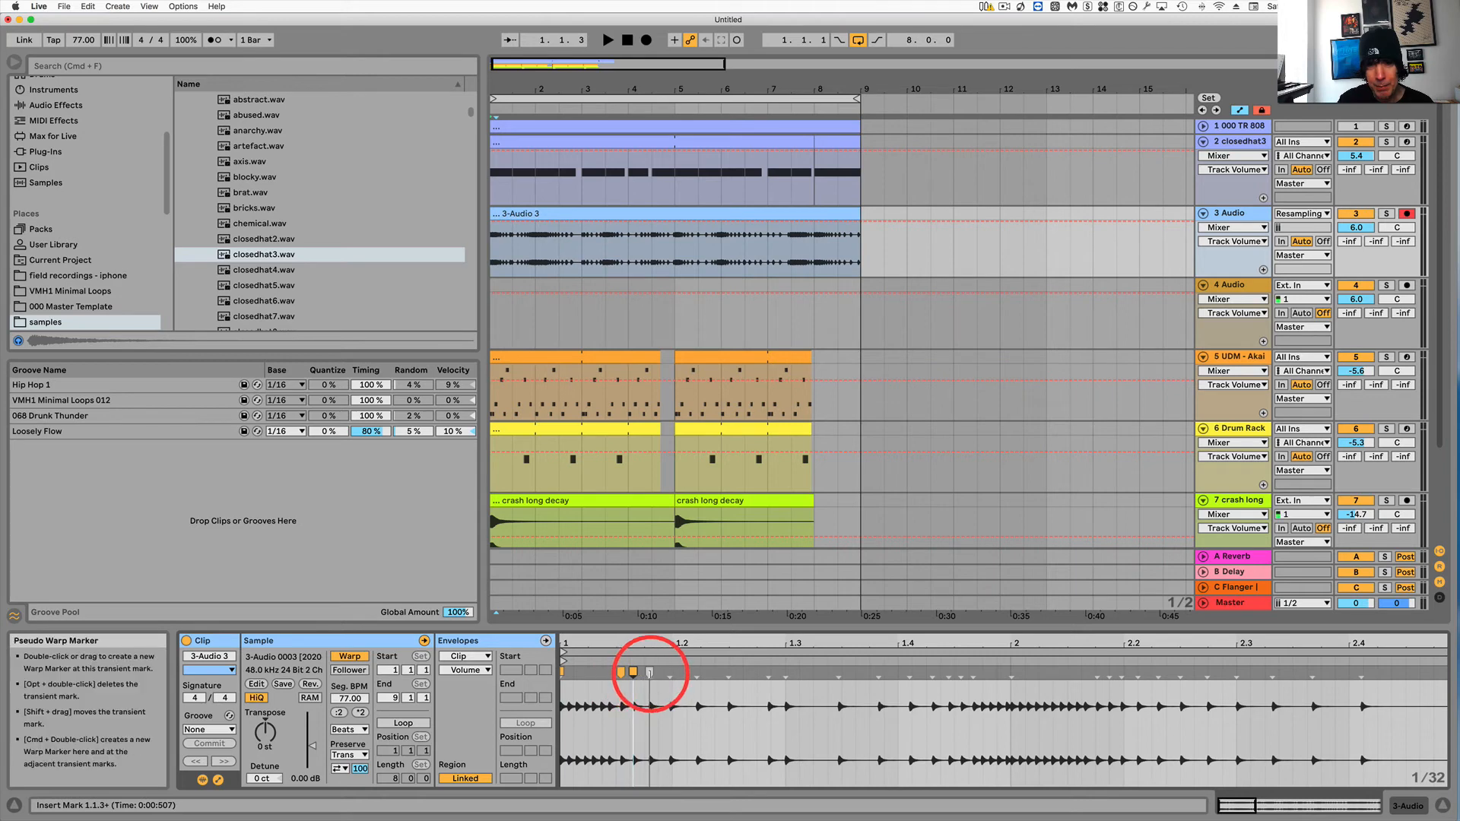
double_click(649, 672)
double_click(696, 672)
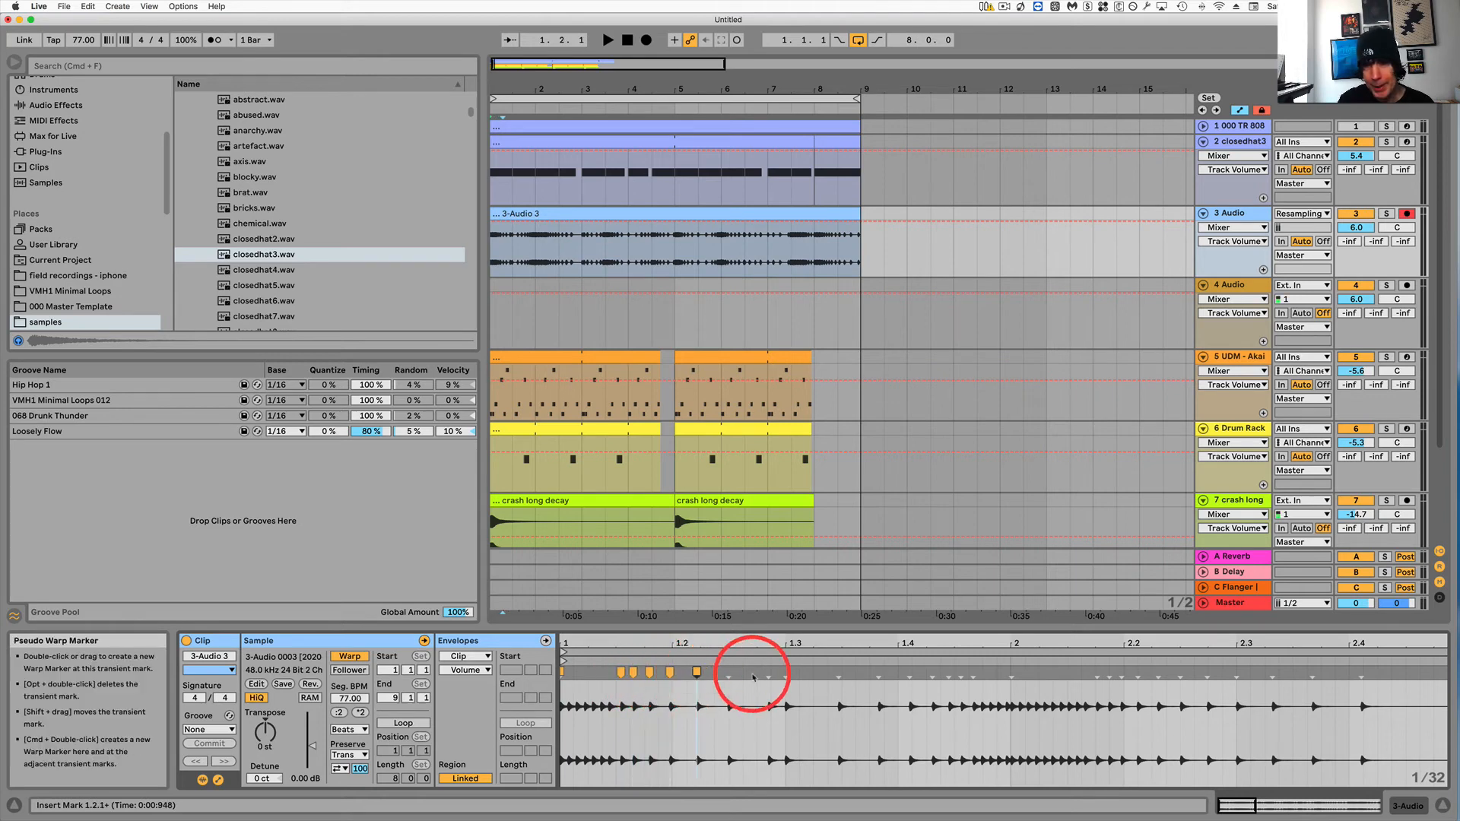
left_click(726, 673)
double_click(729, 672)
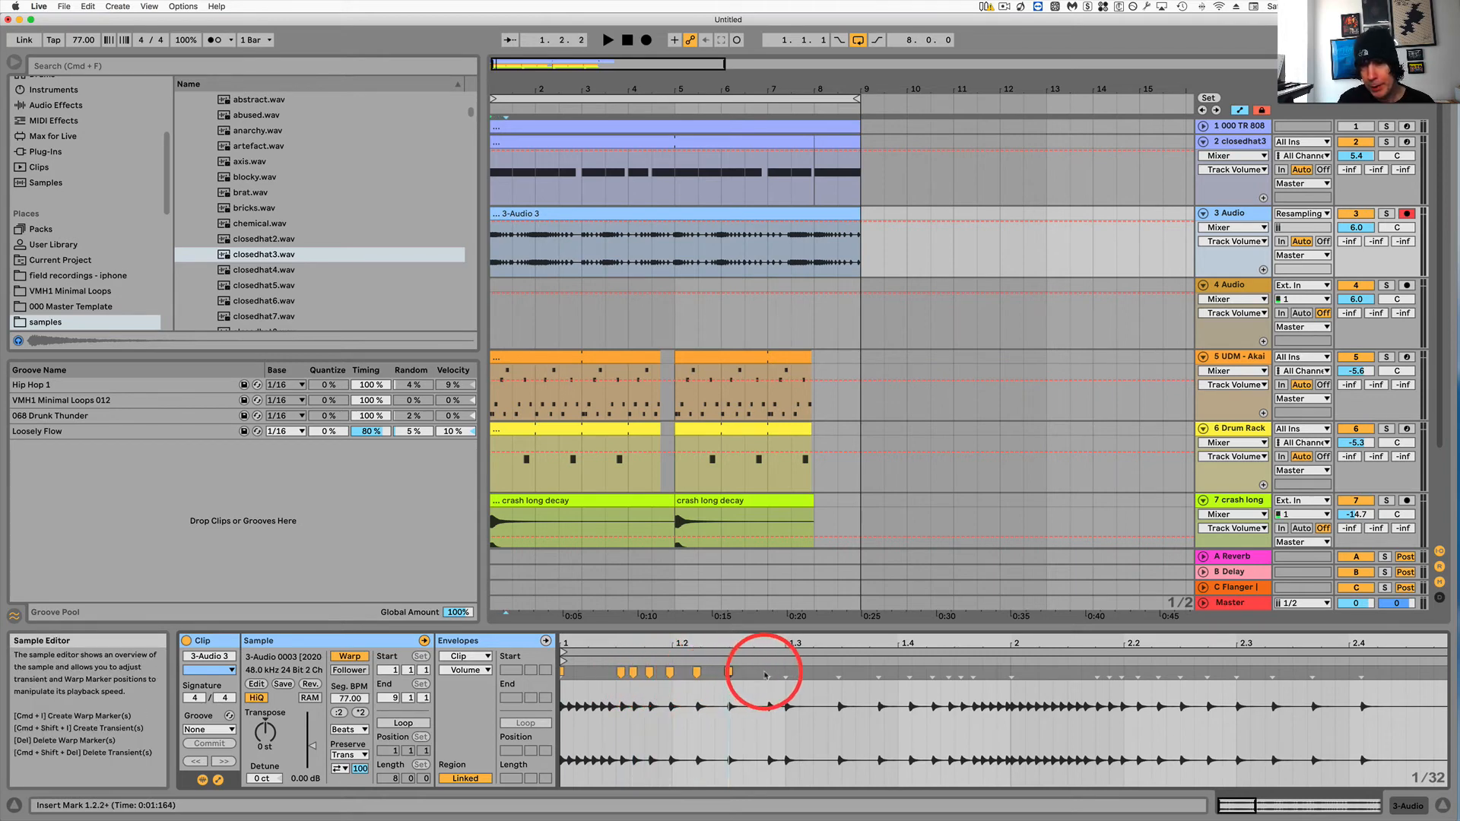
double_click(768, 672)
left_click(786, 672)
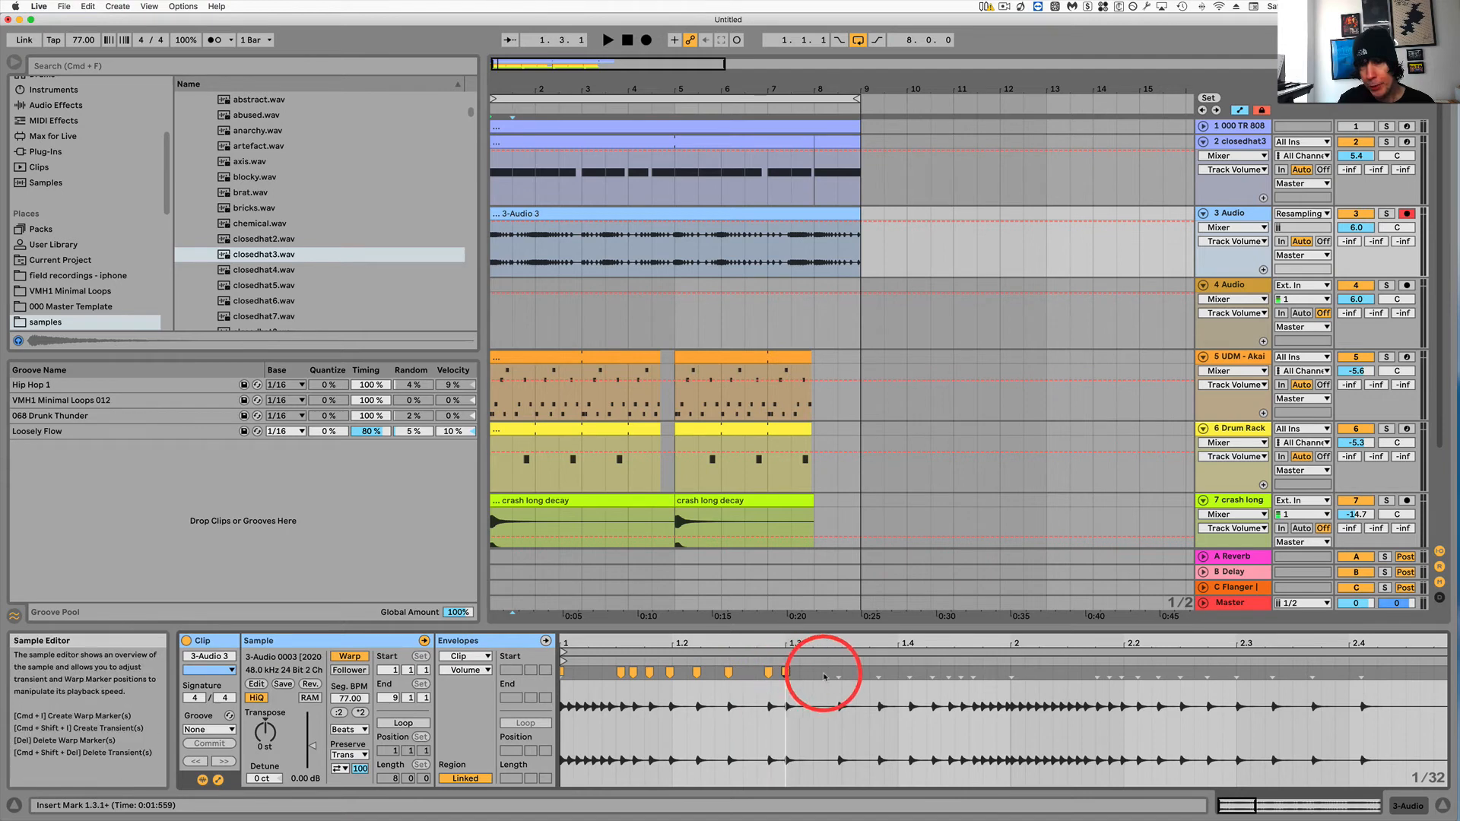
double_click(878, 672)
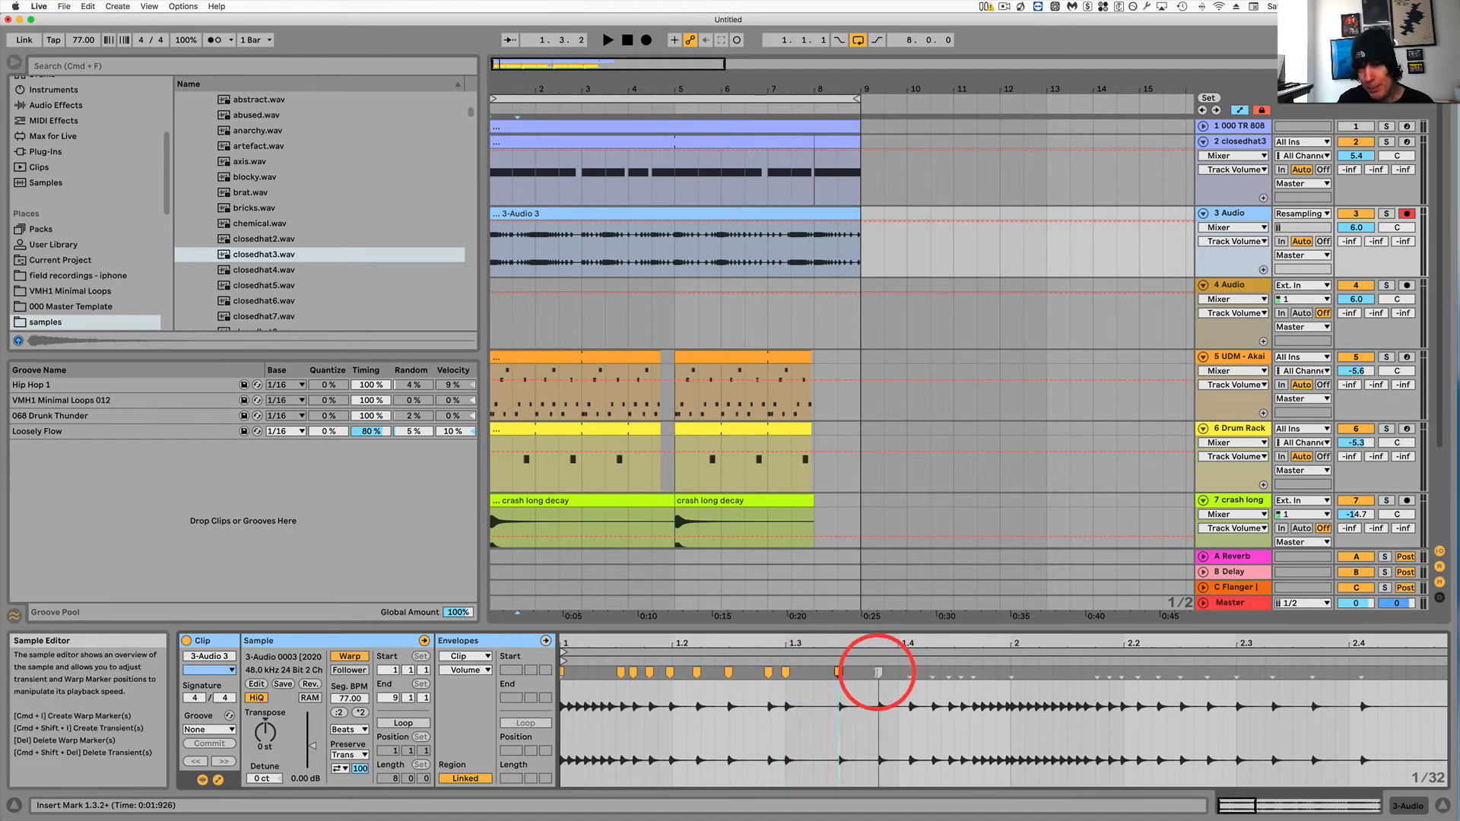
left_click(929, 673)
double_click(909, 672)
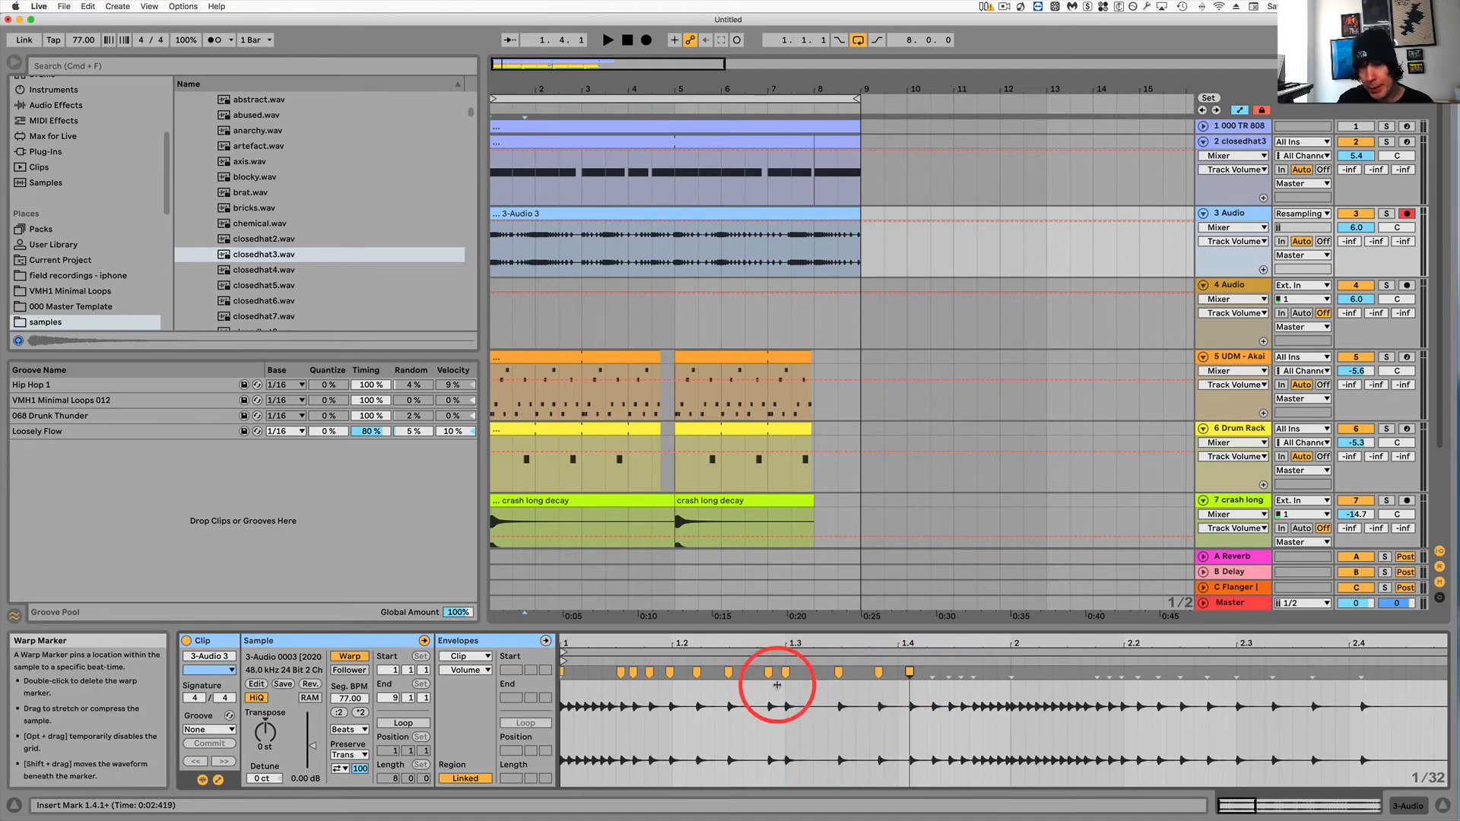
Zoom further into the clip's start and add warp markers on the first transients of bar 1.
left_click_drag(566, 646, 578, 677)
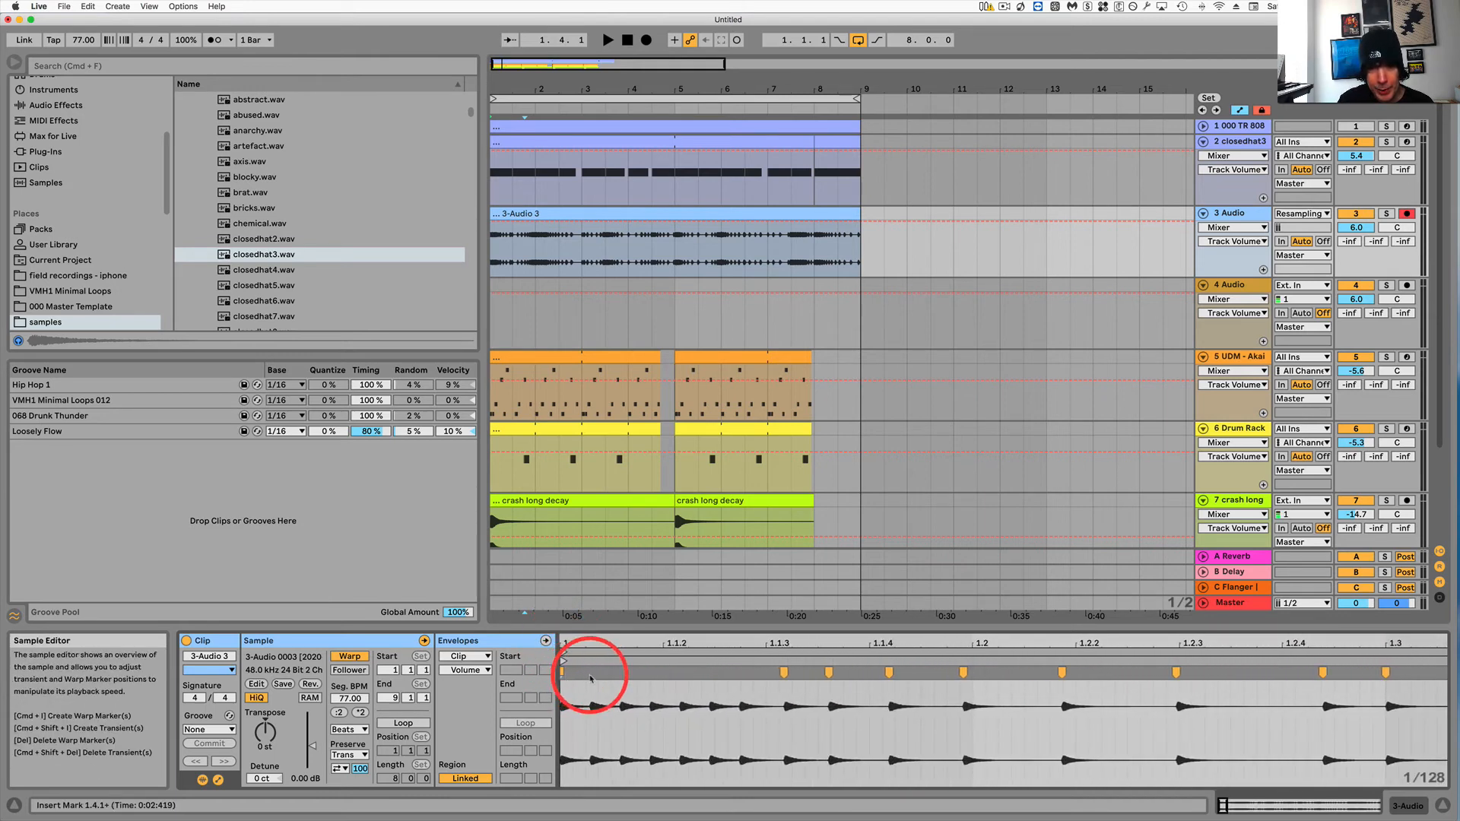
double_click(590, 672)
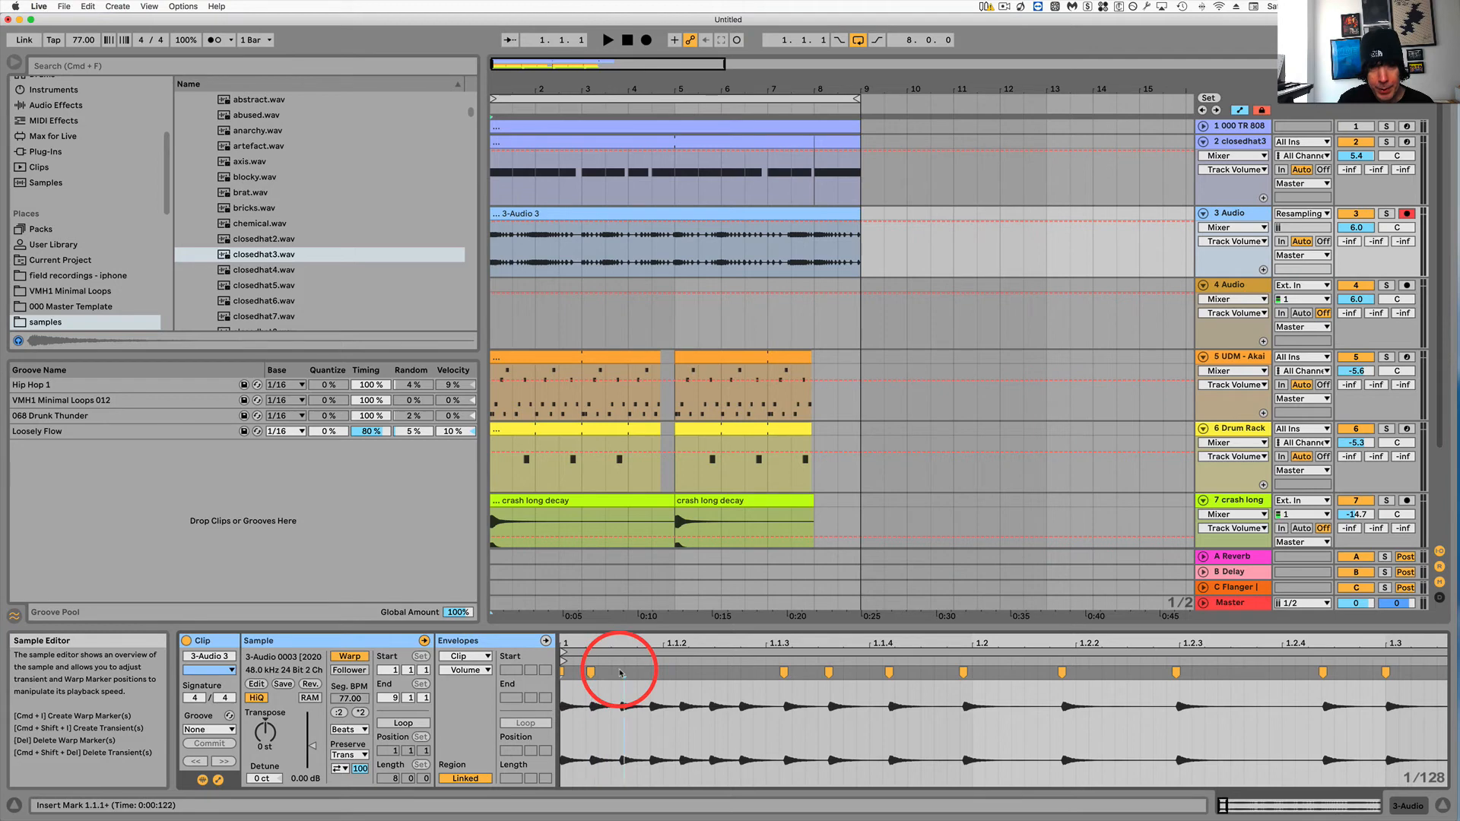
double_click(618, 672)
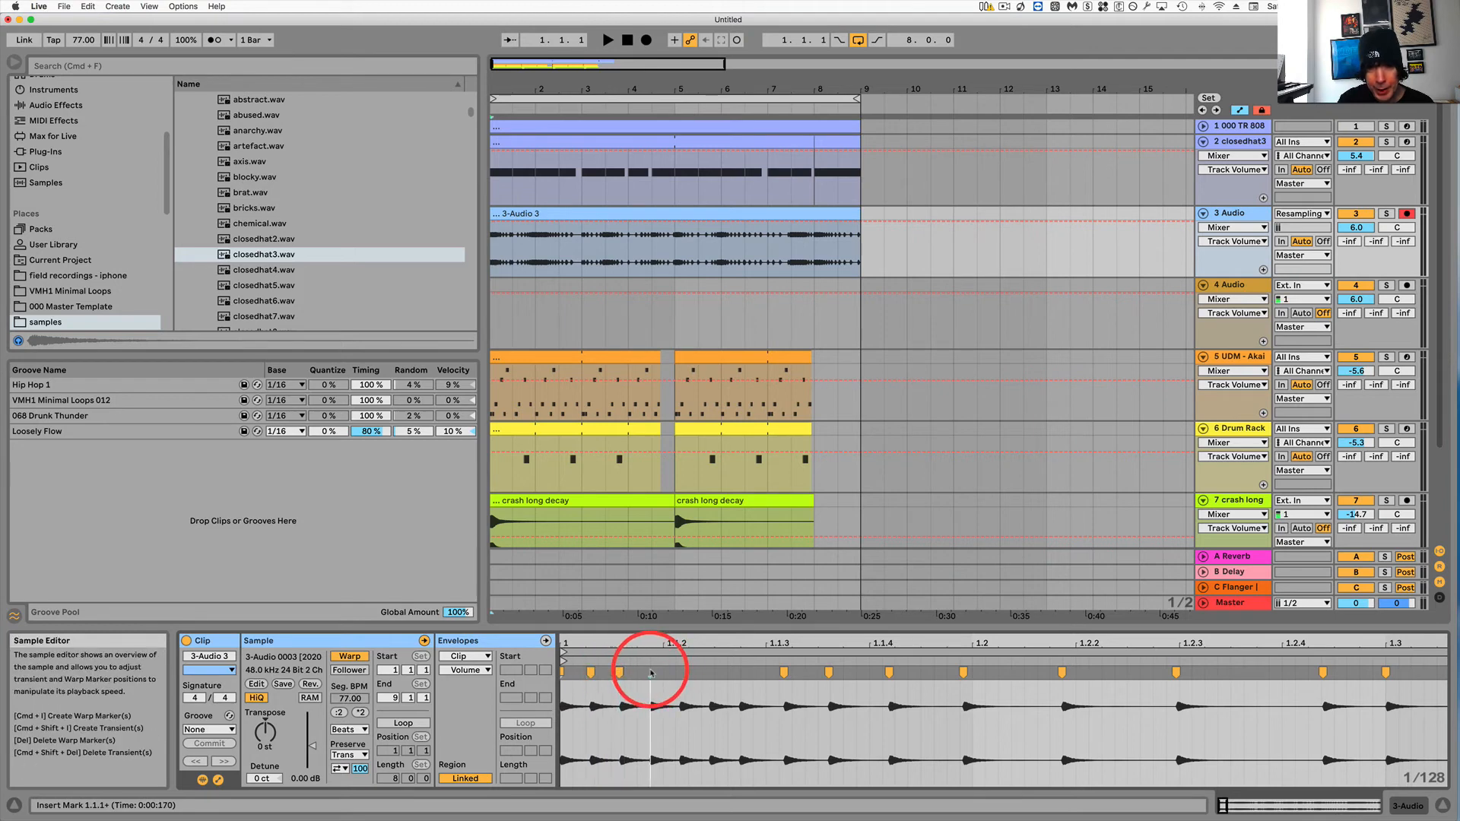
double_click(650, 672)
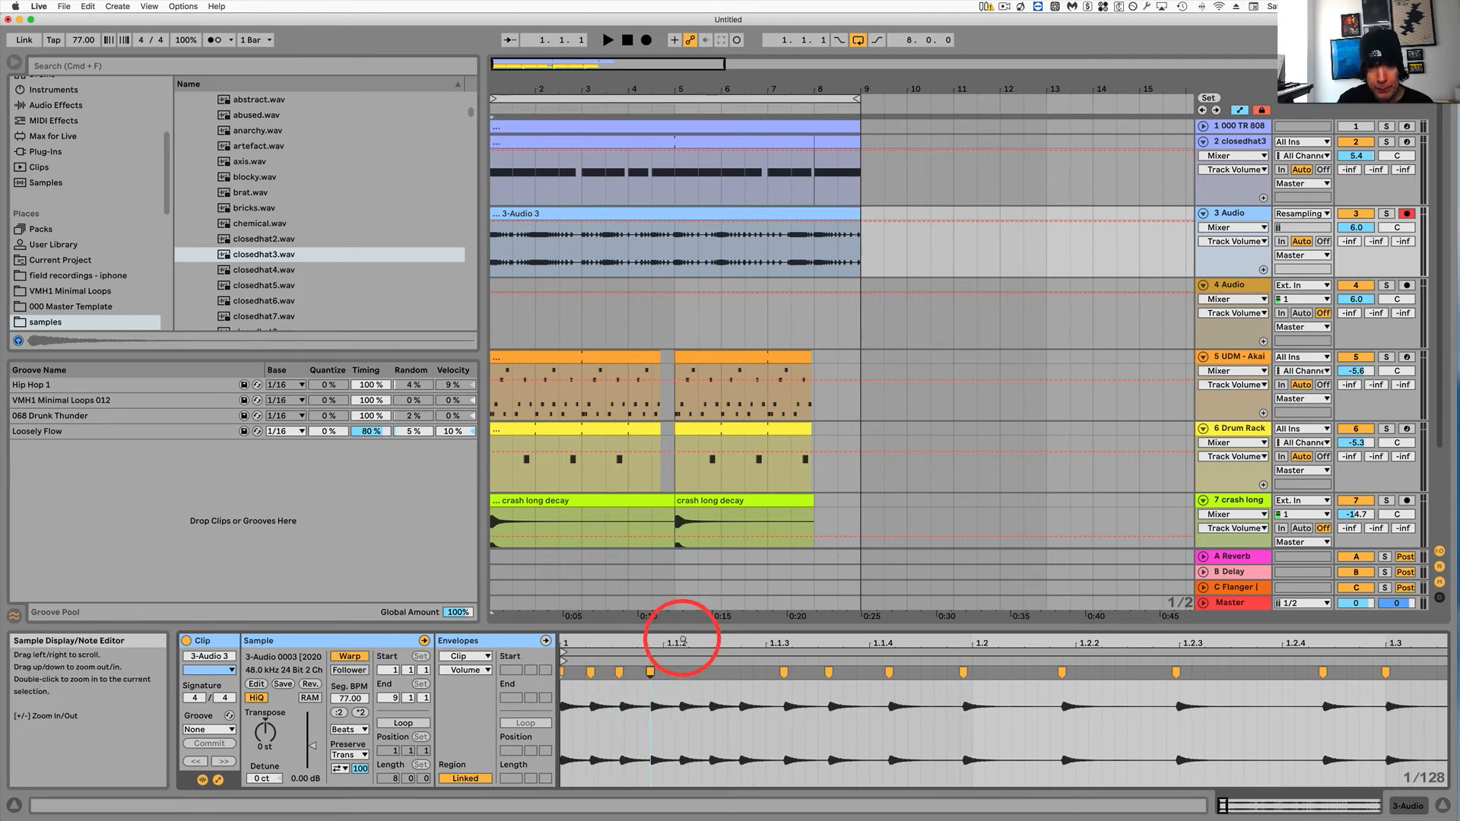
left_click_drag(682, 641, 669, 687)
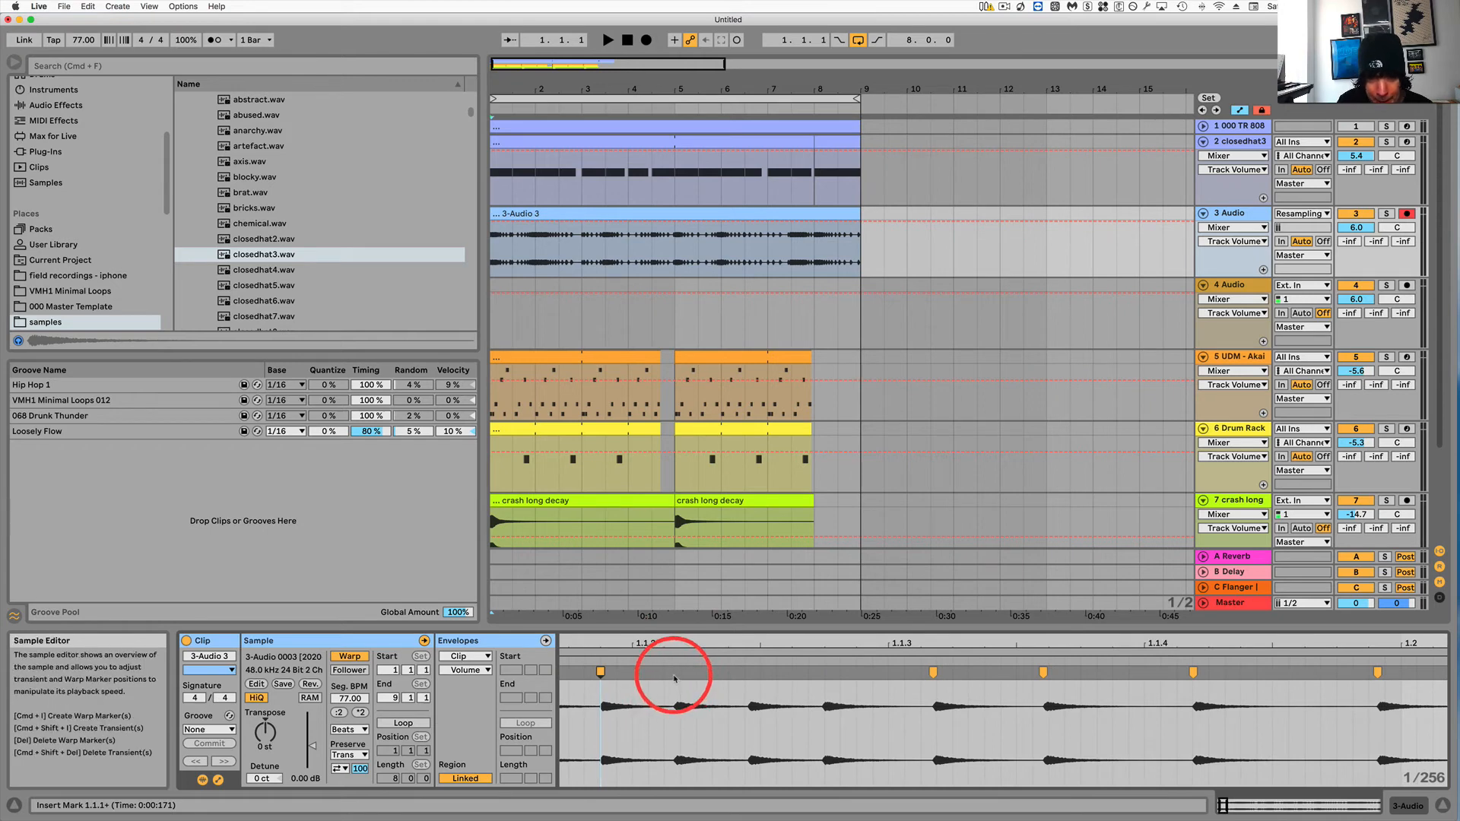
double_click(674, 674)
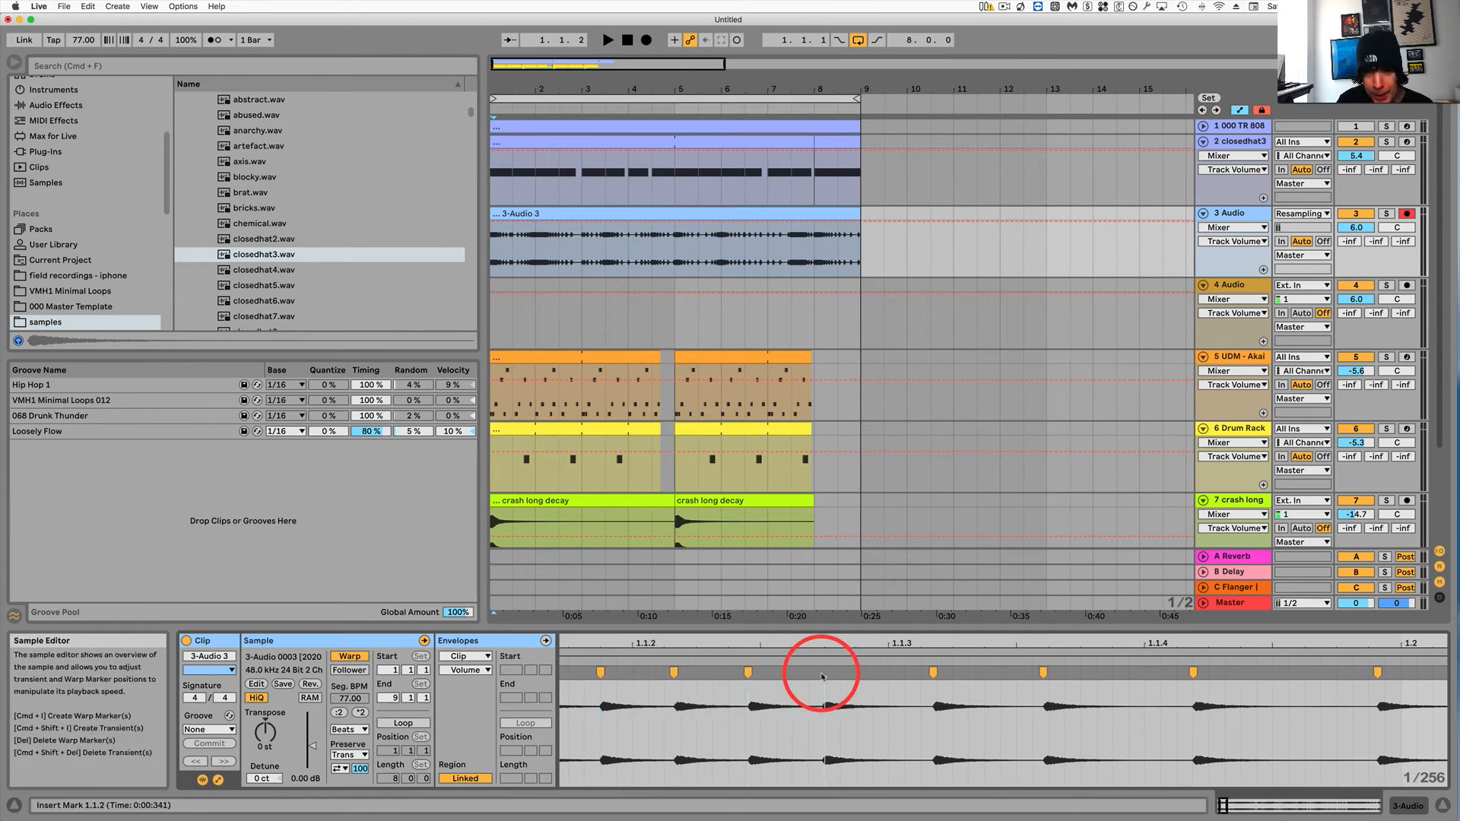
Add warp markers on the remaining transients of beat 1.4 up to bar 2.
scroll(955, 687, "right", 10)
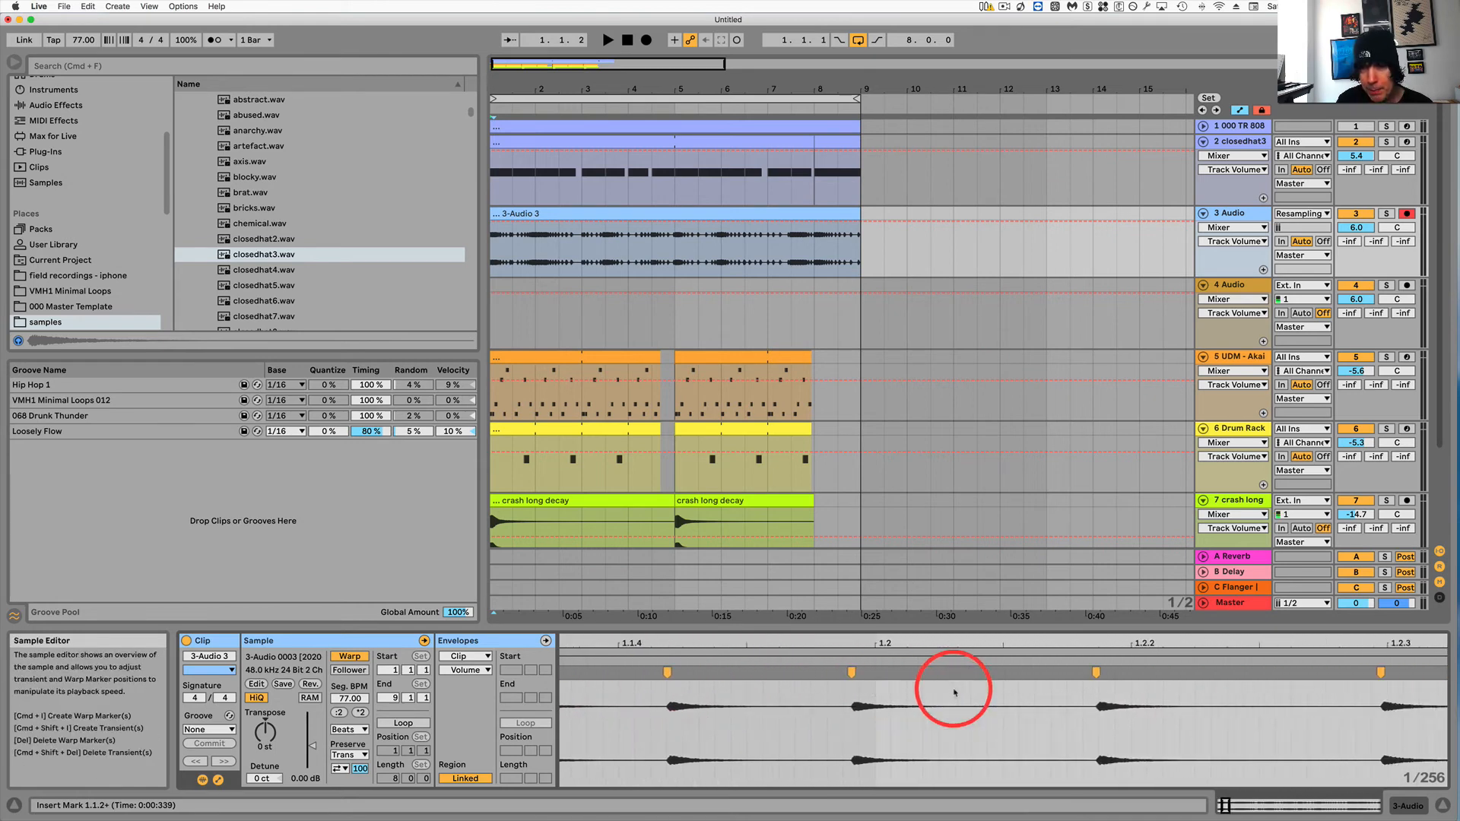
scroll(953, 691, "right", 5)
left_click_drag(939, 640, 938, 642)
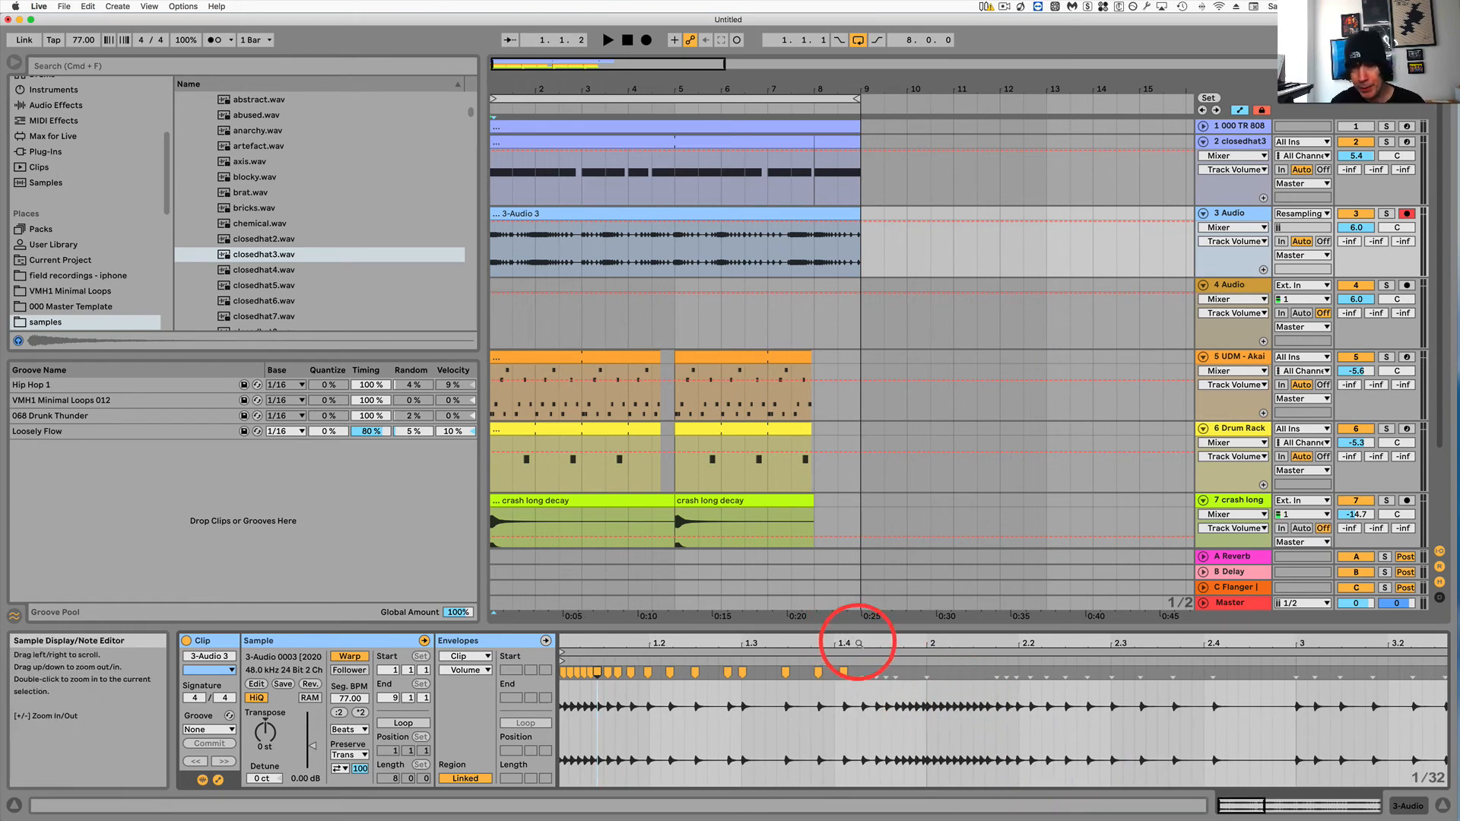
left_click_drag(858, 643, 863, 689)
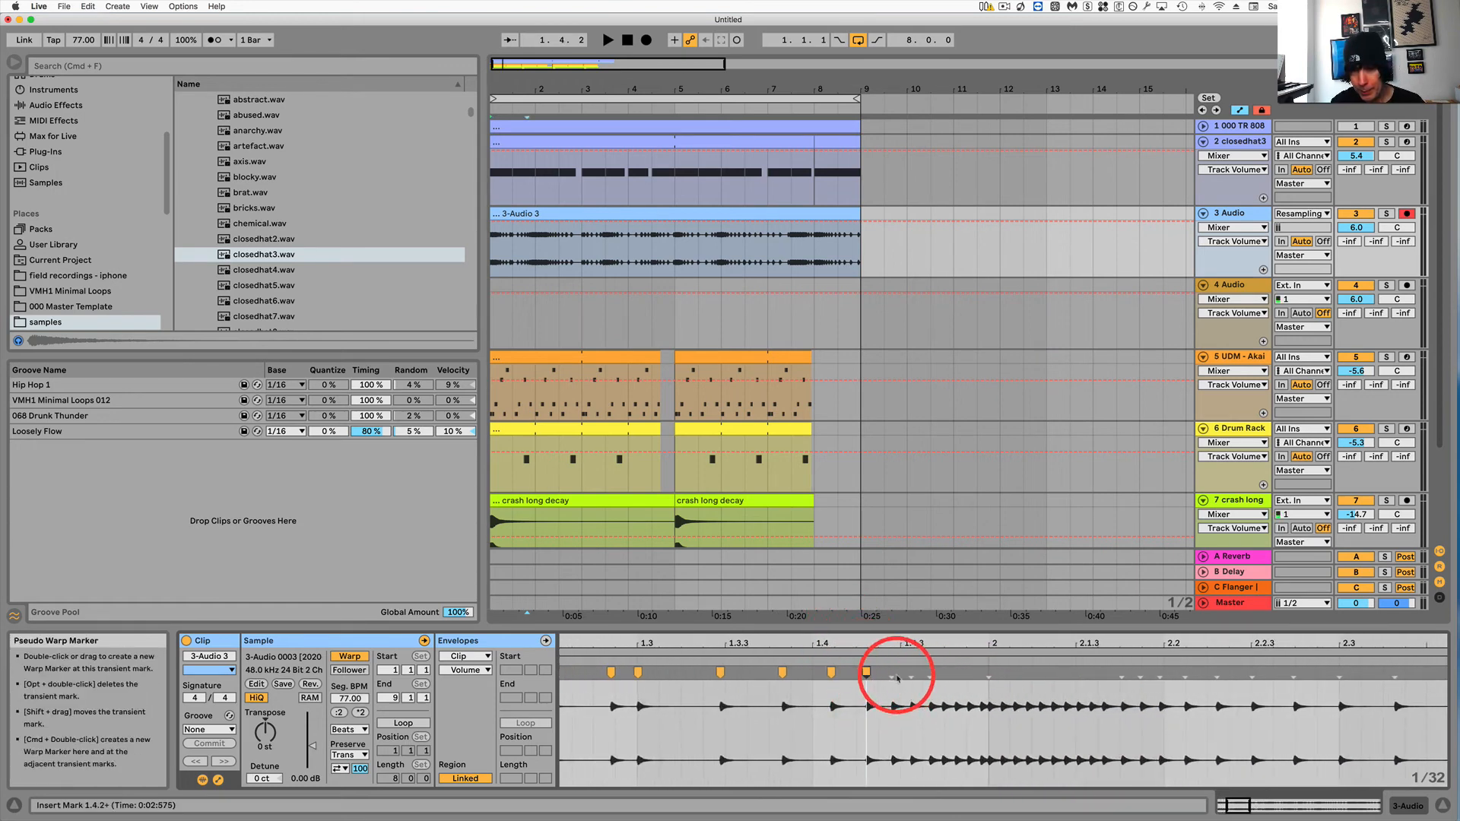
left_click_drag(894, 672, 911, 672)
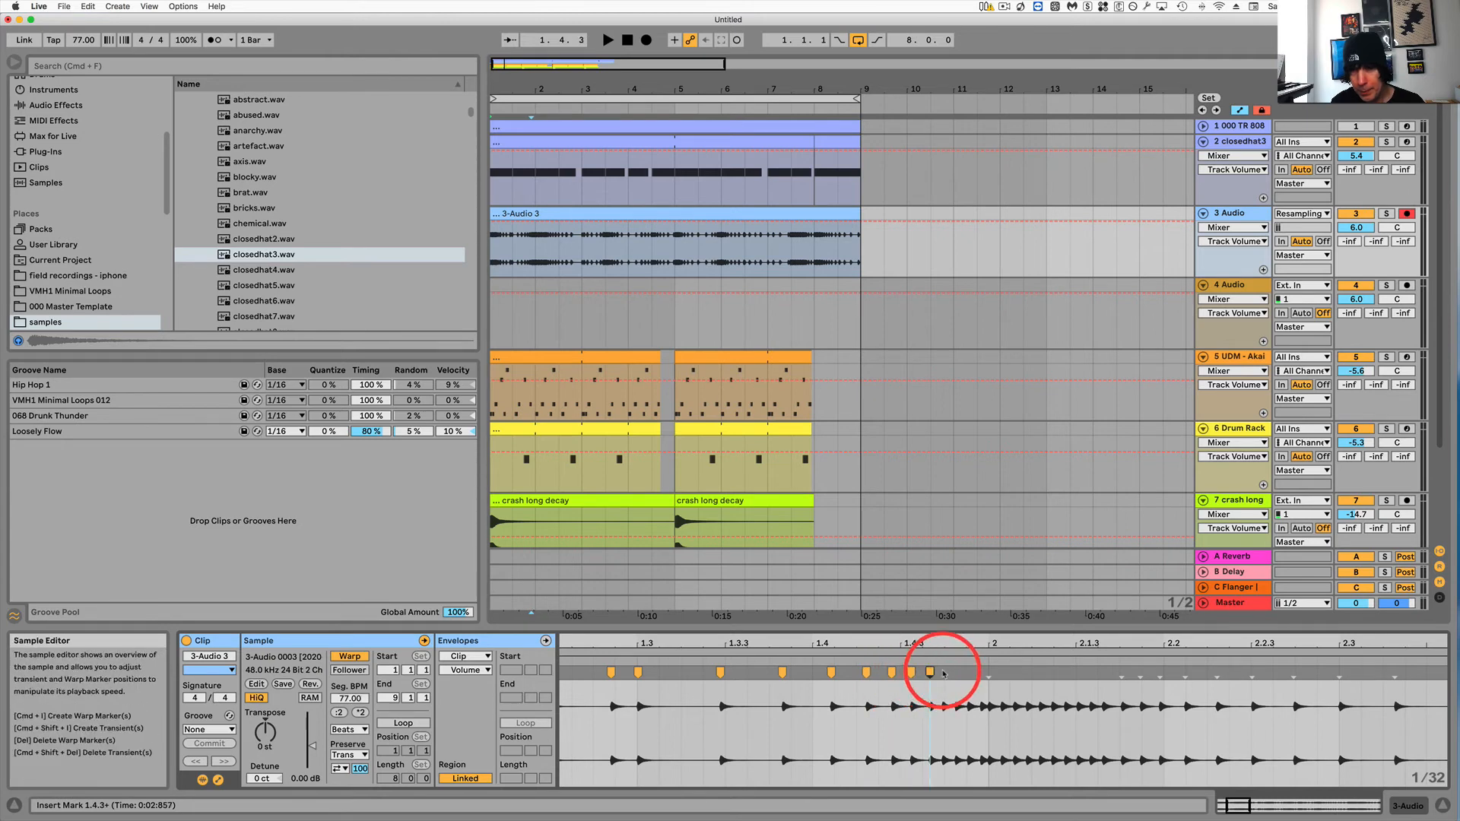
left_click_drag(942, 640, 943, 648)
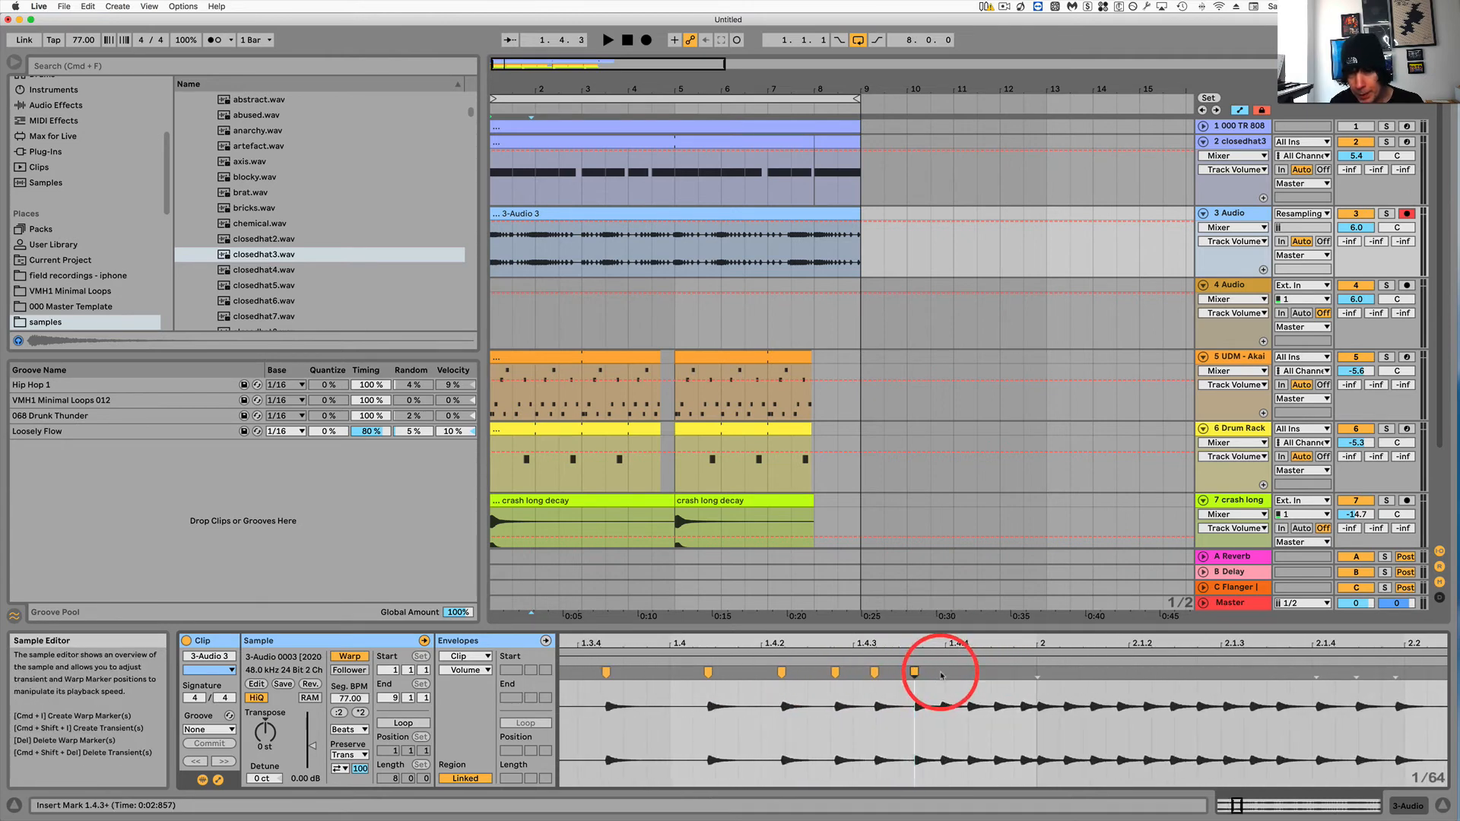
double_click(939, 672)
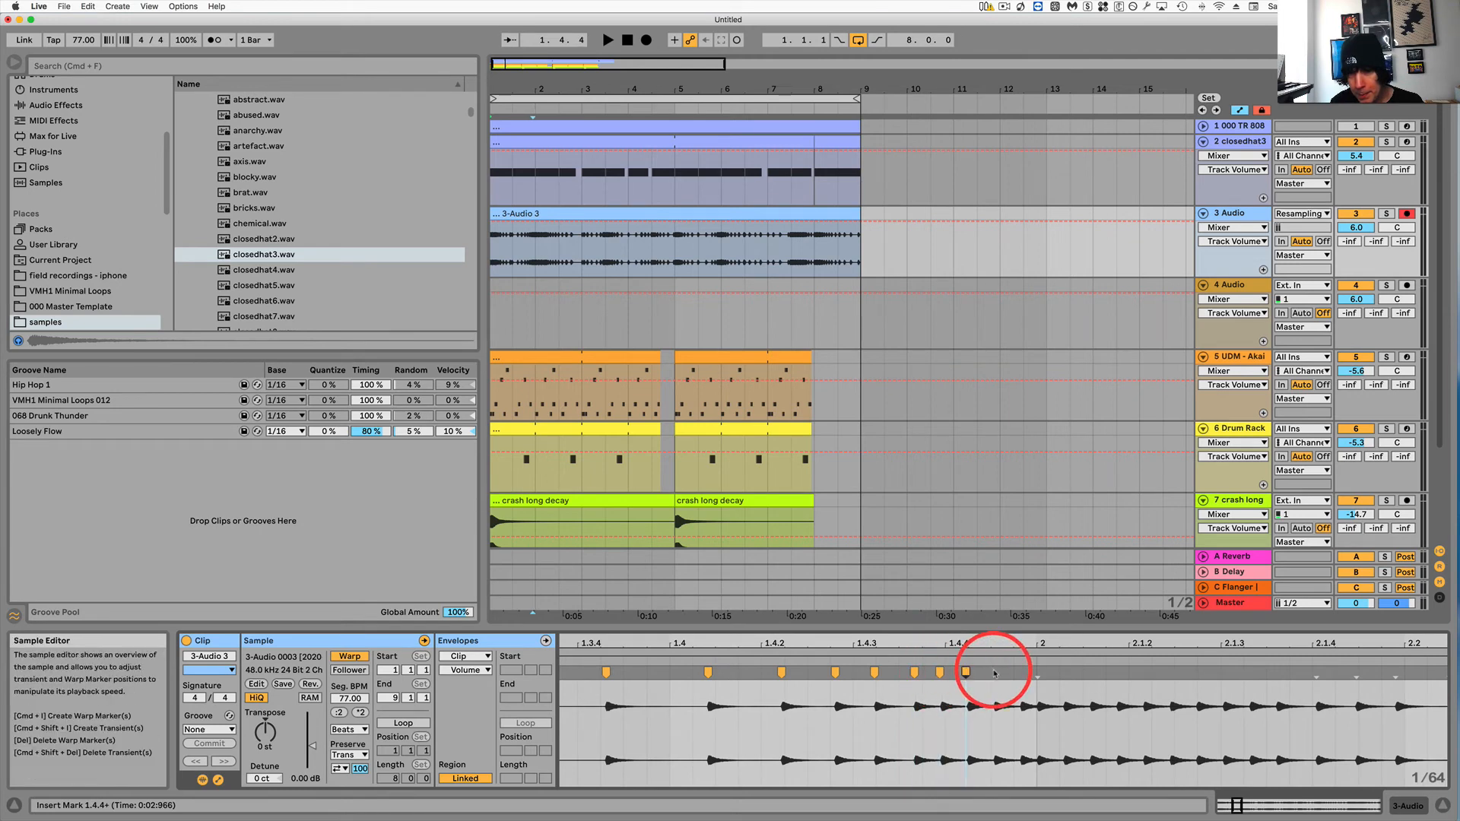
double_click(993, 672)
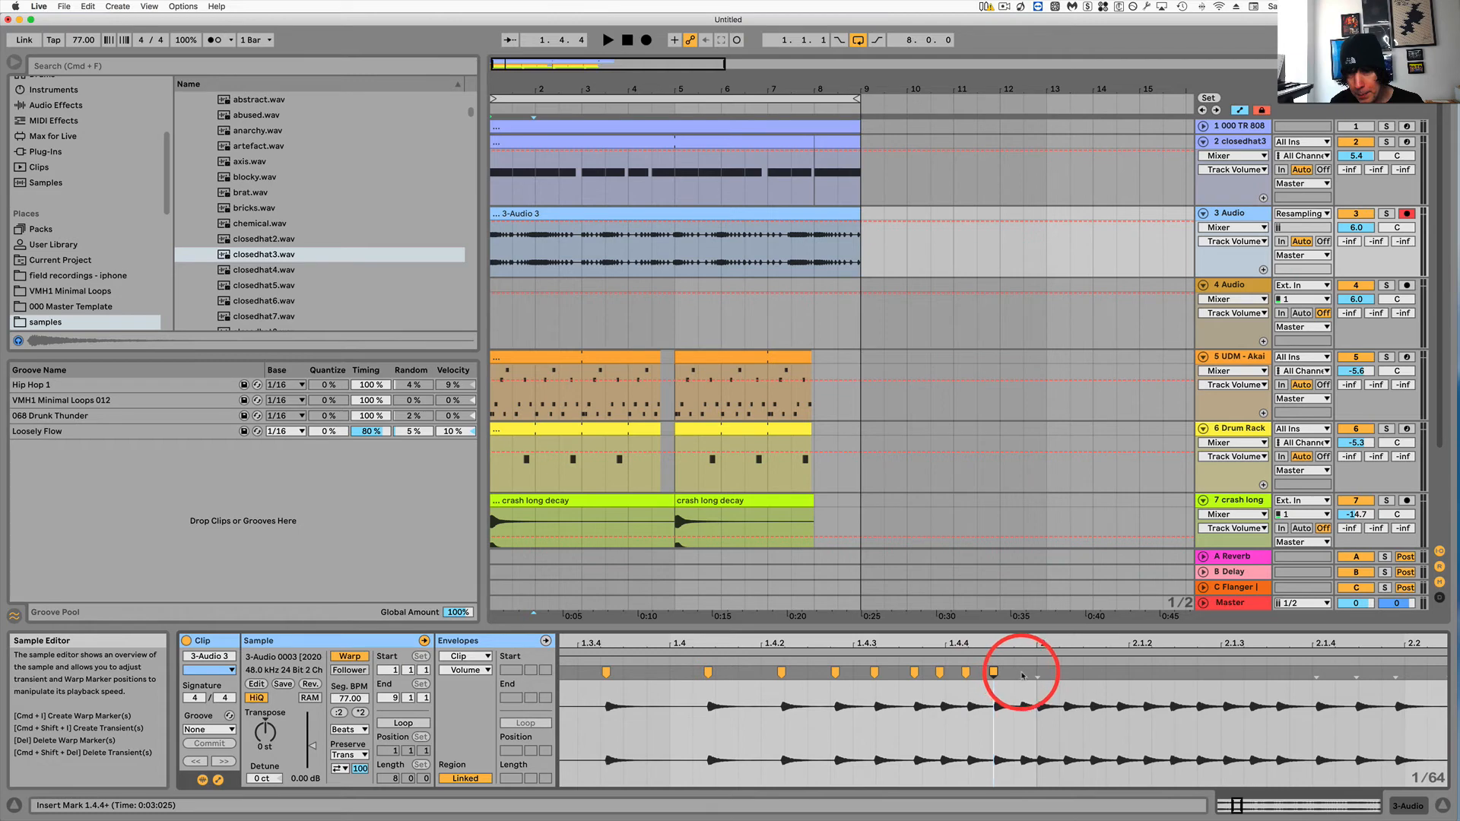
double_click(1021, 672)
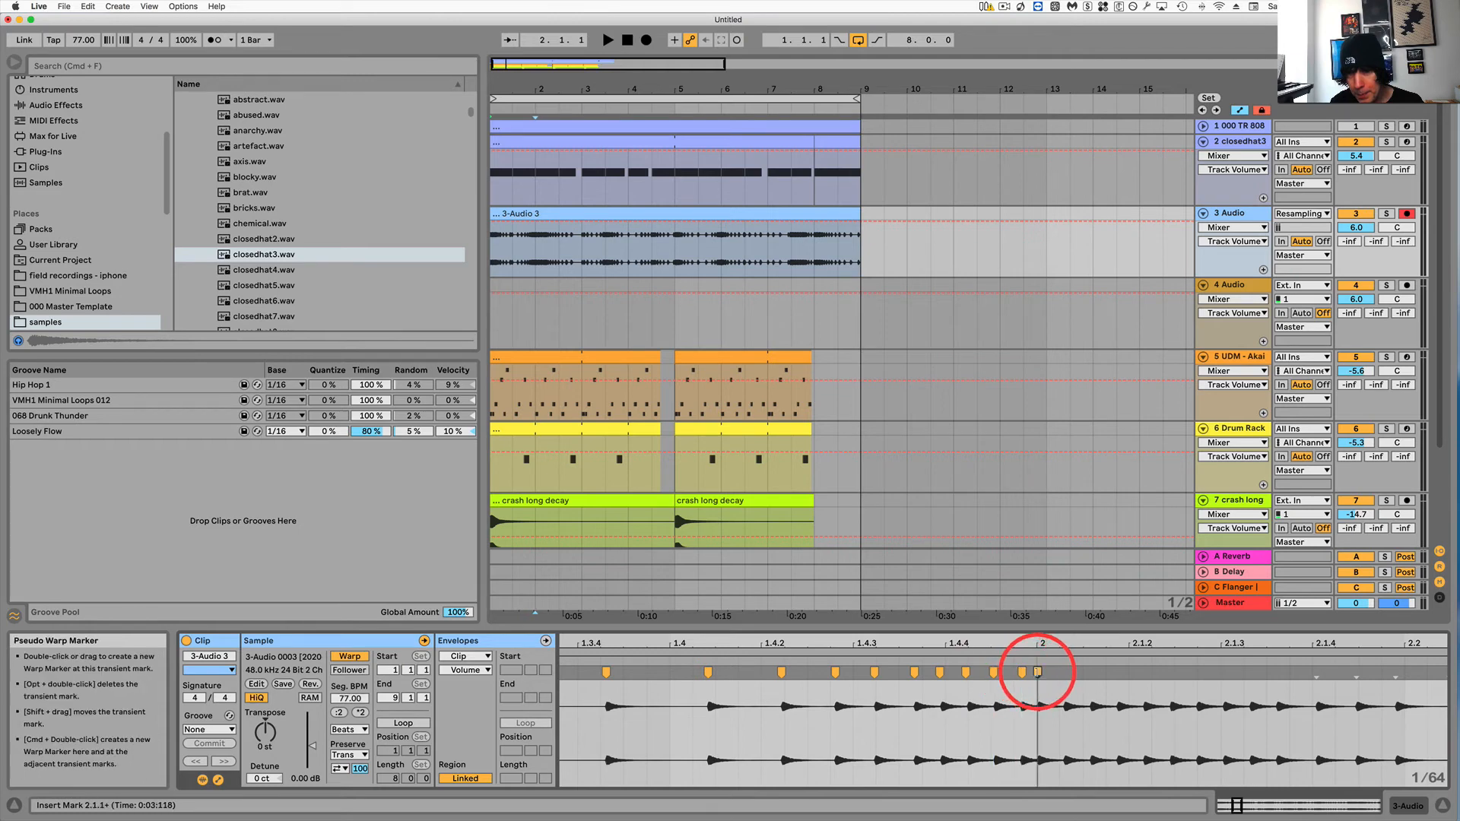
double_click(1037, 672)
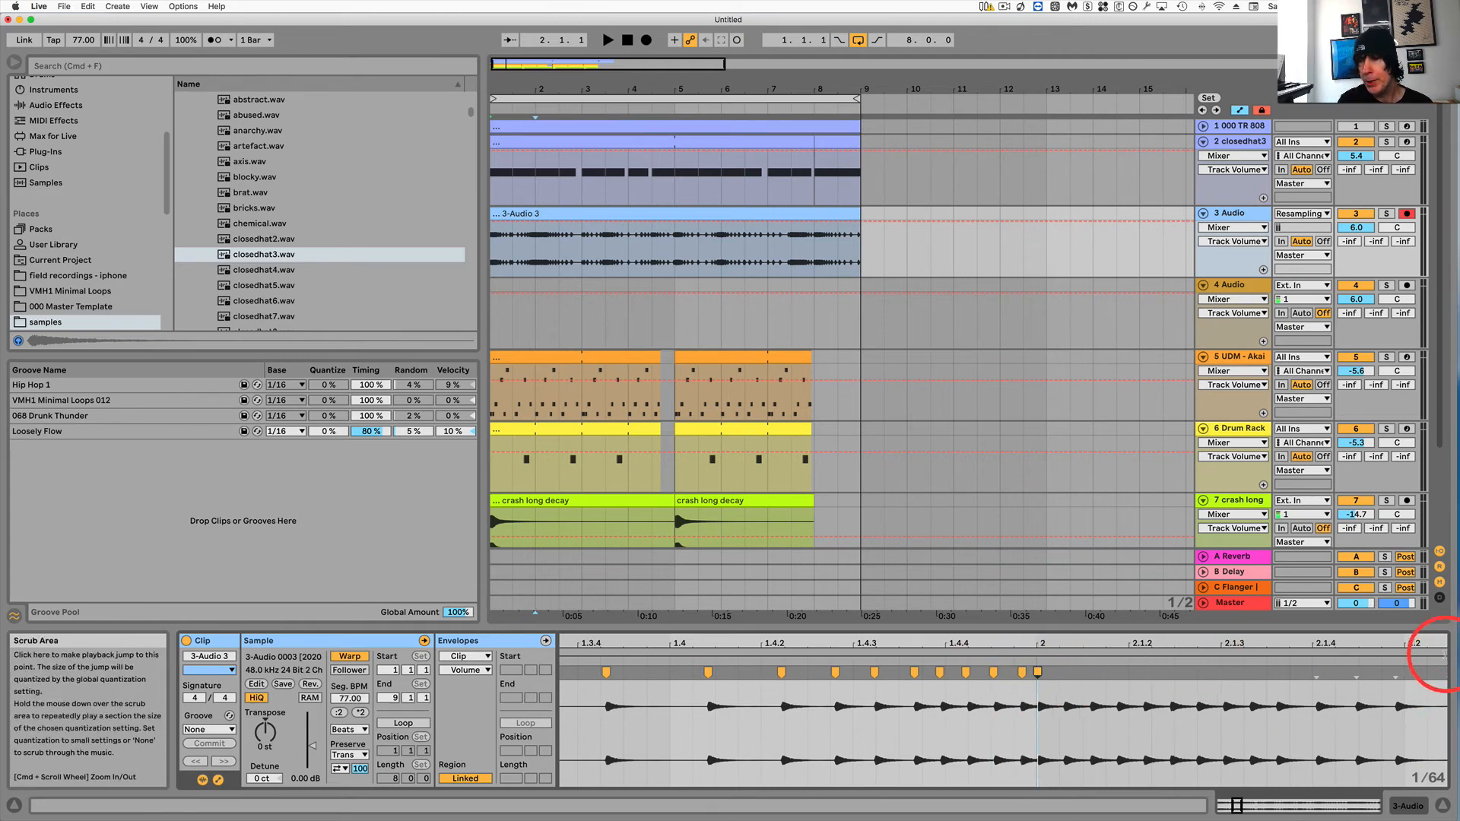
Set the clip's loop to span from bar 1 to bar 2 and turn looping on.
left_click_drag(1441, 653, 1047, 672)
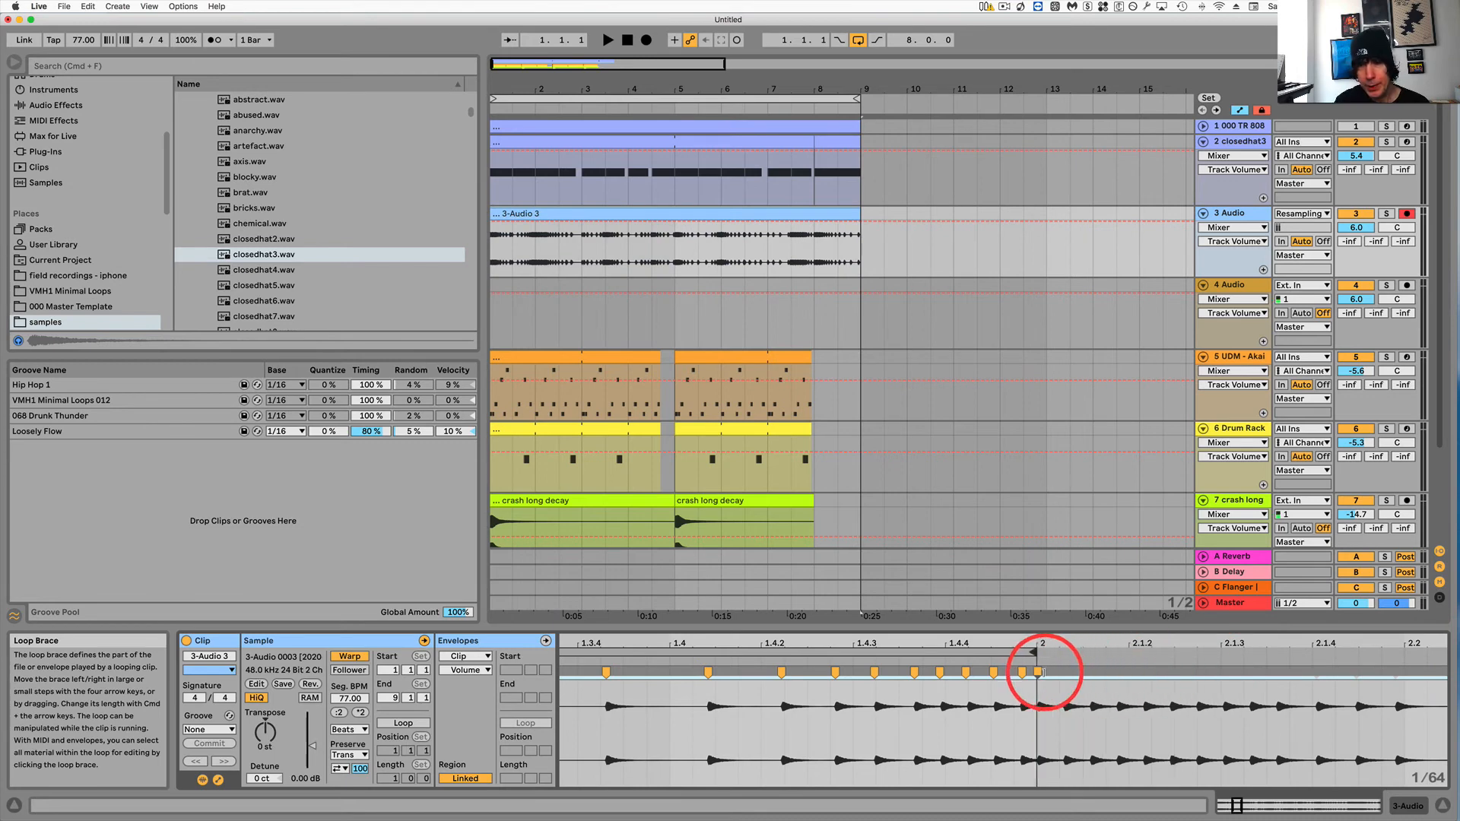
left_click(401, 722)
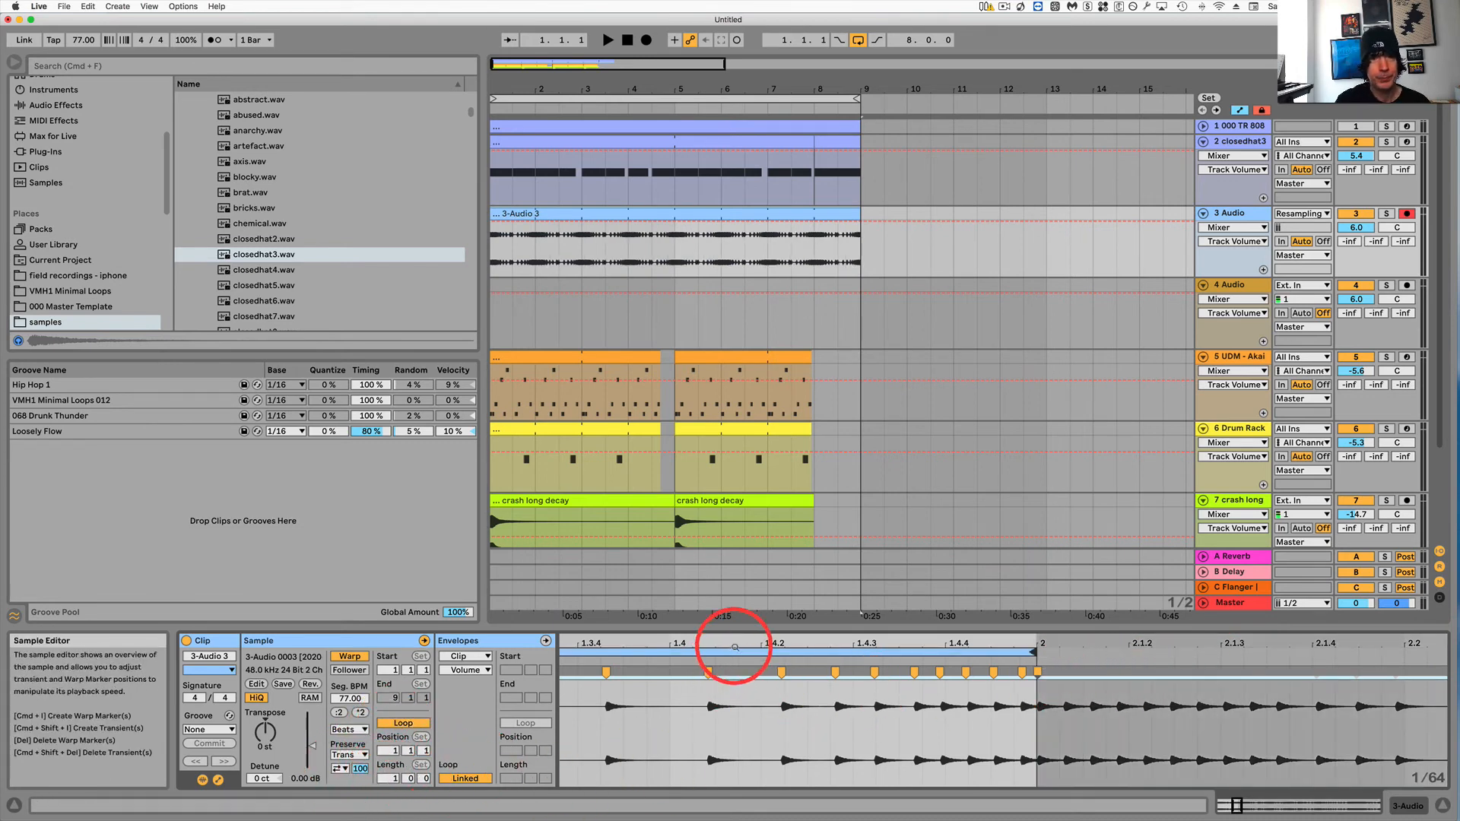
left_click_drag(735, 646, 734, 645)
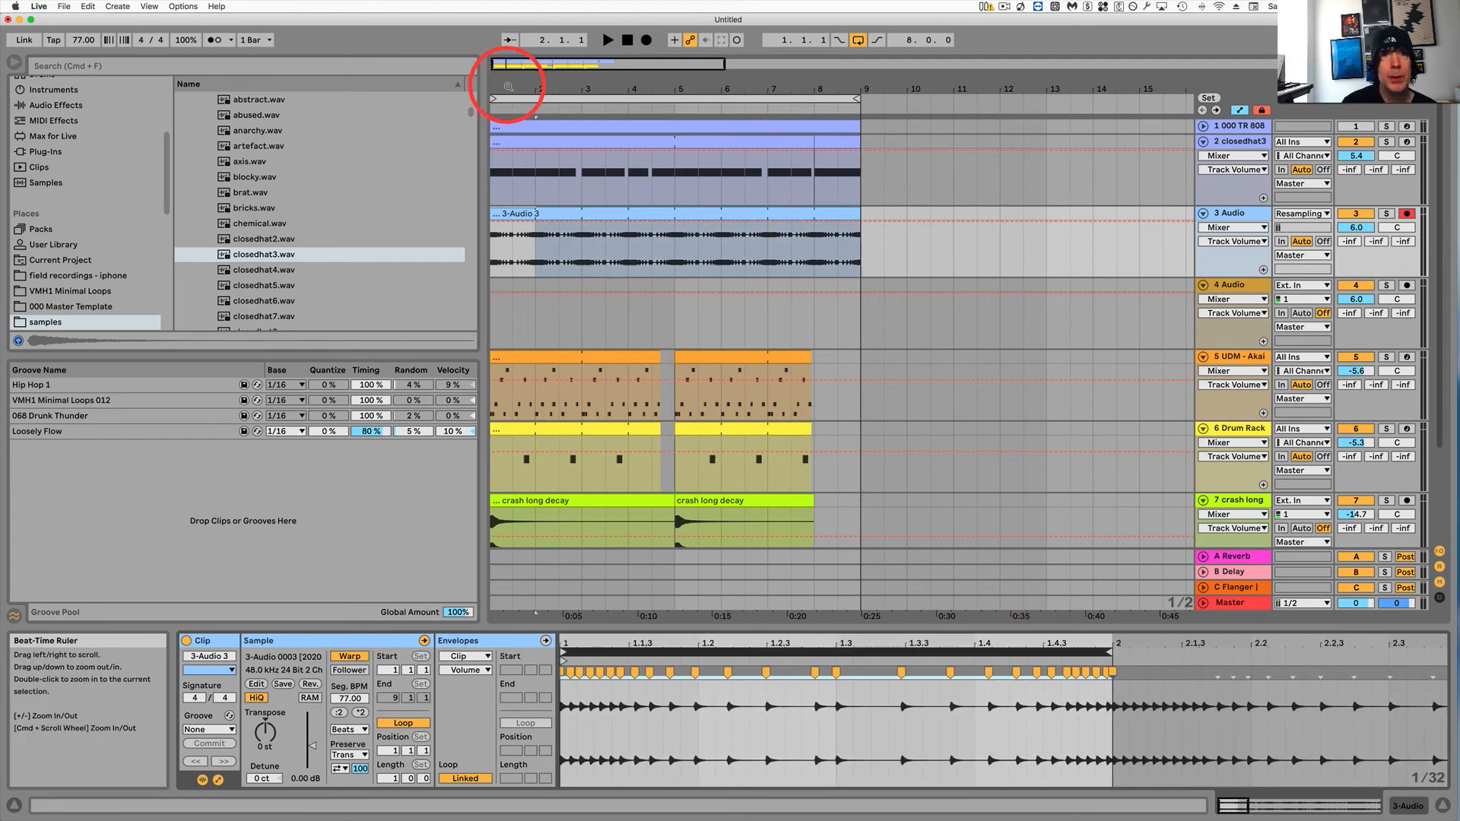
left_click_drag(507, 86, 507, 87)
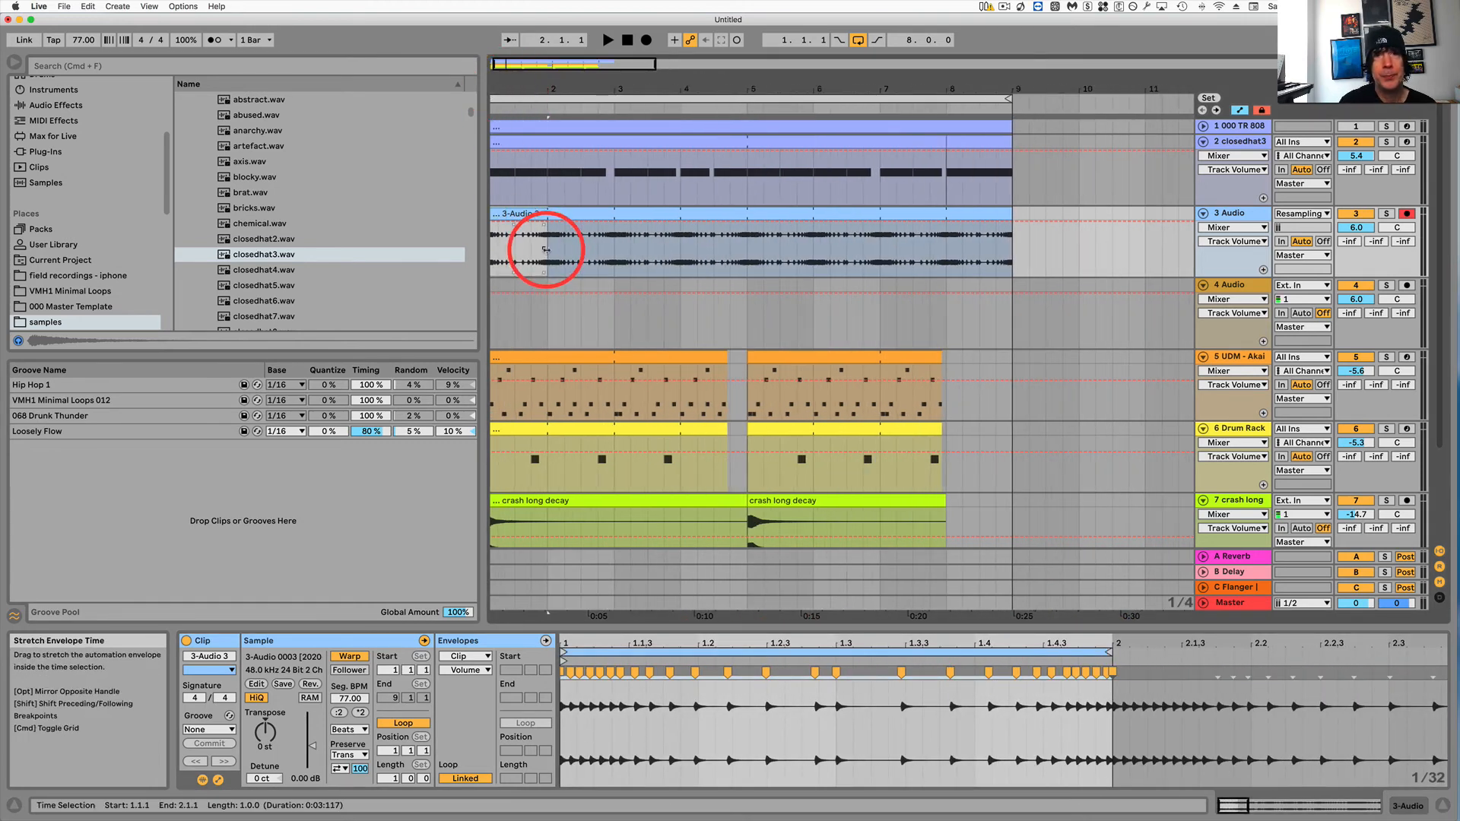
Extract a groove from the 3-Audio 3 clip and select it in the groove pool.
right_click(527, 215)
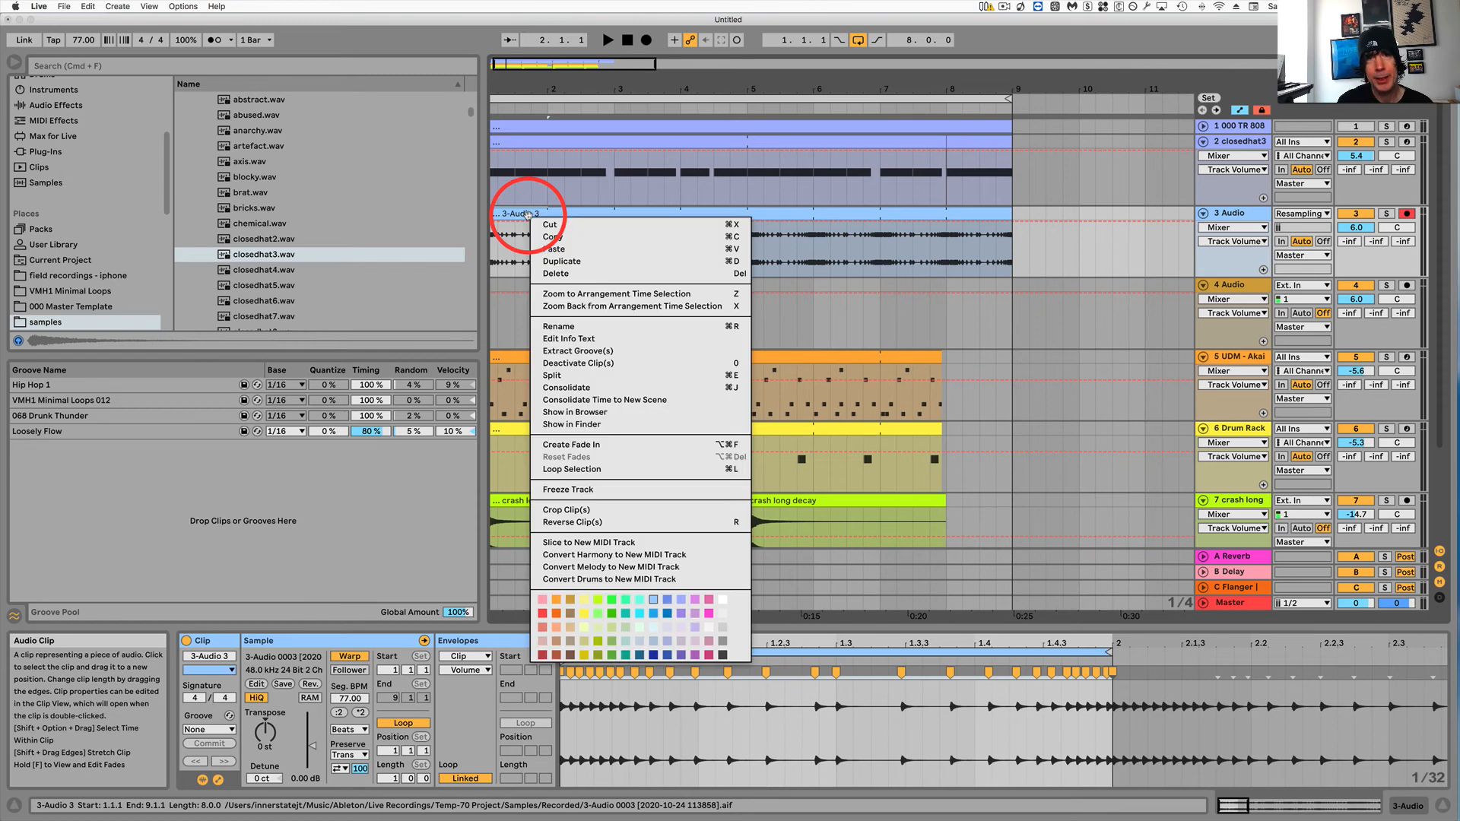
left_click(565, 351)
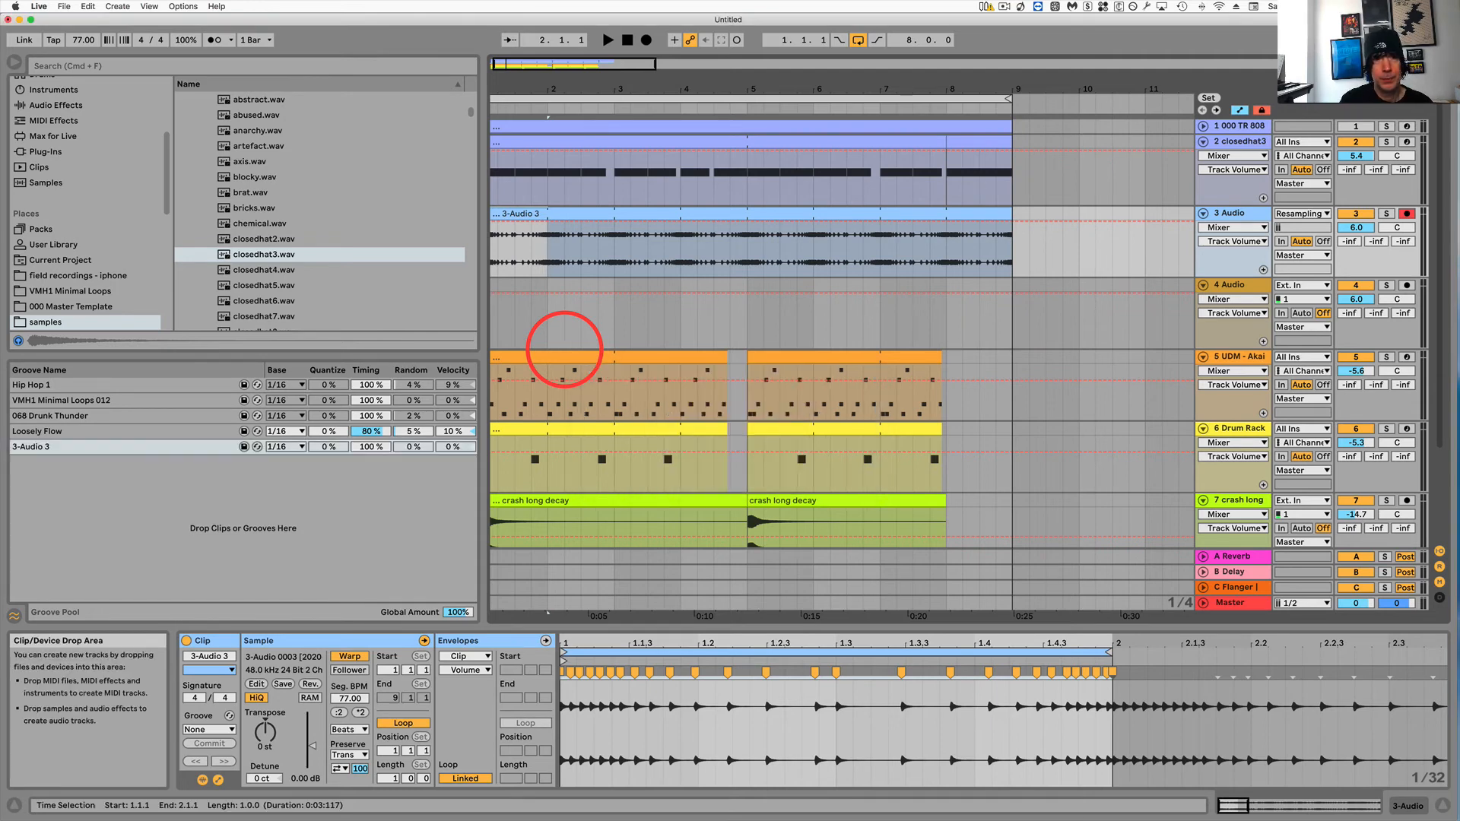
left_click(56, 447)
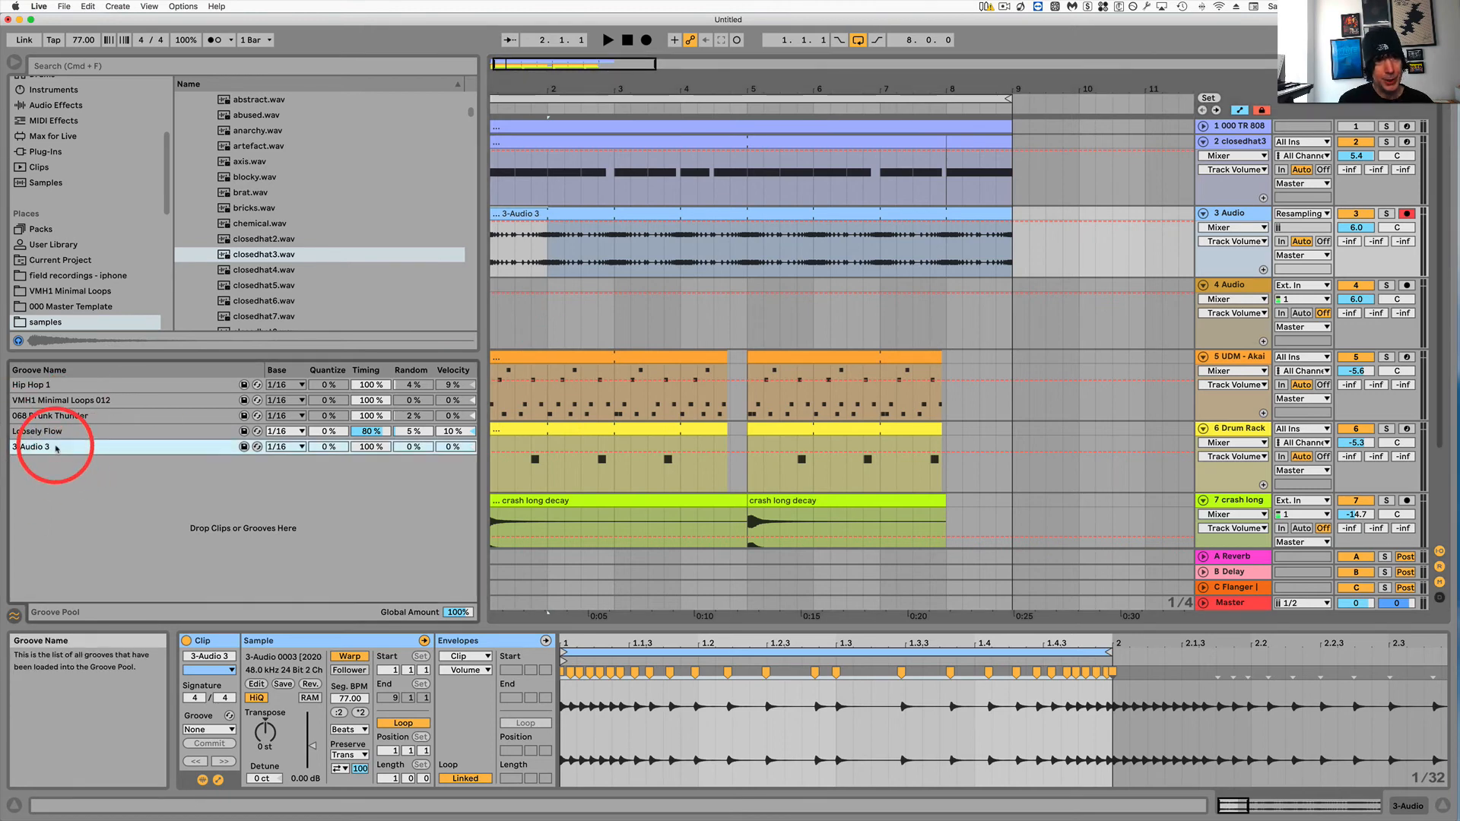
Insert a new MIDI track and drop the 3-Audio 3 groove onto it to create a MIDI clip.
left_click(1232, 213)
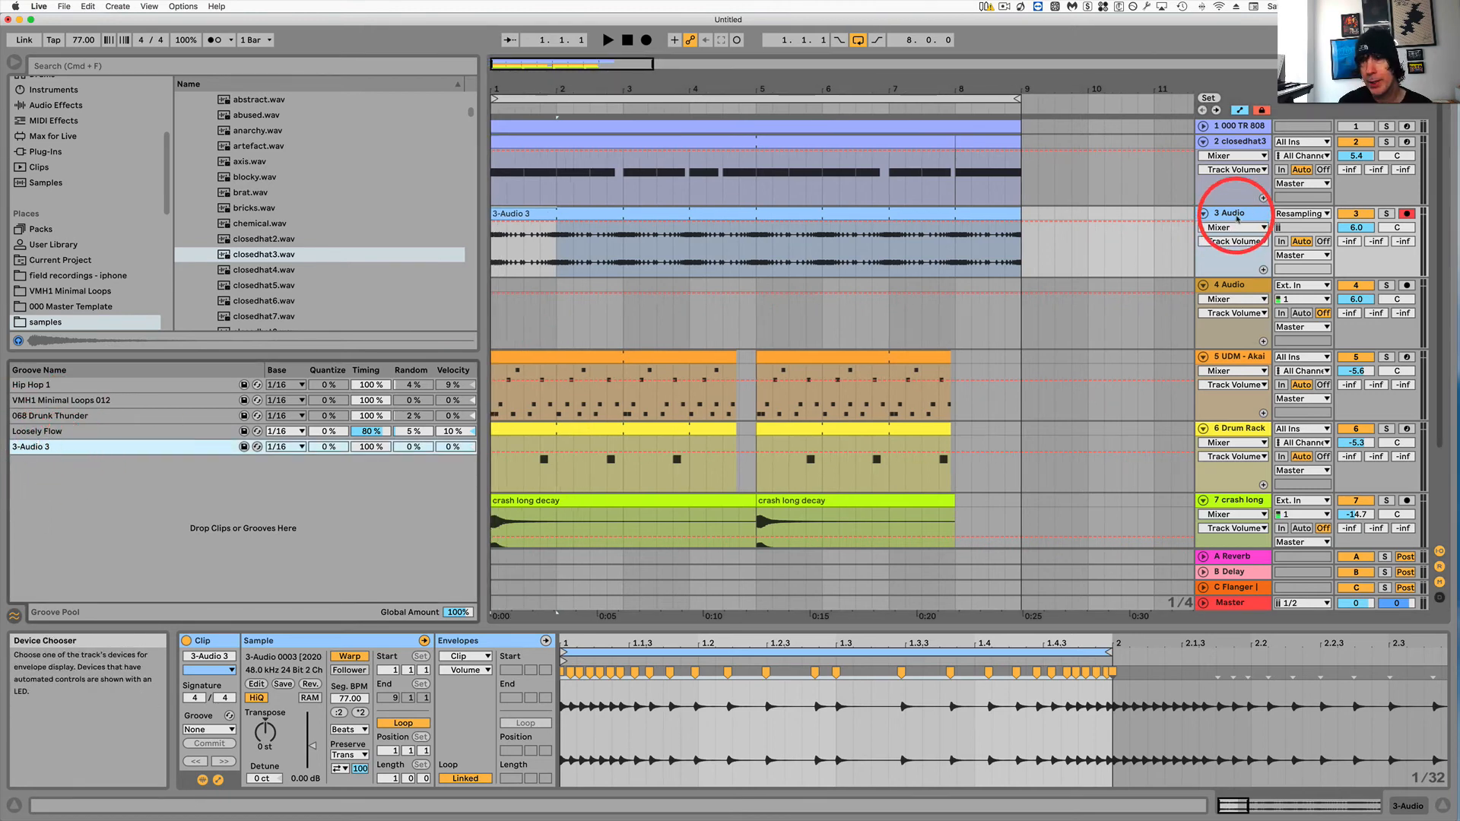
key("super+shift+t")
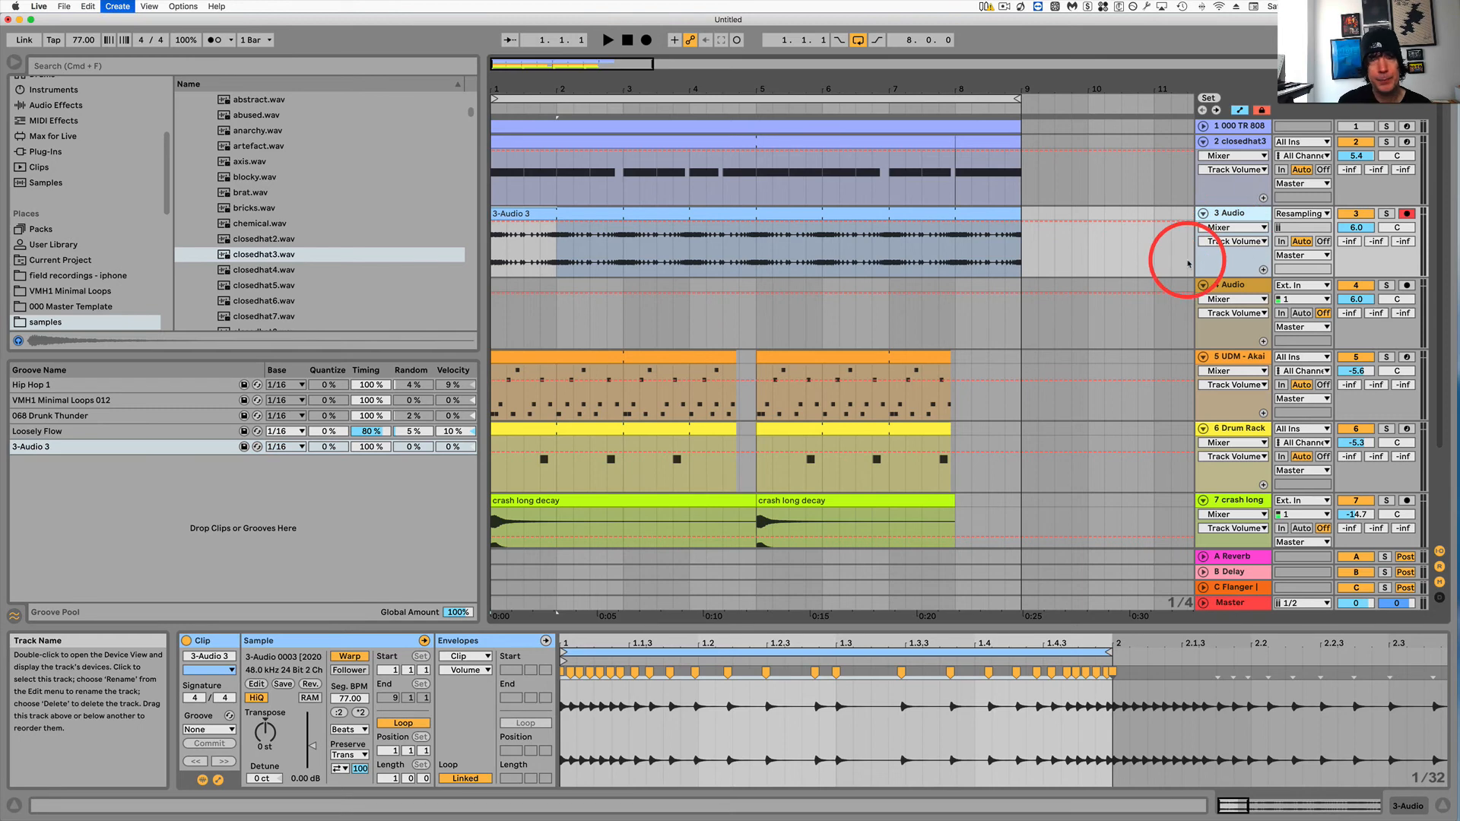
left_click_drag(49, 447, 498, 310)
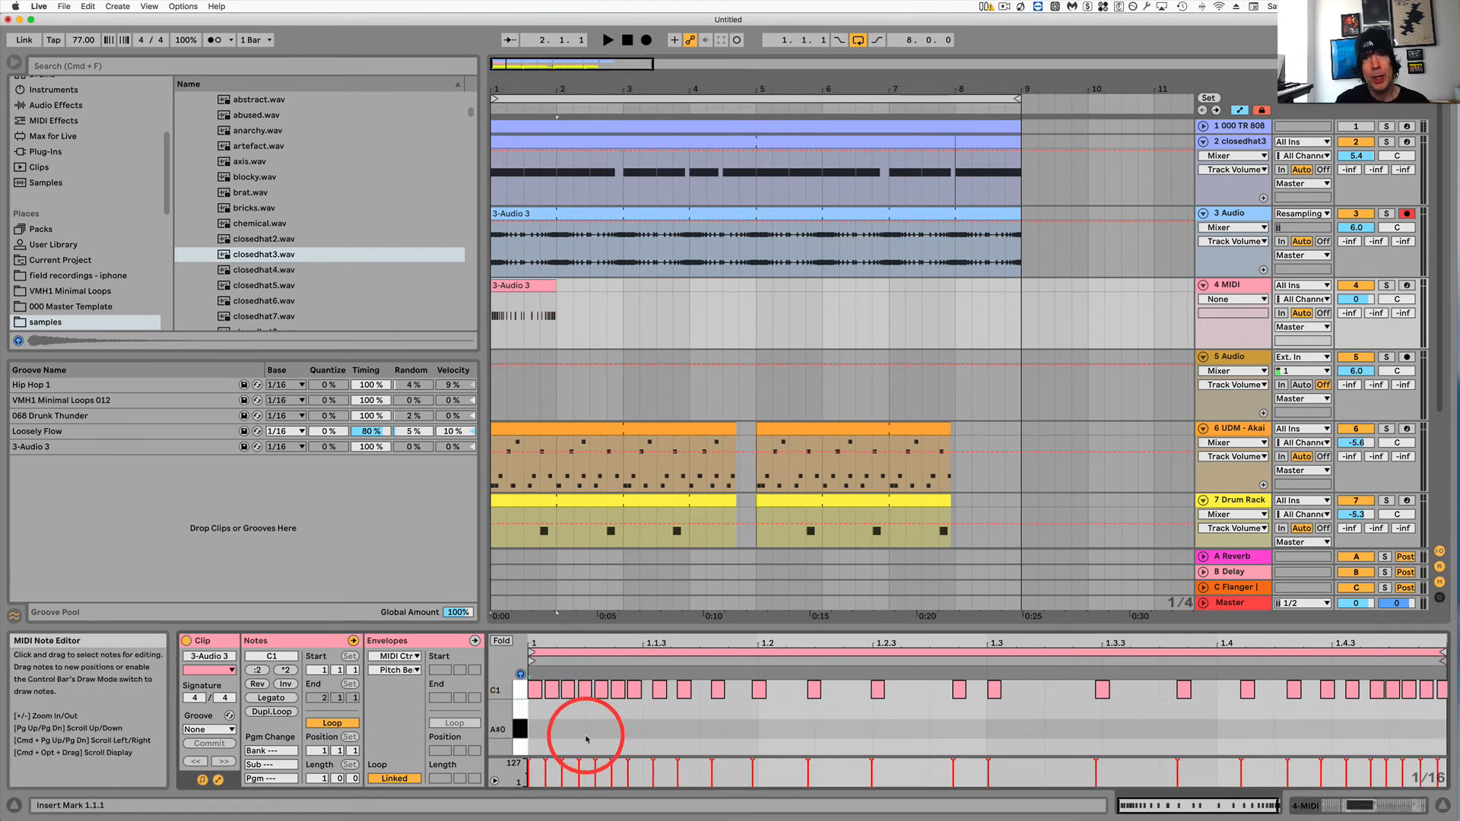
Move all notes of the new MIDI clip to C3 and open the 4 MIDI track's device view.
left_click_drag(533, 711, 1443, 683)
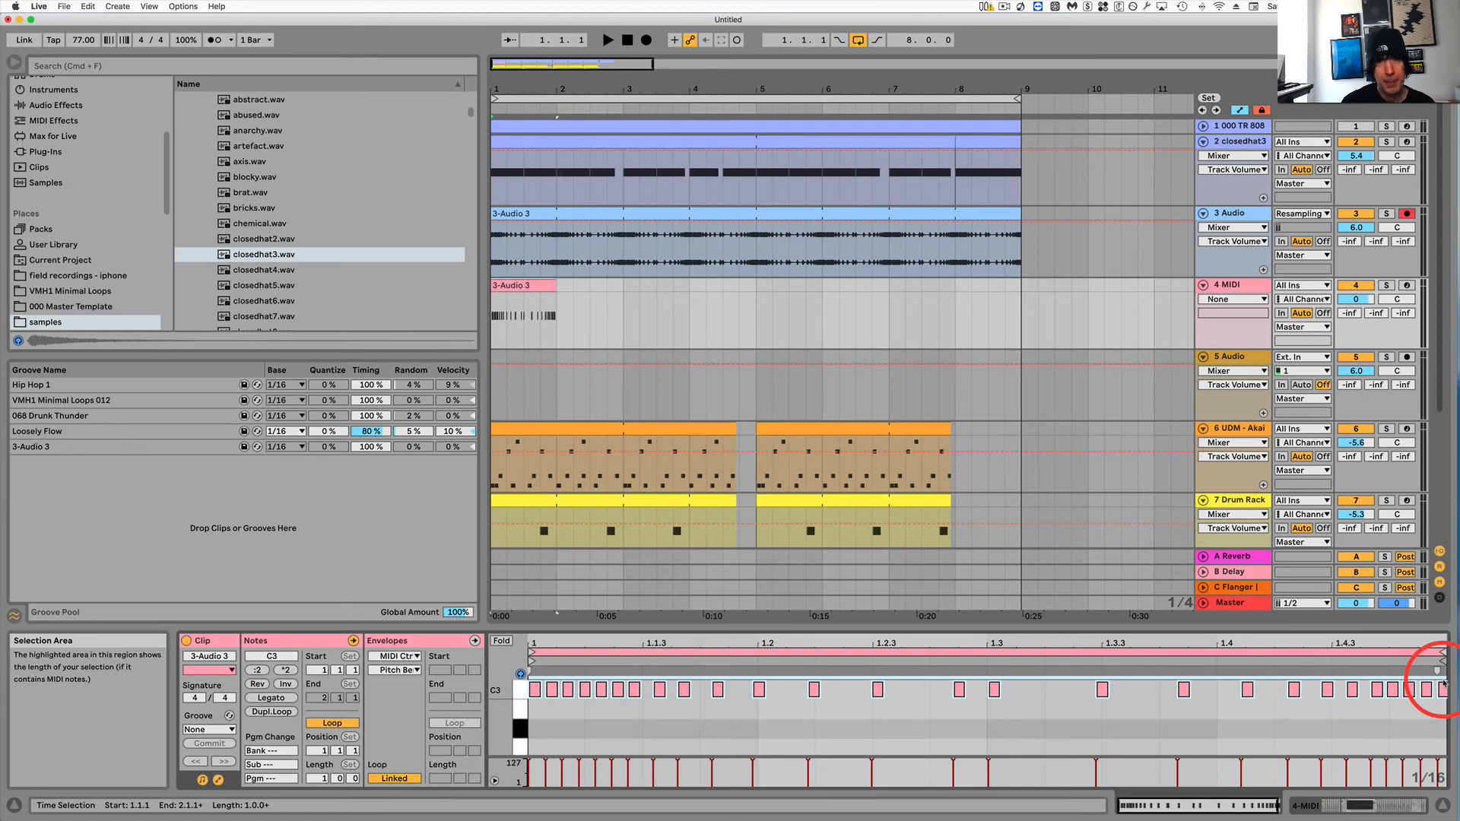
double_click(1242, 286)
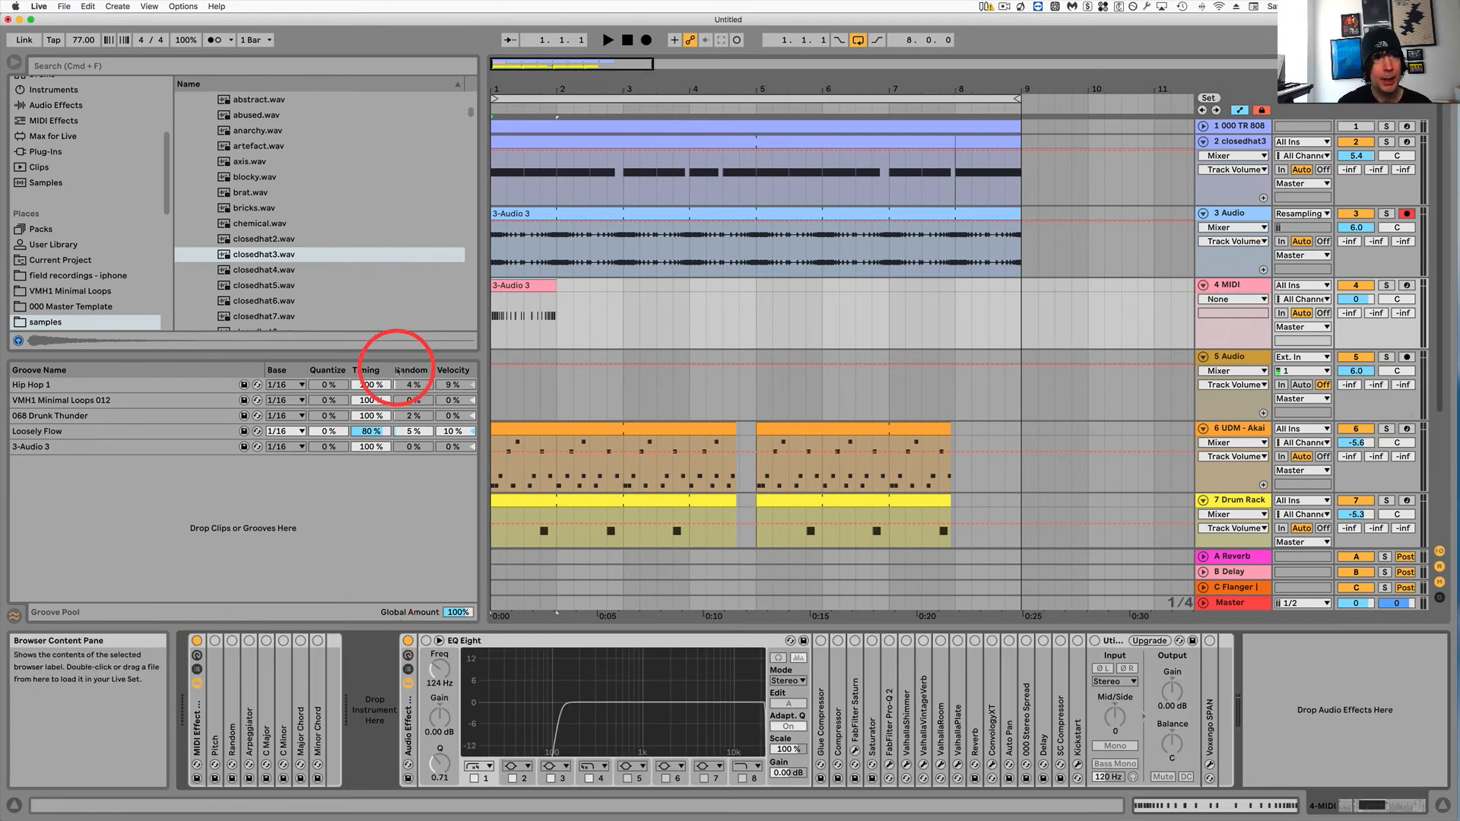
Load a Simpler instrument from the Instruments category onto the 4 MIDI track.
scroll(316, 211, "up", 6)
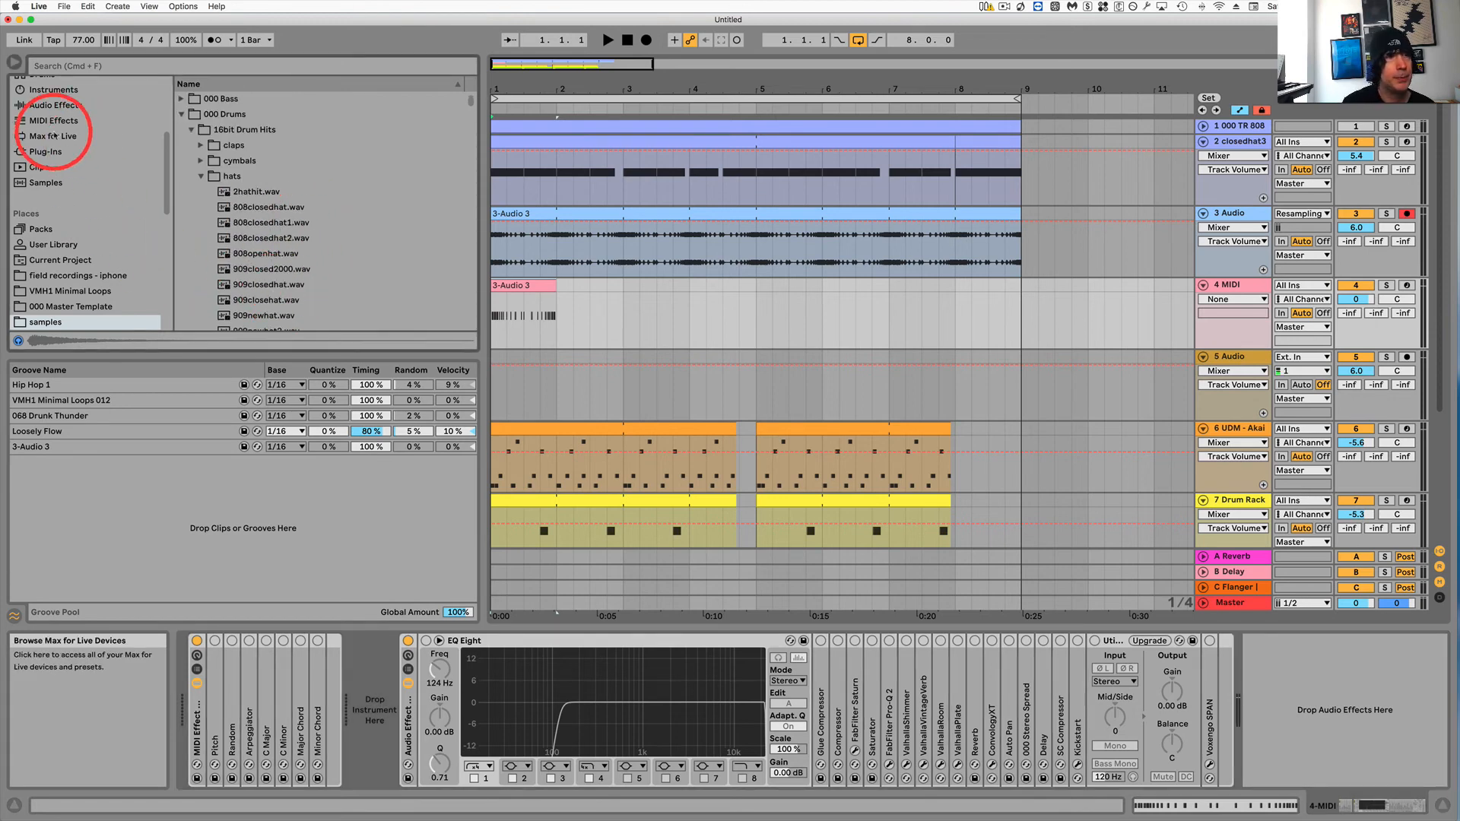
scroll(84, 224, "up", 4)
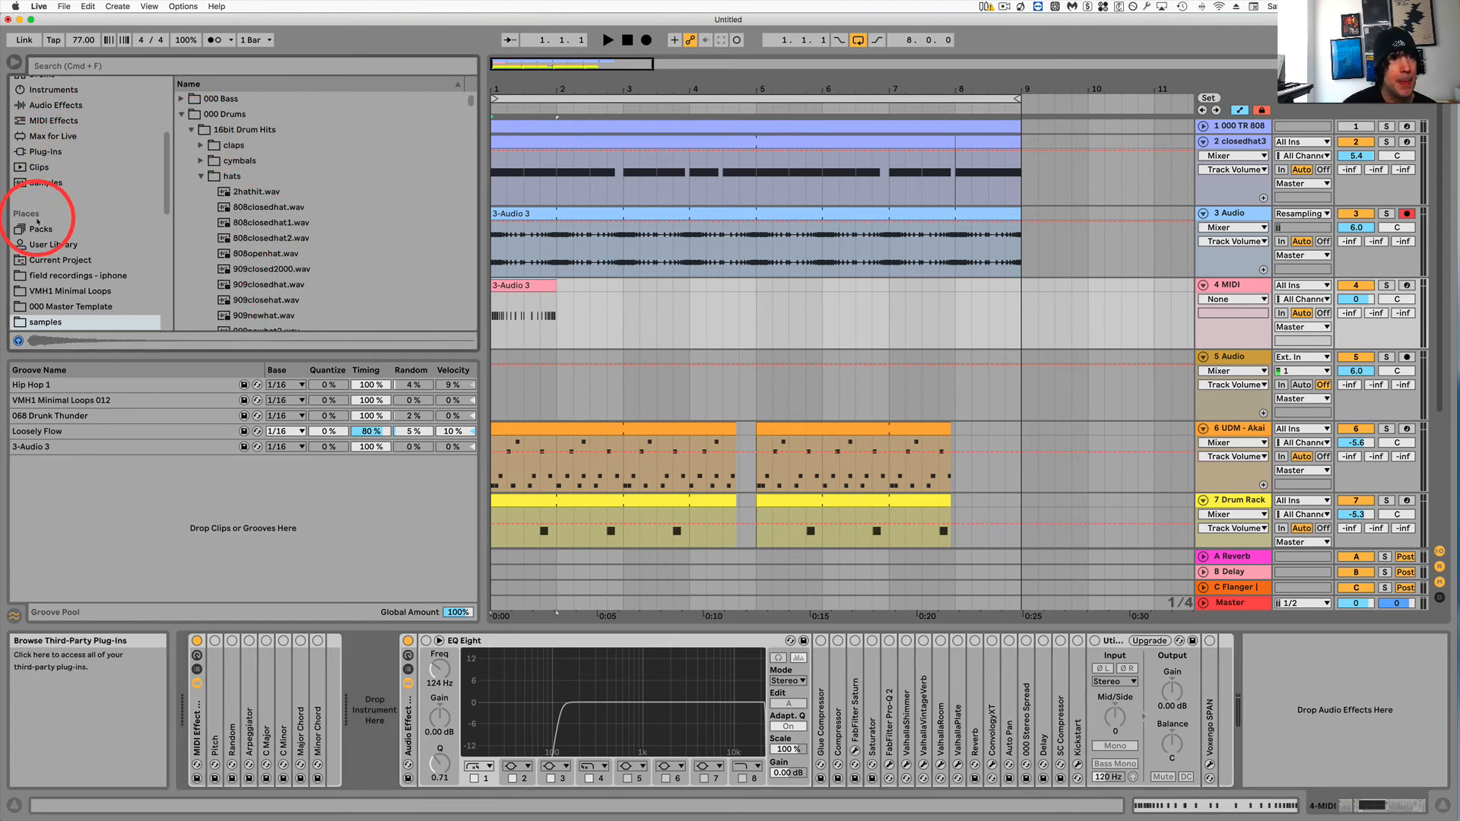
left_click(72, 238)
left_click(181, 129)
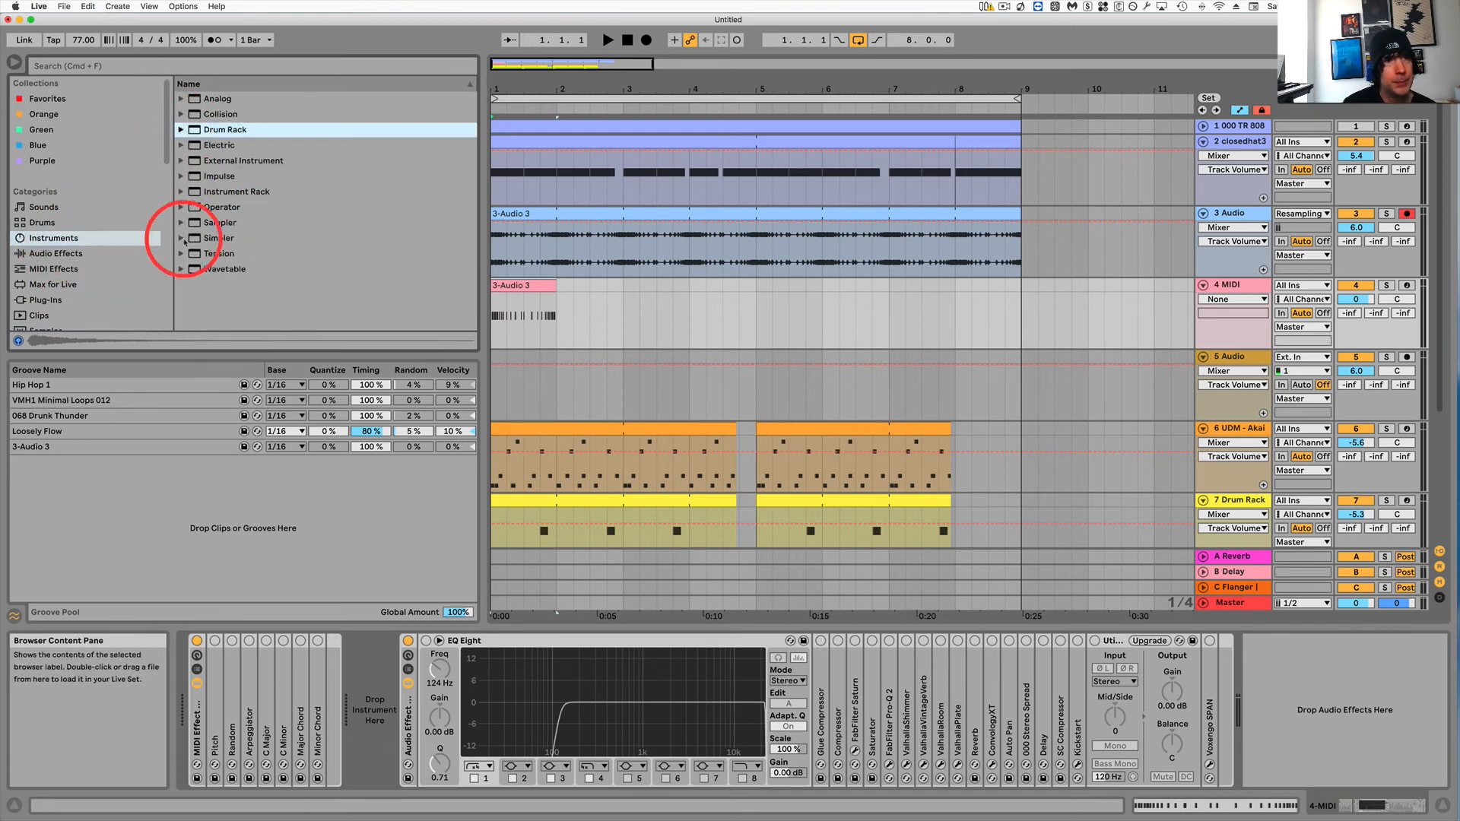
left_click_drag(190, 238, 369, 723)
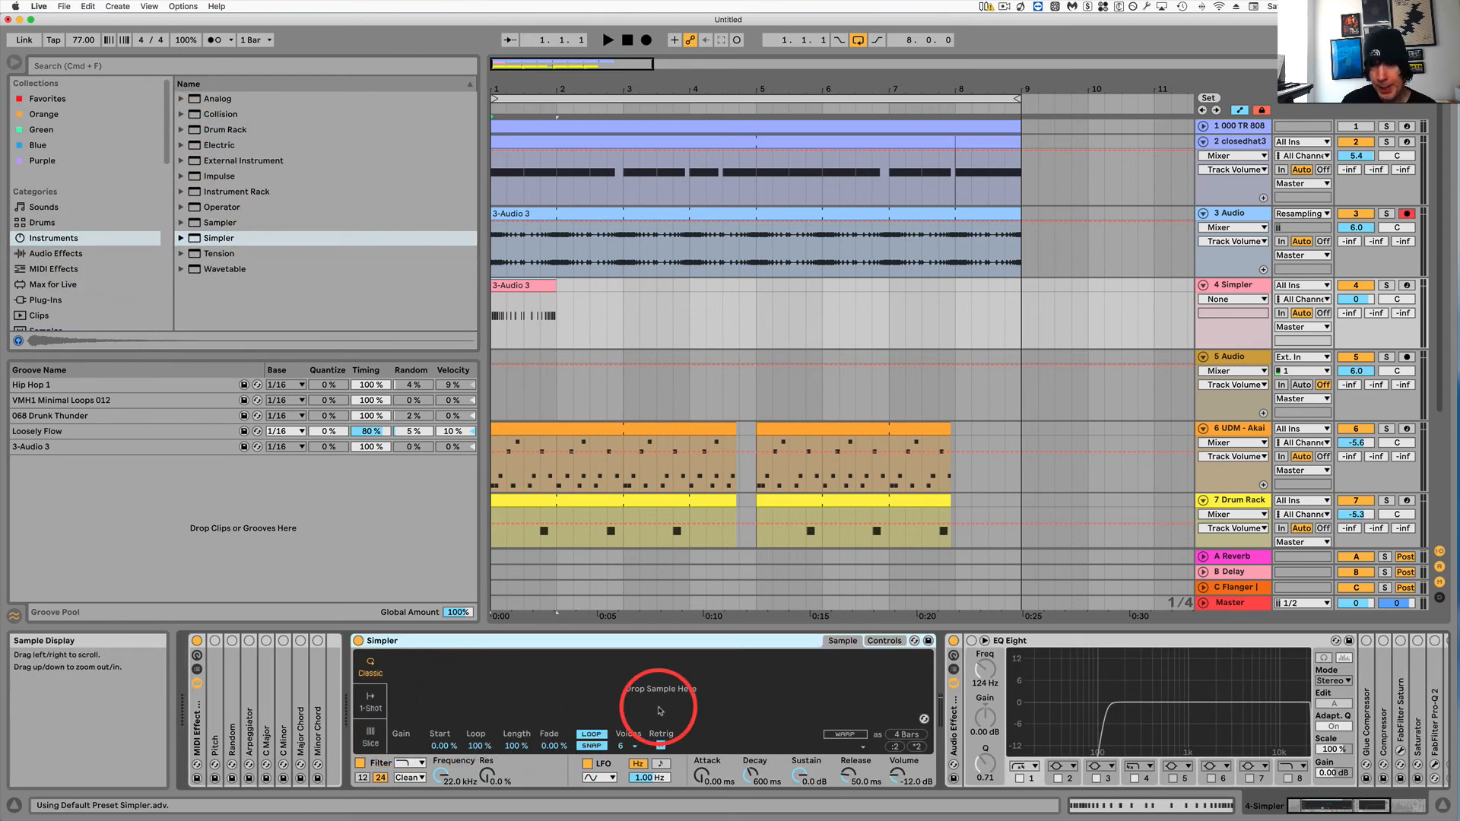
Browse the samples folder and load fringe numbers sample.mov into Simpler.
scroll(102, 296, "down", 3)
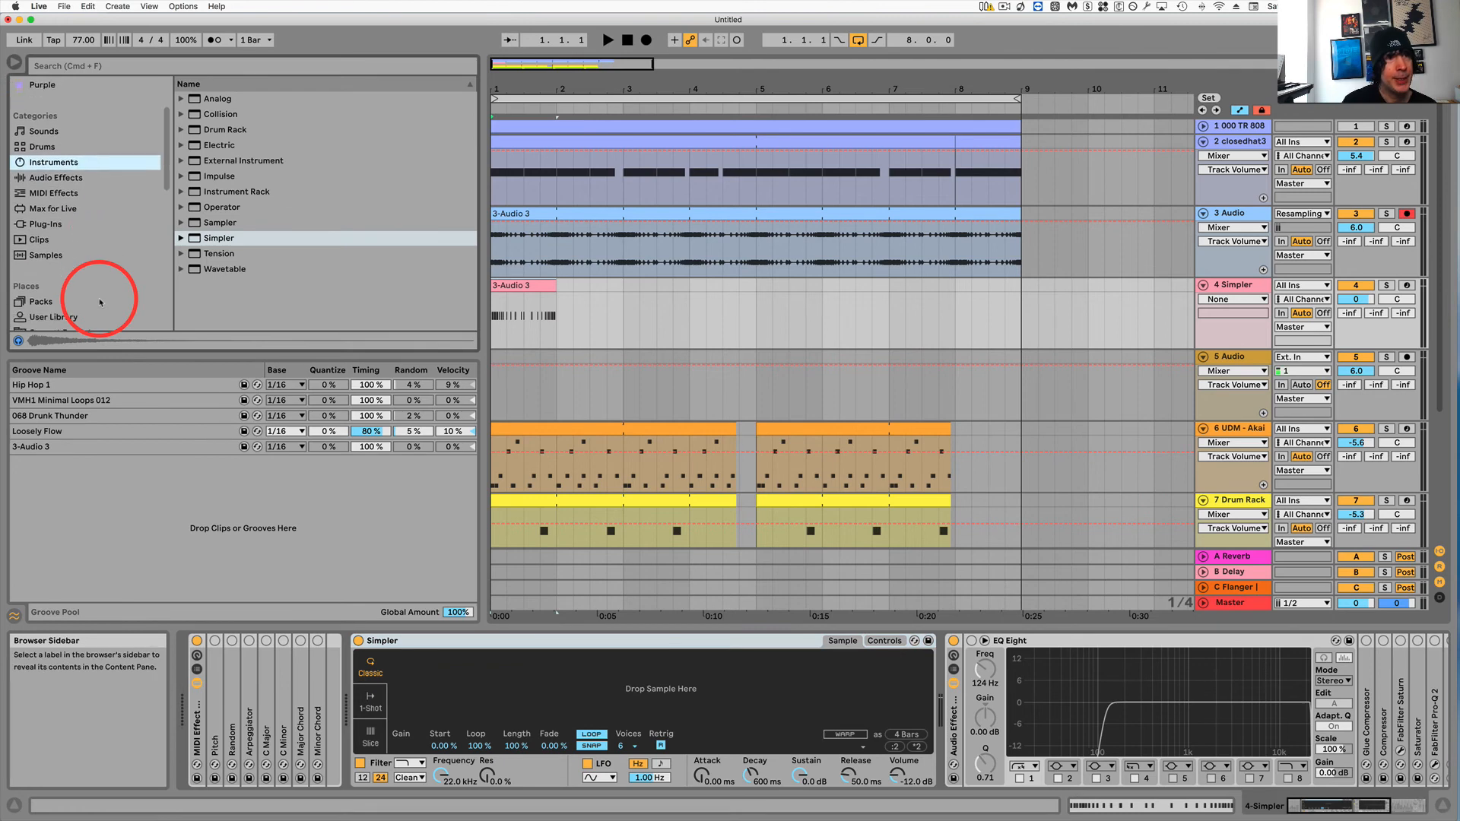
scroll(101, 301, "down", 4)
scroll(107, 292, "down", 4)
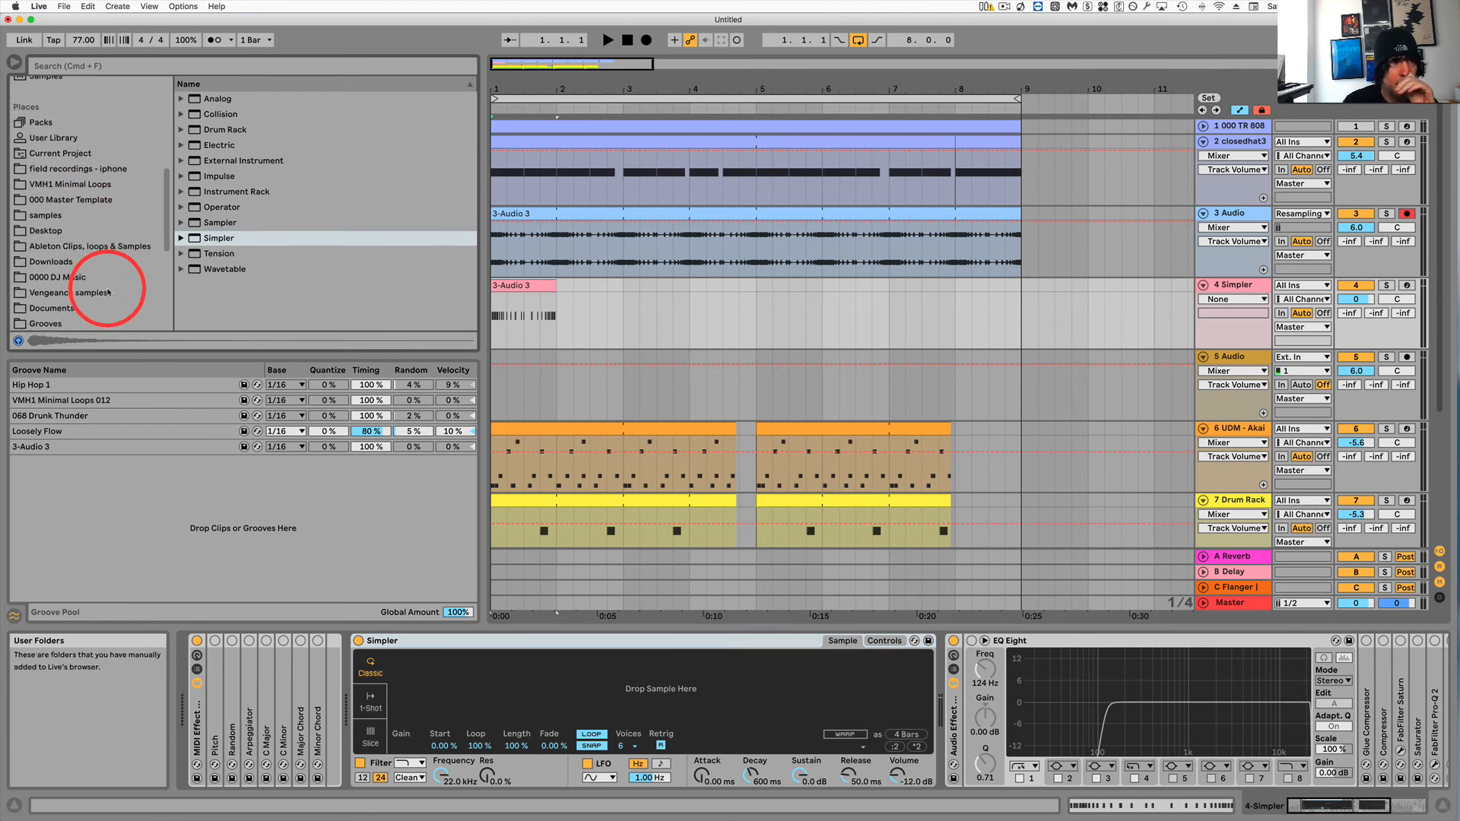
scroll(105, 282, "down", 4)
scroll(107, 279, "down", 4)
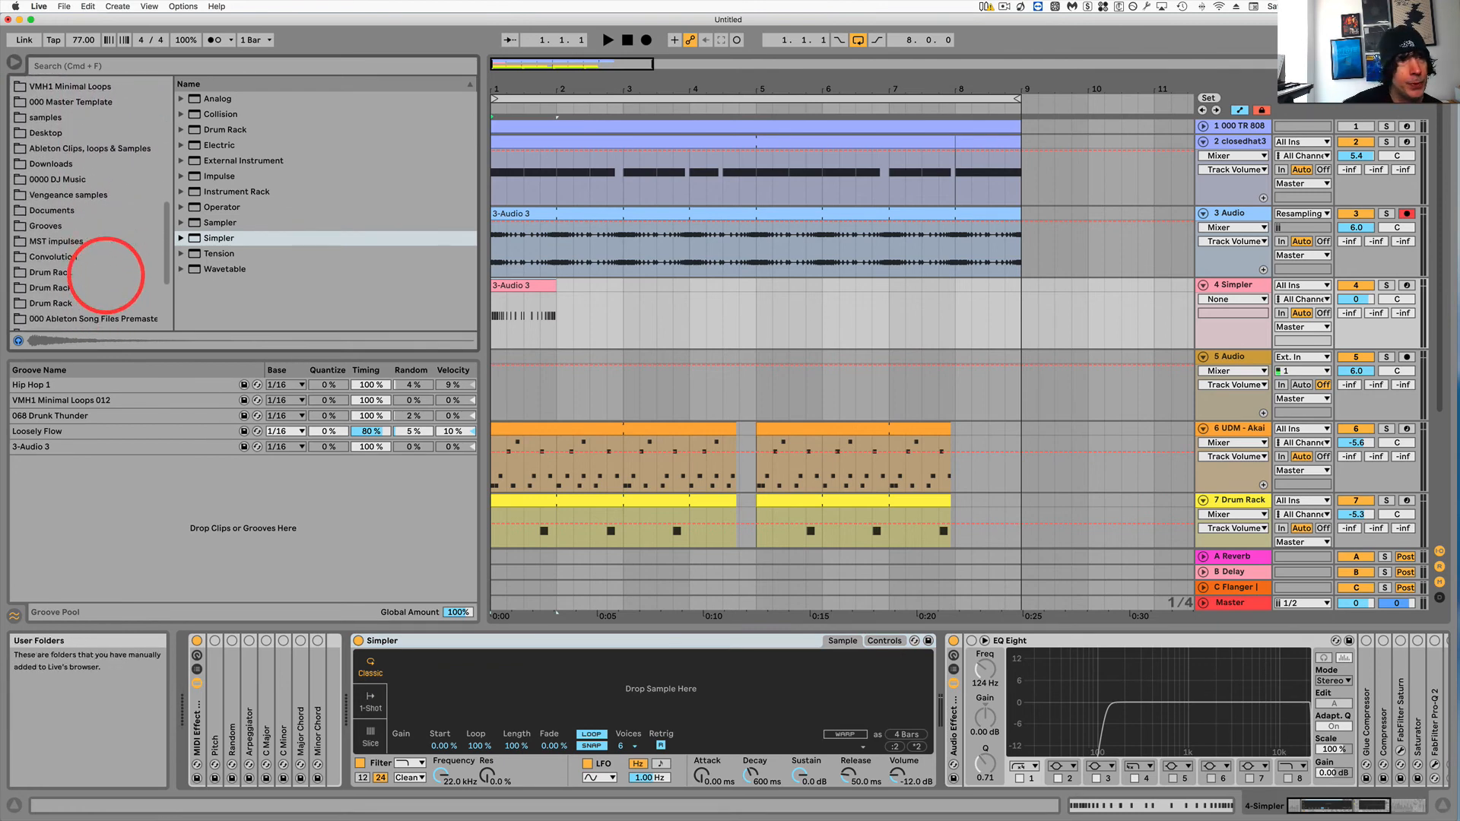
scroll(96, 280, "up", 8)
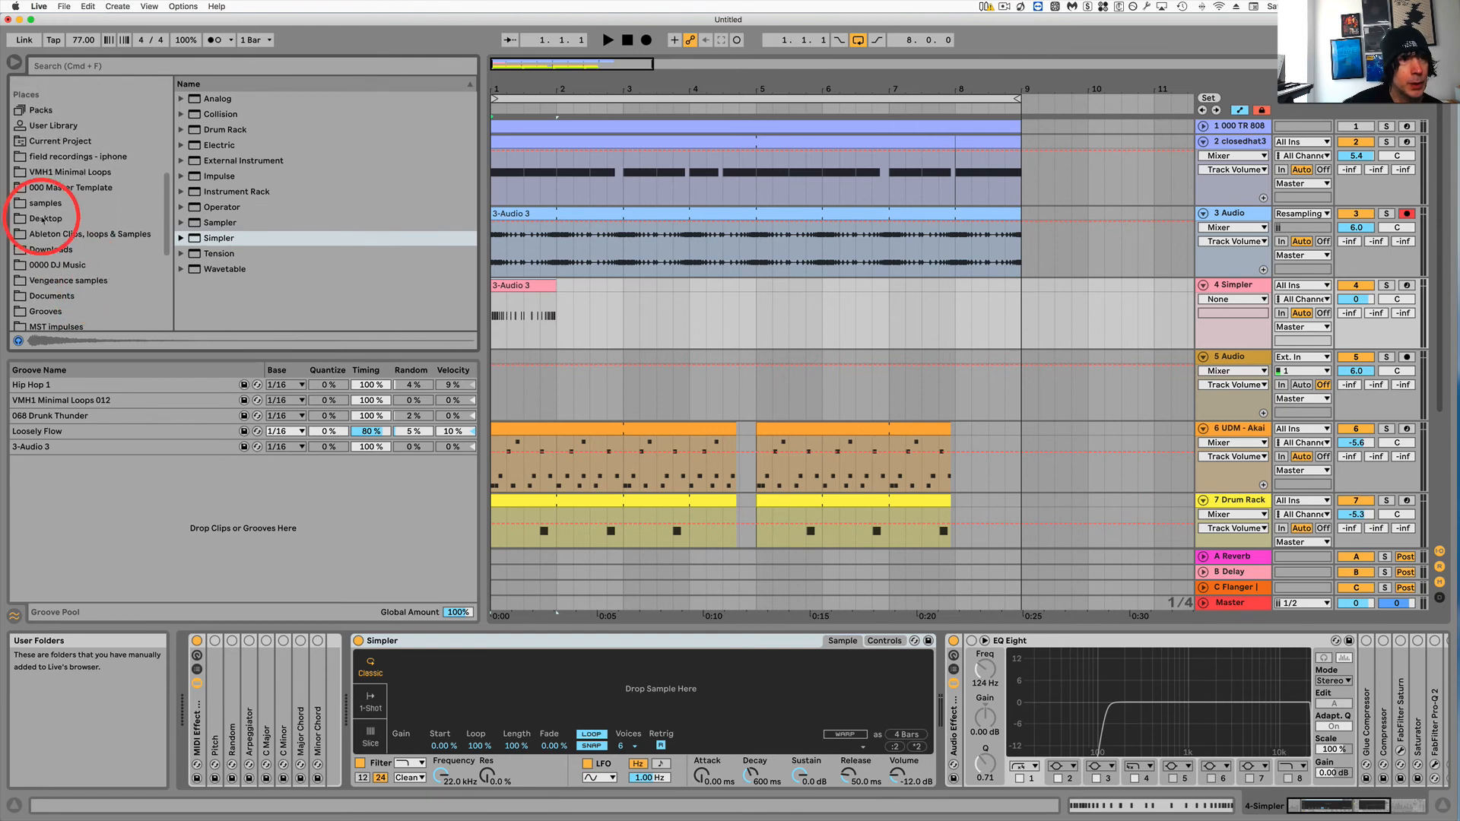
left_click(36, 204)
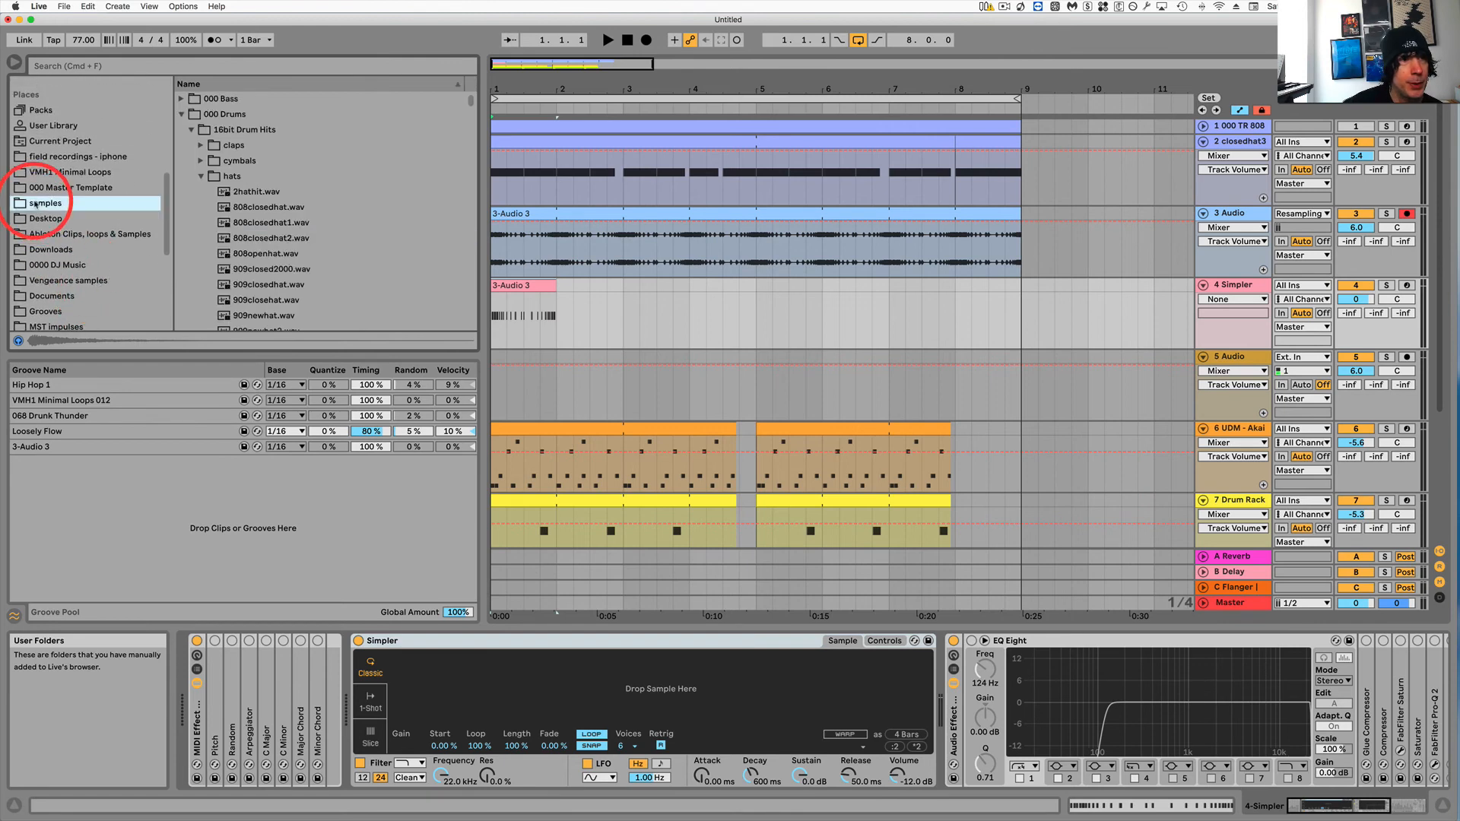
left_click(201, 177)
scroll(335, 275, "down", 1)
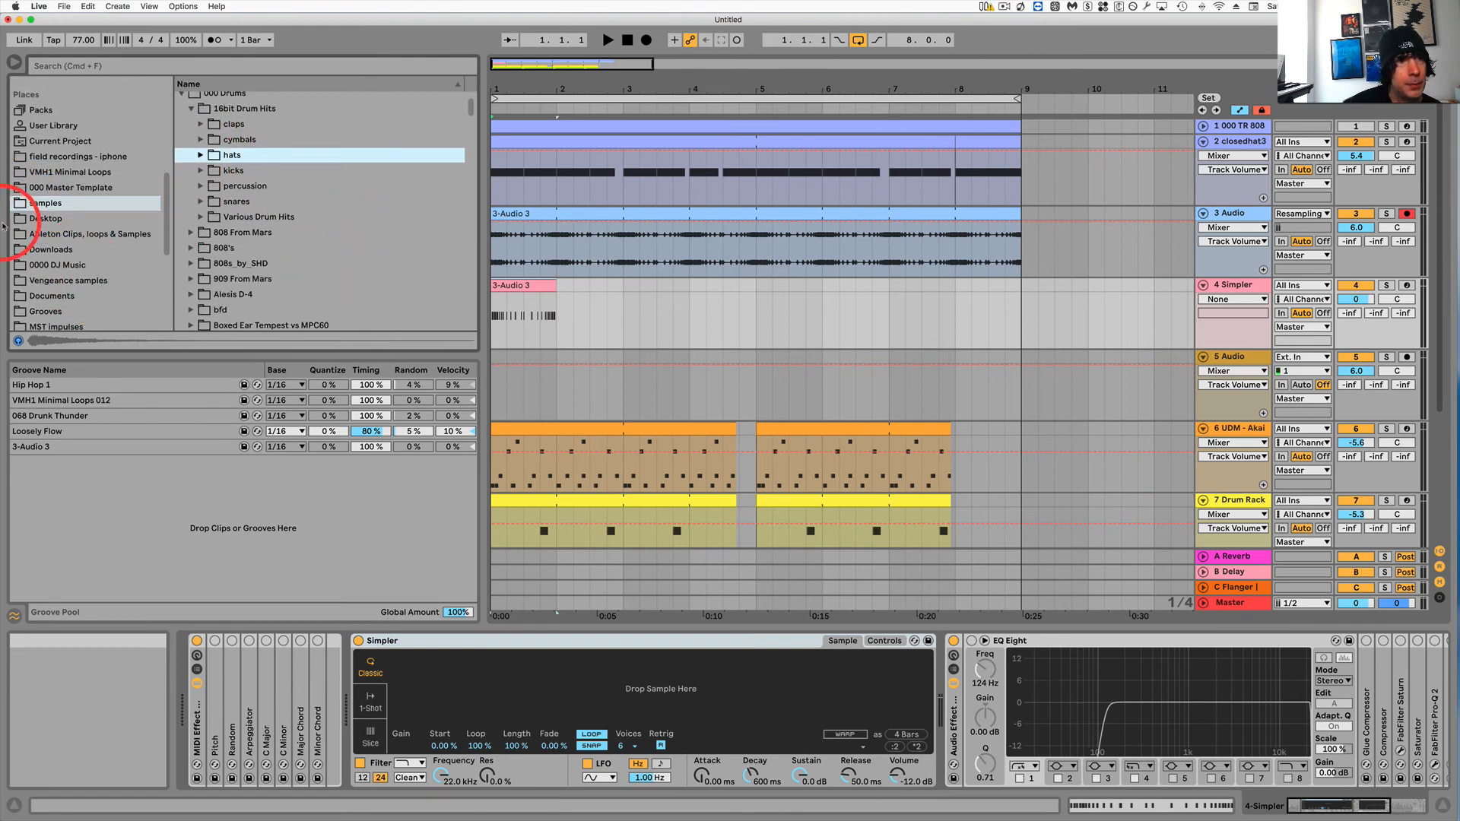
scroll(46, 222, "down", 2)
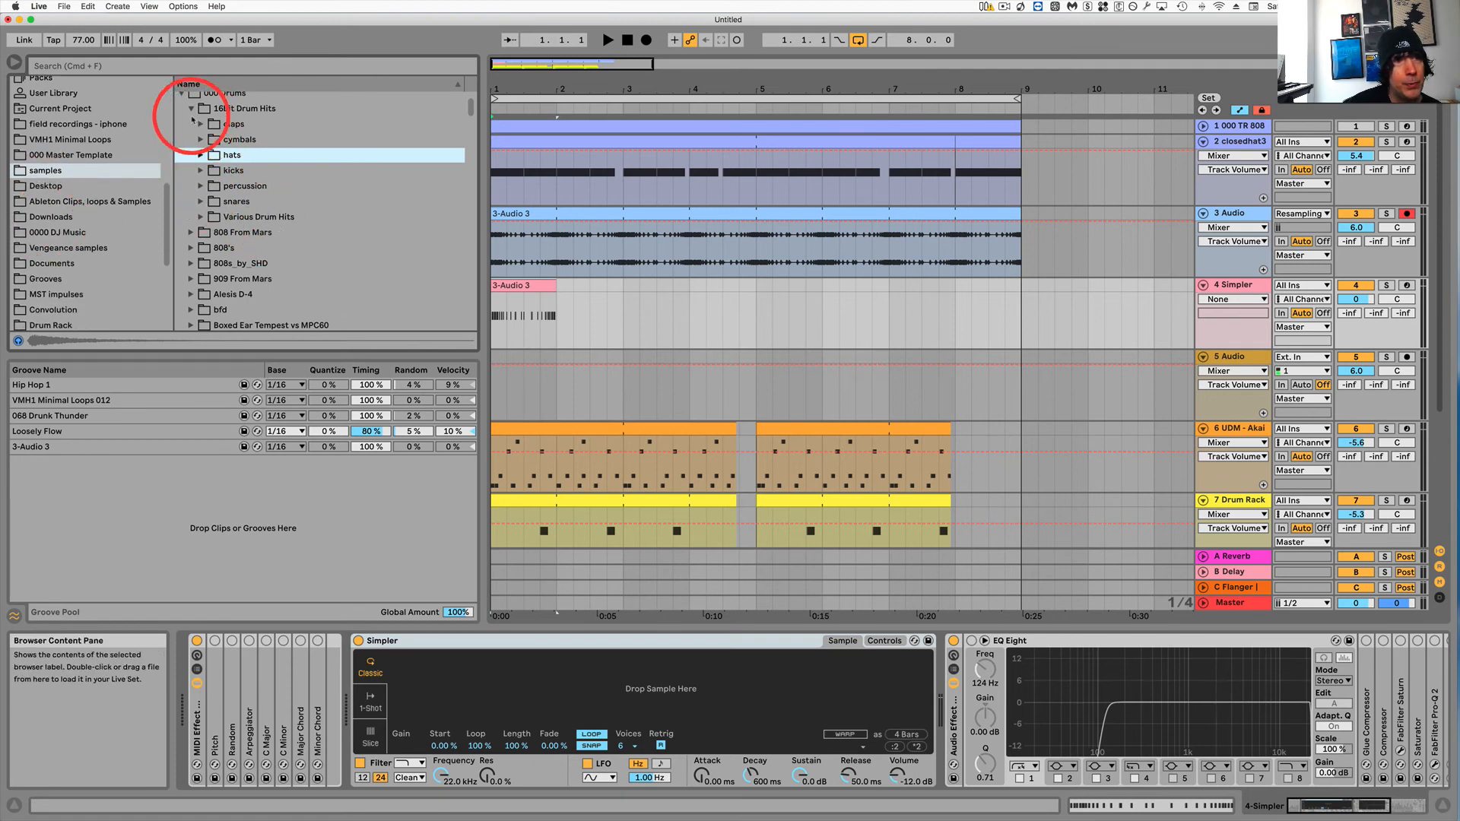
left_click(181, 96)
scroll(287, 224, "down", 10)
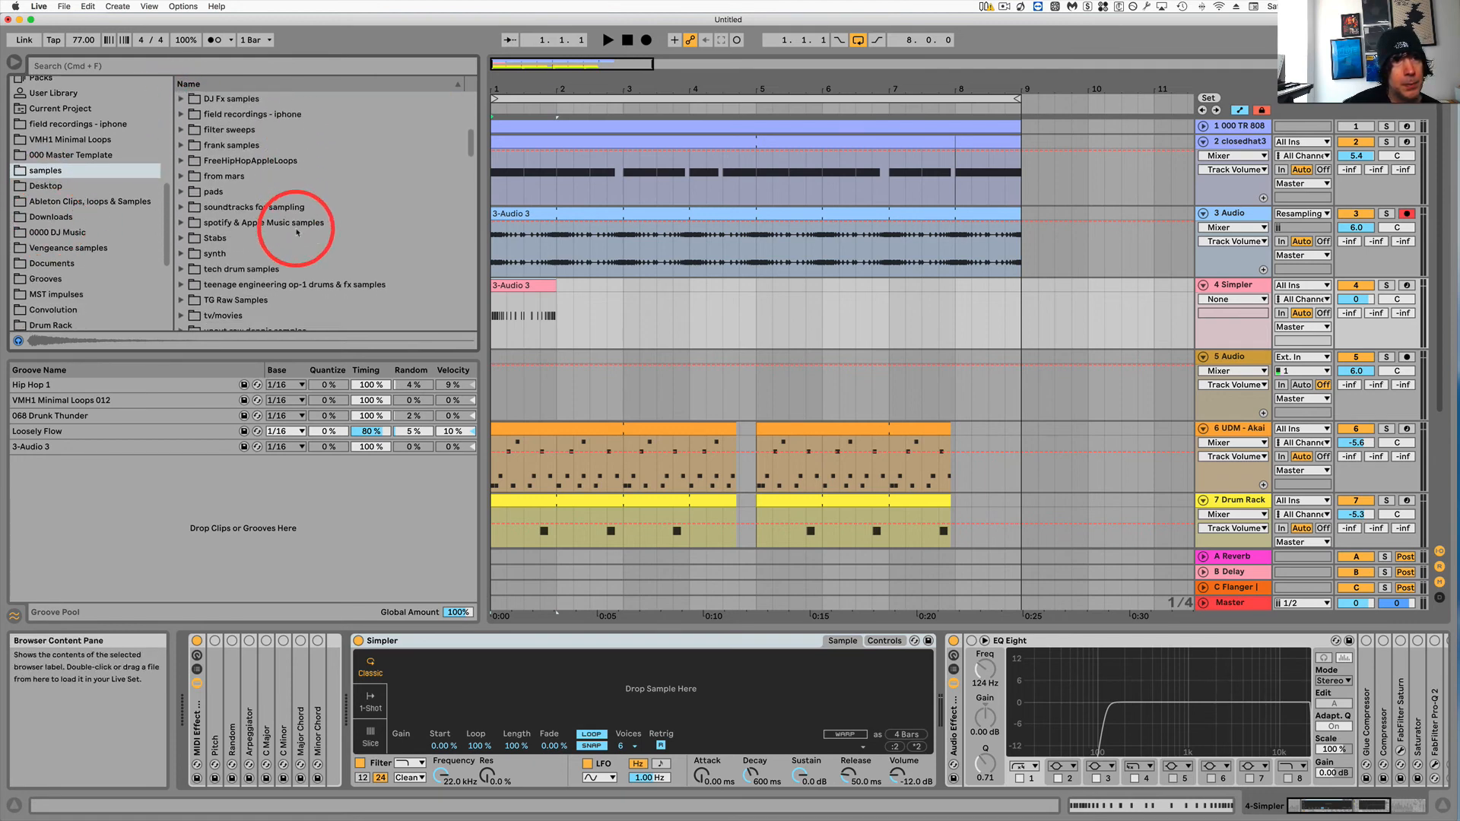
scroll(336, 259, "down", 4)
scroll(339, 270, "down", 3)
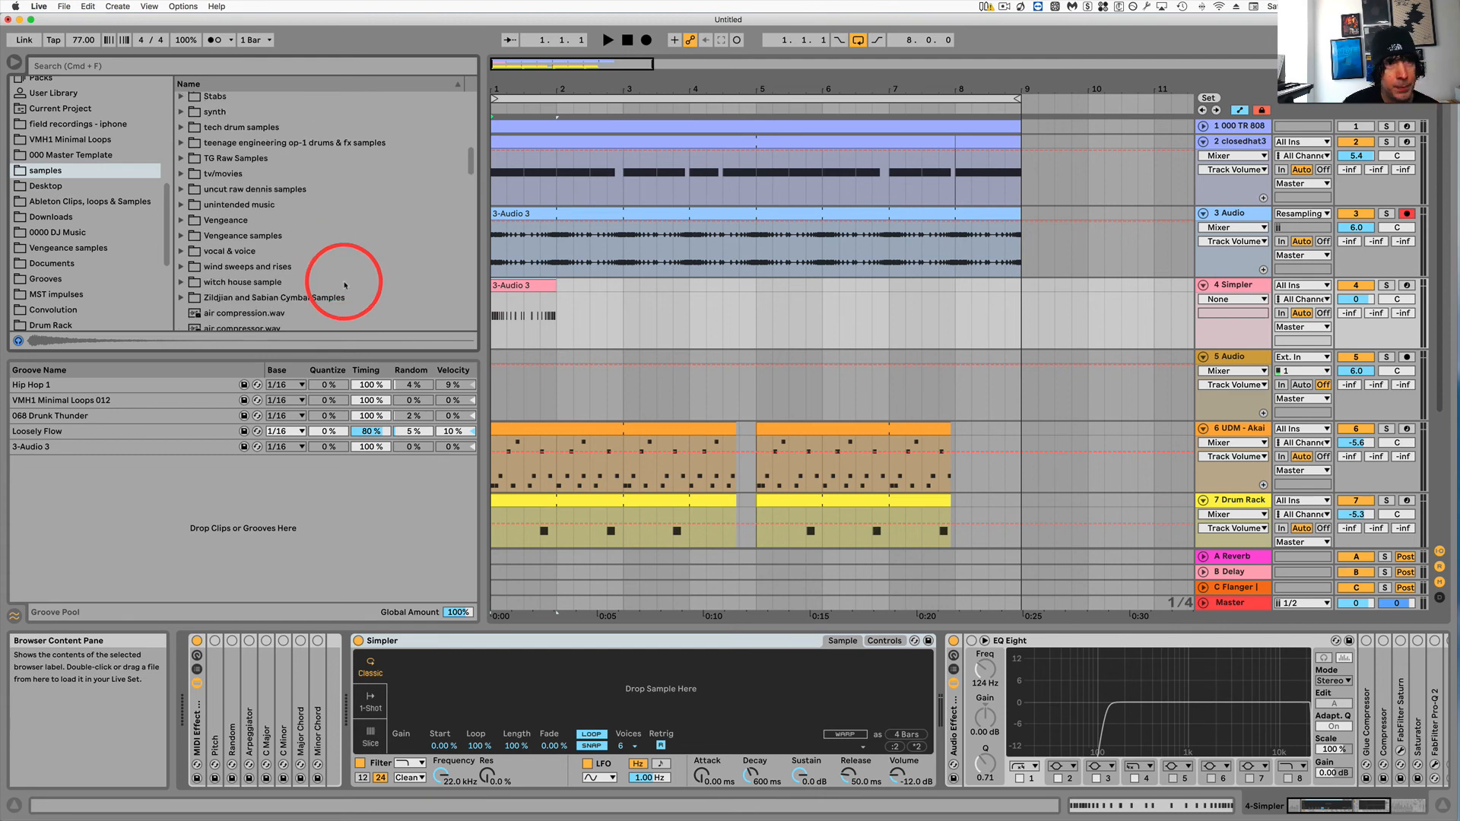
left_click(181, 251)
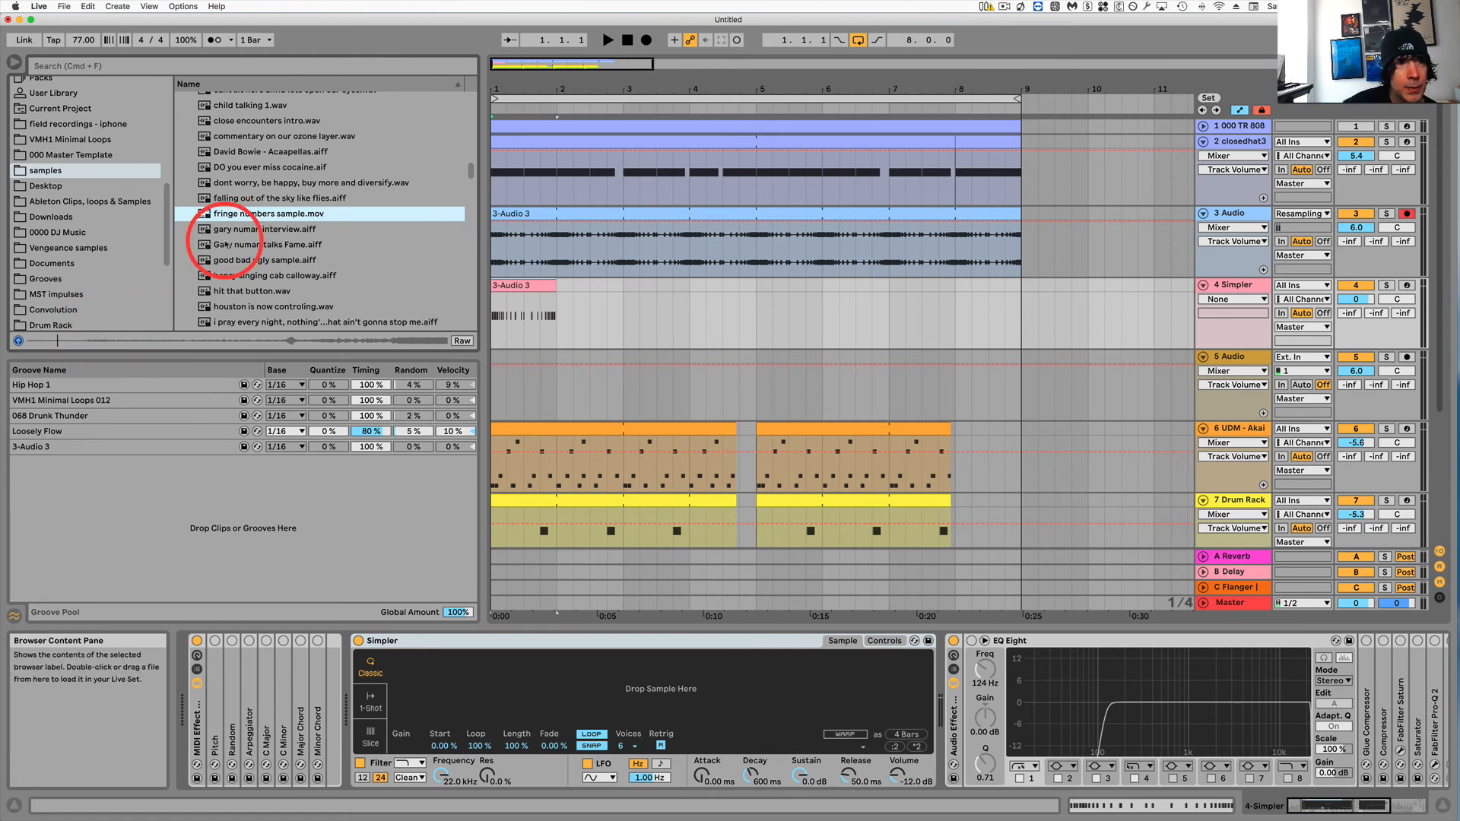
left_click_drag(204, 216, 523, 705)
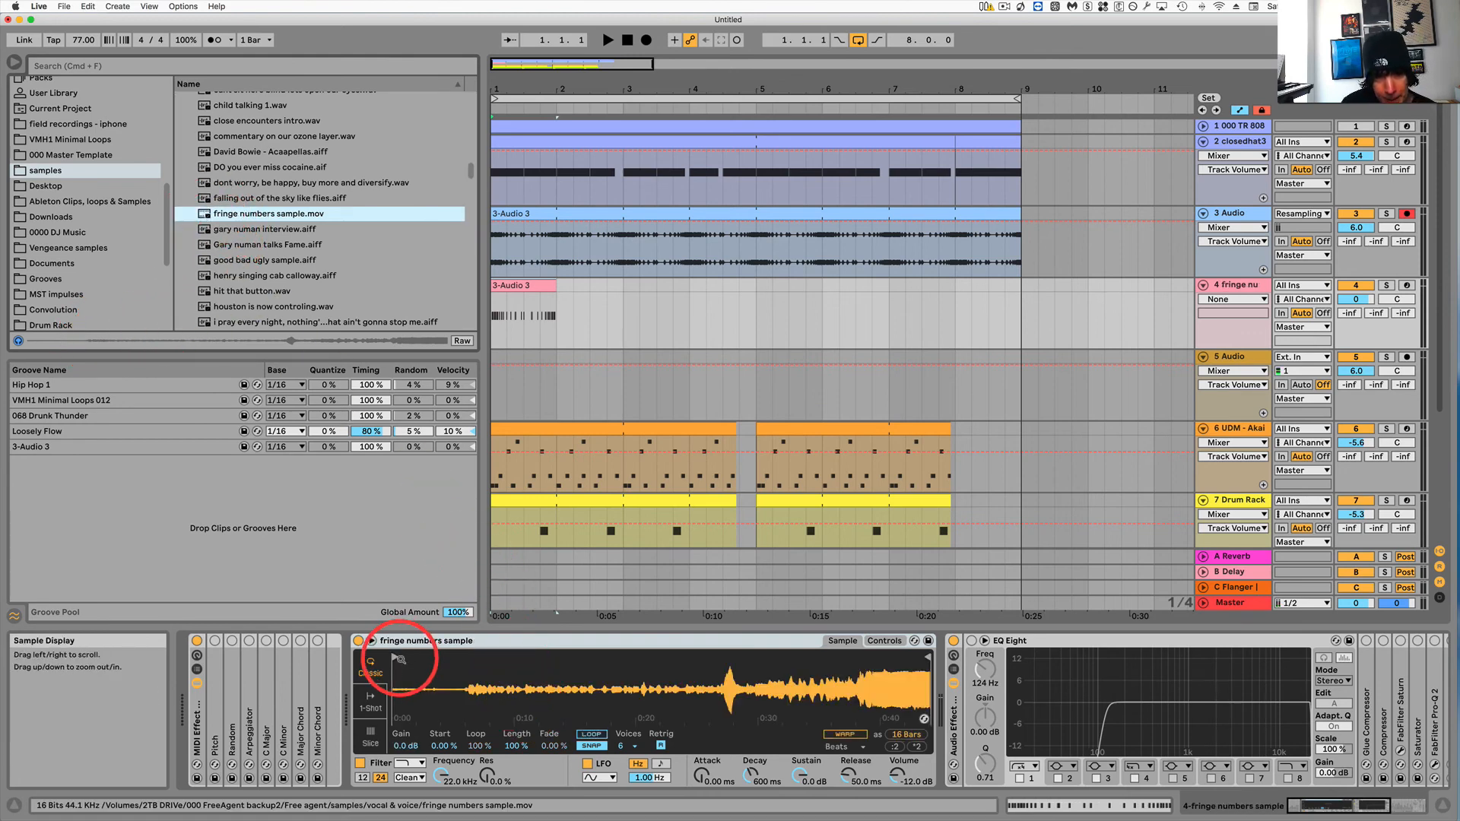
Move the Simpler sample start marker to the waveform's onset and audition the sample from the computer keyboard.
left_click_drag(394, 656, 448, 658)
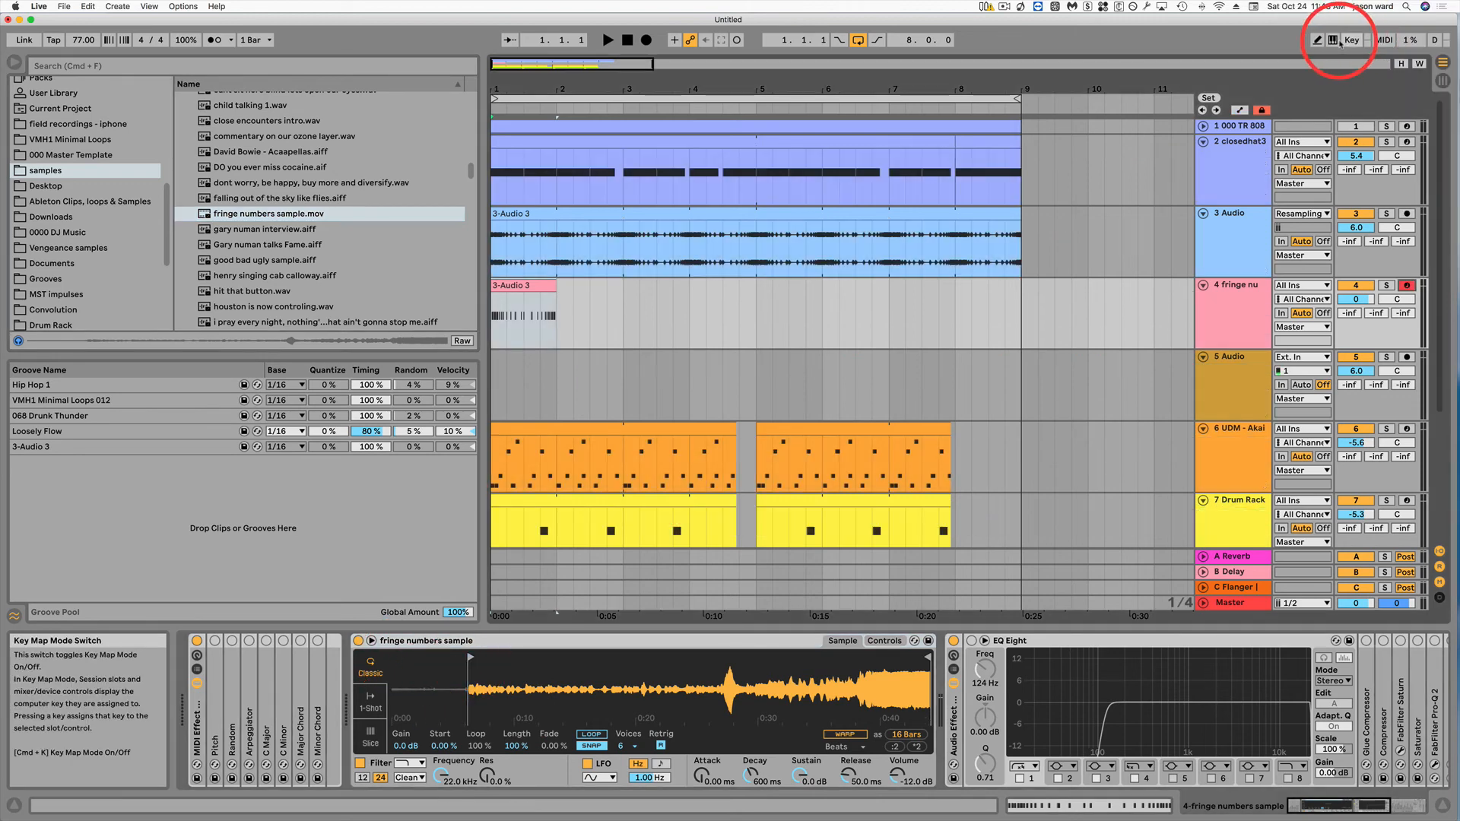
left_click(1333, 39)
key("a")
key("z")
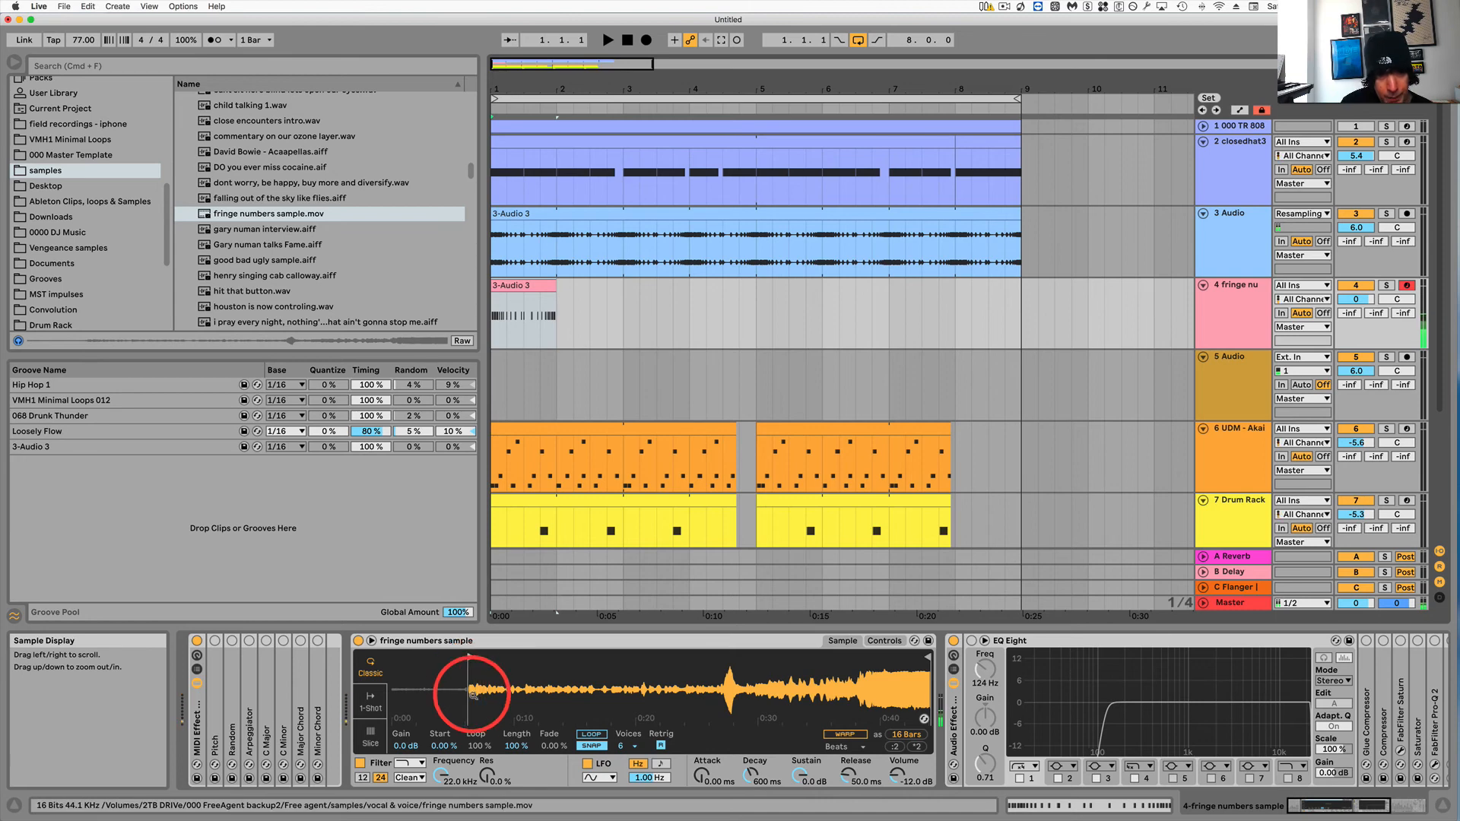
left_click_drag(472, 694, 468, 657)
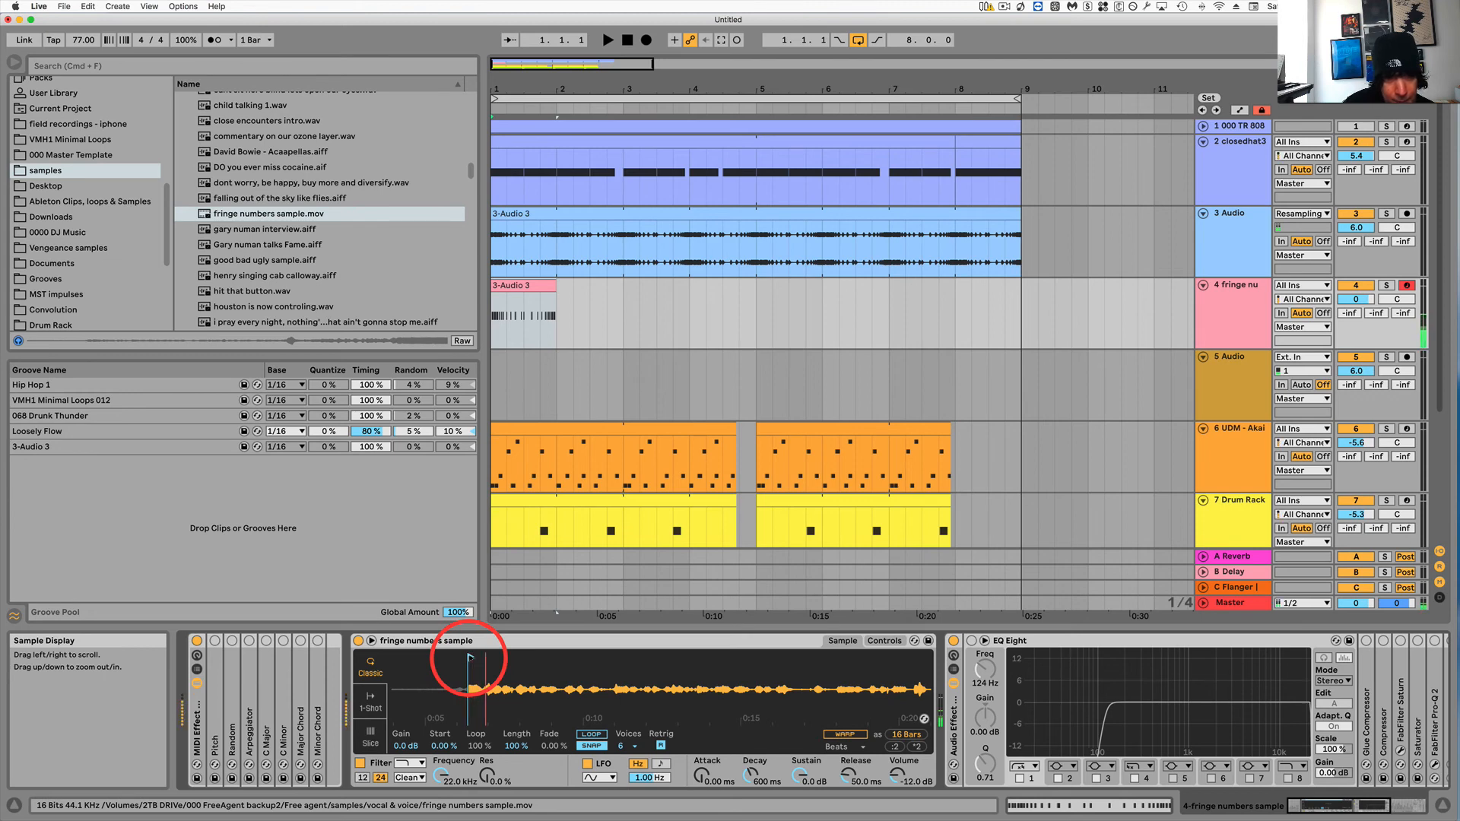
Disarm the 4 fringe numbers track, solo it, and play the 3-Audio 3 groove clip through the sample.
left_click(522, 286)
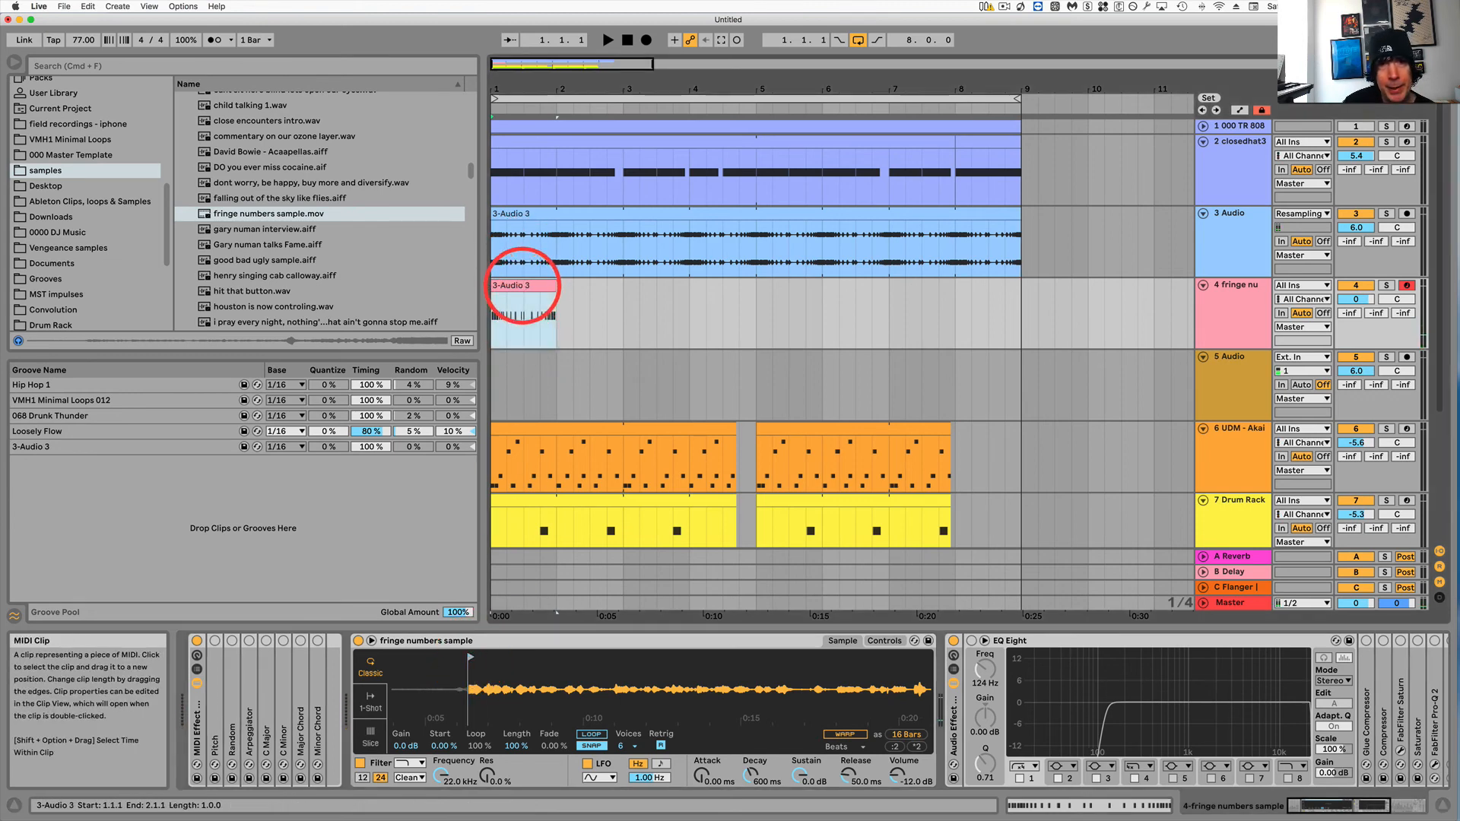
key("space")
key("space")
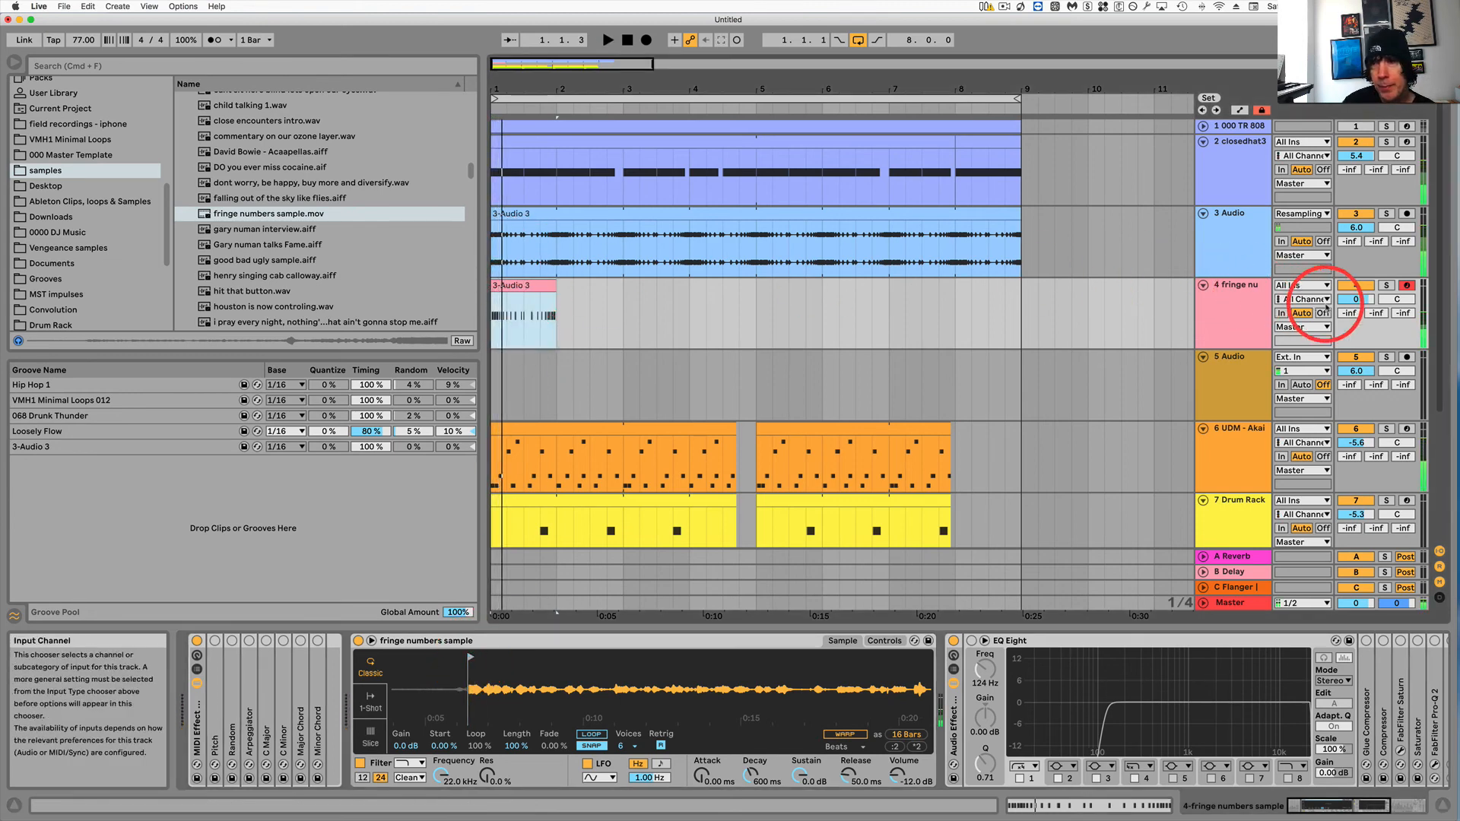
left_click(1405, 286)
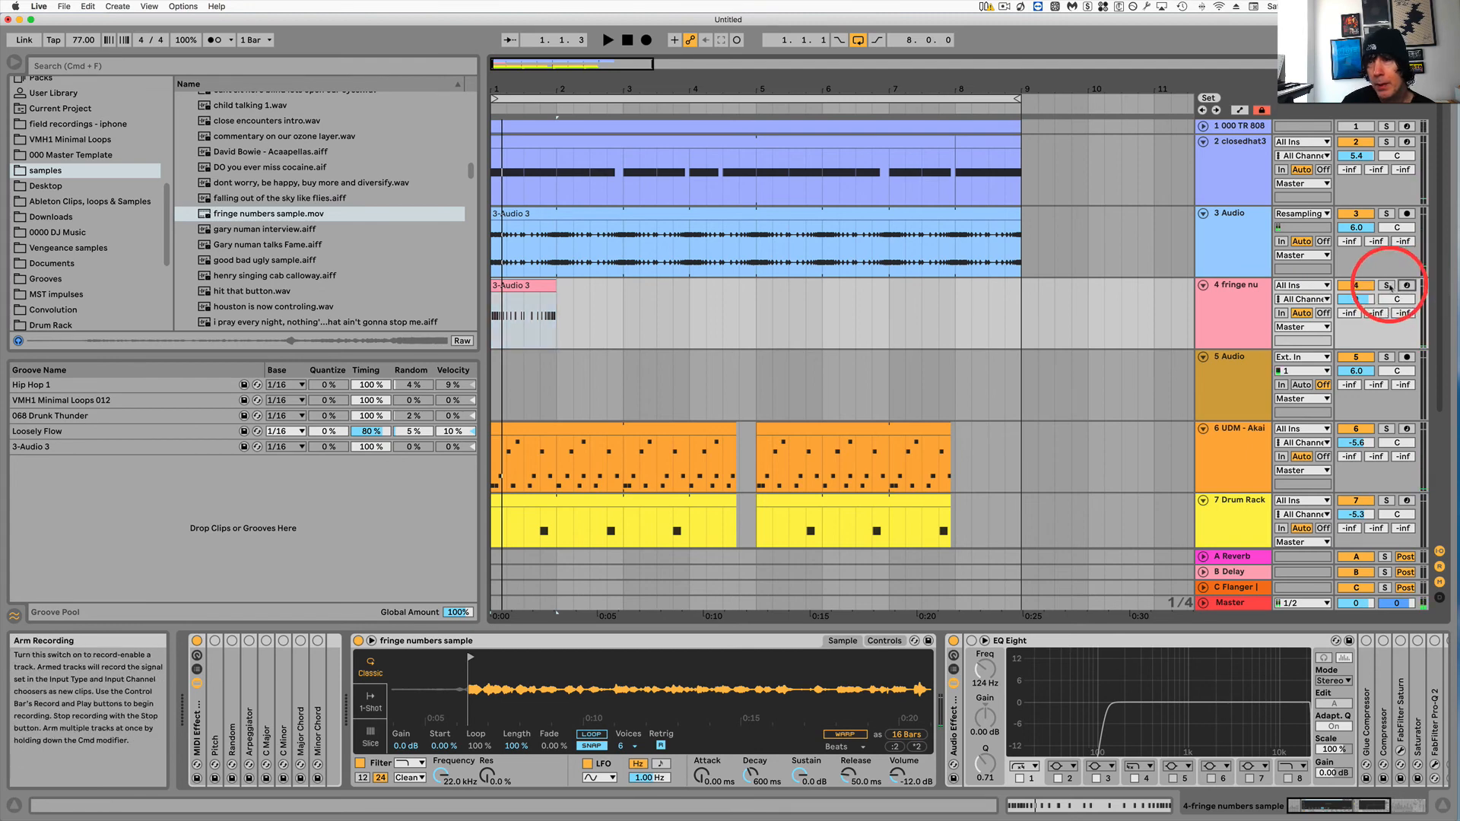
left_click(1385, 285)
key("space")
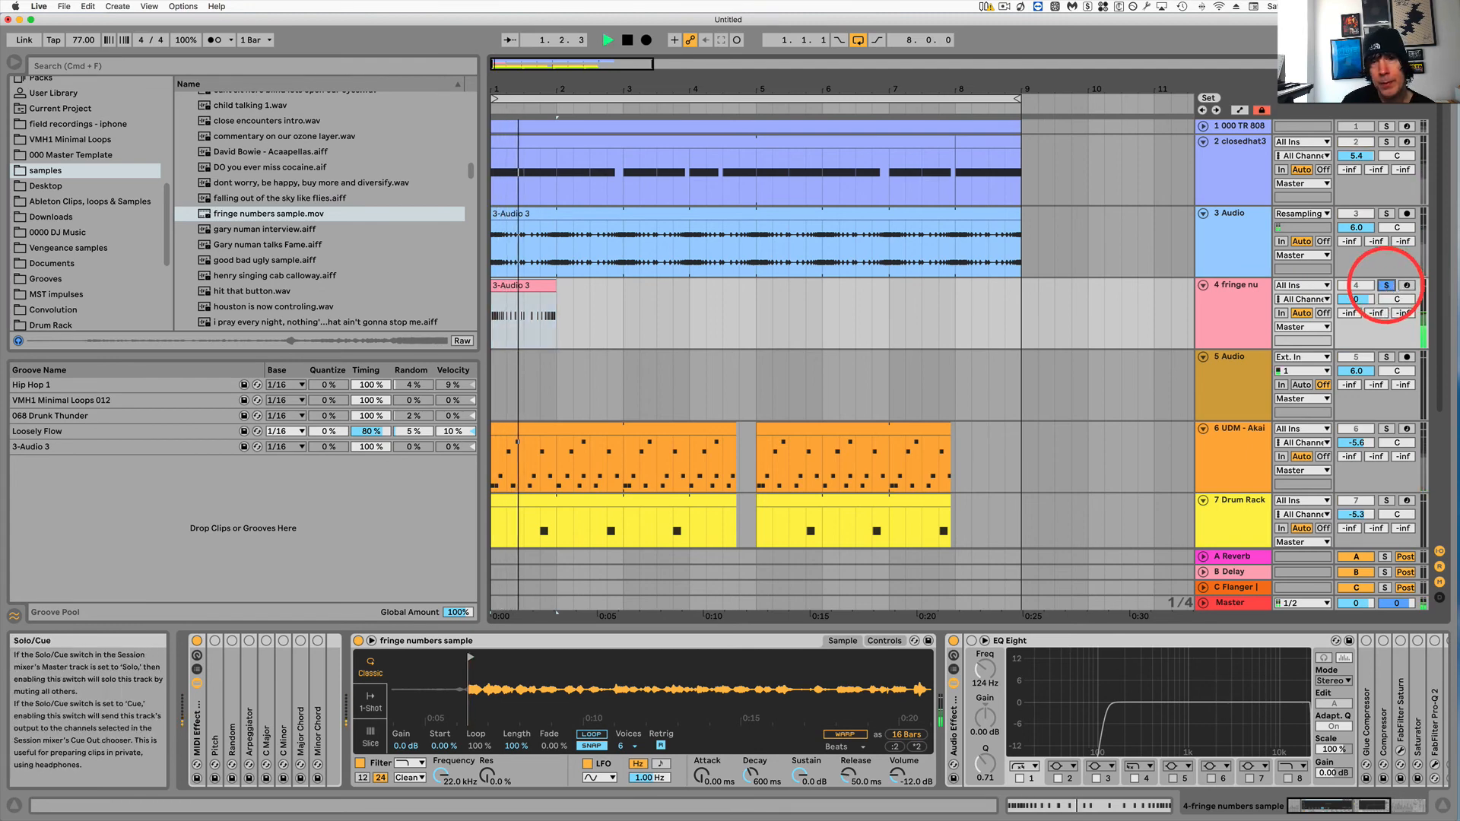
key("space")
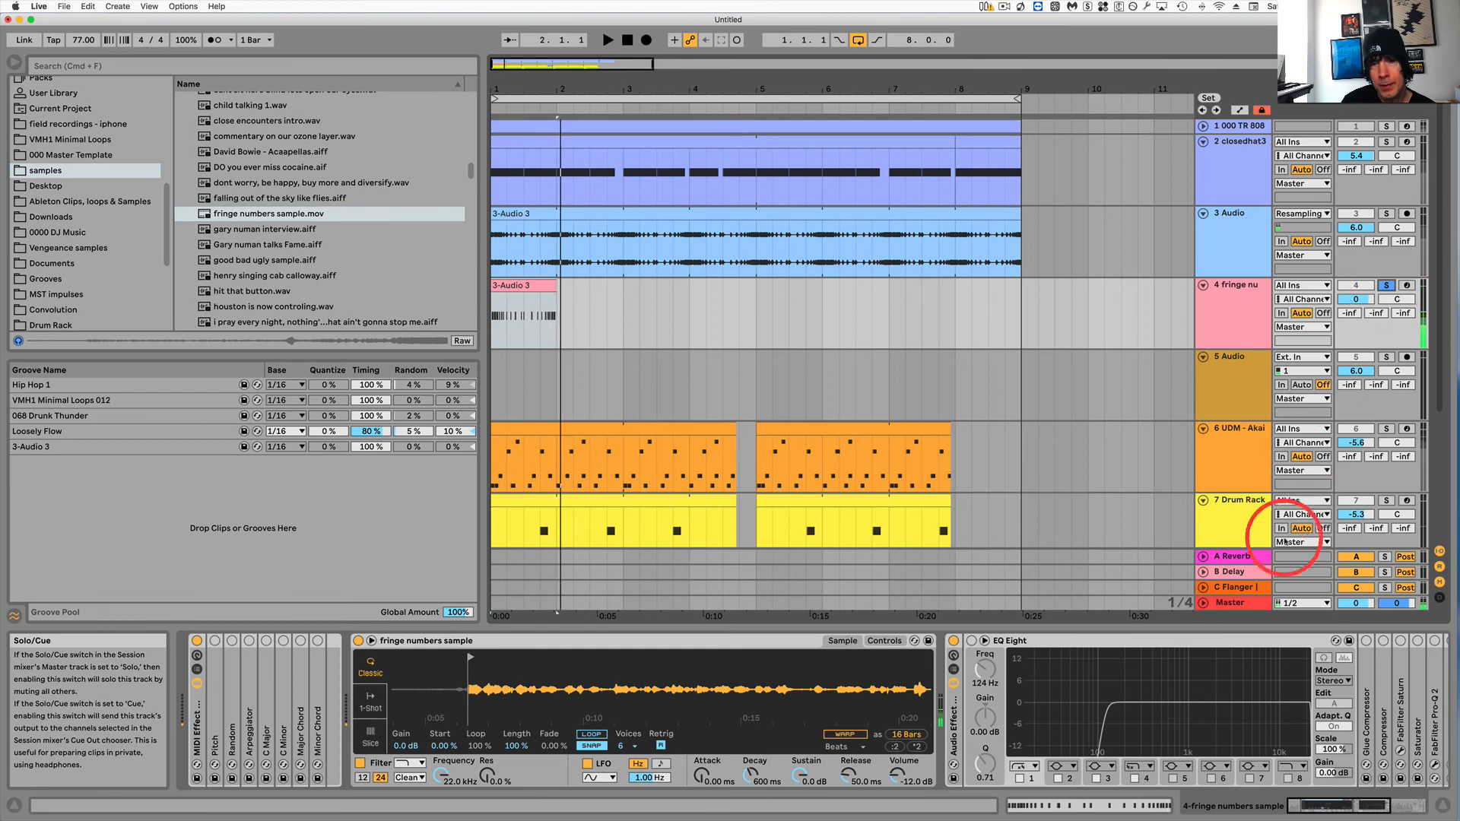
Set Simpler's decay to 42.3 s and release to 60.0 s, then play the clip again.
left_click_drag(850, 768, 845, 779)
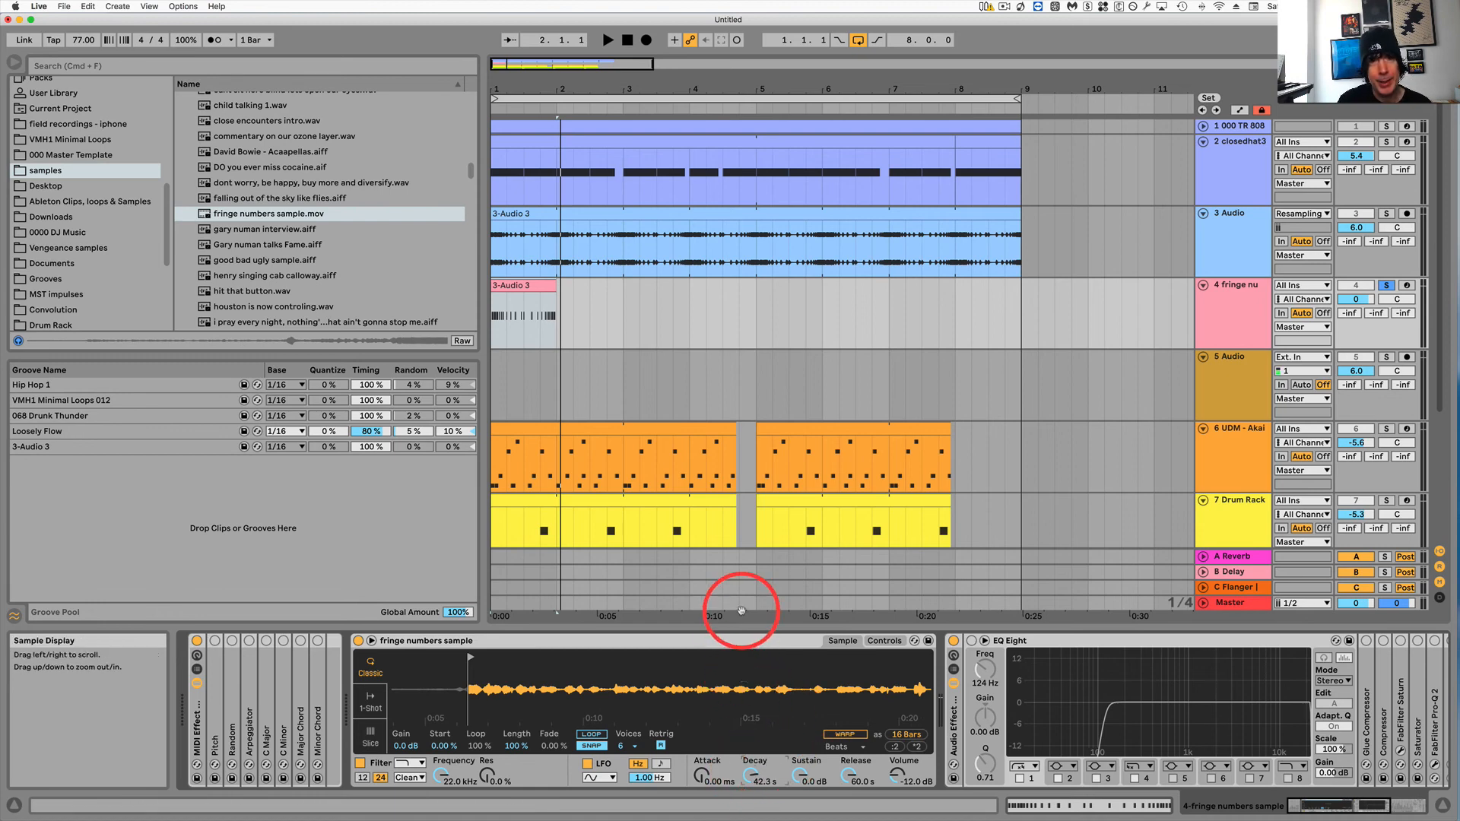
key("space")
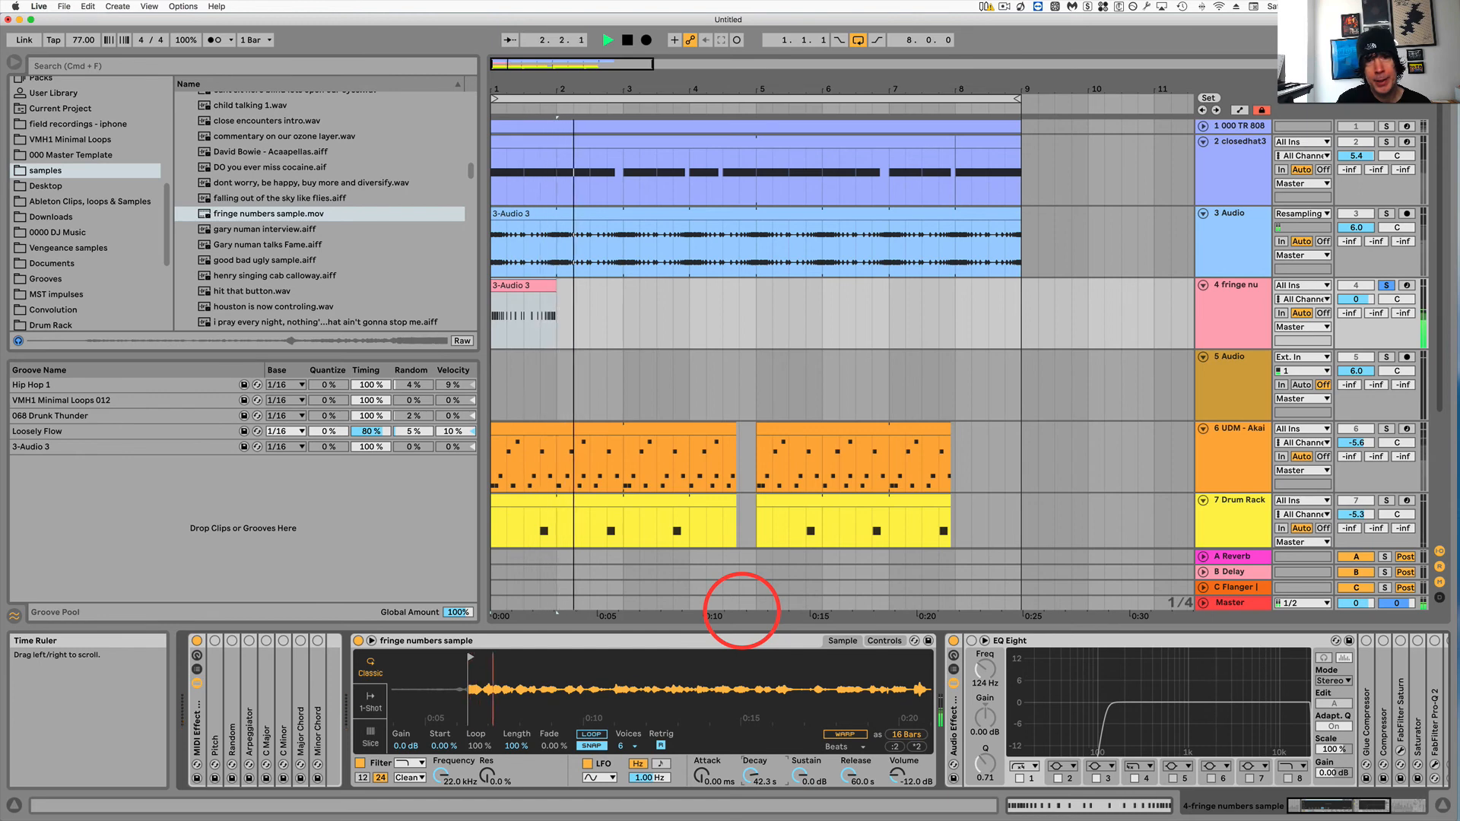
left_click(524, 287)
key("space")
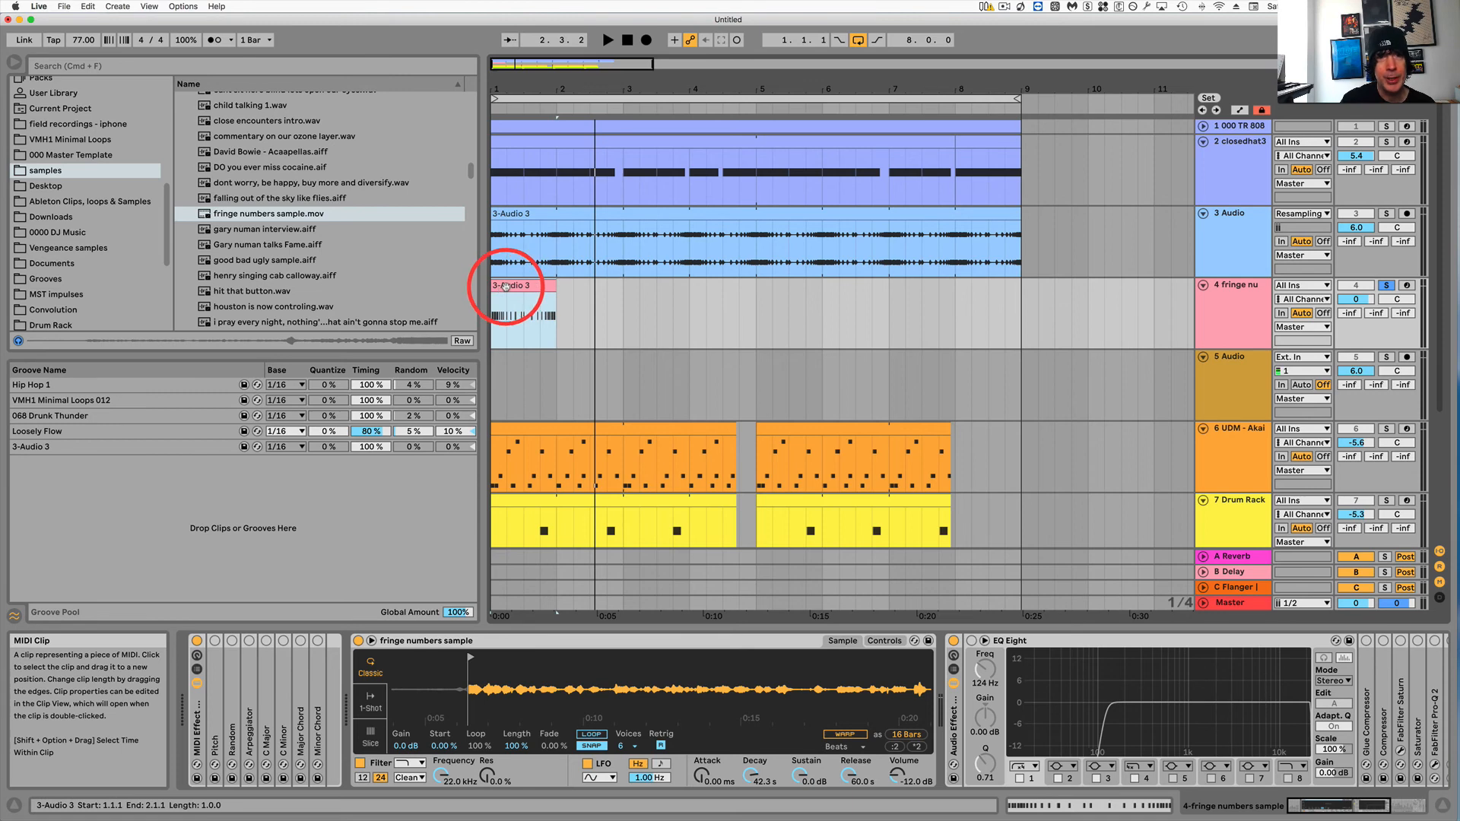
Open the 3-Audio 3 MIDI clip in clip view and play it back.
double_click(506, 287)
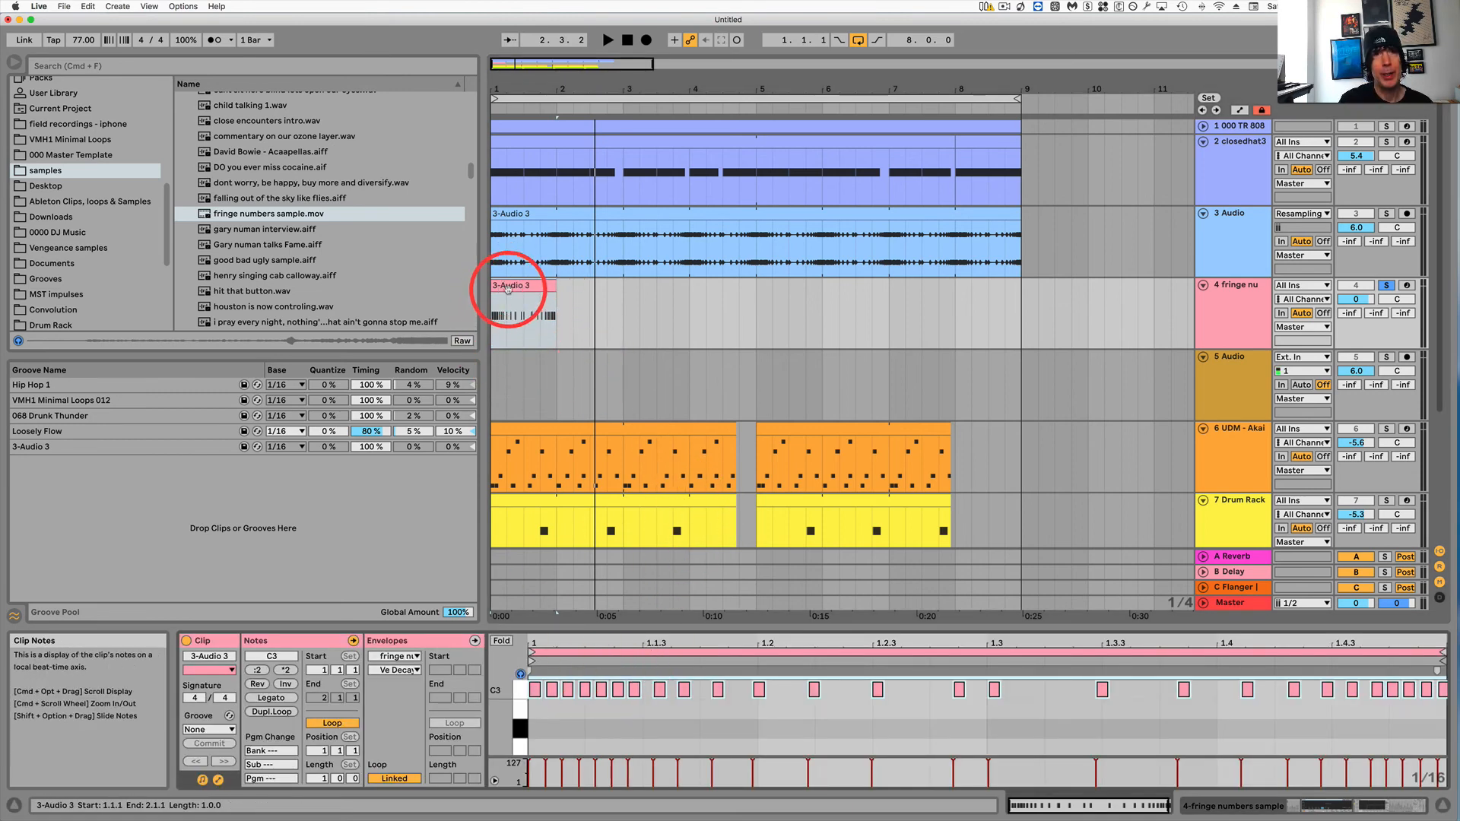
key("space")
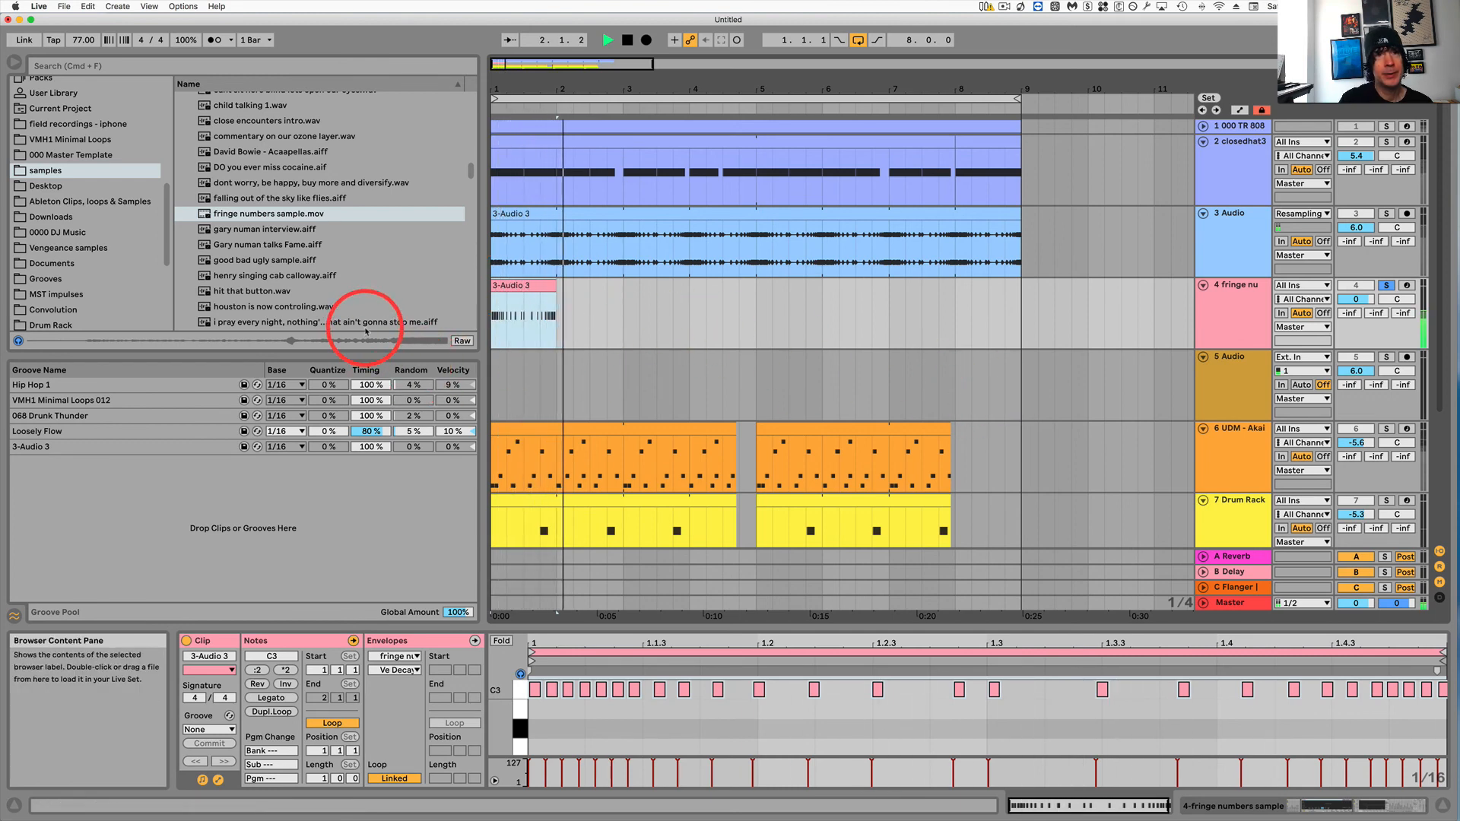
key("space")
Load Ad-Lib FX.wav from the Vengeance samples vocal 2 > 2 - Away (127BPM) folder into the track's Simpler.
left_click(67, 229)
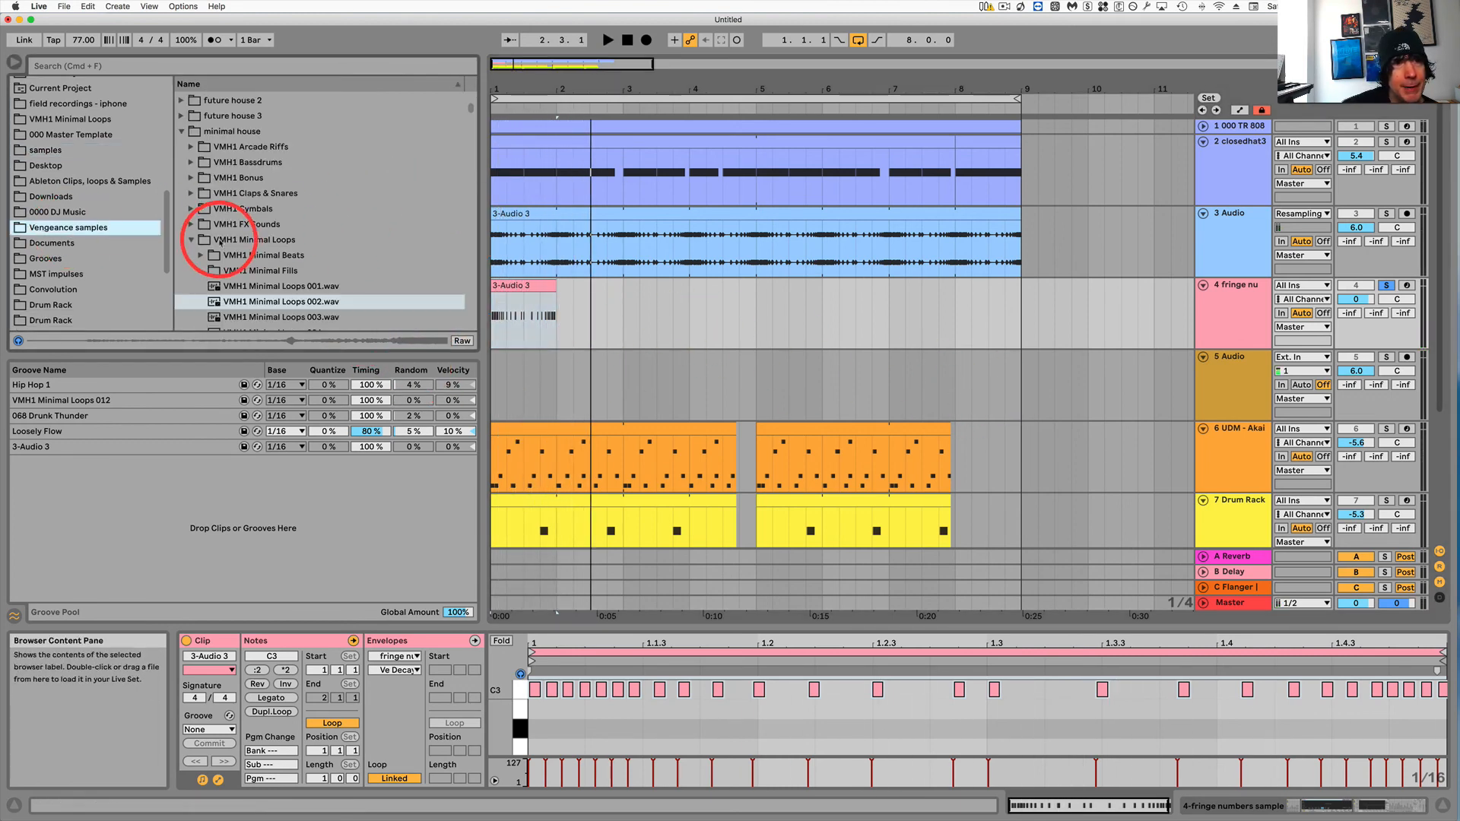
left_click(192, 240)
left_click(182, 132)
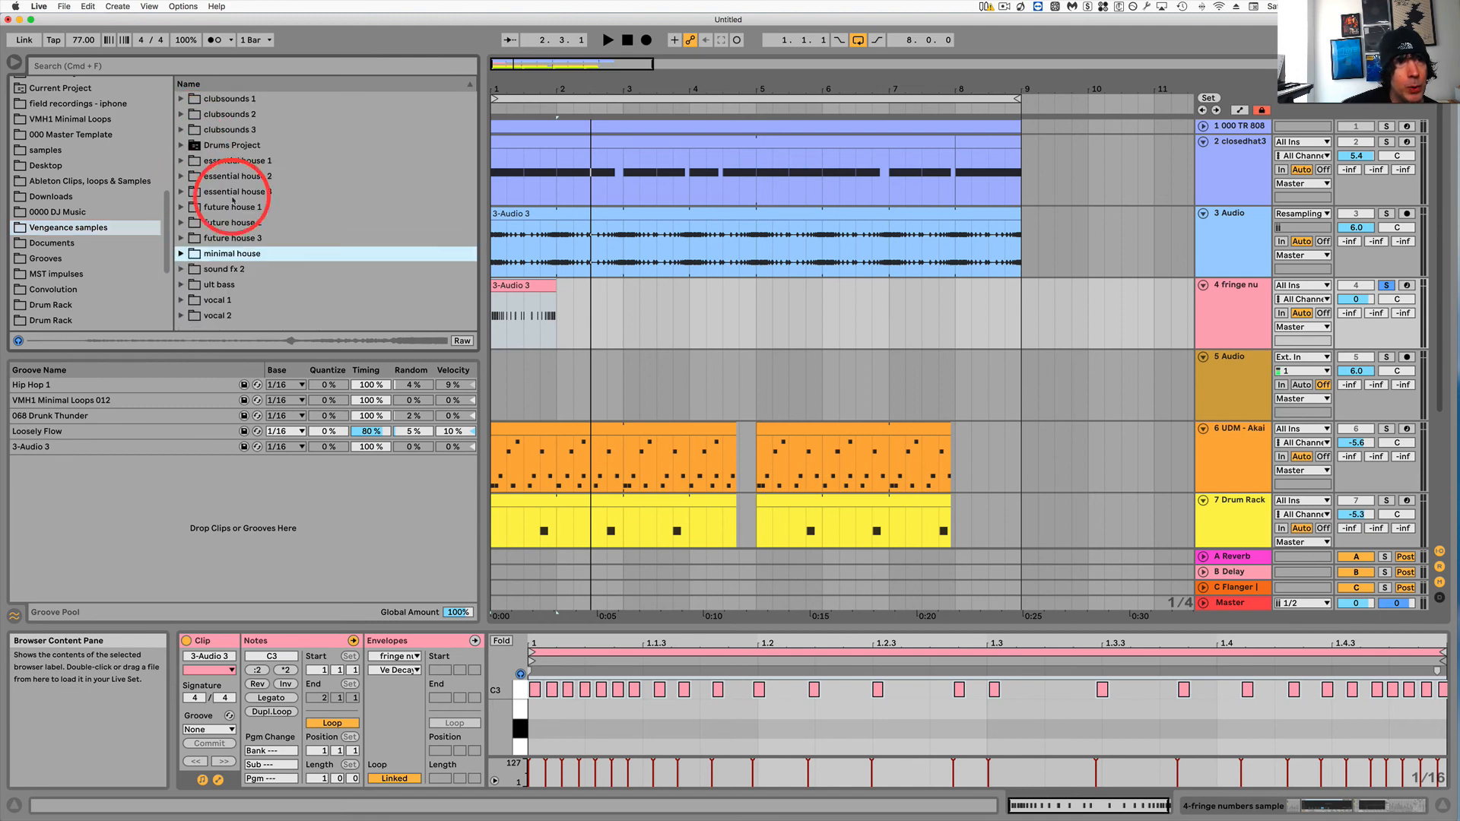
left_click(181, 300)
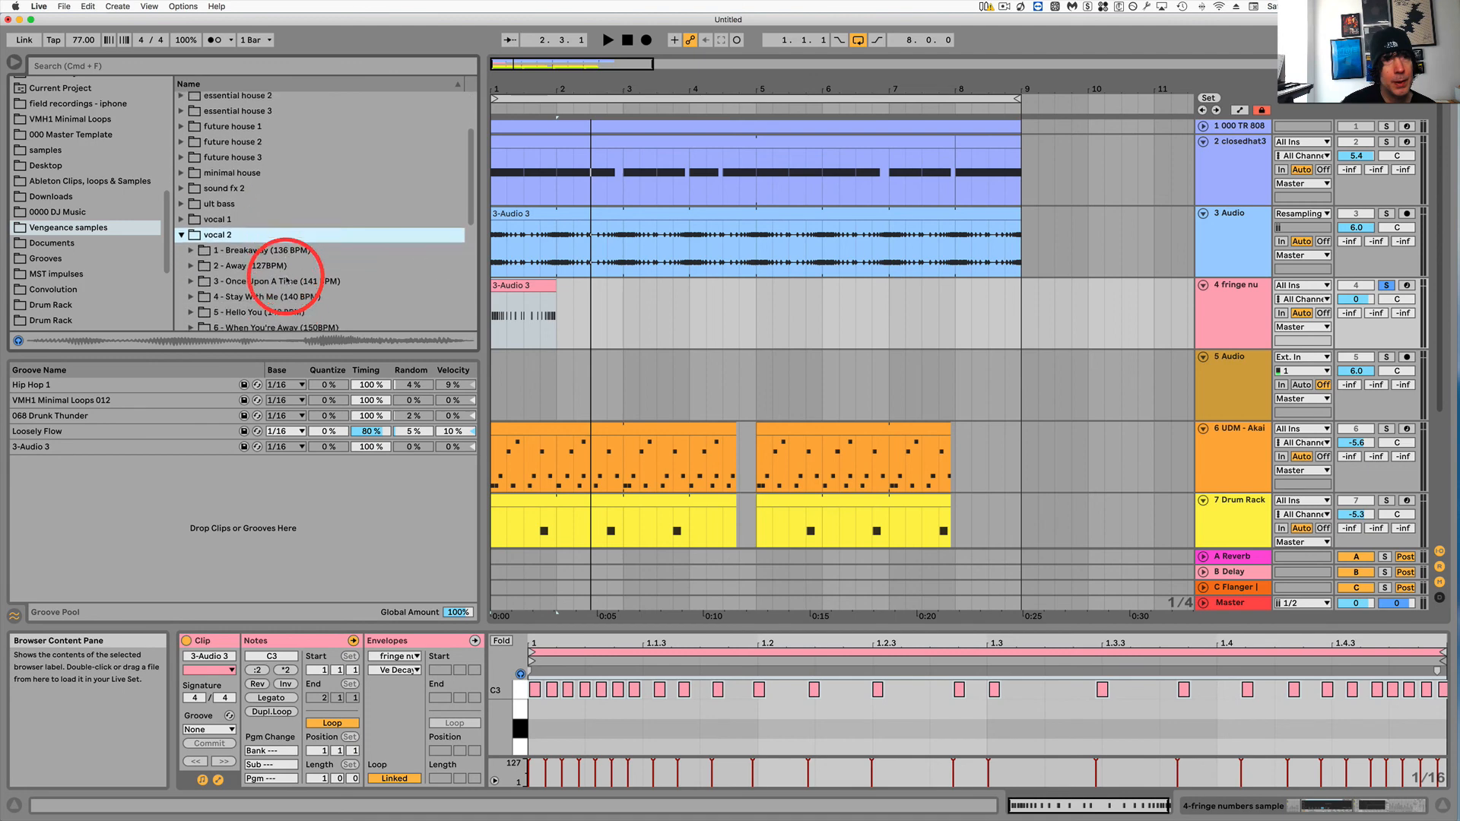
left_click(191, 259)
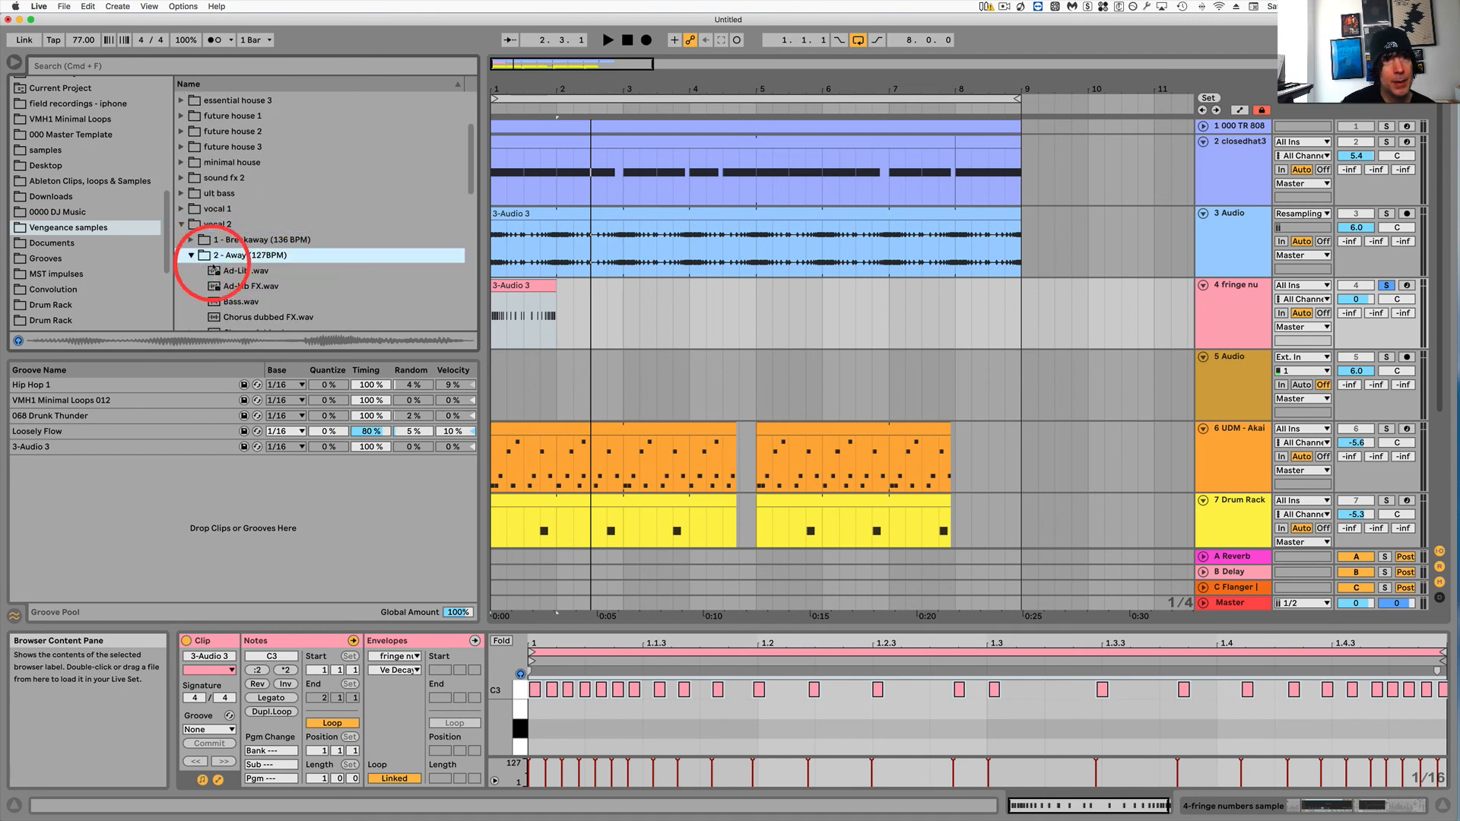
left_click(249, 272)
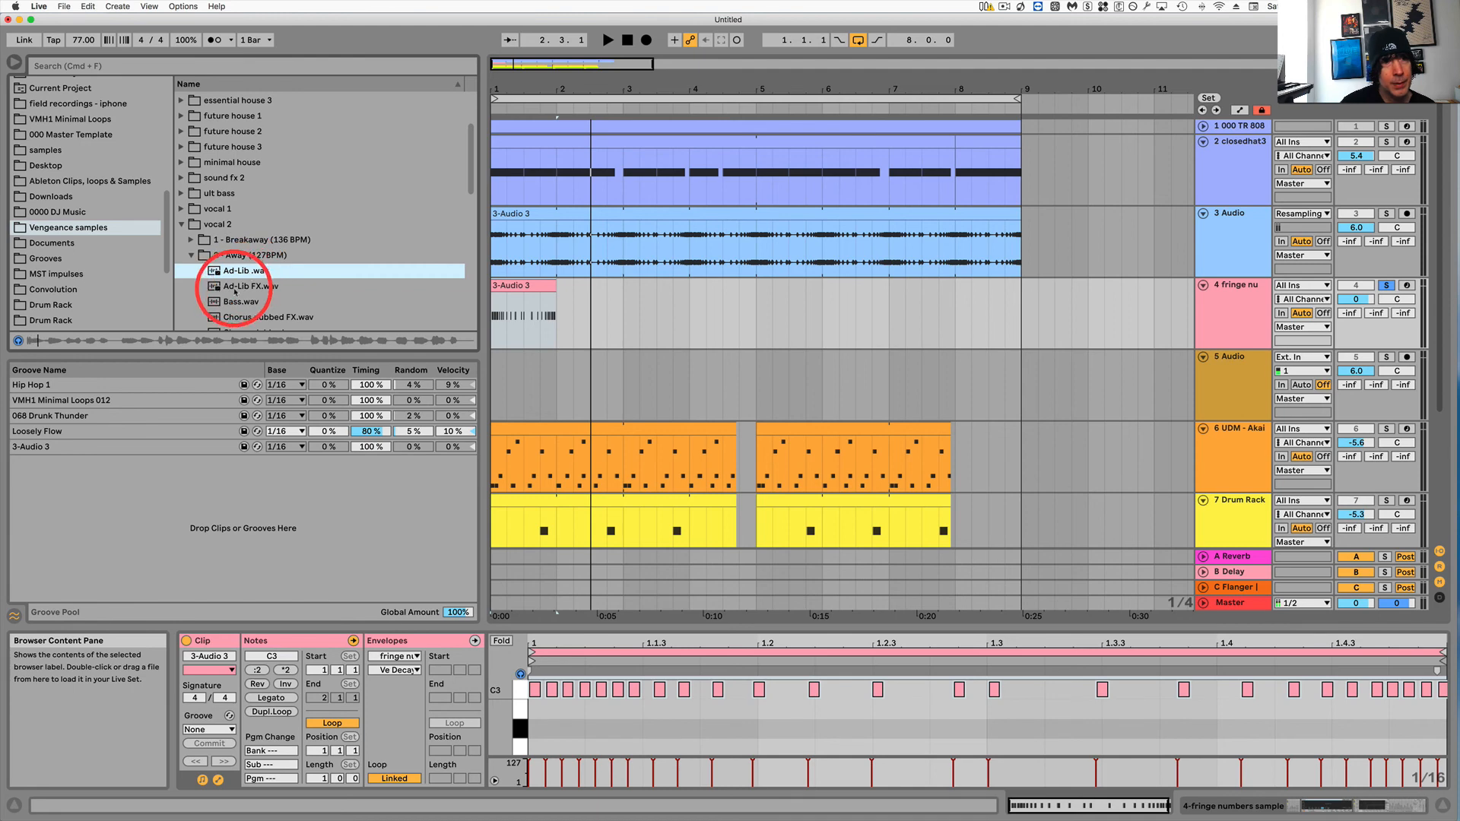
left_click(251, 288)
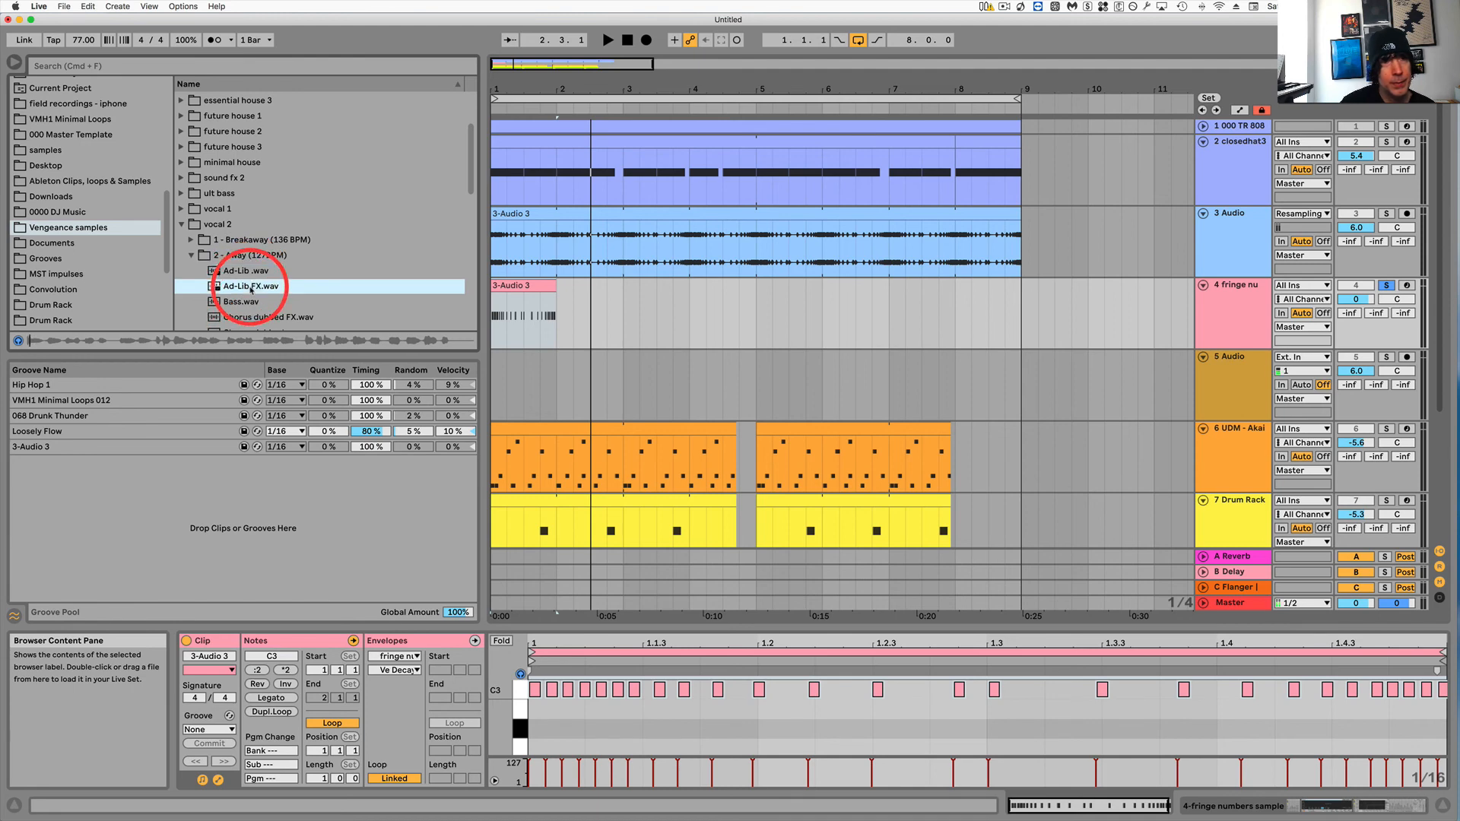
left_click(1241, 300)
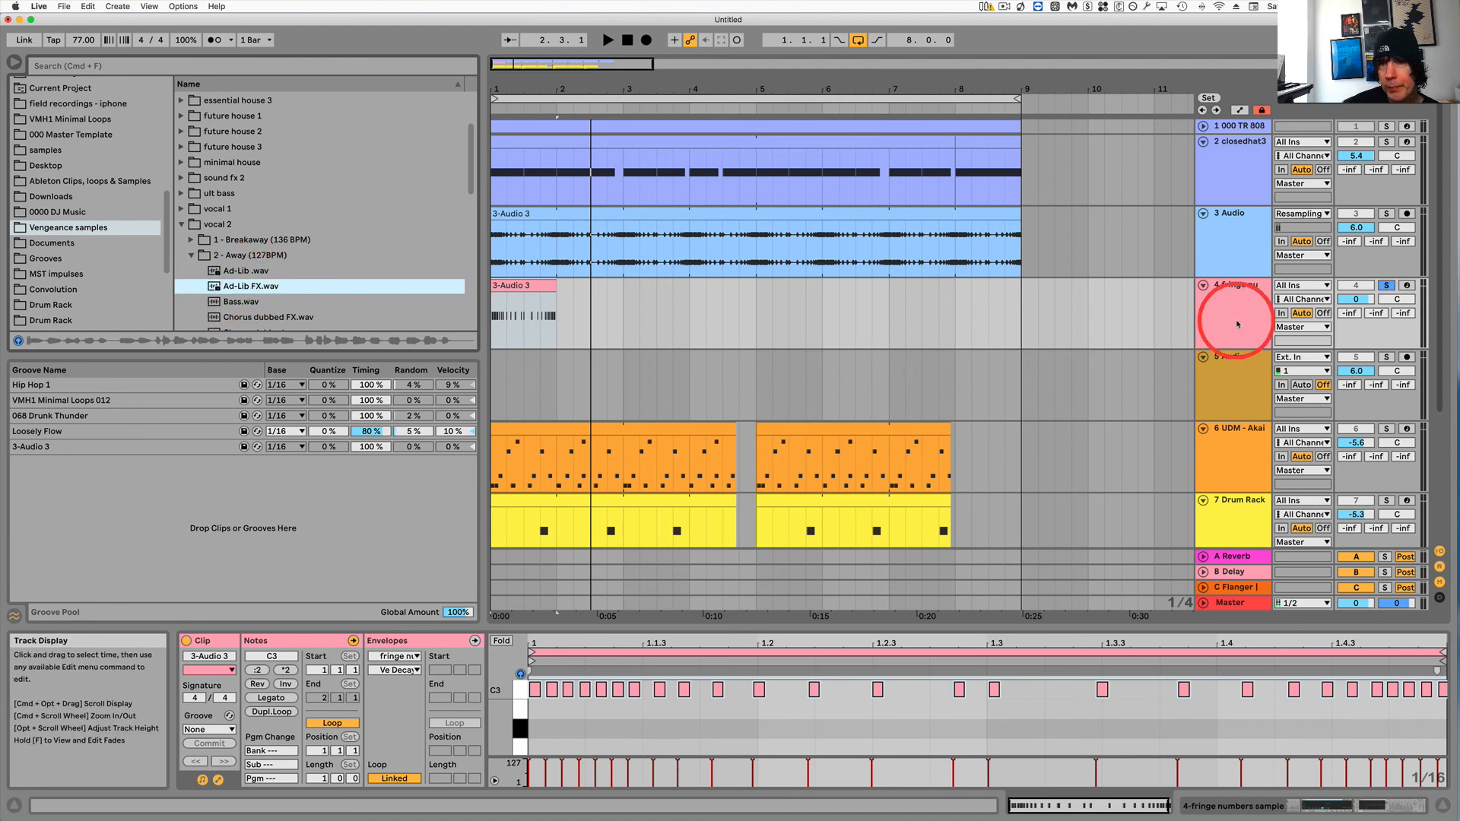
double_click(1245, 292)
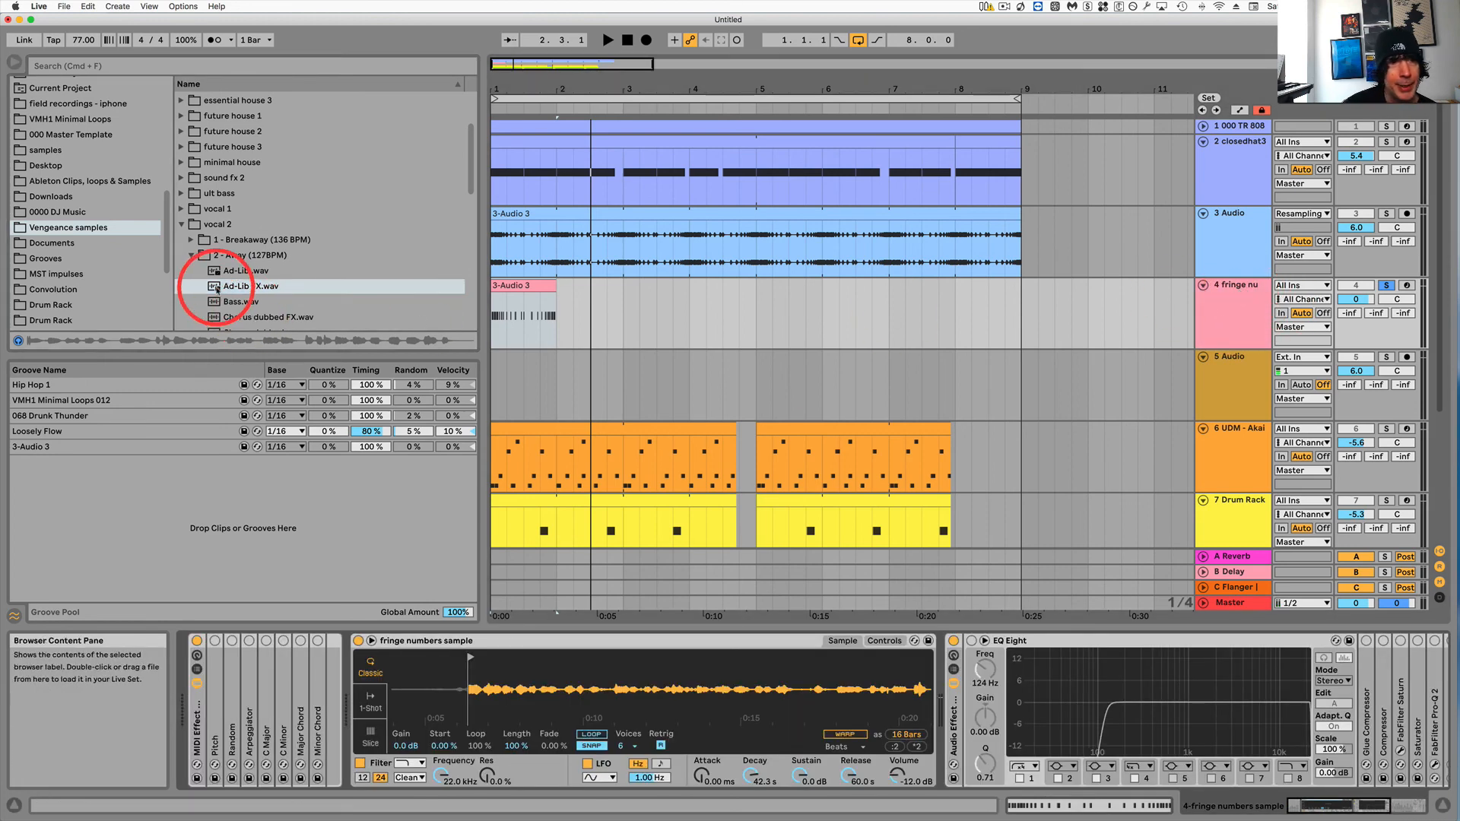
left_click_drag(215, 288, 520, 686)
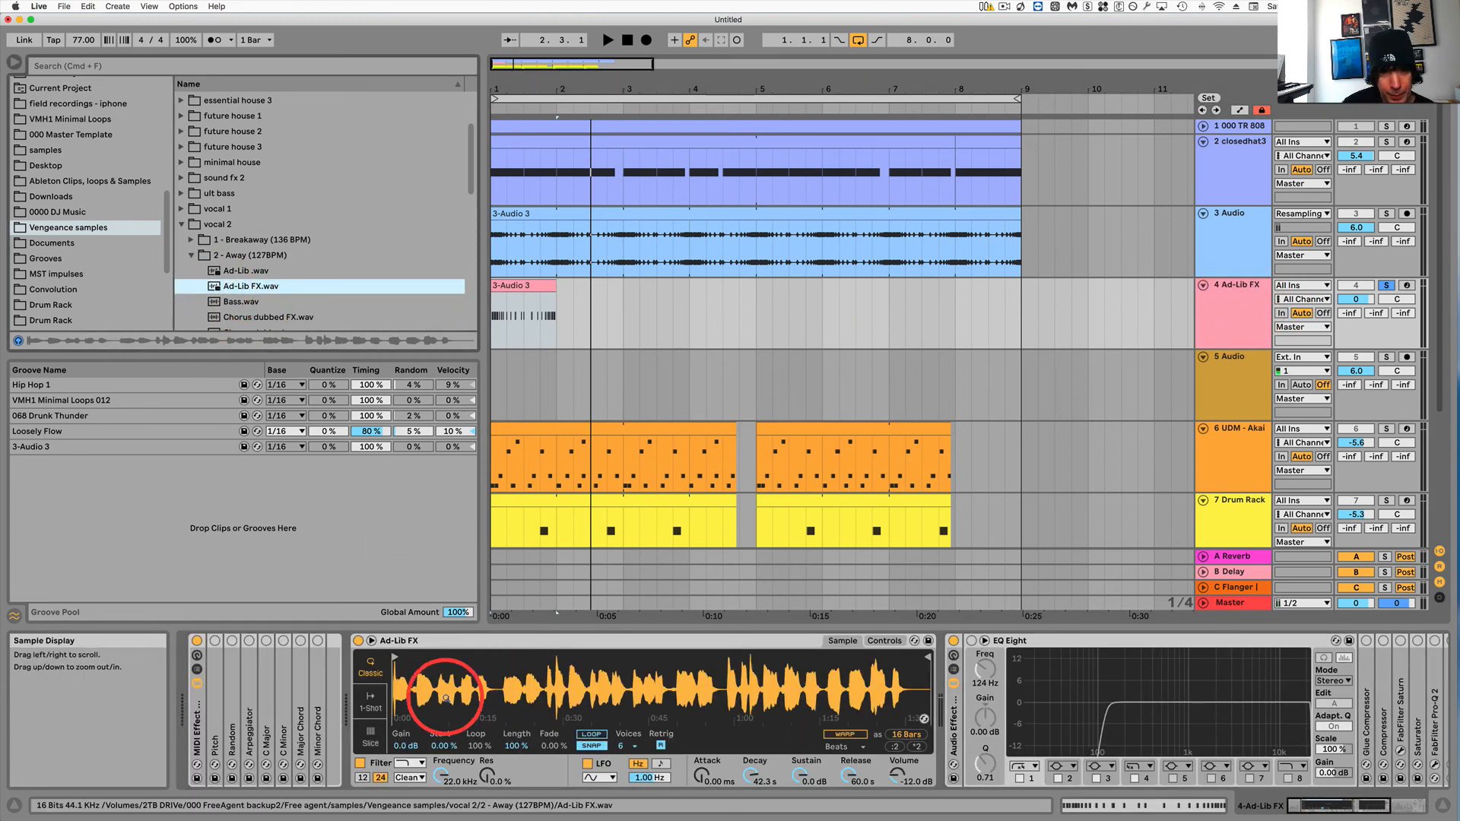
Move Simpler's sample start marker to the Ad-Lib FX waveform's onset and play the 3-Audio 3 clip through it.
mouse_move(396, 675)
left_mouse_down()
mouse_move(396, 660)
mouse_move(436, 656)
left_mouse_up()
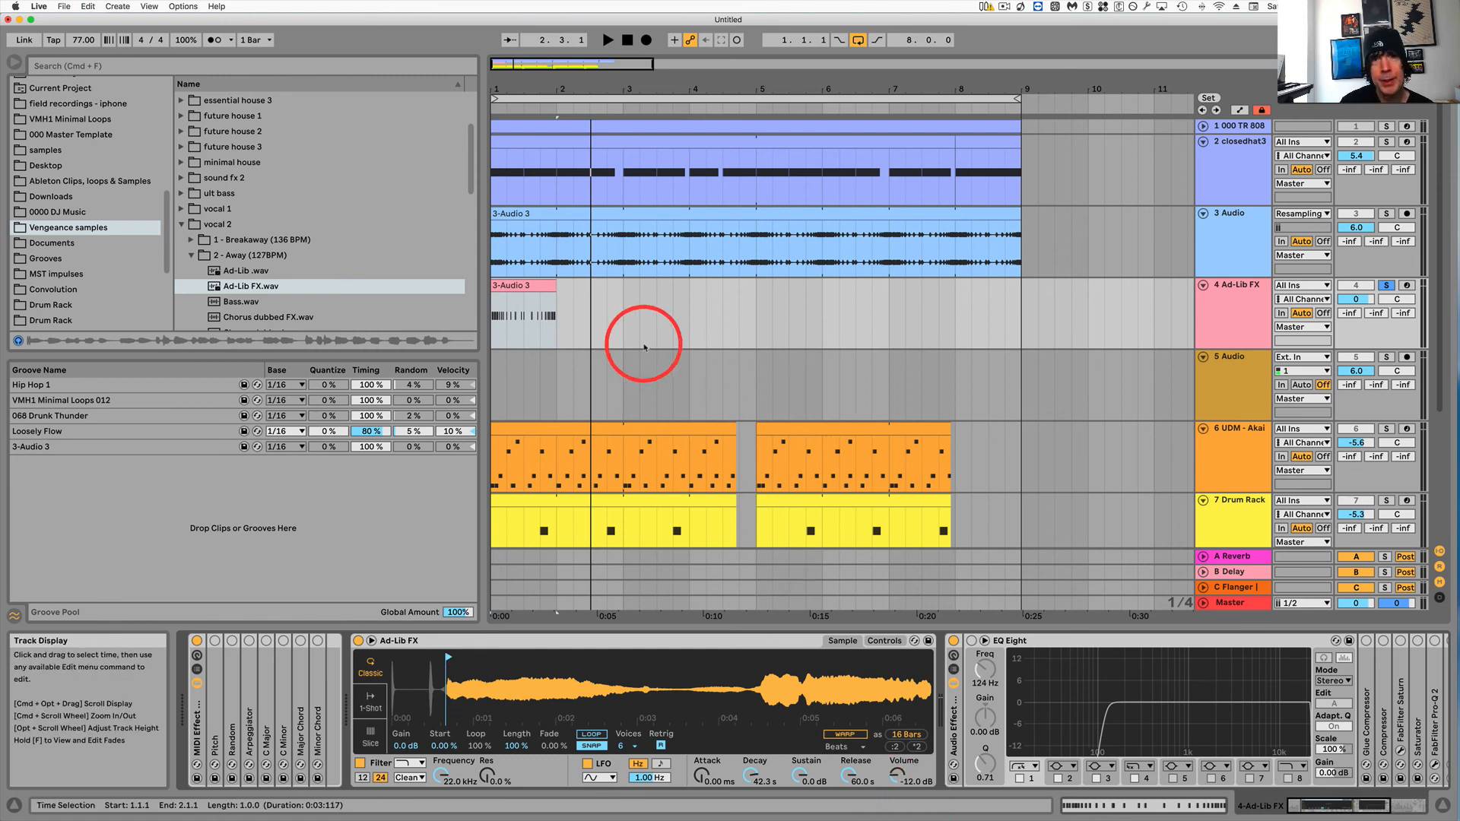
left_click(532, 285)
key("space")
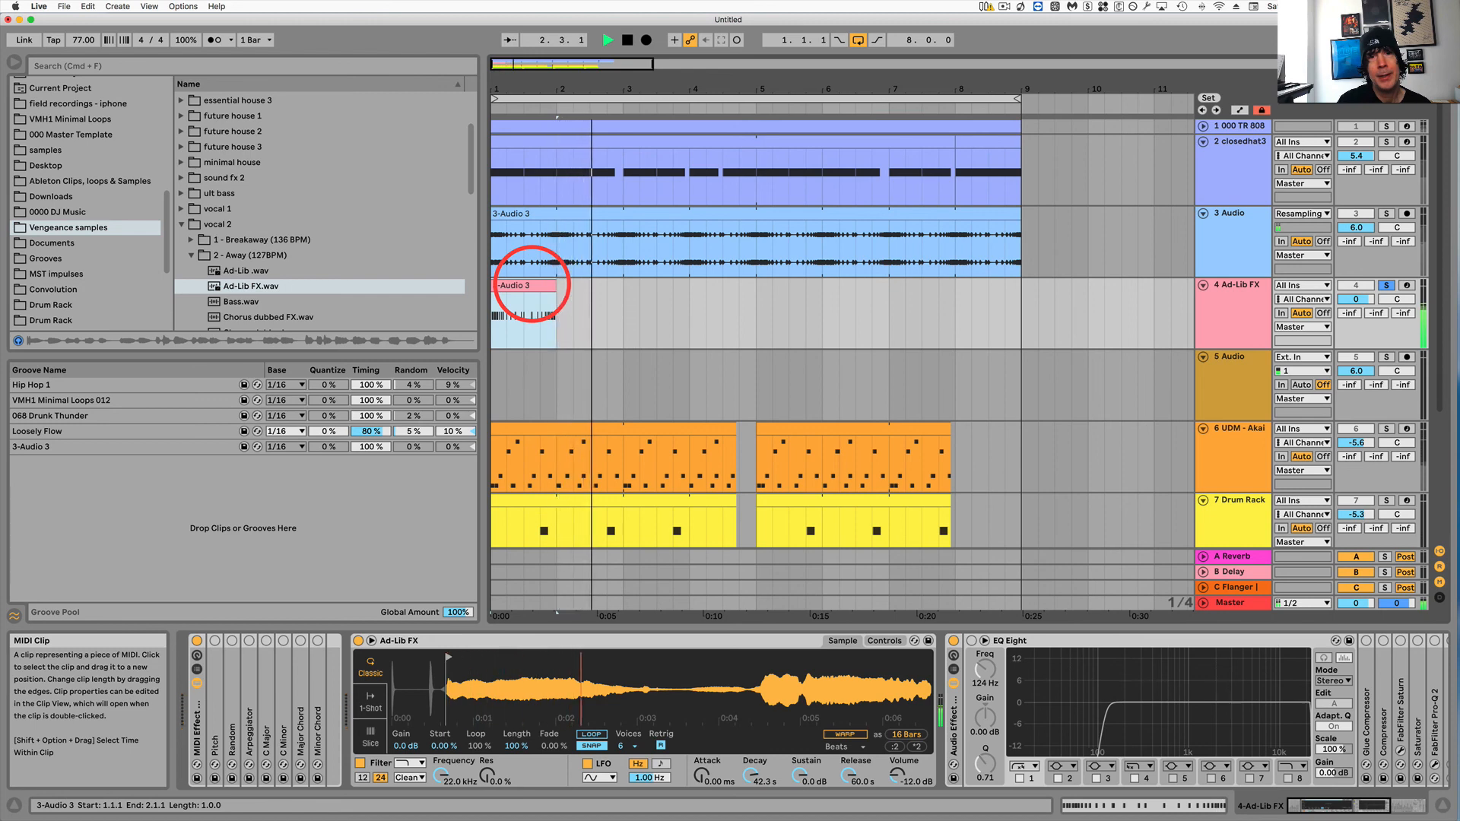
key("space")
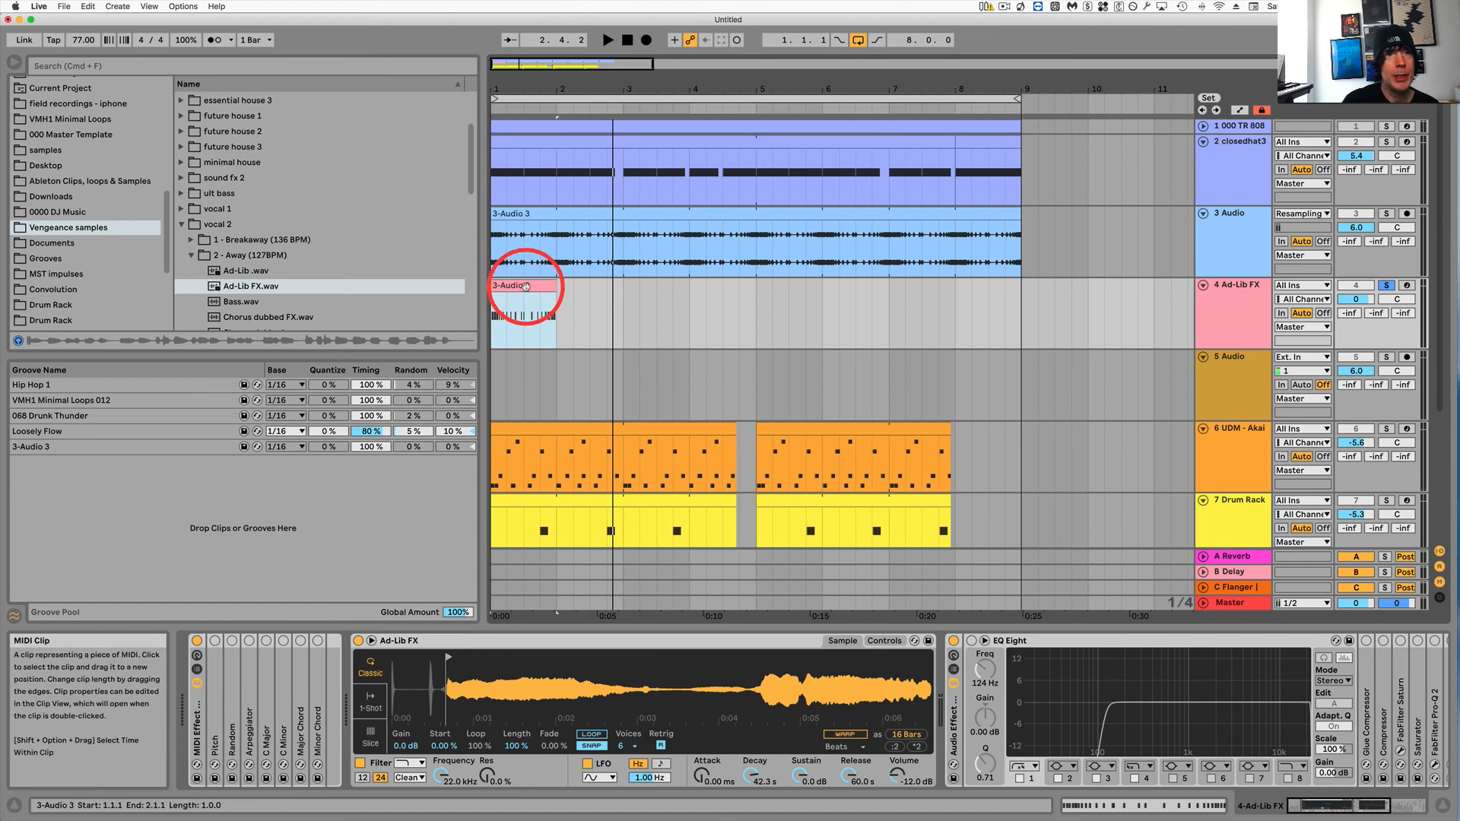
Create a new folder named Exponential inside the 8 bar loops project folder of 000 Ableton Song Files Premaster.
left_click(182, 224)
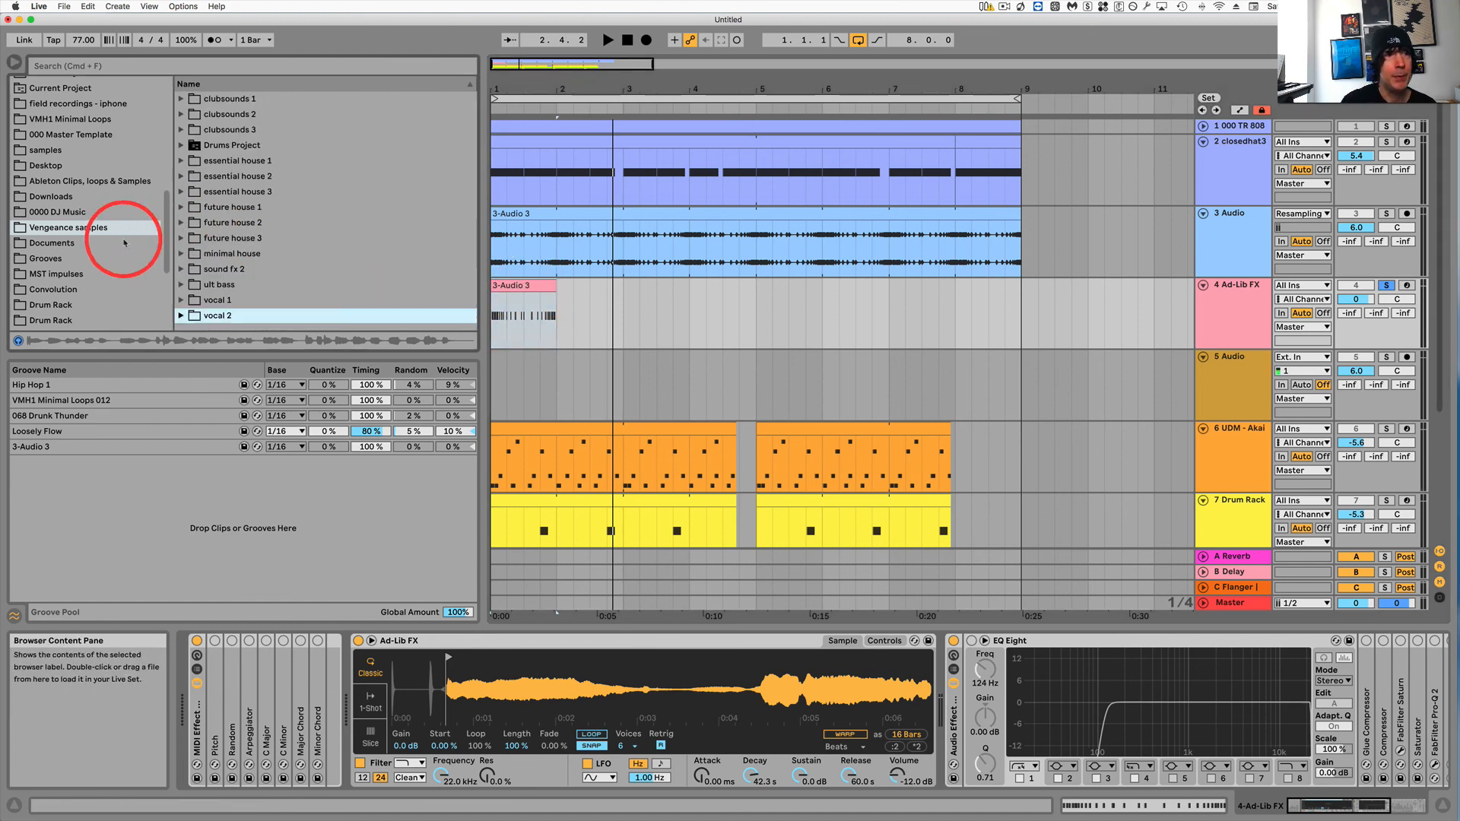
scroll(97, 238, "down", 2)
scroll(98, 238, "down", 3)
left_click(83, 198)
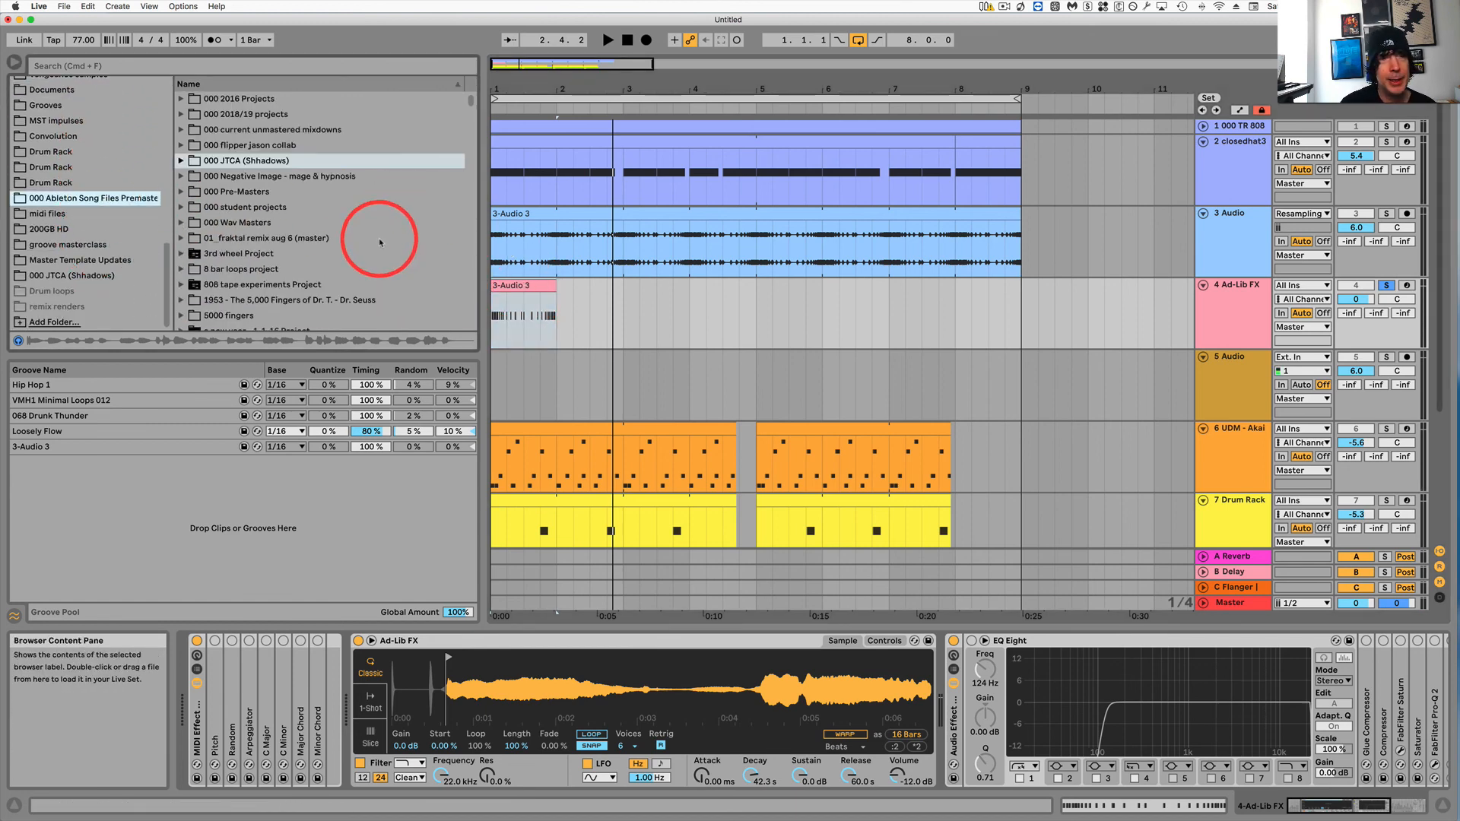
right_click(407, 270)
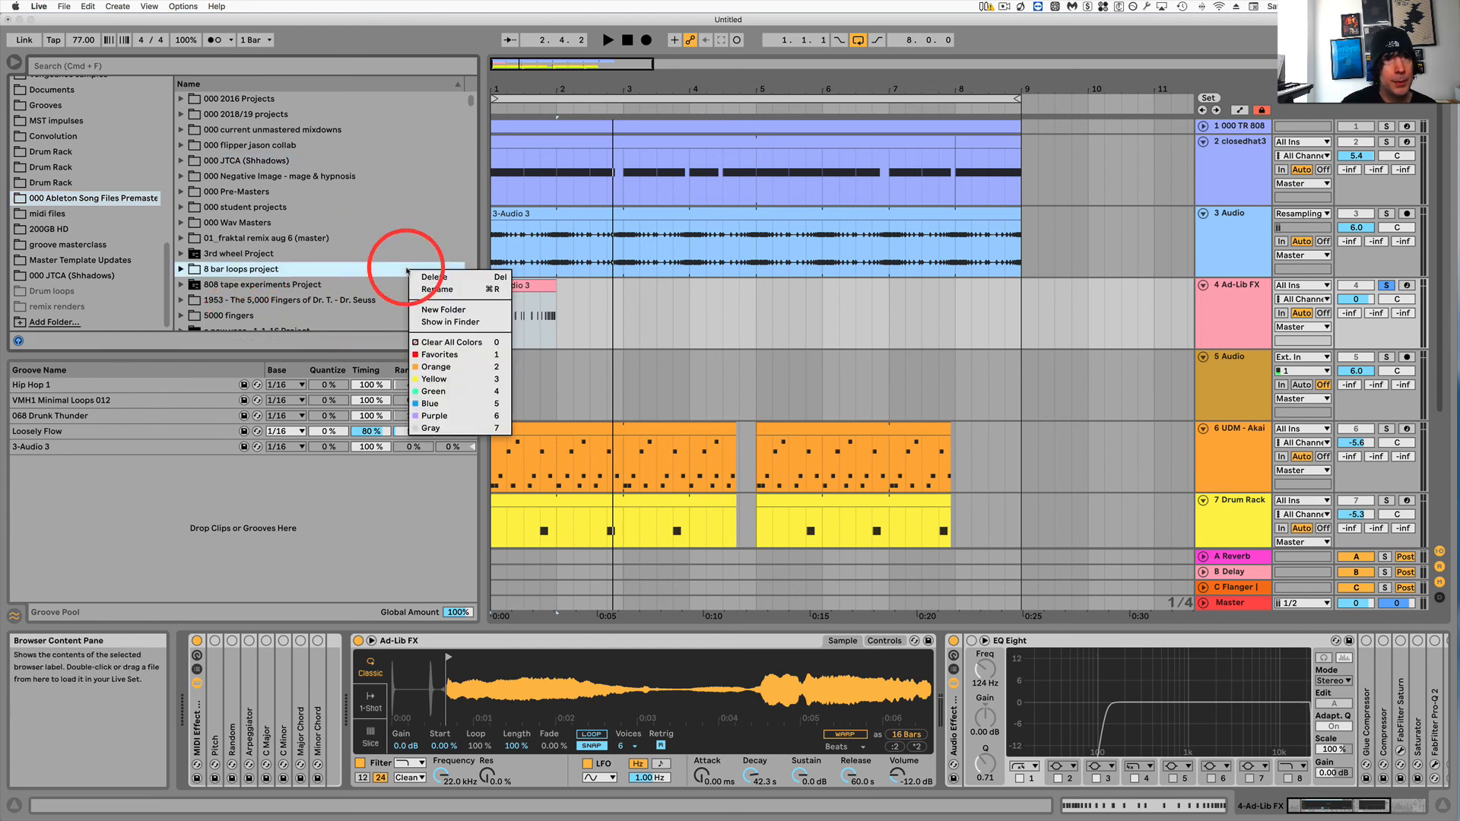
left_click(428, 301)
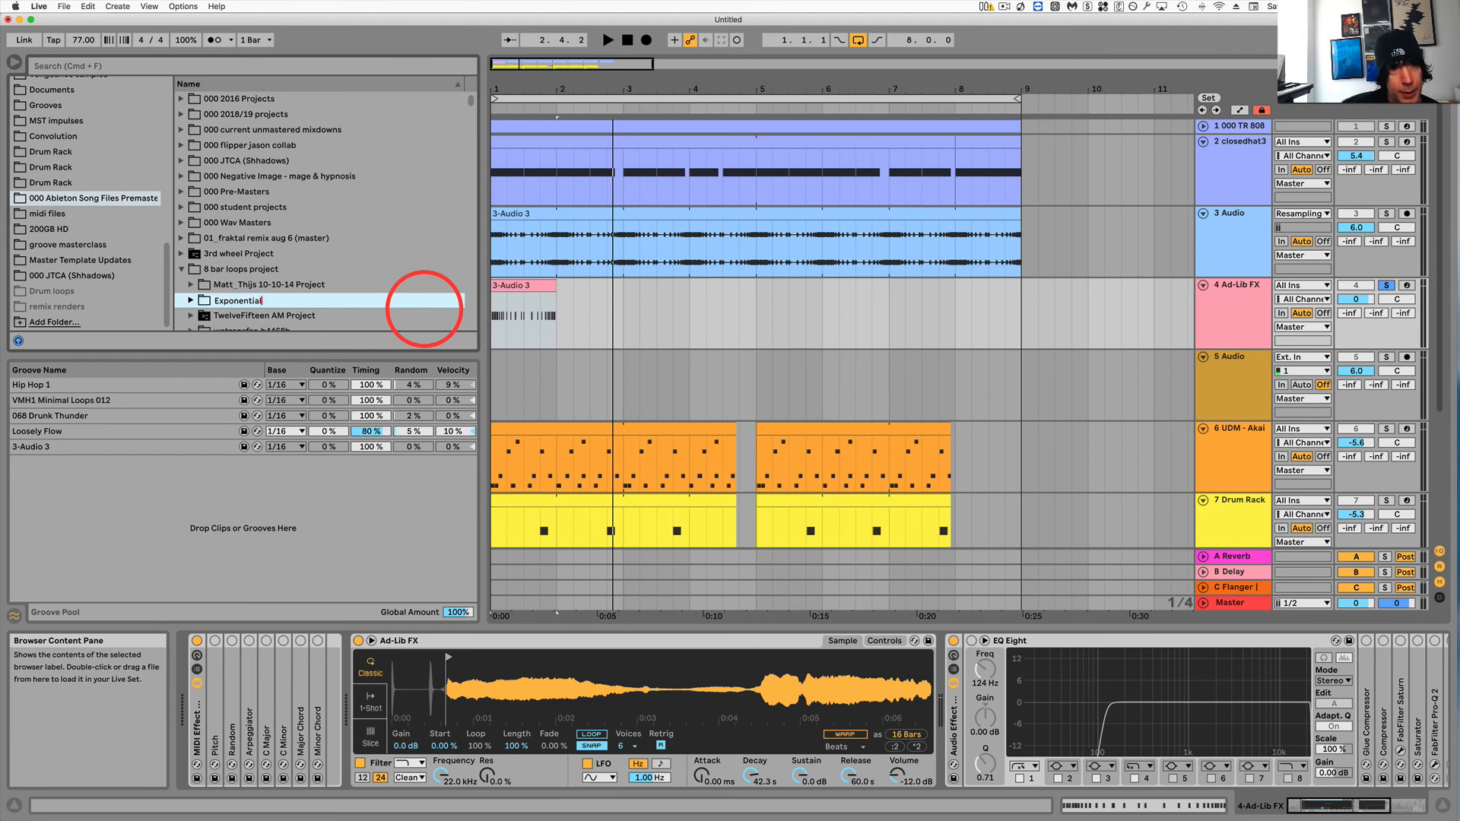
key("Return")
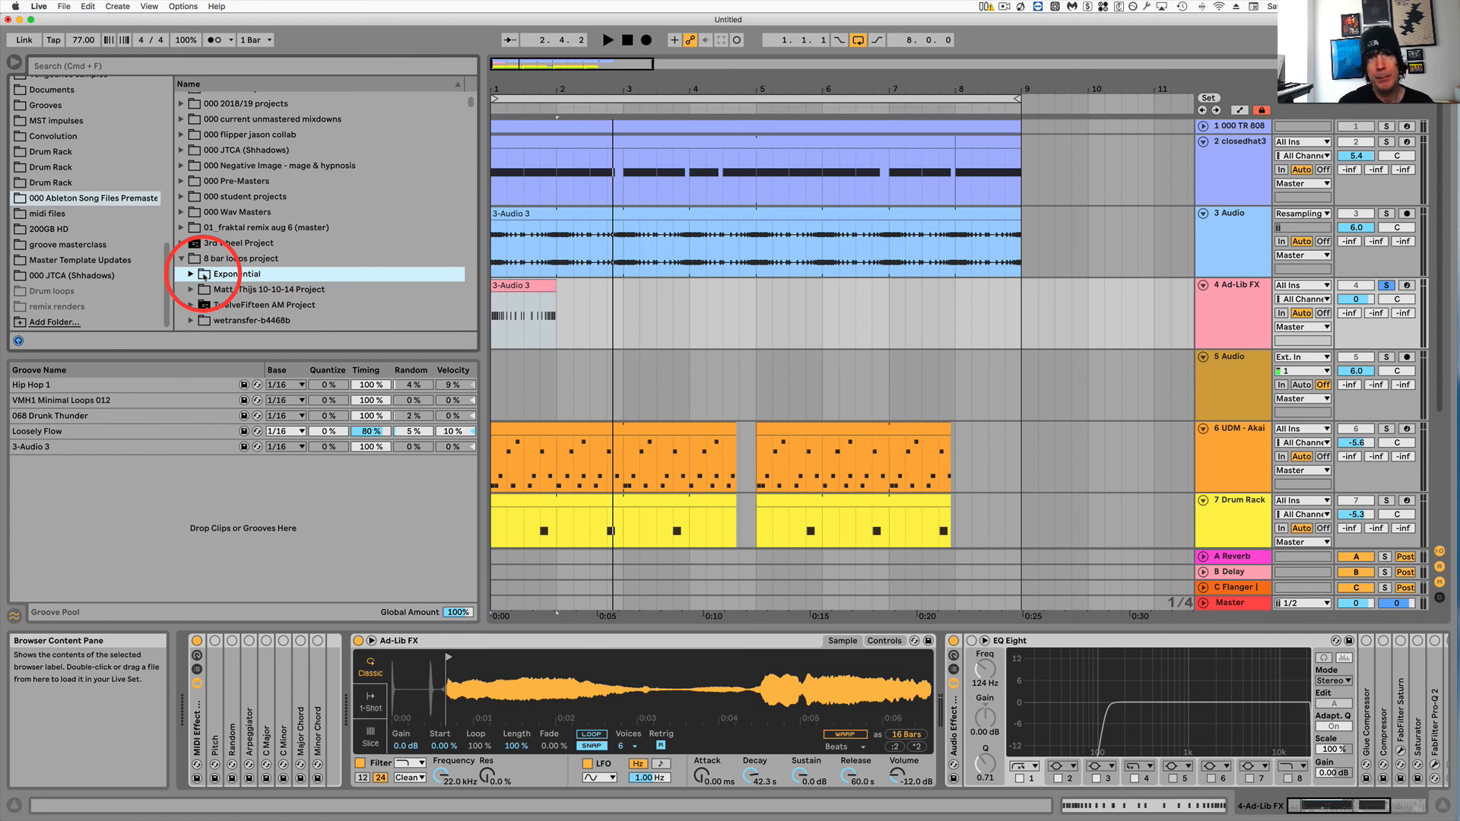
Open the 3-Audio 3 clip's envelopes, select the MIDI Ctrl Pitch Bend envelope, and play the clip.
left_click(511, 285)
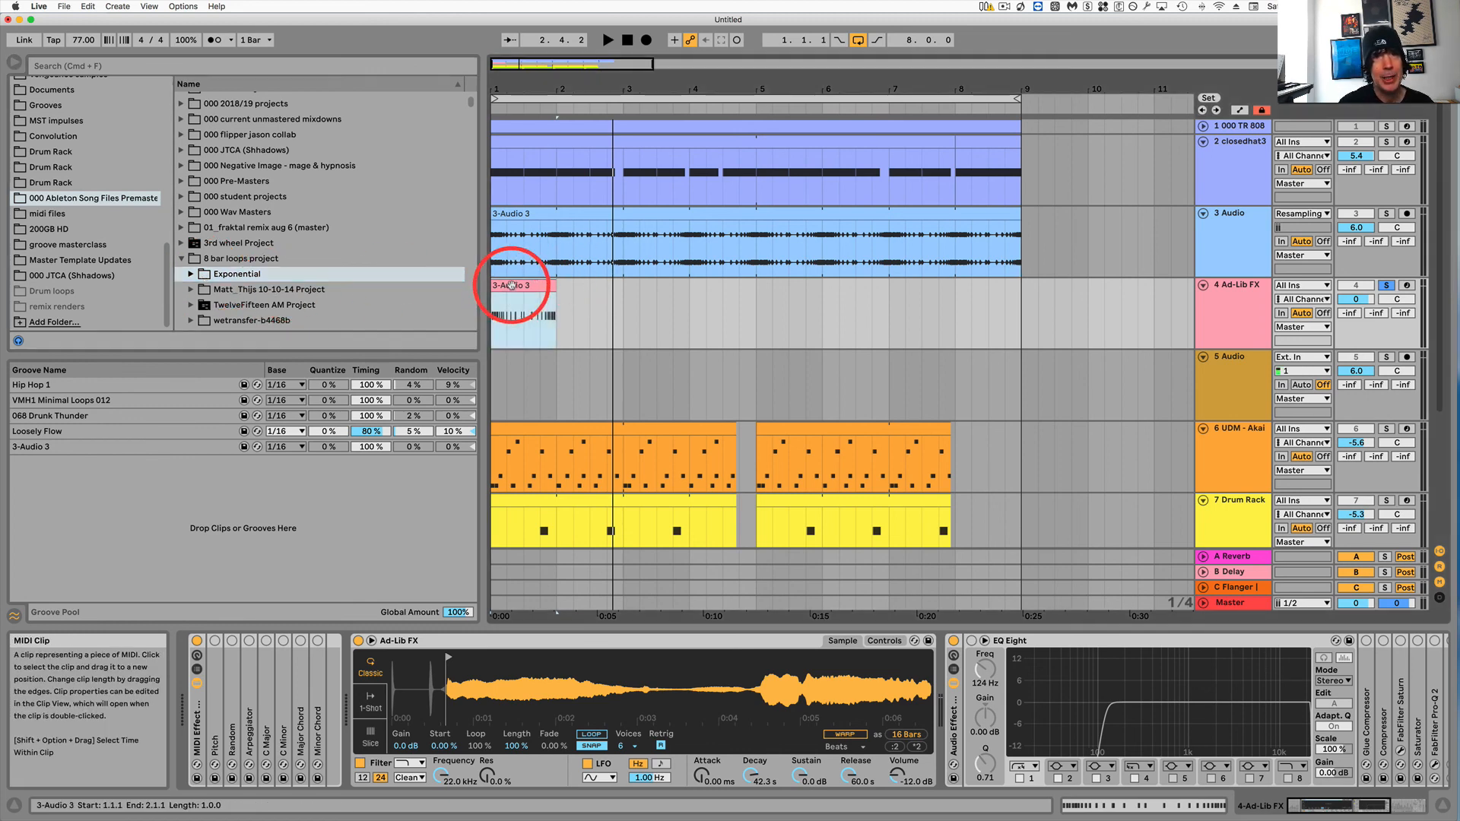
double_click(520, 286)
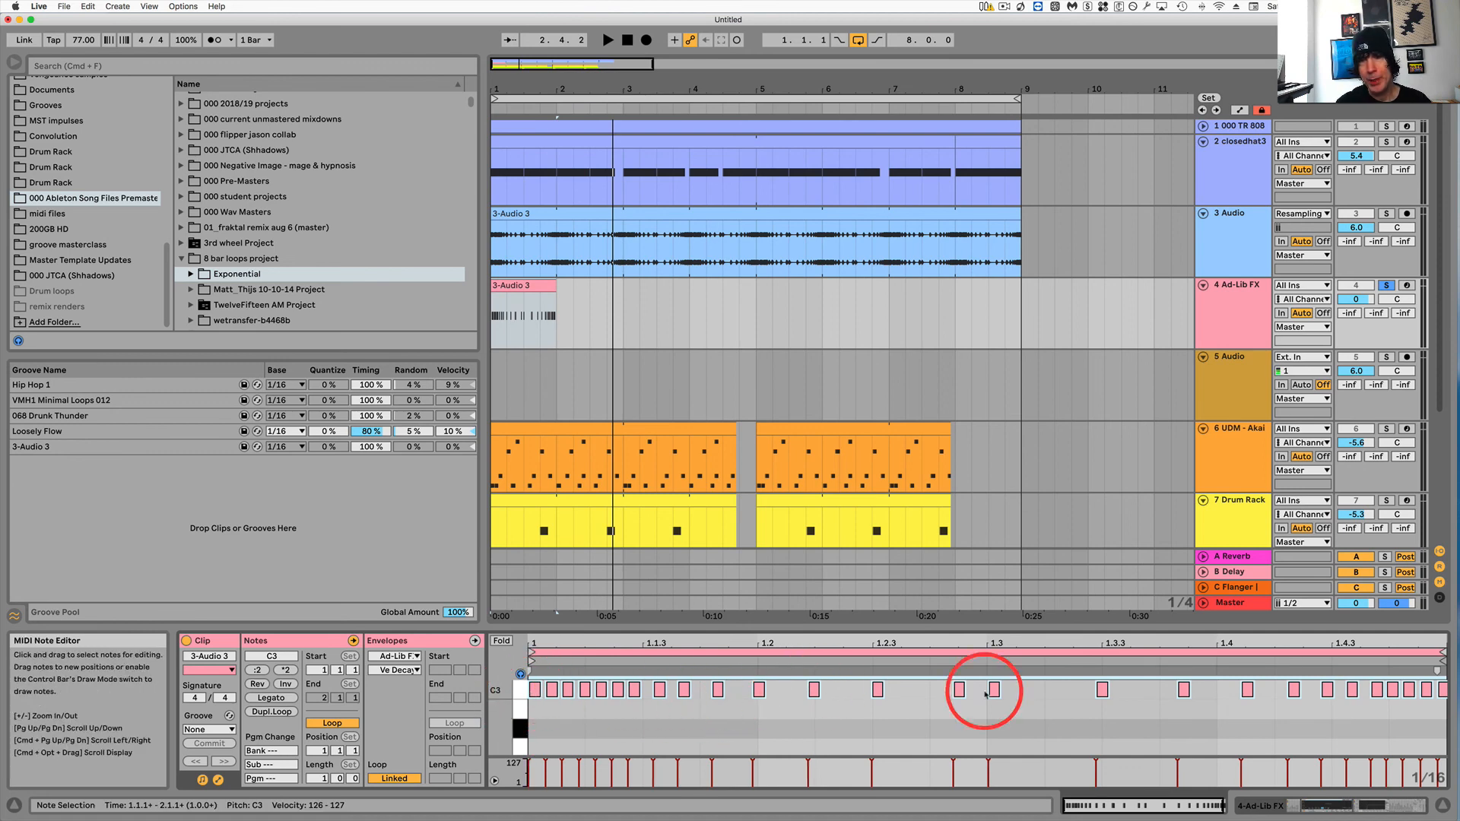
left_click(398, 642)
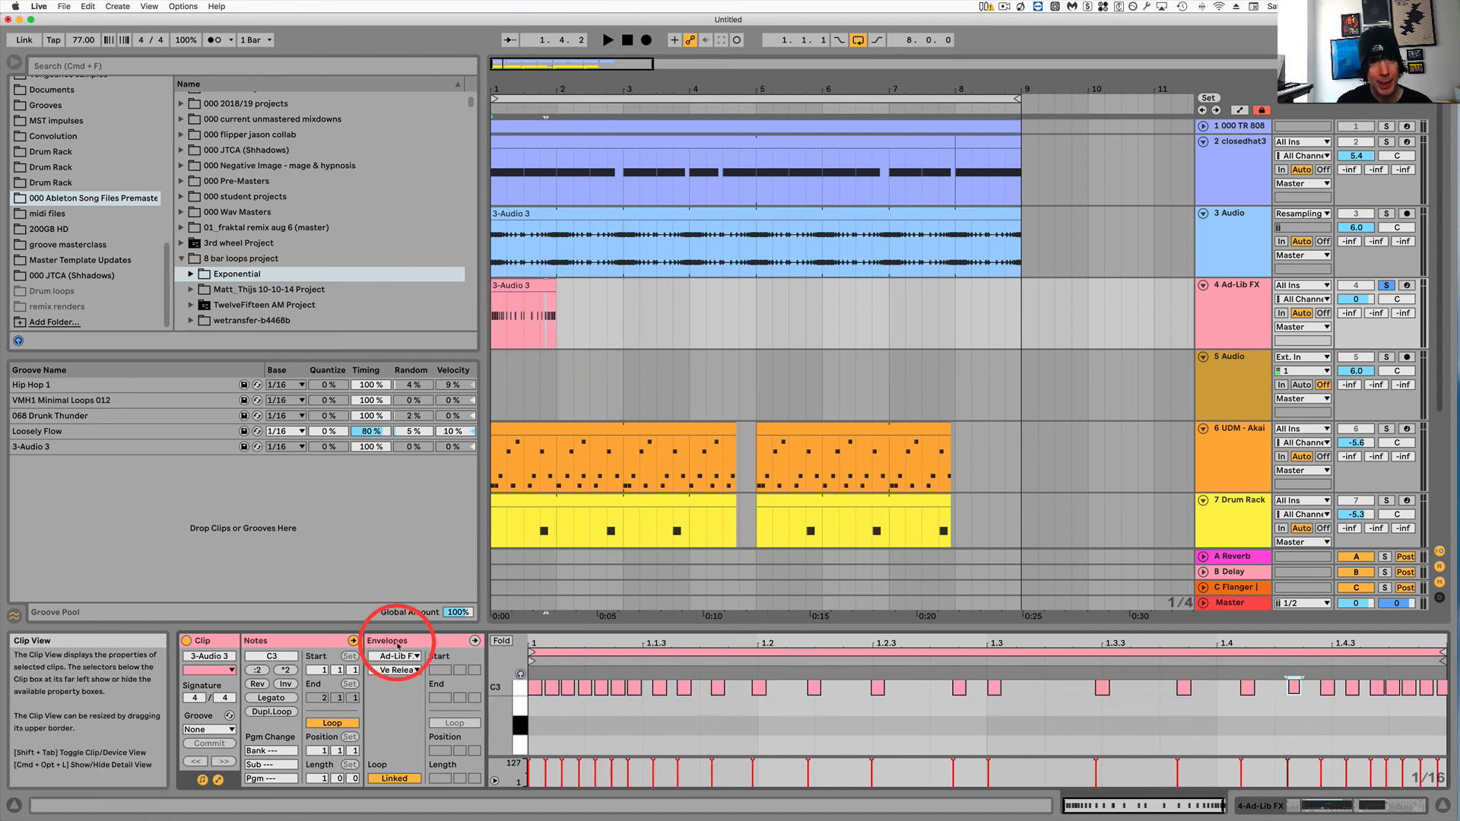
left_click(393, 658)
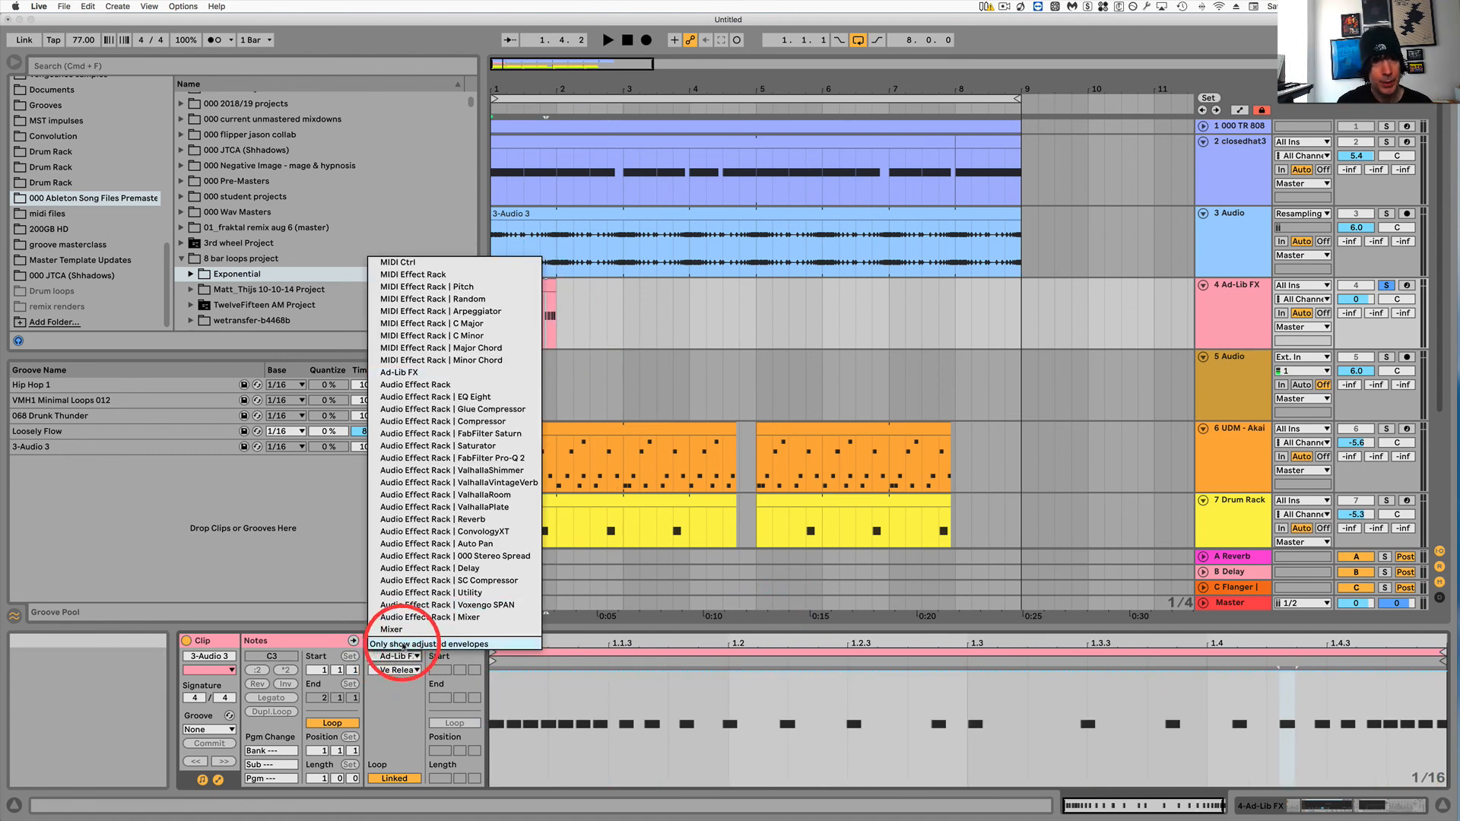
left_click(403, 261)
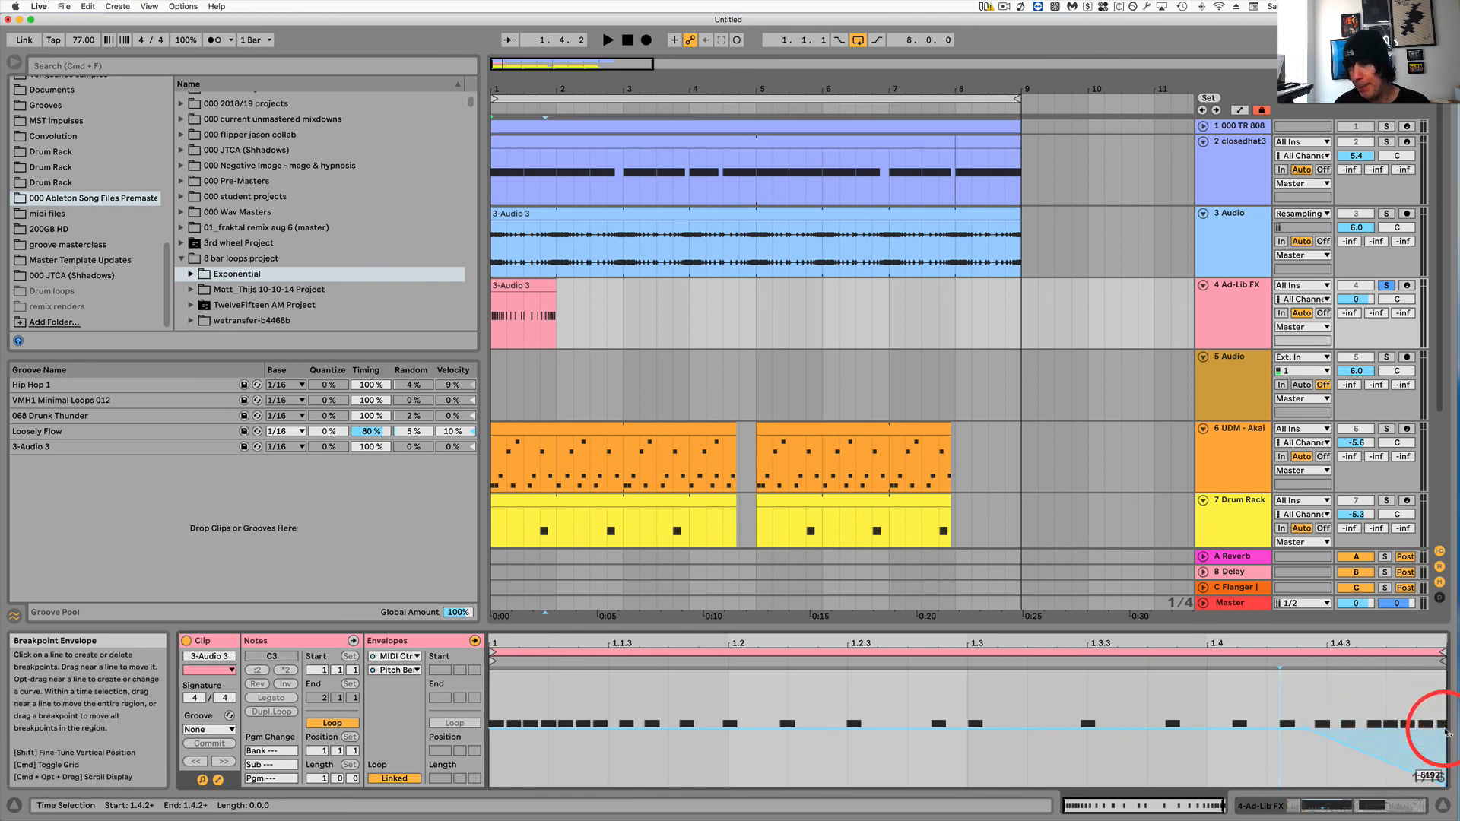
key("space")
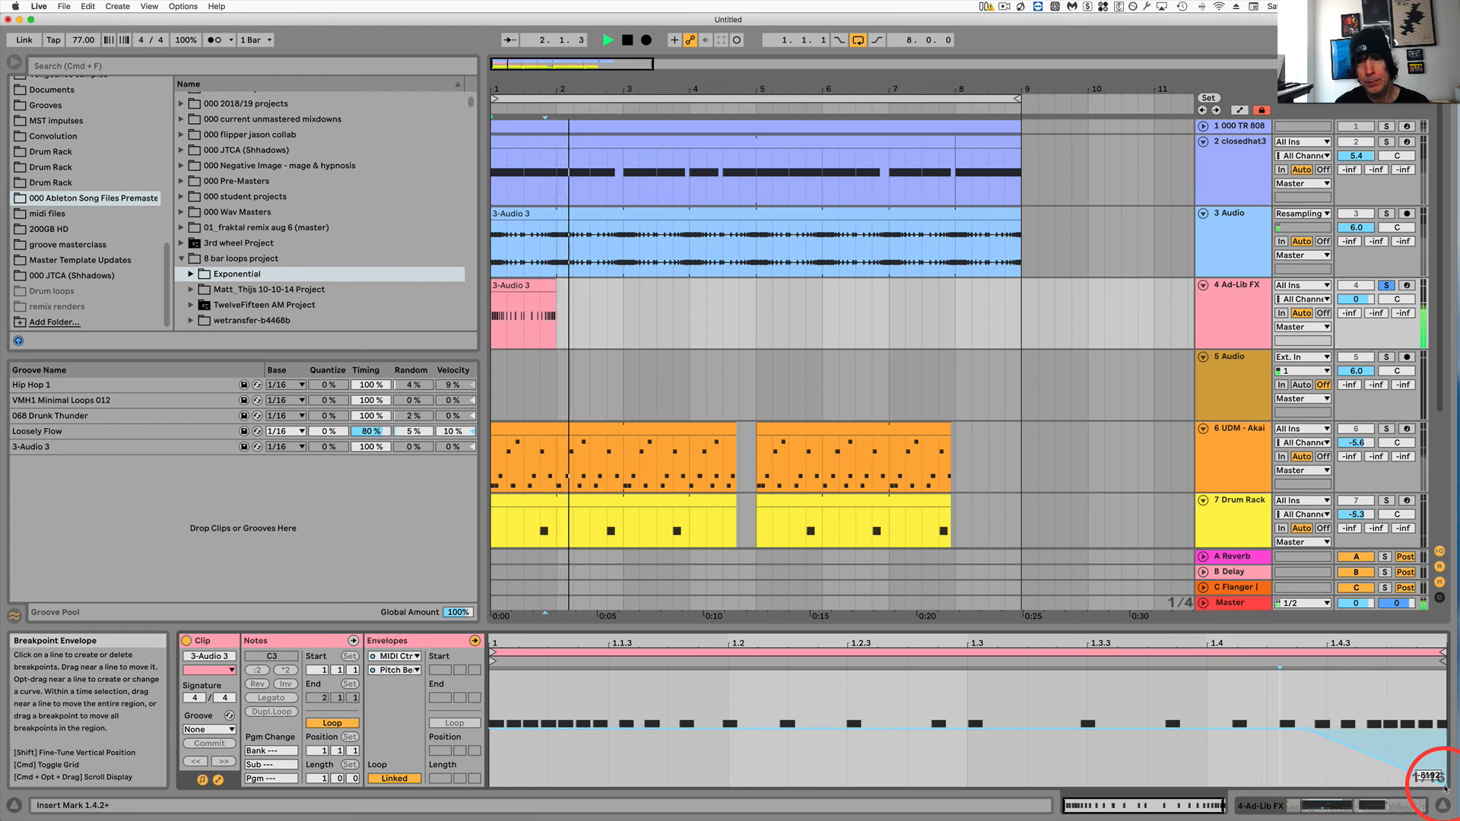
key("space")
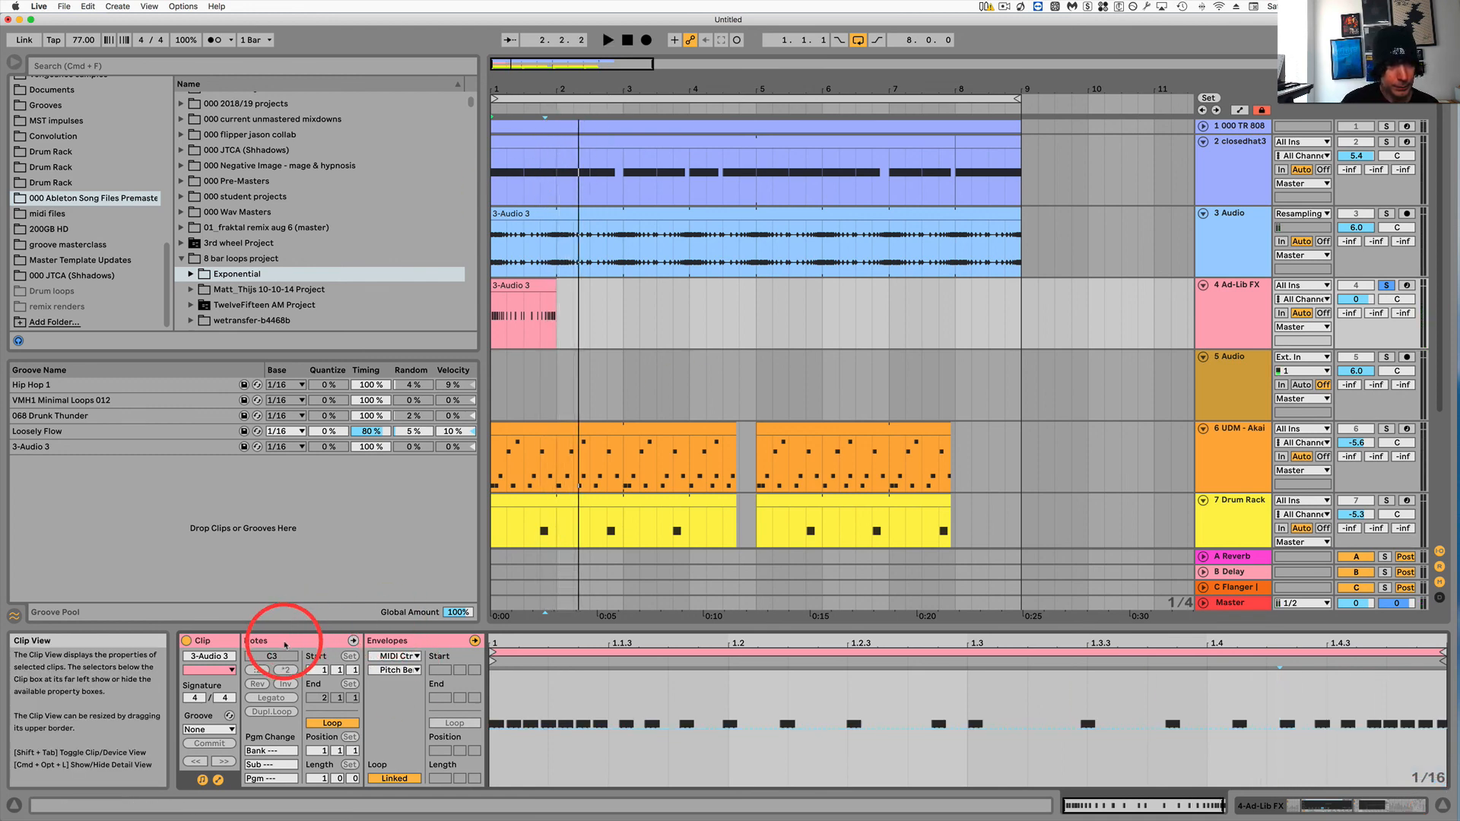
Save the 3-Audio 3 MIDI clip into the Exponential folder as a clip file.
left_click(523, 286)
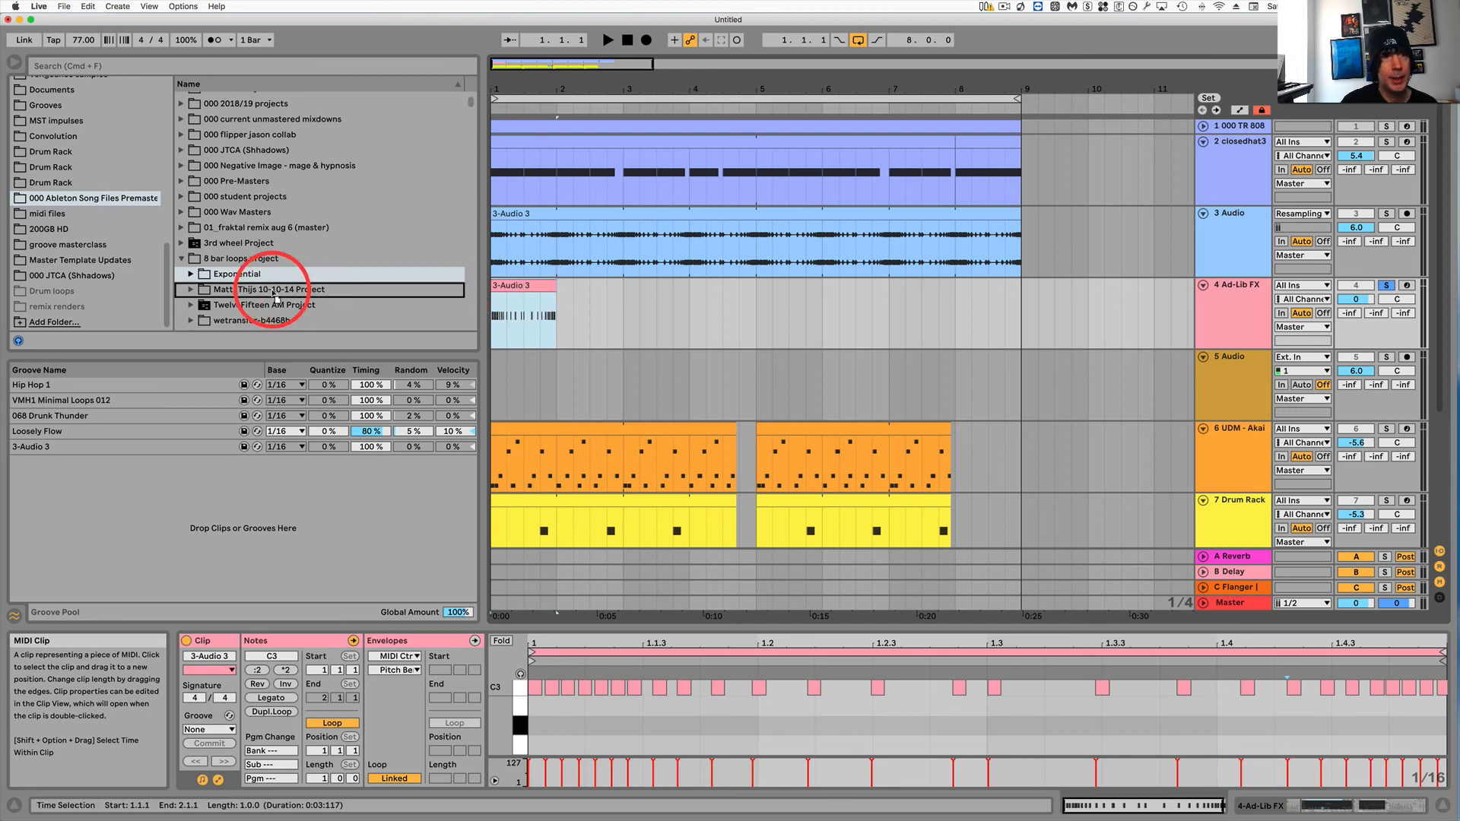
left_click(241, 275)
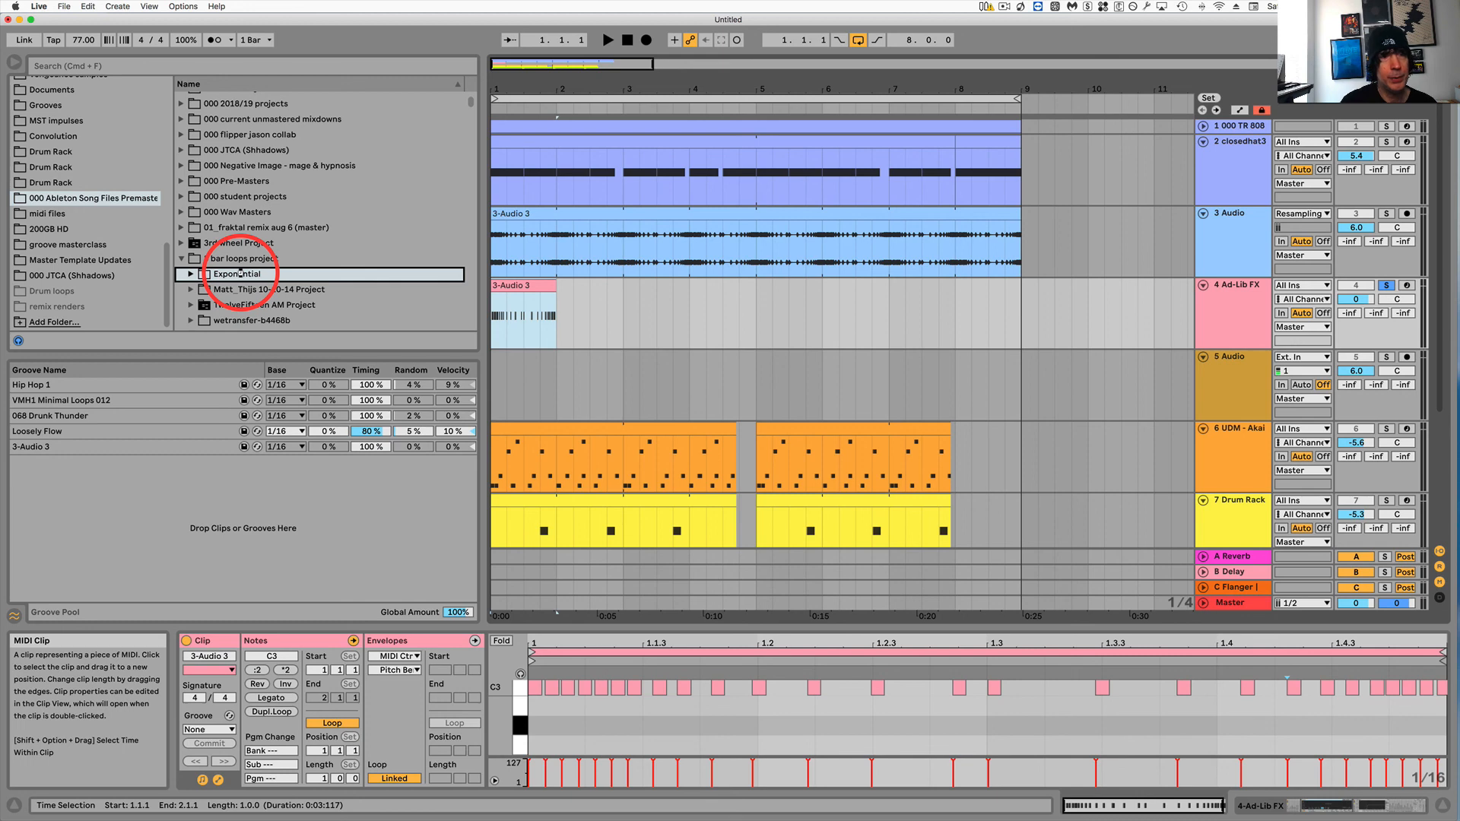
double_click(240, 274)
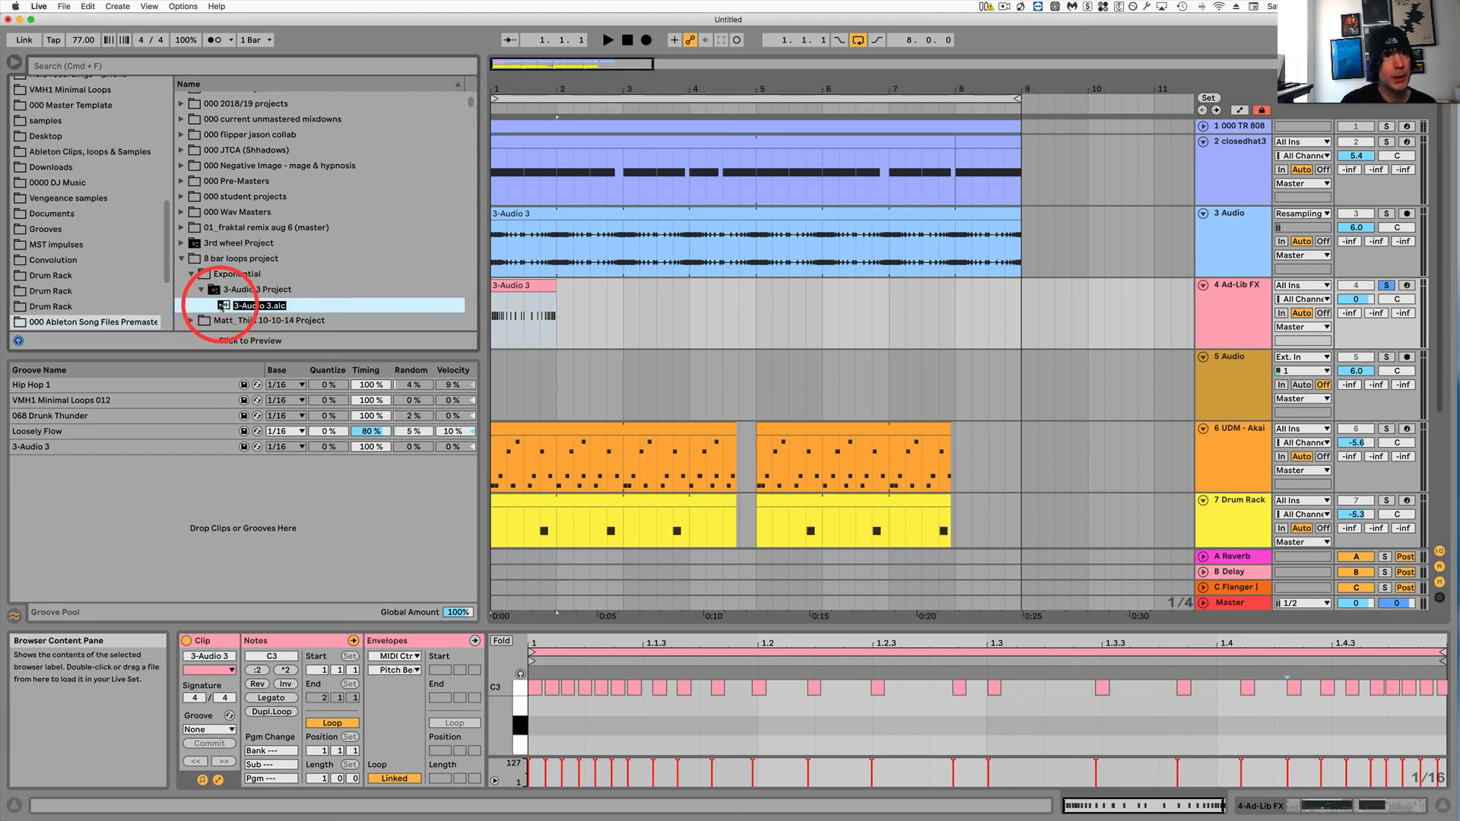
key("Return")
Preview the saved 3-Audio 3.alc clip from the Exponential folder and reselect the Ad-Lib FX track's clip.
key("space")
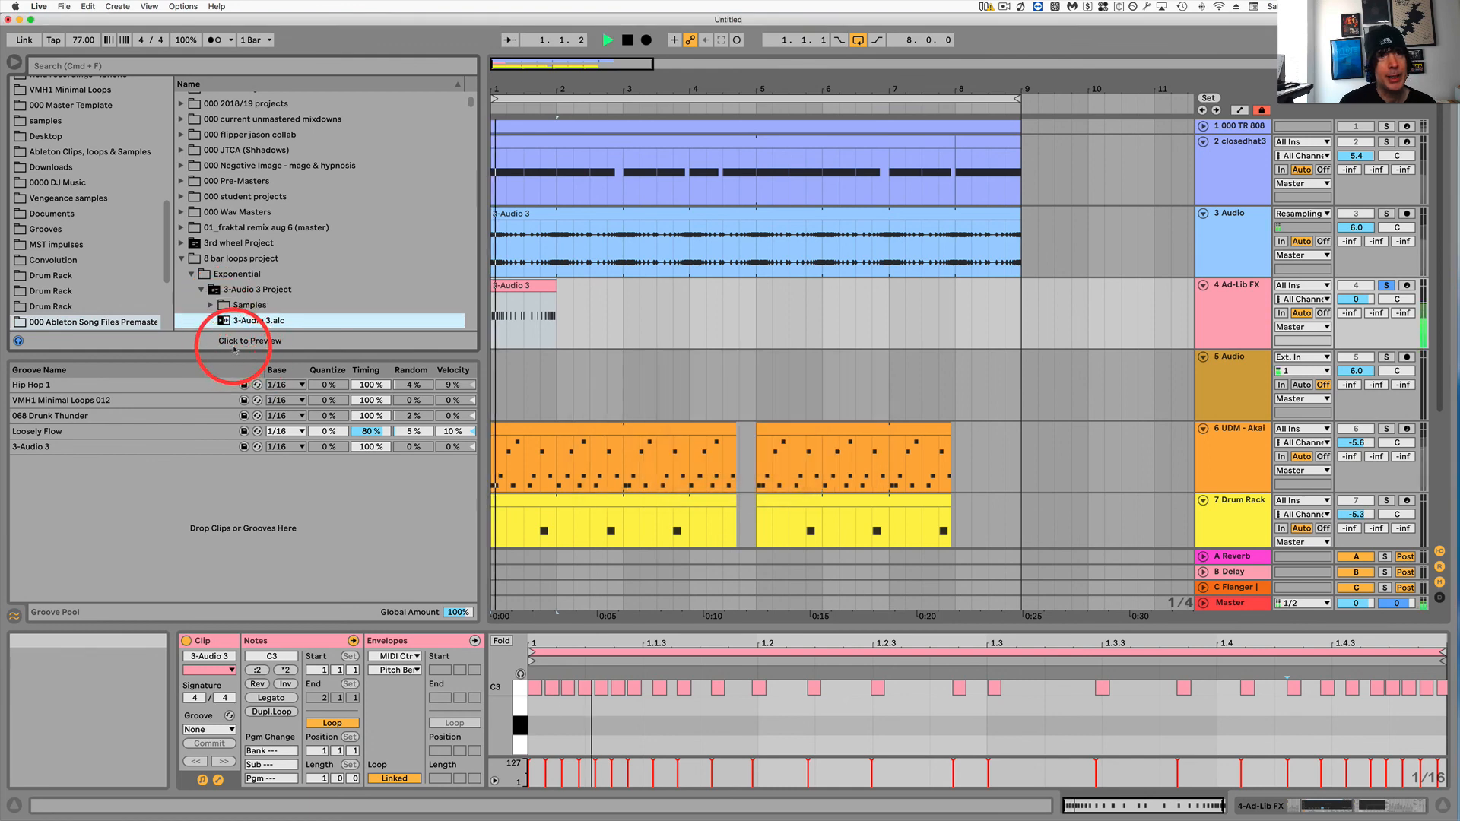
left_click(235, 348)
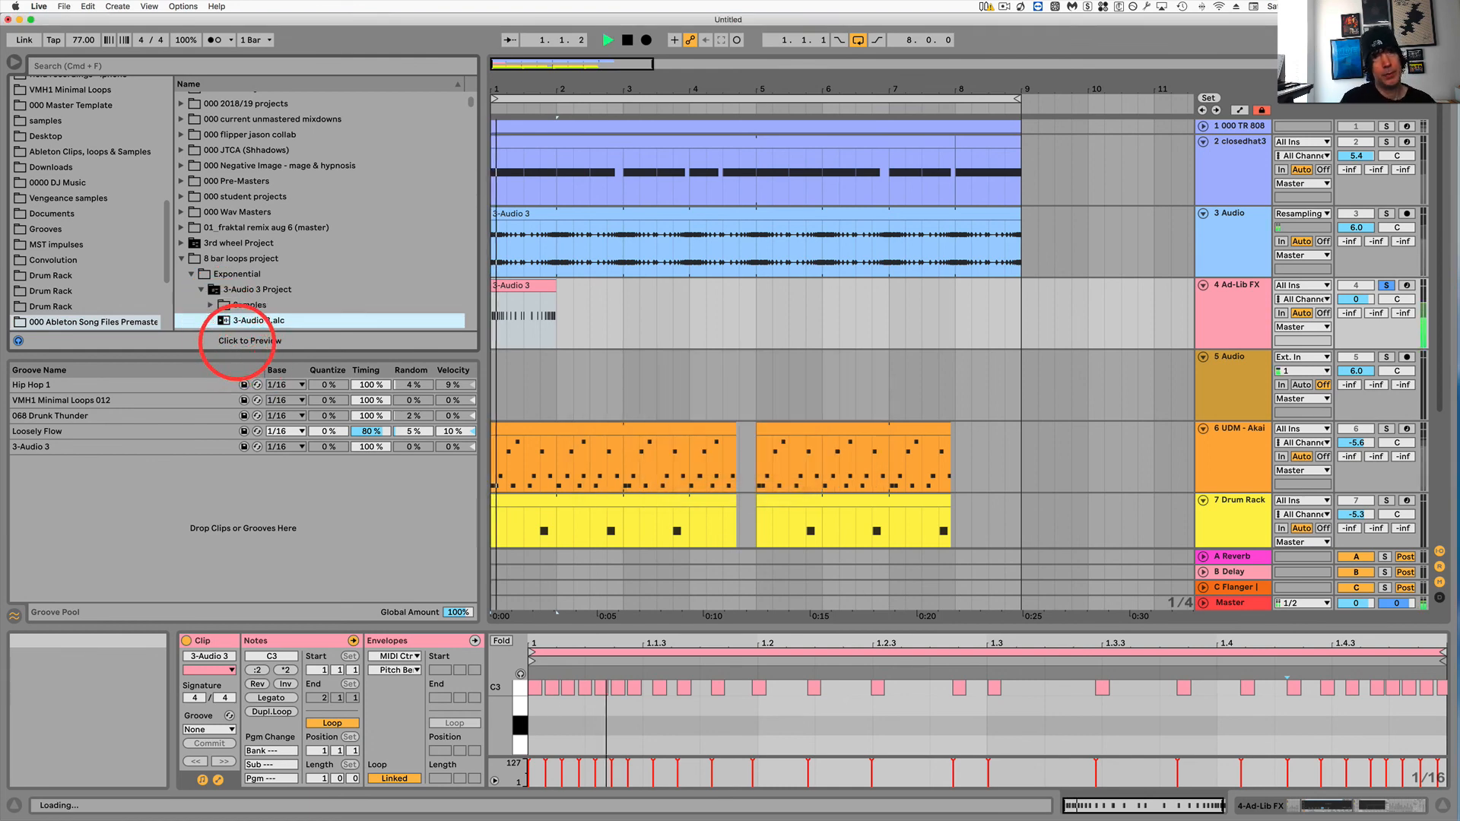
key("space")
left_click(240, 319)
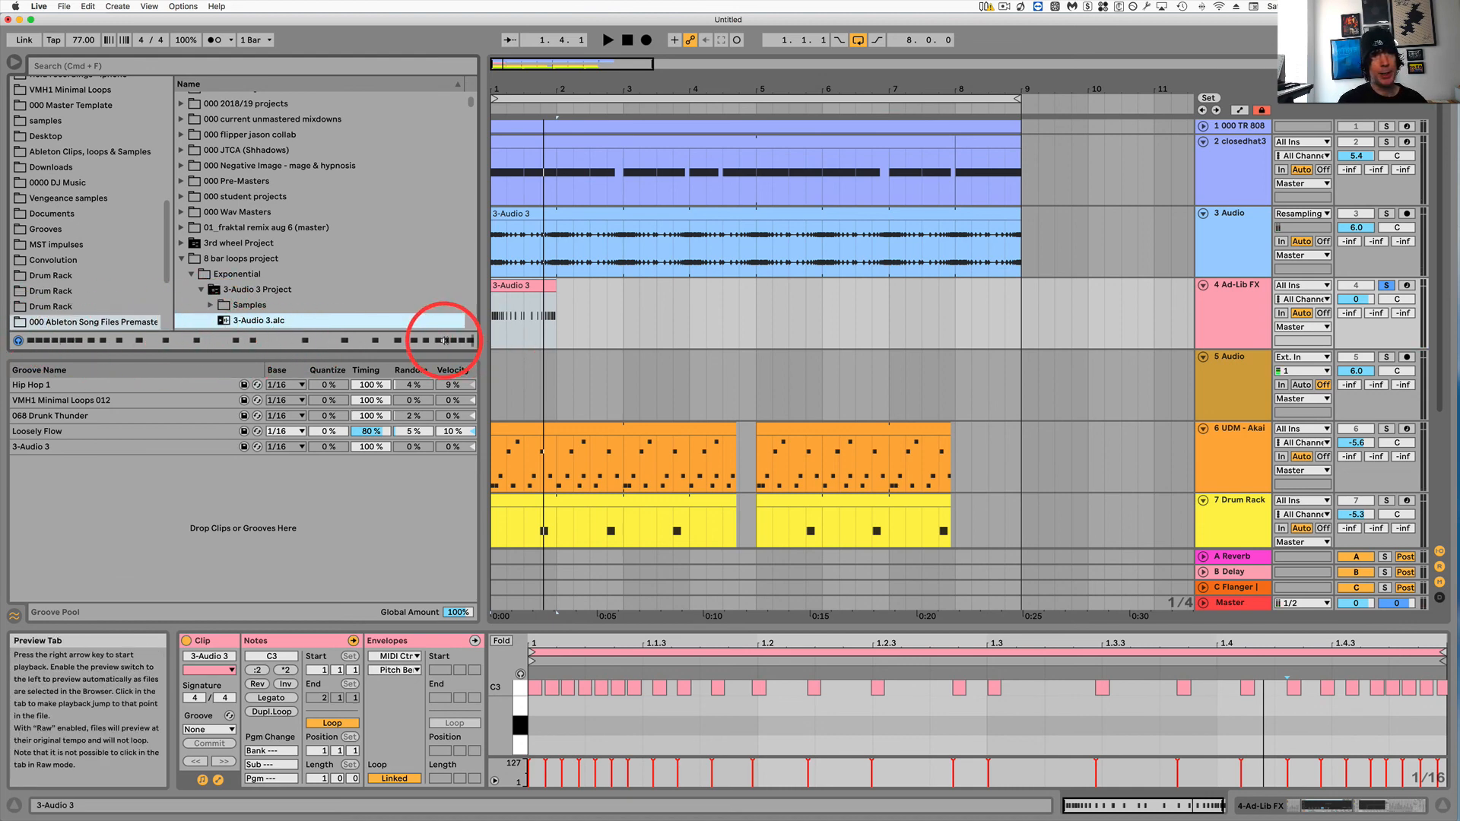
left_click(1233, 293)
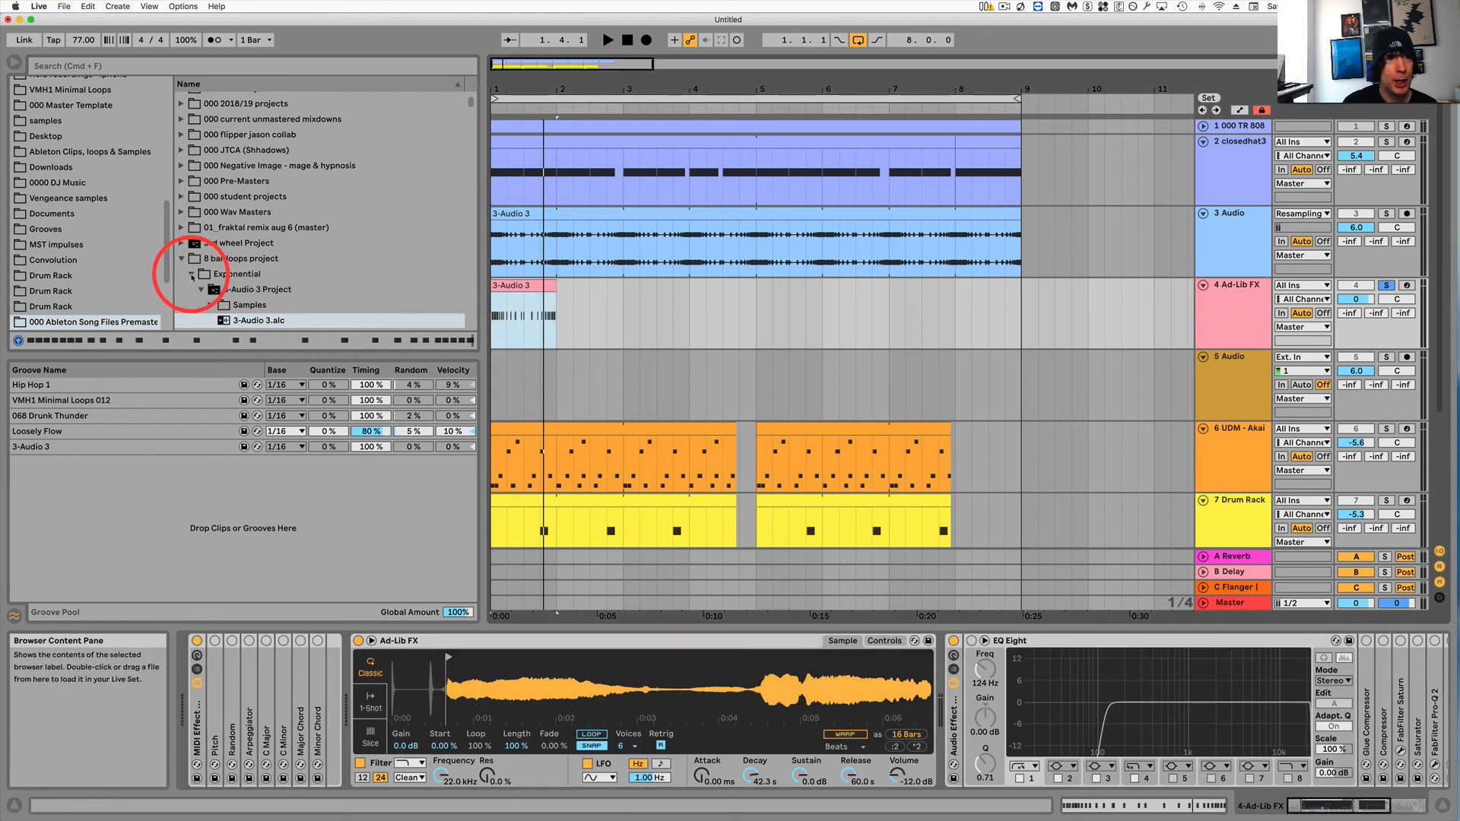
left_click(190, 275)
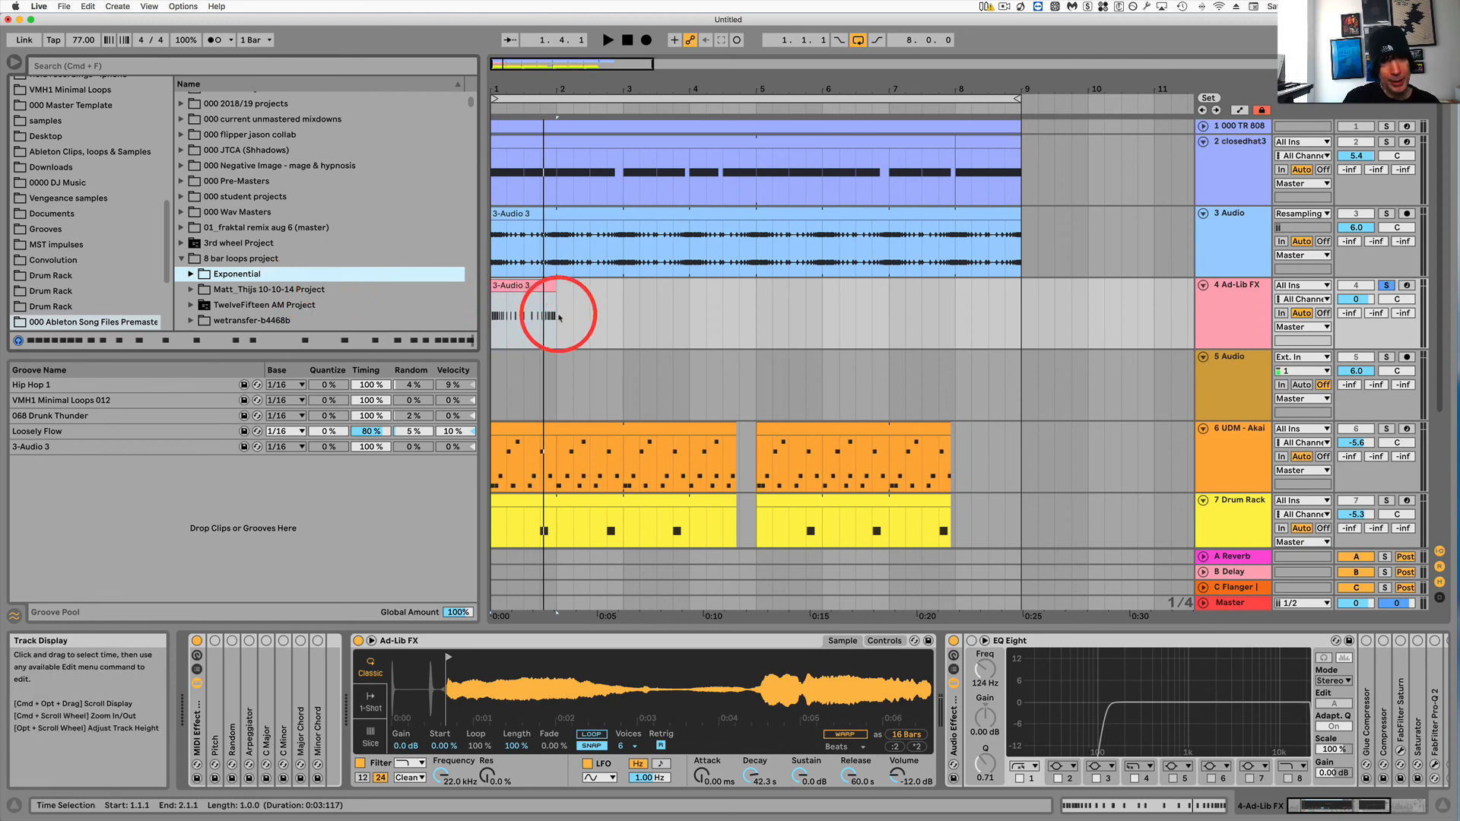
left_click(564, 311)
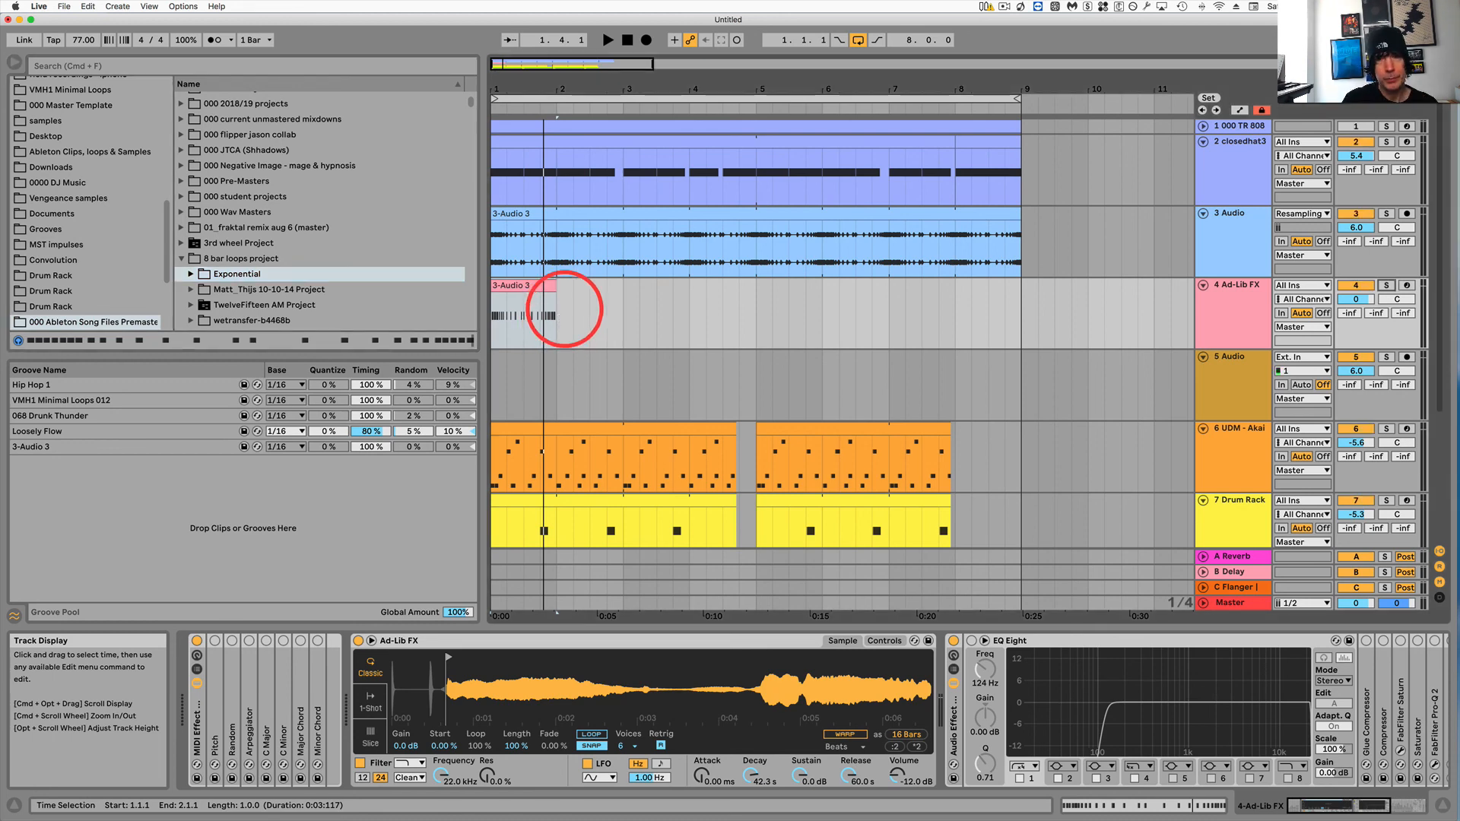